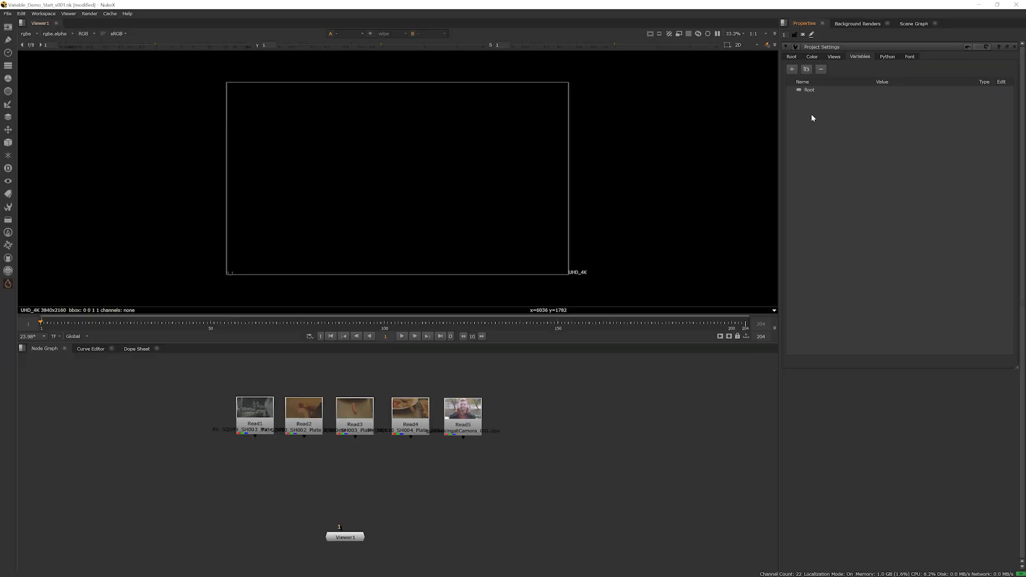
Split the viewer pane horizontally, make the new pane narrower, and open the Variables panel in it
click(21, 23)
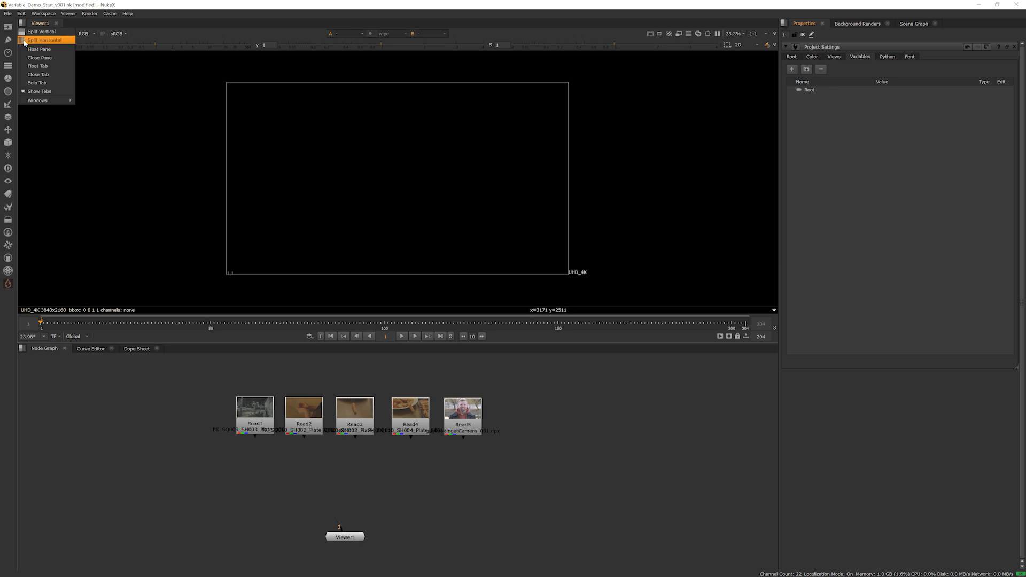
click(24, 42)
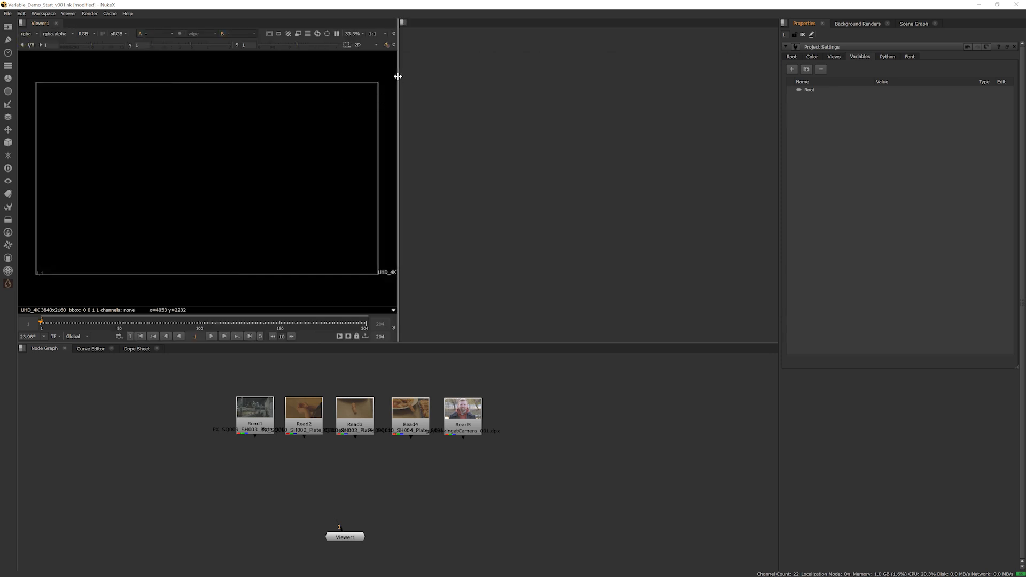
drag(398, 76, 582, 107)
click(586, 23)
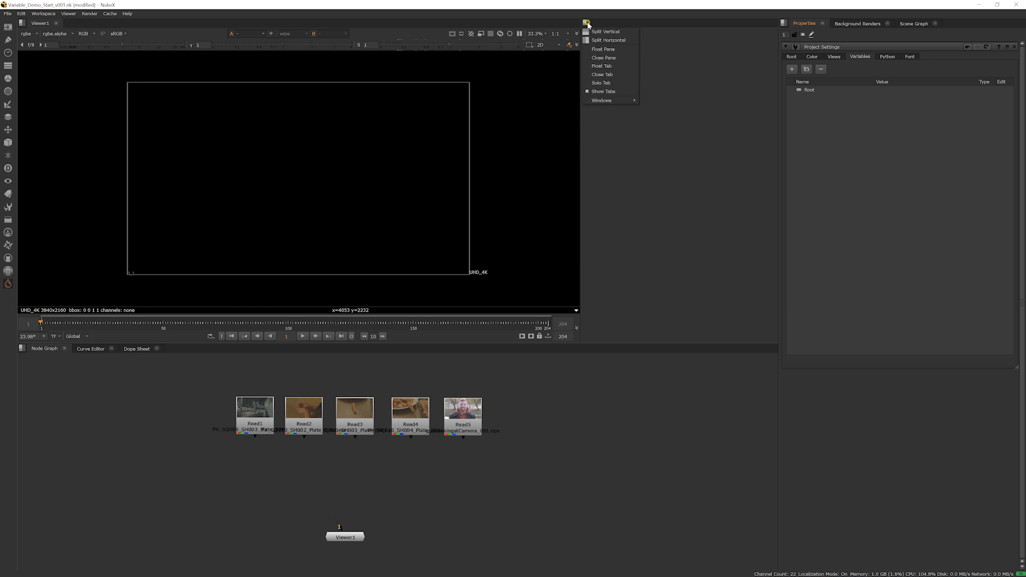
mouse_move(602, 100)
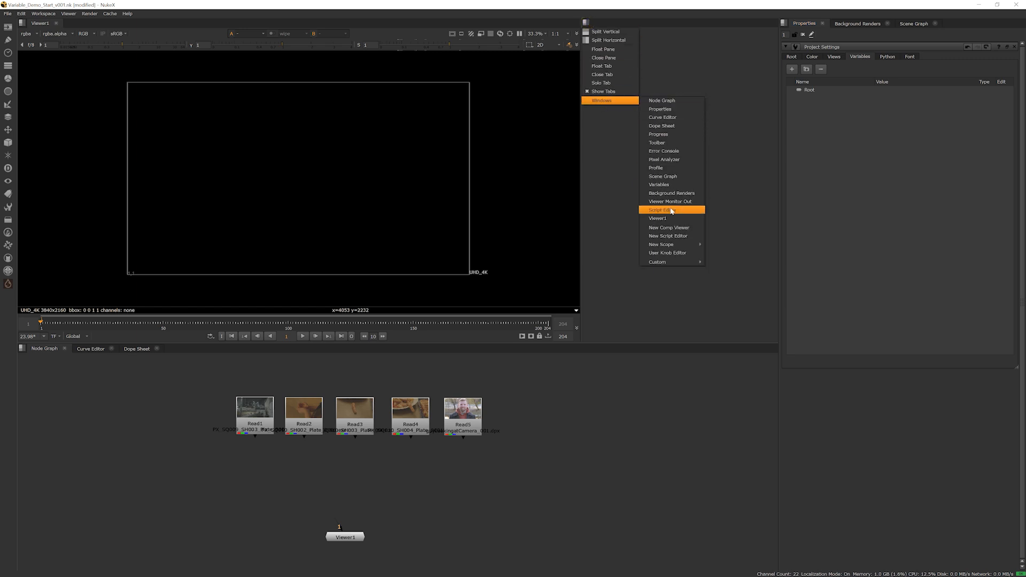
click(669, 184)
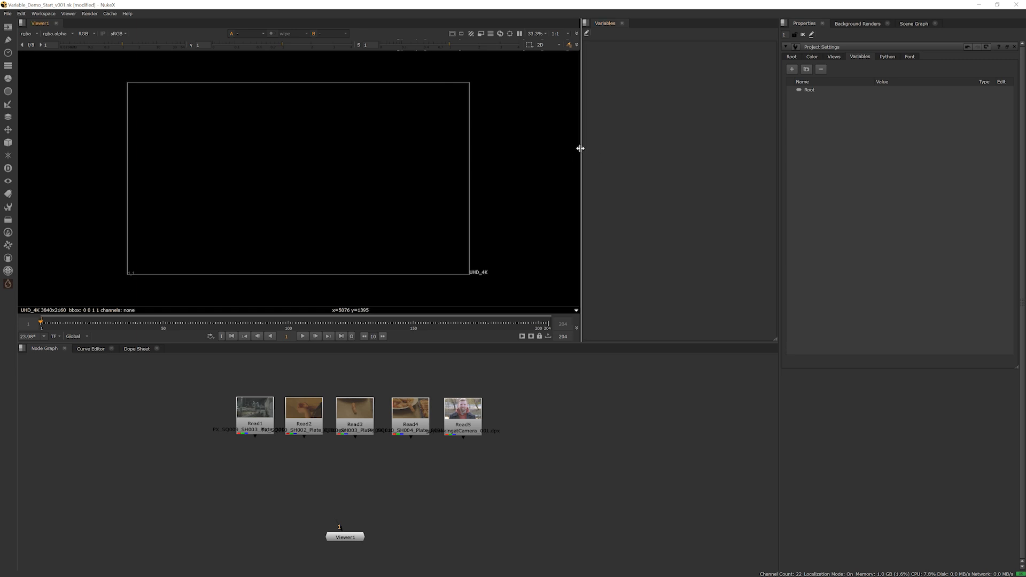
drag(579, 152, 580, 153)
Display the Read1 plate and the Read2 plate in the viewer one after the other
middle_drag(460, 400, 513, 395)
click(315, 401)
key(1)
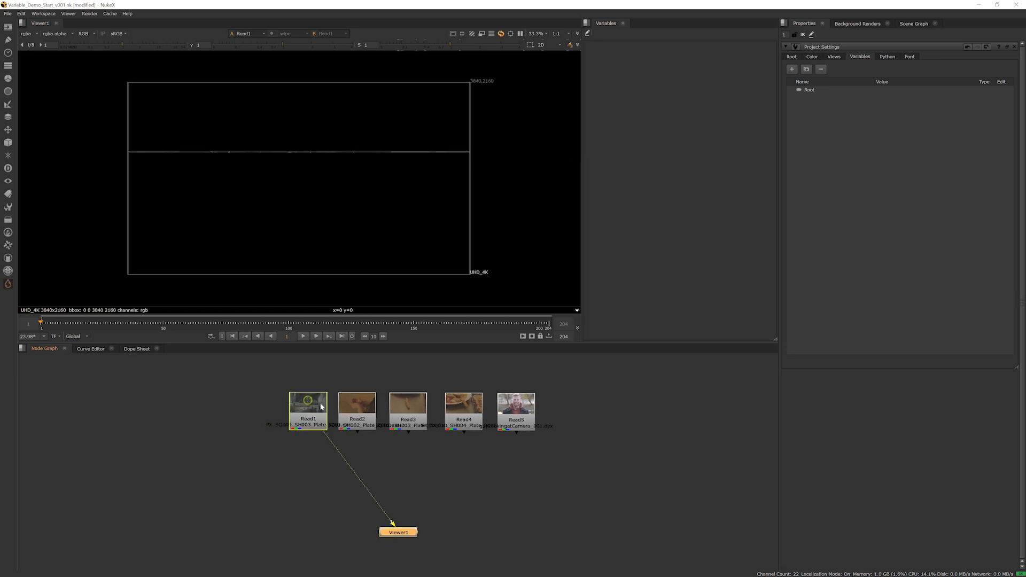
drag(315, 427, 407, 420)
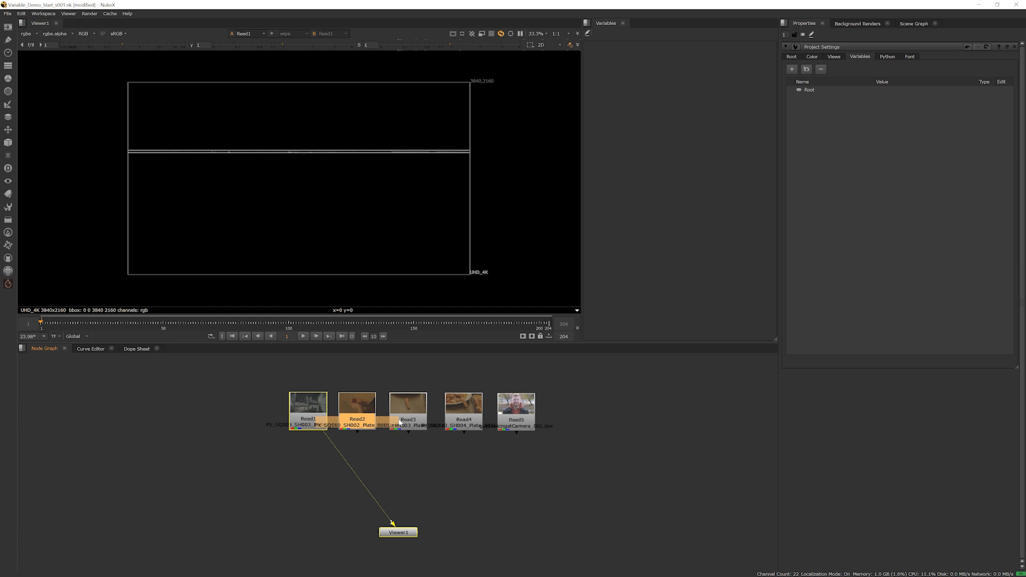
key(1)
click(399, 422)
Examine the file names under the five Read nodes to compare their sequence and shot numbers
scroll(336, 419, up, 3)
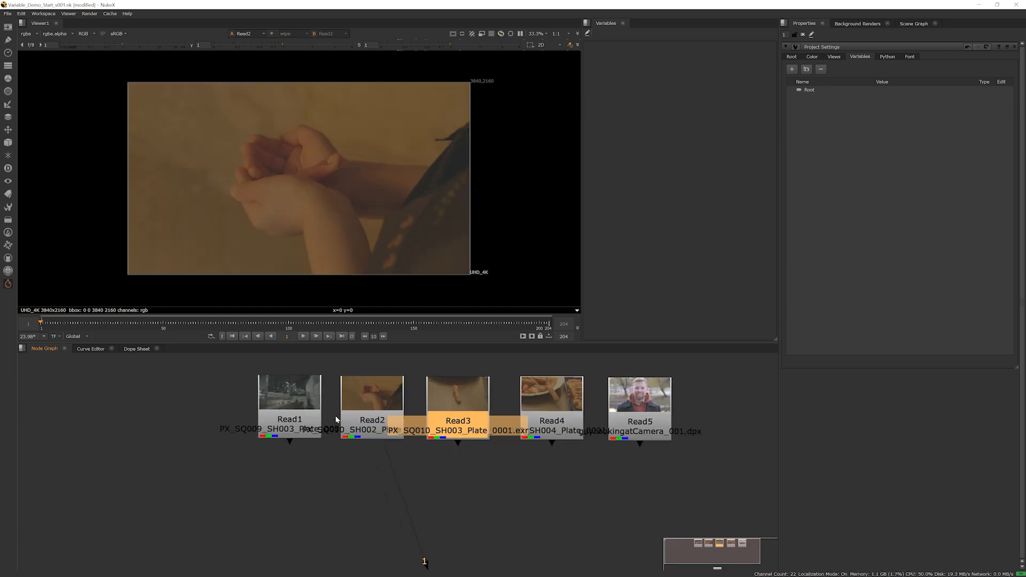
scroll(284, 422, up, 5)
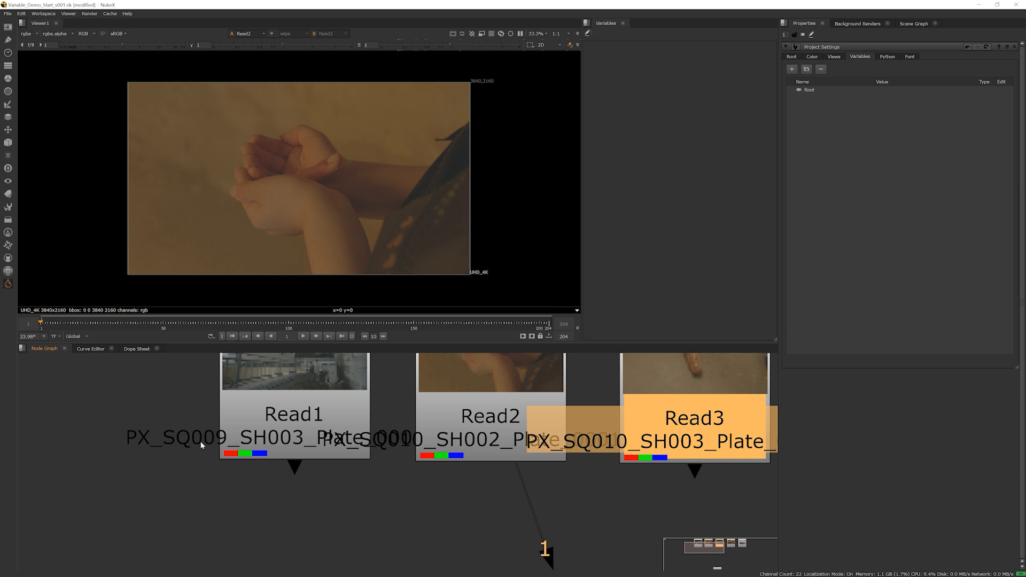
scroll(370, 441, down, 6)
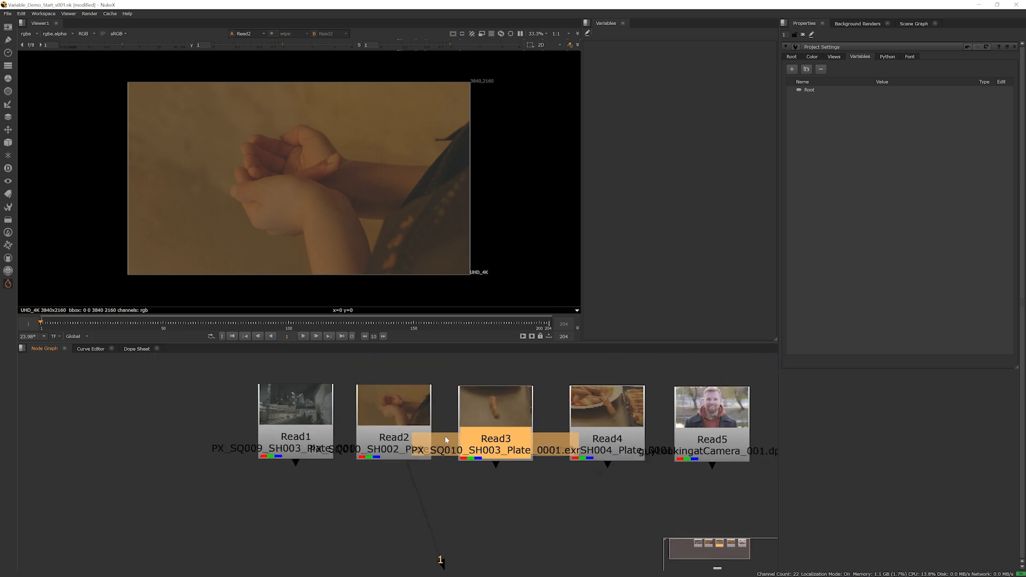
scroll(381, 434, down, 2)
scroll(517, 432, up, 4)
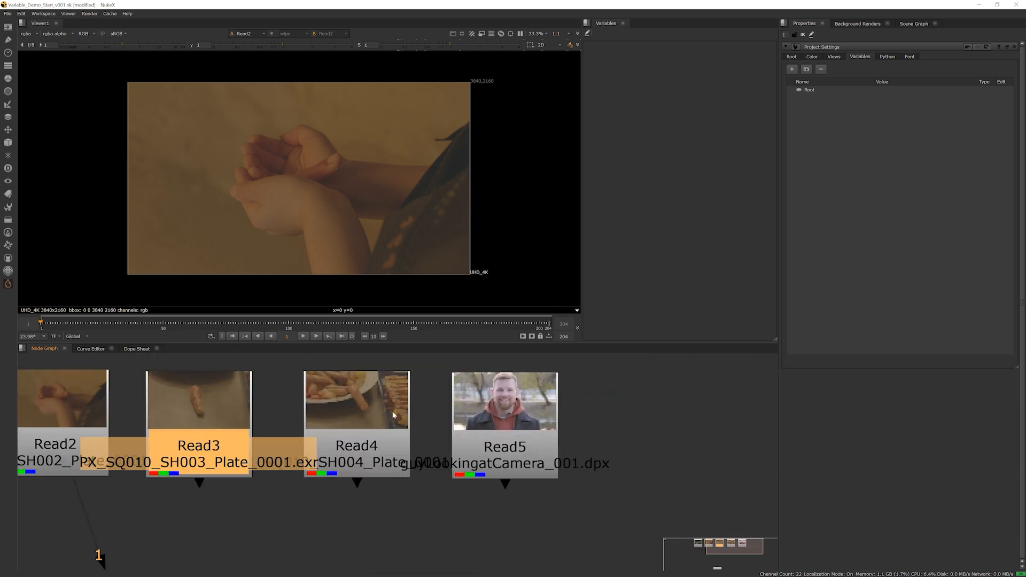
scroll(374, 415, down, 5)
middle_drag(376, 417, 438, 419)
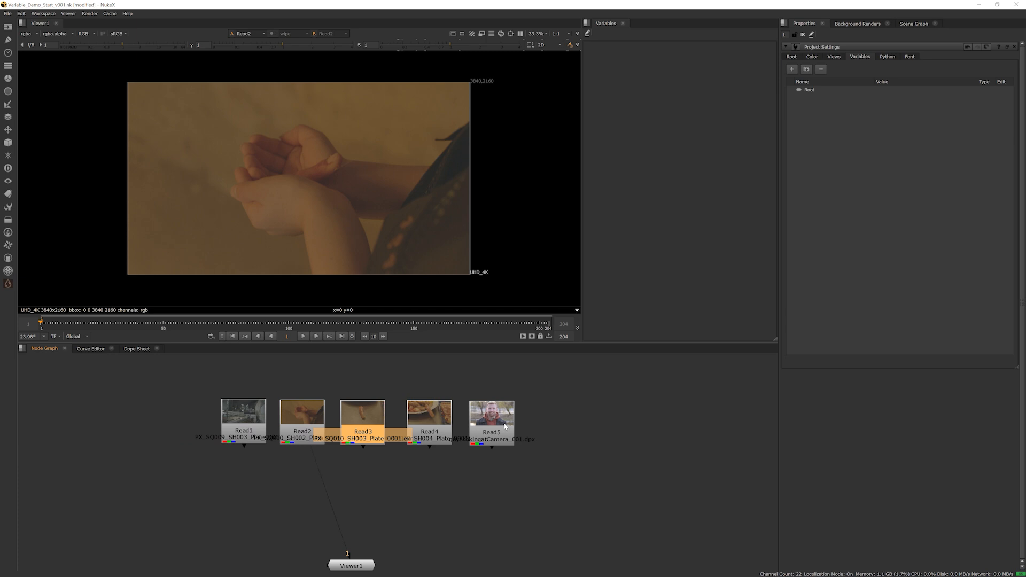
middle_drag(540, 434, 561, 430)
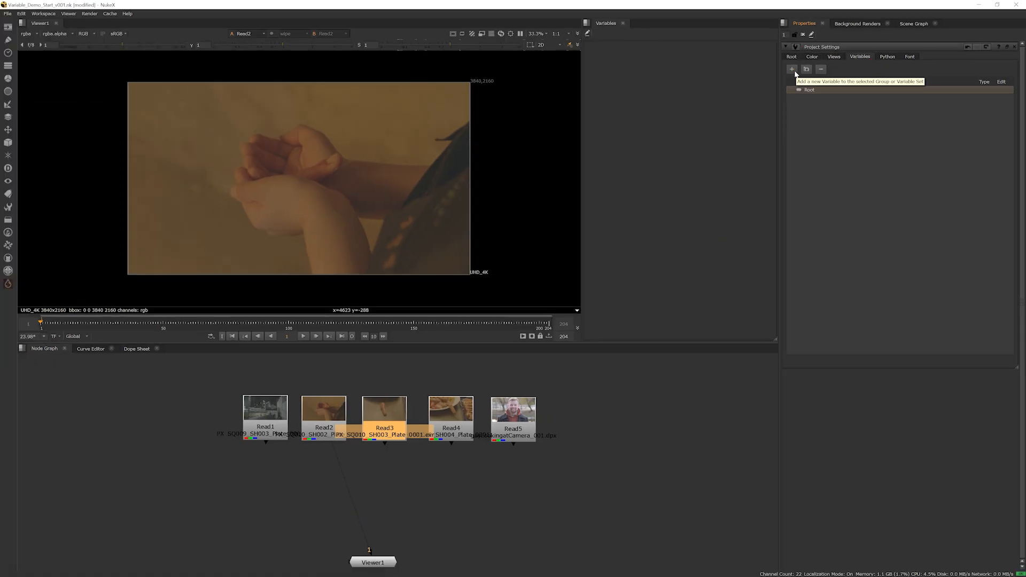
Add a new variable under Root in the project settings and name it shot
click(792, 70)
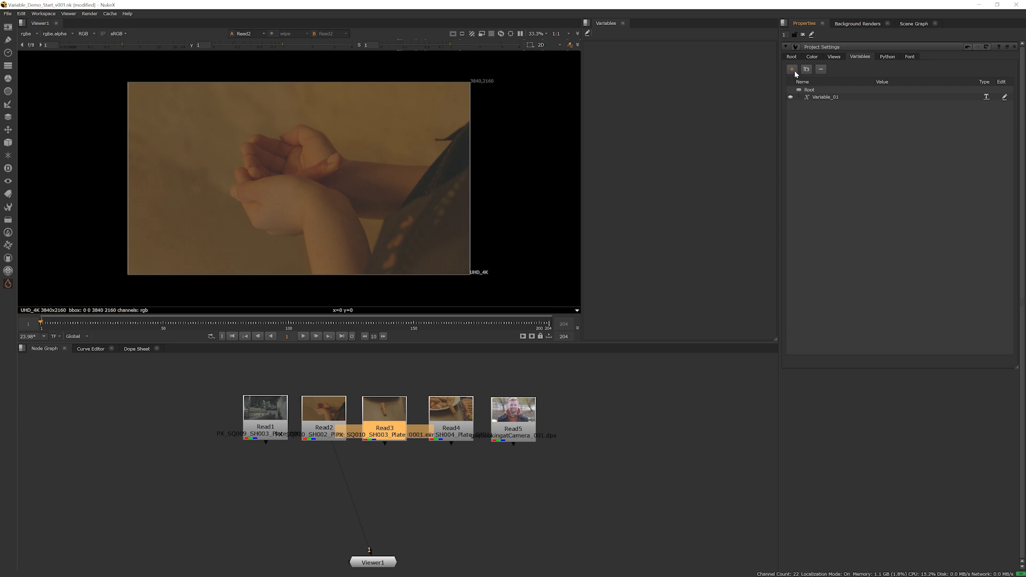
click(832, 98)
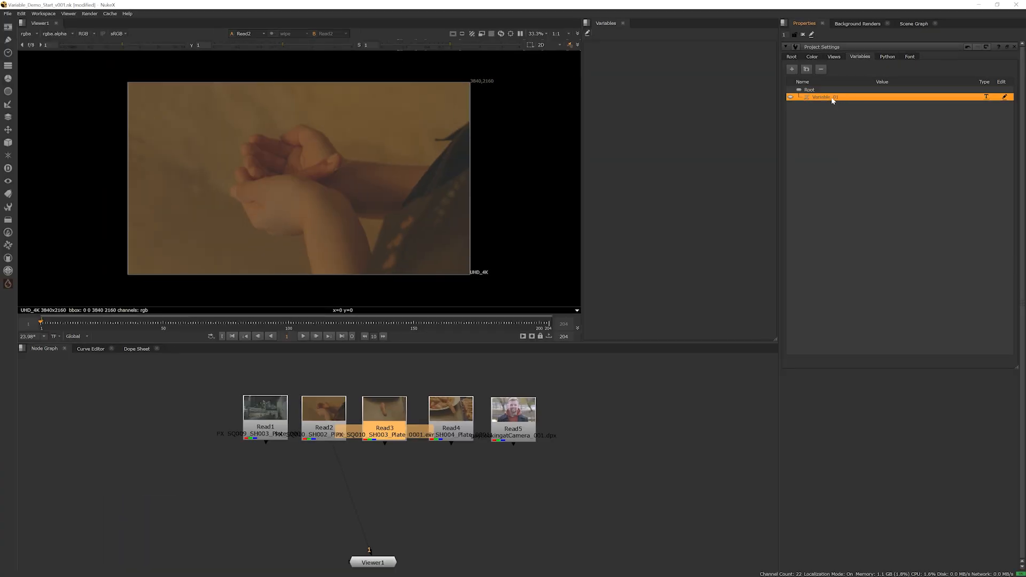
double_click(638, 196)
text(shot)
key(Return)
Spread out the Read nodes so their file names are readable, setting Read1 and Read5 apart from the three SQ010 plates
middle_drag(320, 457, 360, 454)
drag(309, 429, 261, 422)
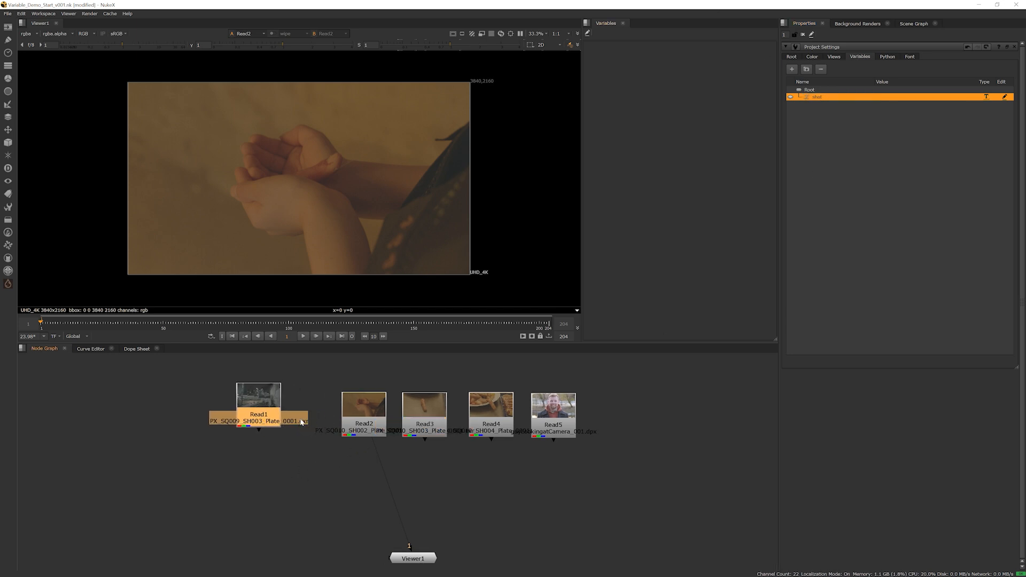
drag(369, 429, 350, 419)
drag(445, 436, 440, 425)
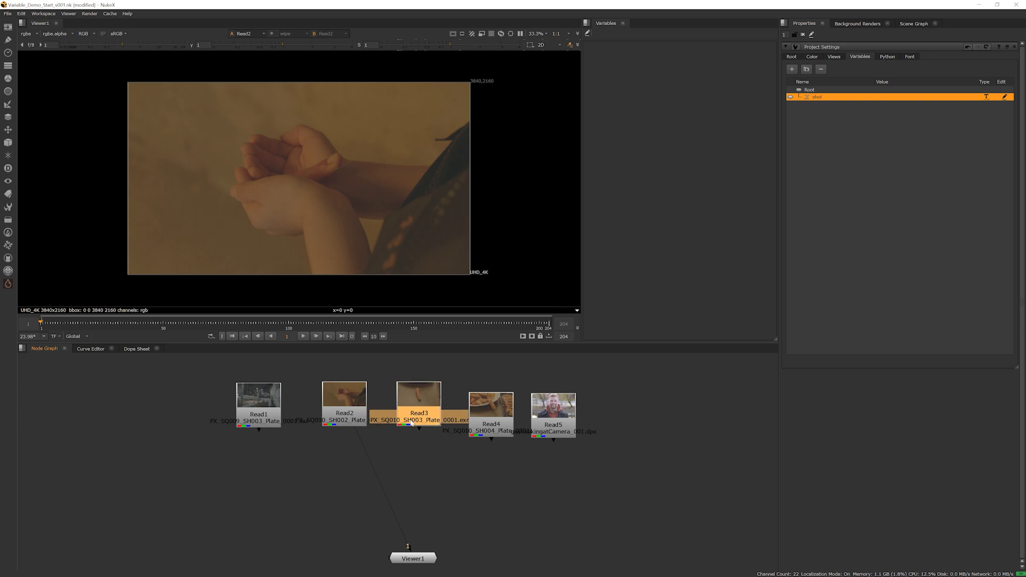
scroll(231, 425, up, 3)
drag(237, 428, 194, 417)
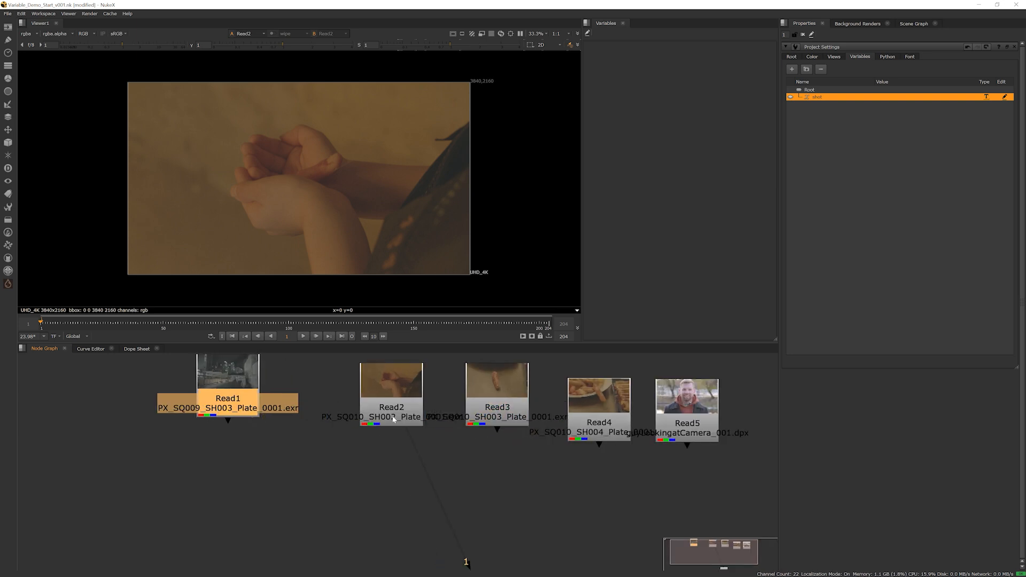
drag(543, 428, 602, 409)
middle_drag(647, 434, 565, 451)
drag(606, 450, 680, 434)
scroll(680, 434, up, 2)
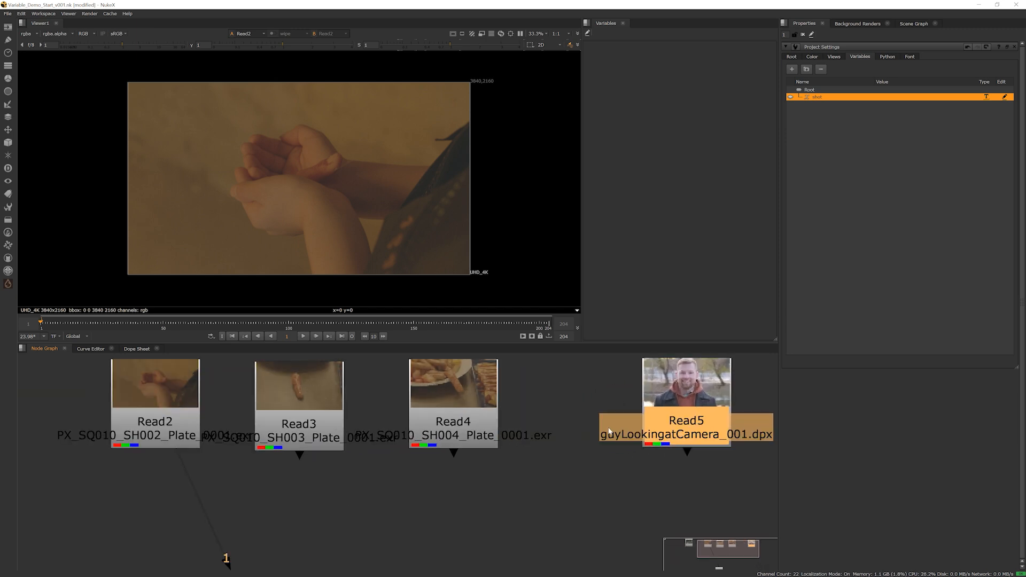
scroll(604, 428, down, 4)
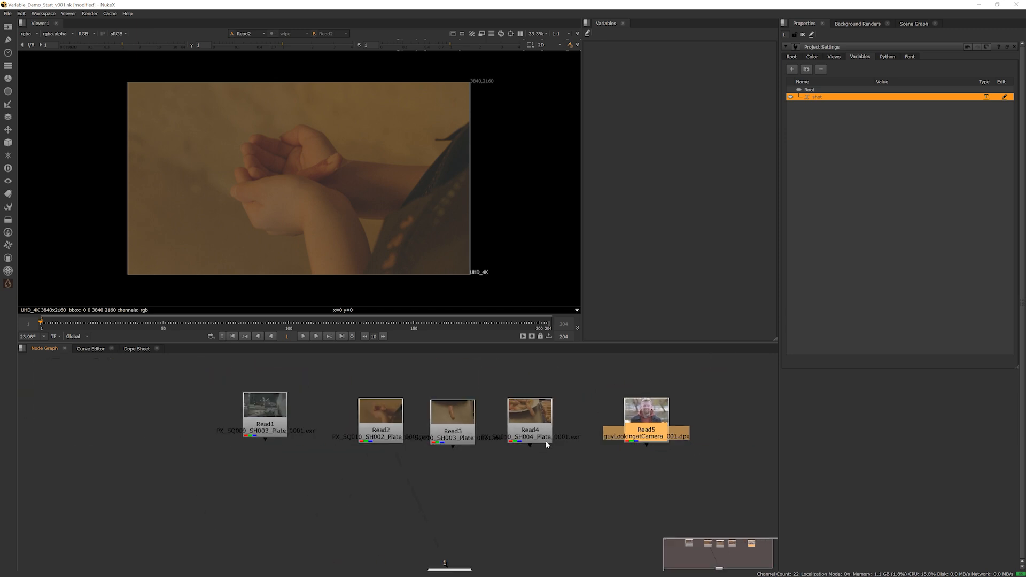
middle_drag(496, 474, 488, 431)
scroll(625, 401, up, 1)
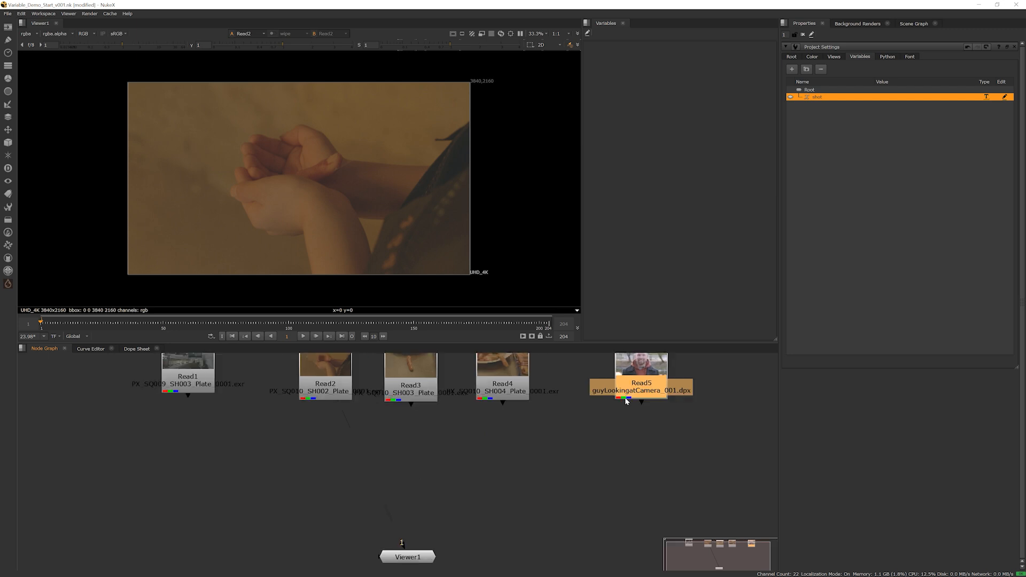
middle_drag(585, 415, 598, 419)
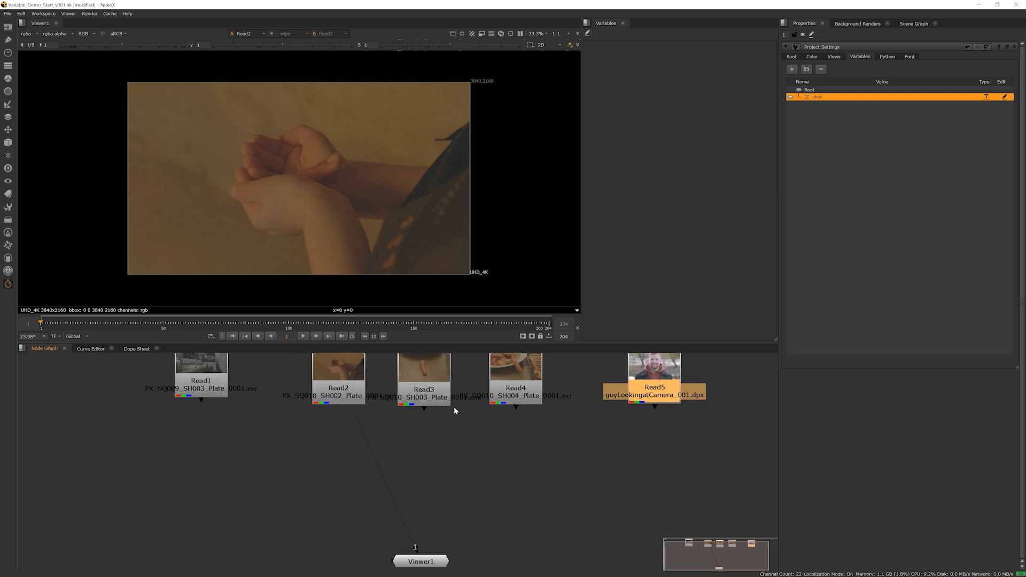
middle_drag(517, 424, 522, 424)
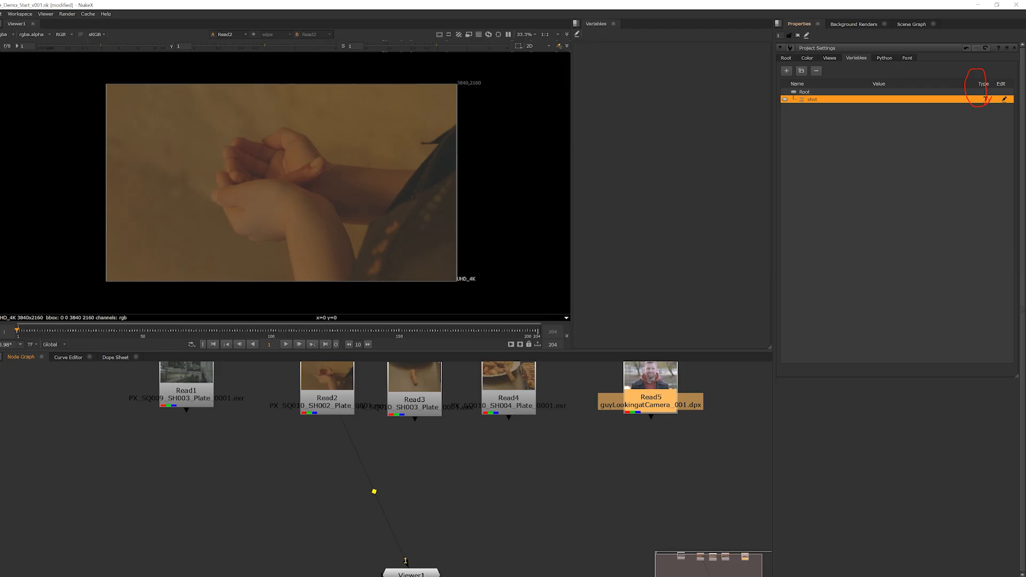
Set the shot variable's type to List
click(992, 99)
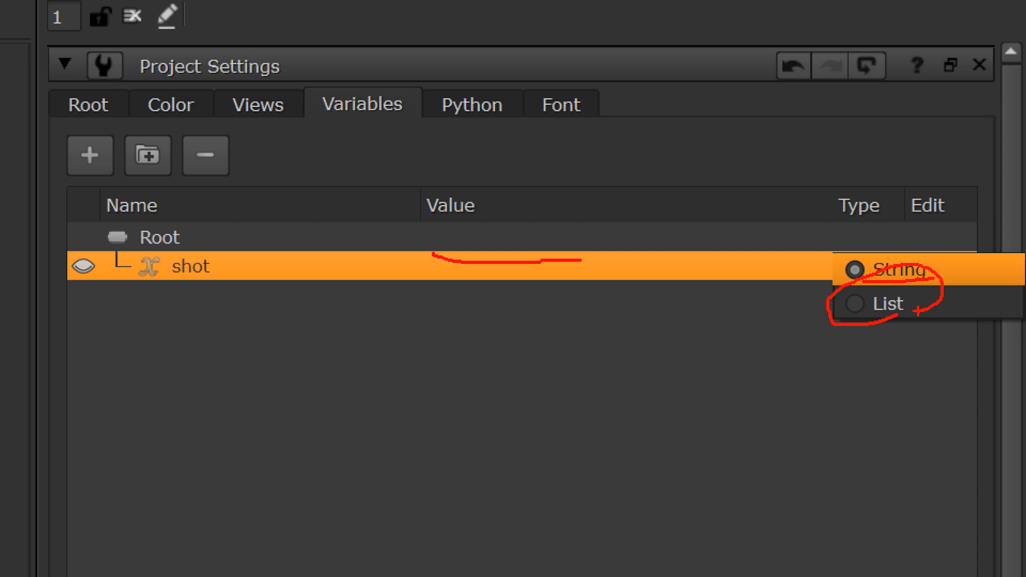
key(Escape)
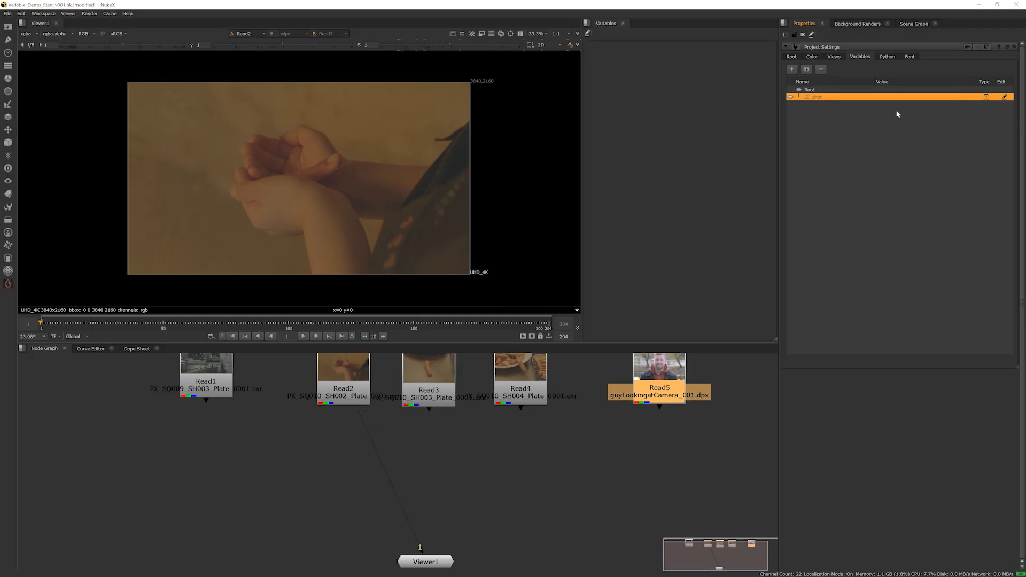
click(987, 97)
click(993, 105)
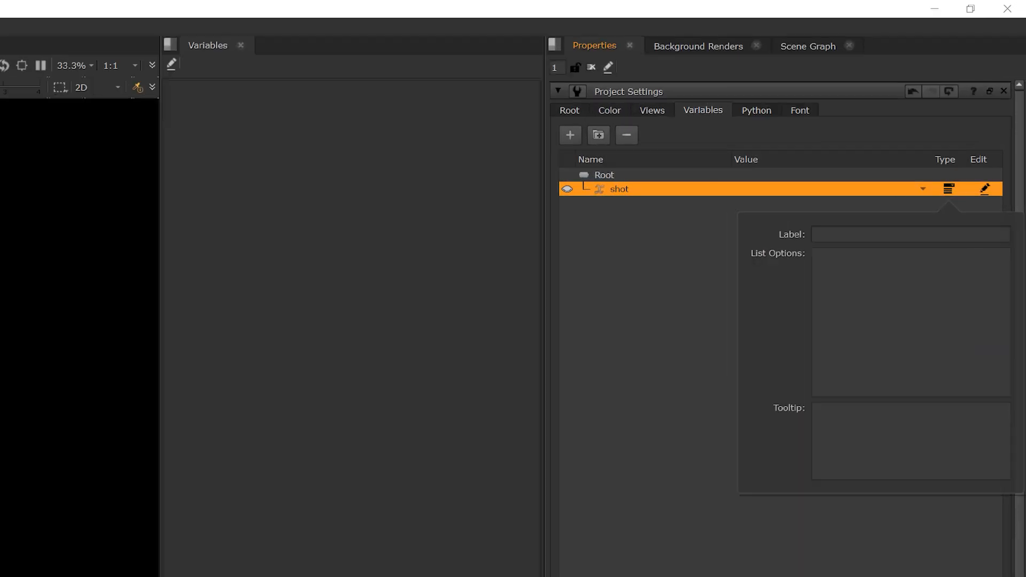
drag(787, 251, 799, 226)
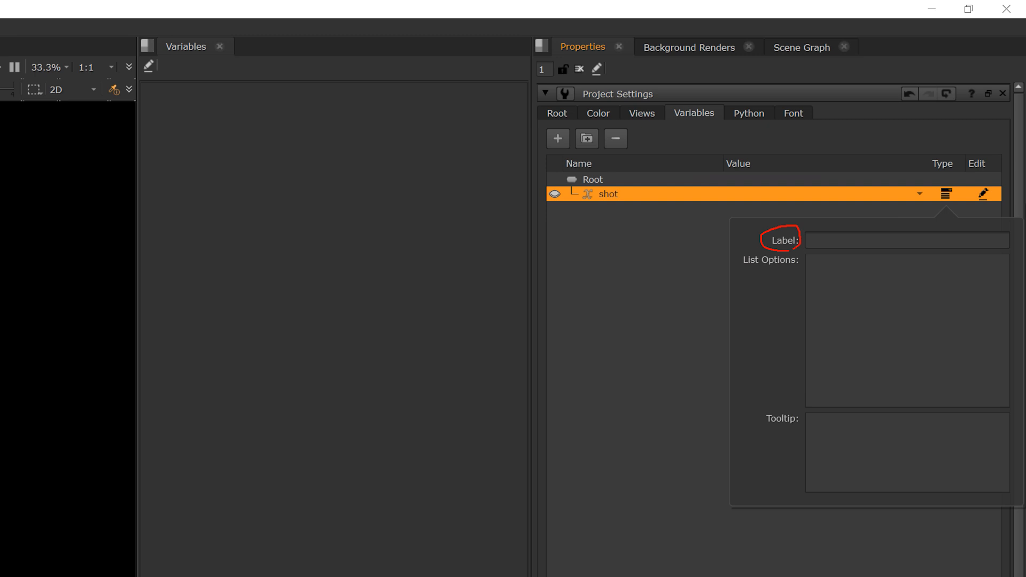
mouse_move(743, 268)
mouse_down()
mouse_move(803, 271)
mouse_move(816, 368)
mouse_up()
key(Escape)
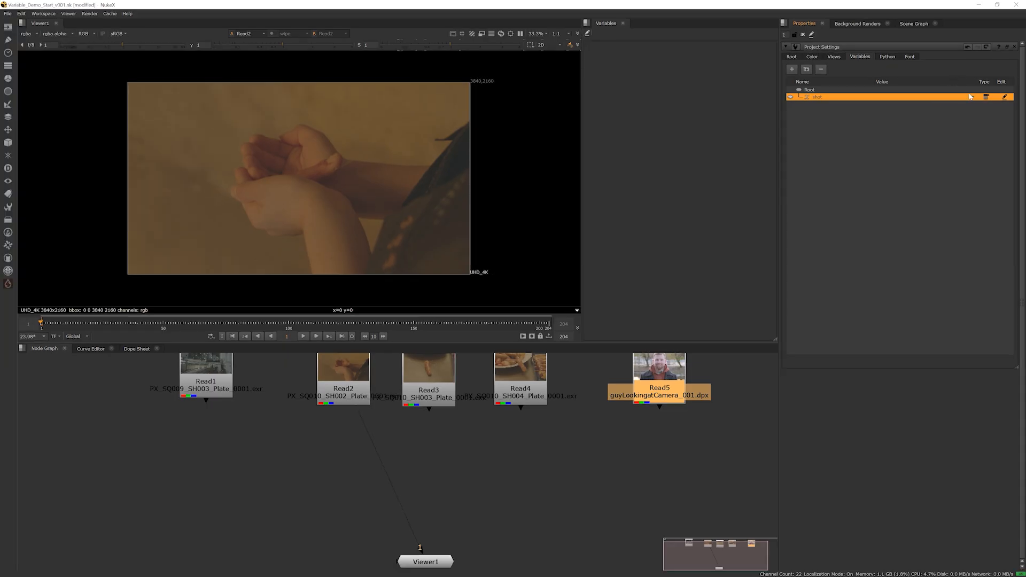
Label the list variable shot and enter the list options SH002, SH003 and SH004 on separate lines
click(988, 98)
click(939, 120)
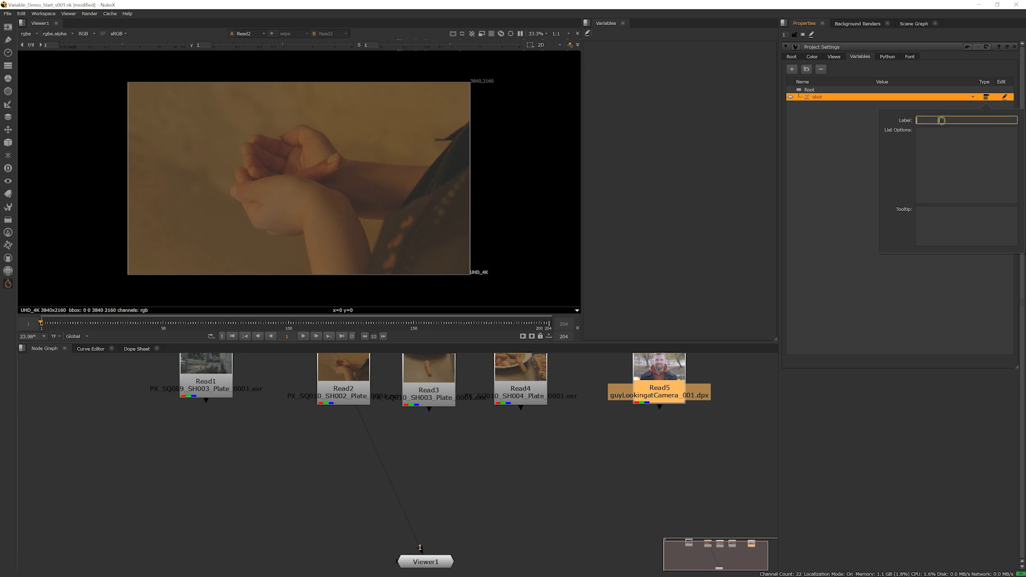
text(shot)
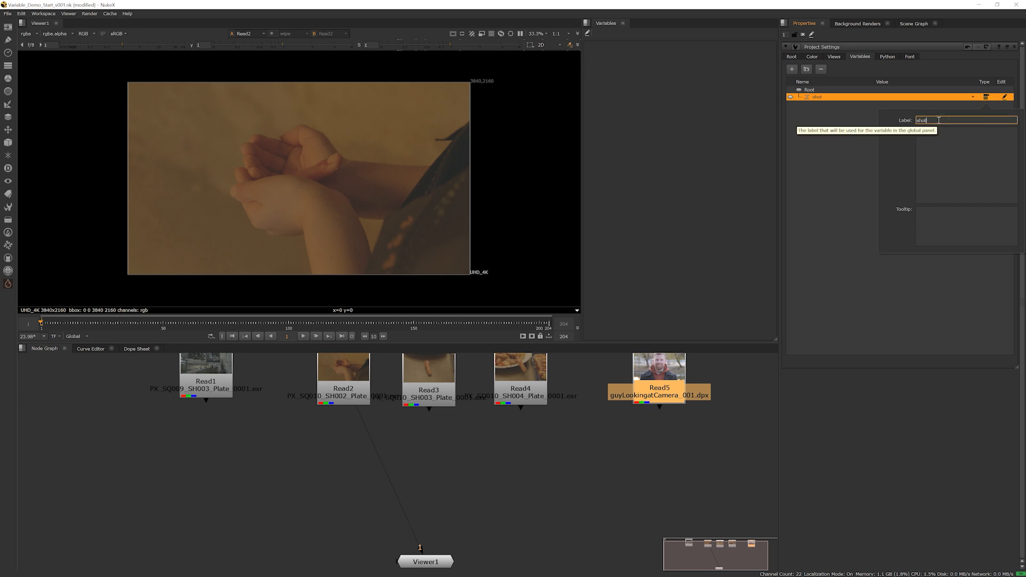
click(936, 130)
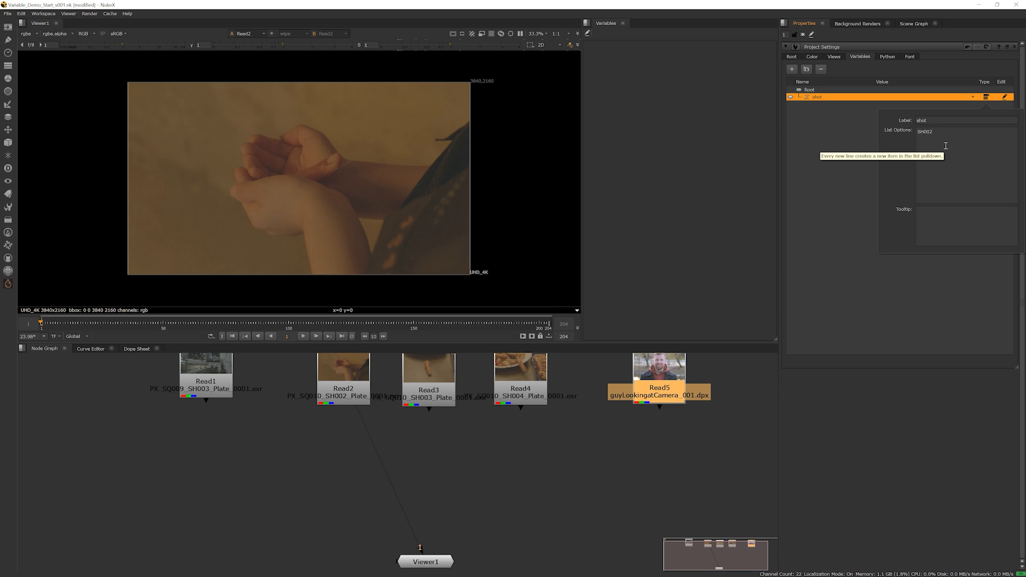
text(SH004)
click(860, 150)
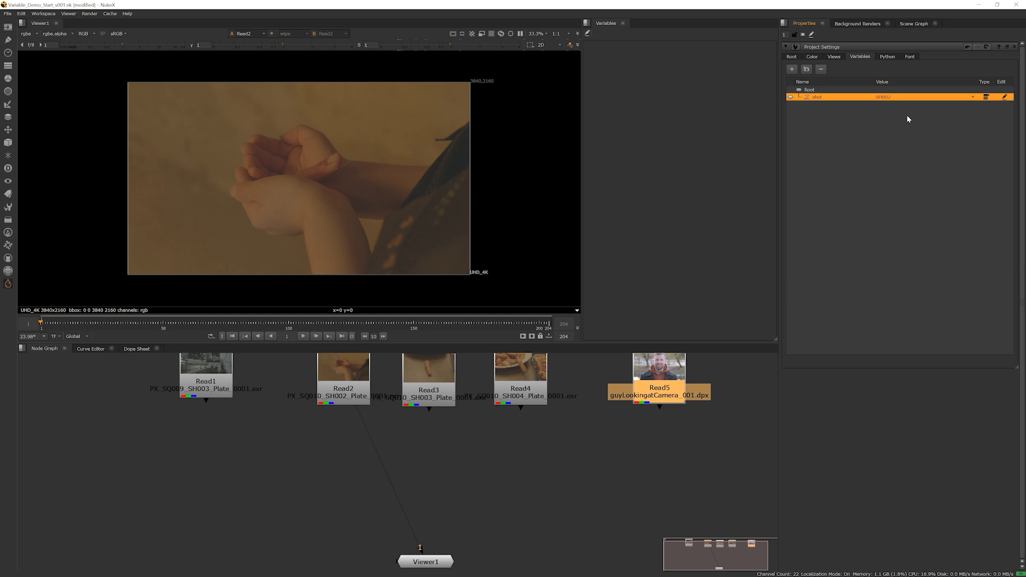
Test the shot variable's list in the project settings by cycling through SH002, SH003 and SH004, ending on SH002
click(899, 101)
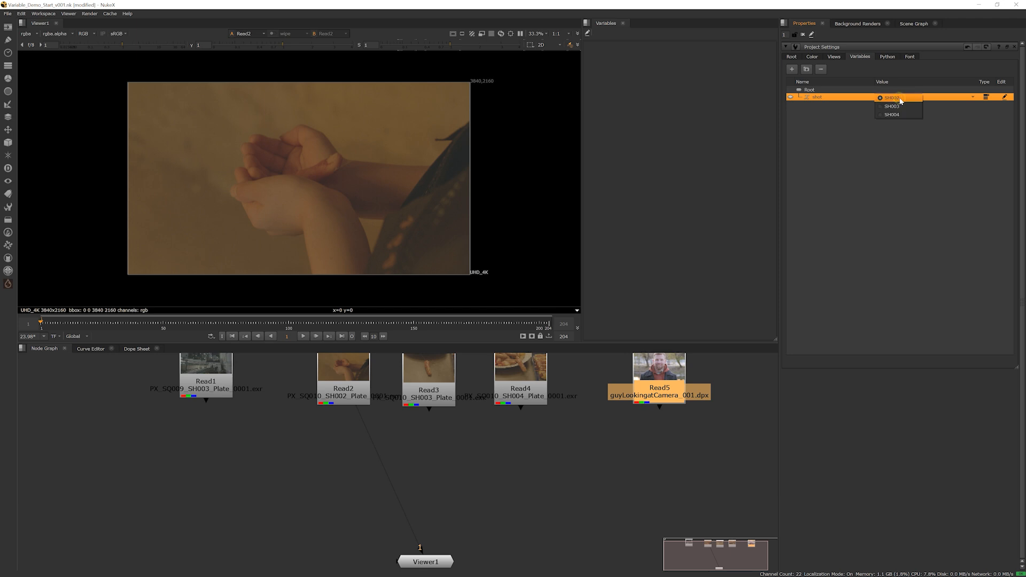
click(898, 105)
click(896, 96)
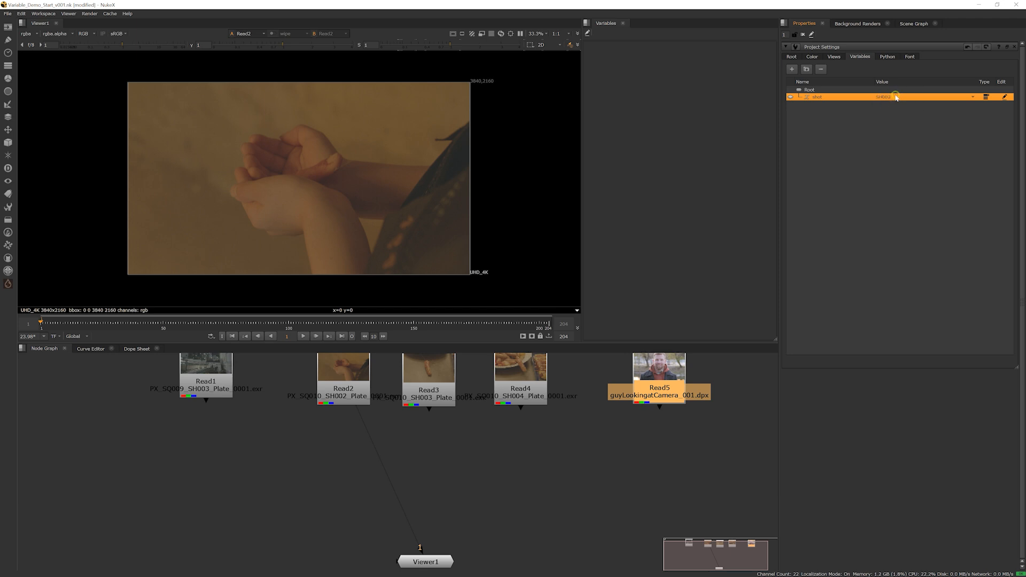
click(972, 96)
click(889, 94)
click(974, 97)
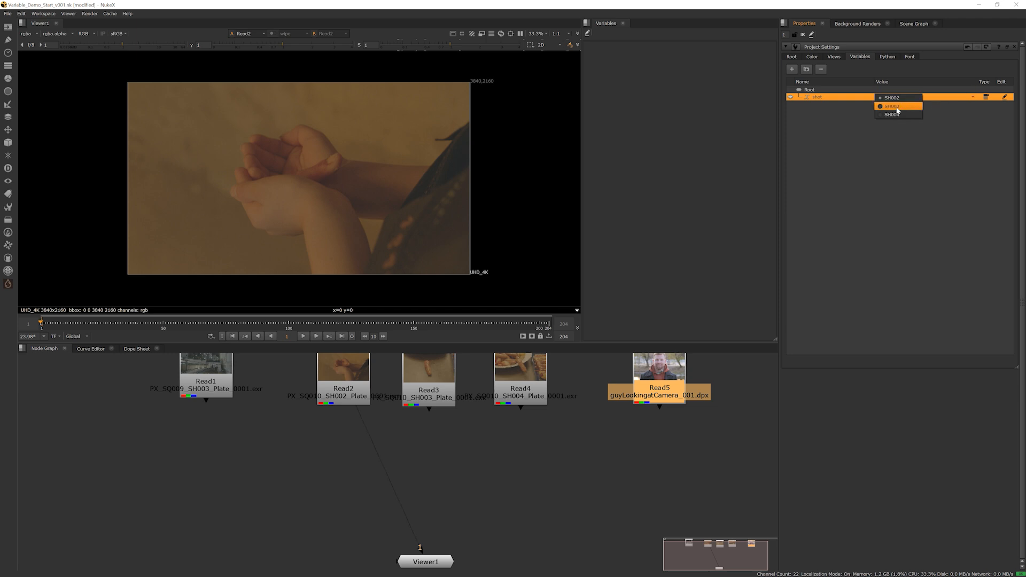
click(892, 114)
click(894, 98)
click(897, 107)
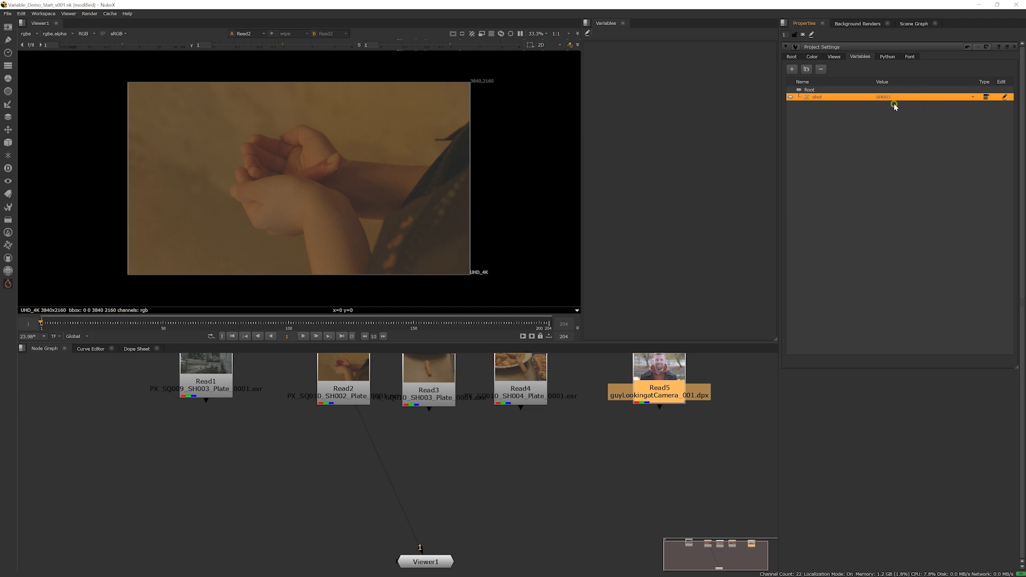
click(893, 98)
click(890, 99)
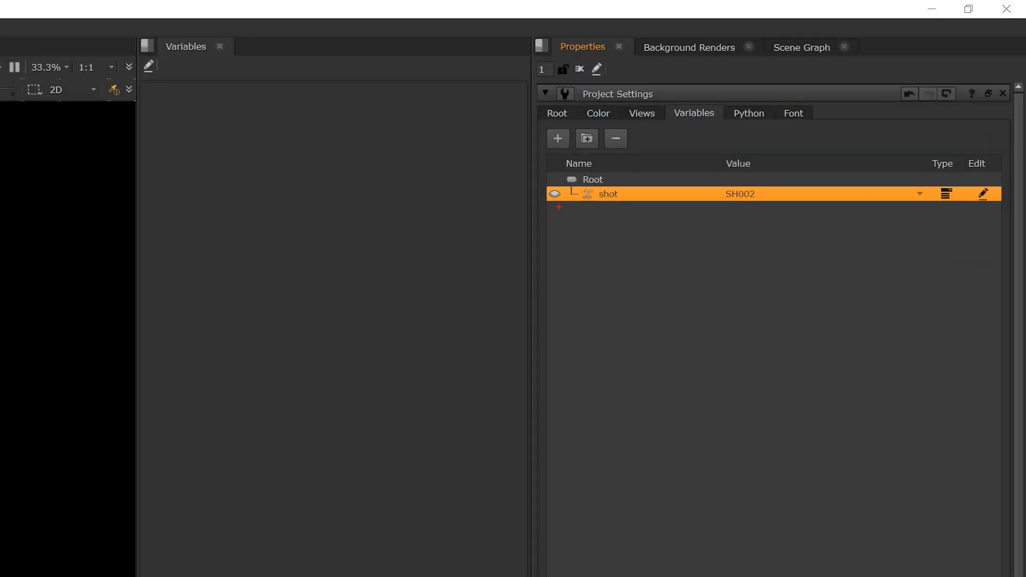
mouse_move(559, 204)
mouse_down()
mouse_move(552, 188)
mouse_move(563, 200)
mouse_up()
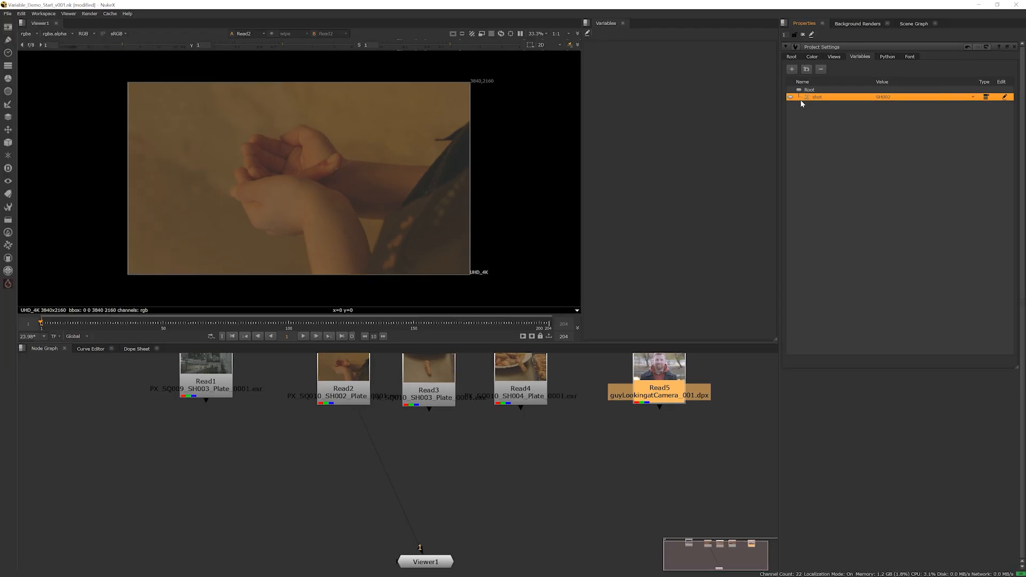
Expose the shot variable in the Variables panel and switch its value there between the three shots, ending on SH003
click(791, 97)
click(631, 67)
click(622, 51)
click(621, 43)
click(621, 50)
click(621, 43)
click(623, 48)
click(623, 58)
click(622, 51)
click(622, 42)
click(623, 50)
click(623, 59)
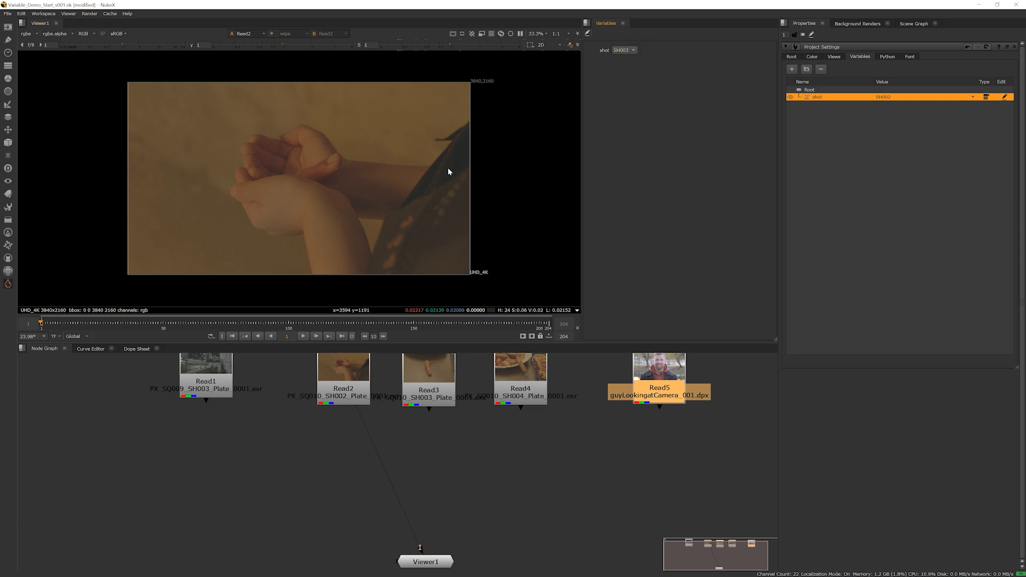
Add a VariableSwitch node in the node graph and place it below the three SQ010 plate Read nodes
middle_drag(458, 444, 472, 425)
click(439, 430)
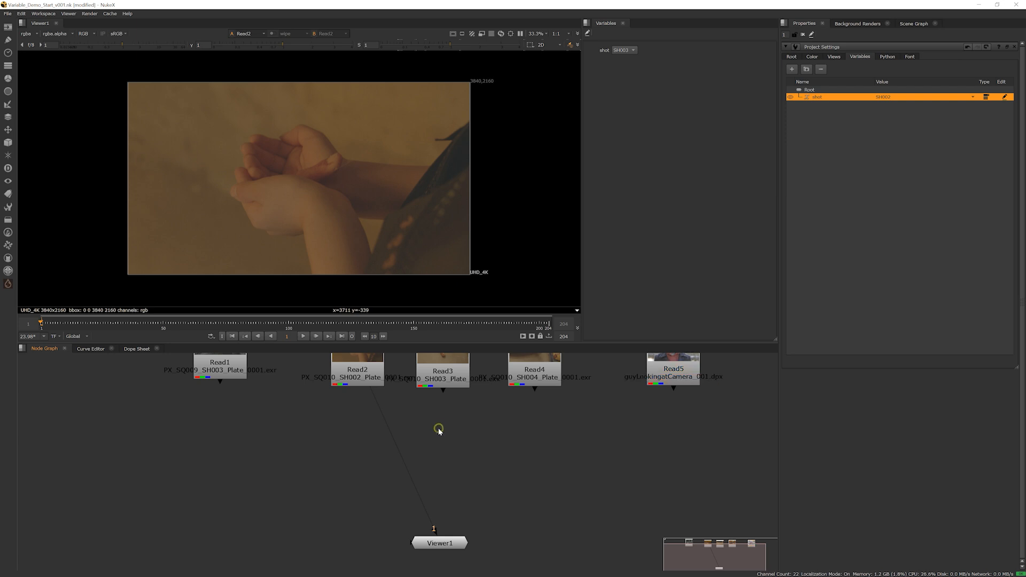
scroll(438, 432, down, 2)
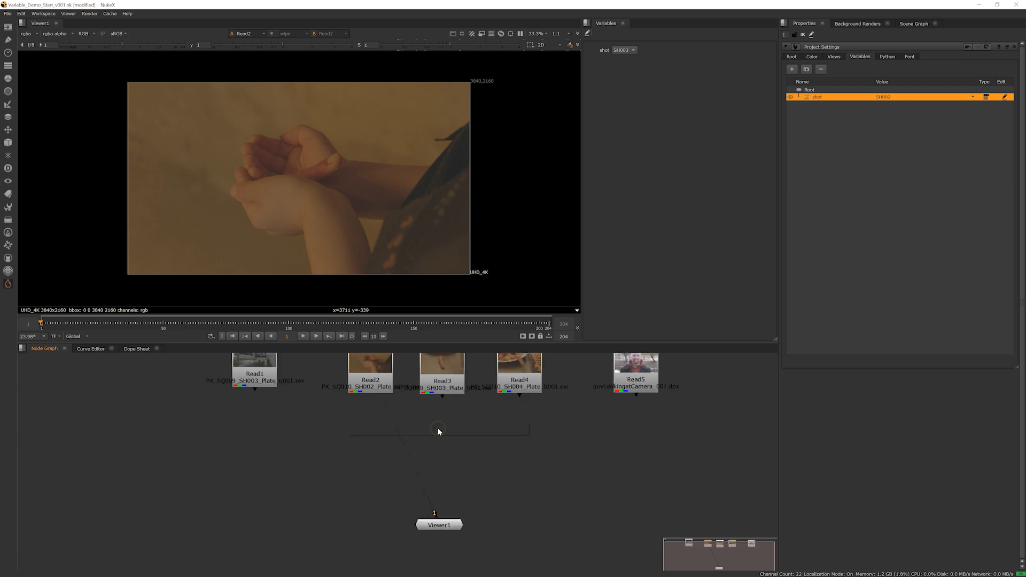
key(Tab)
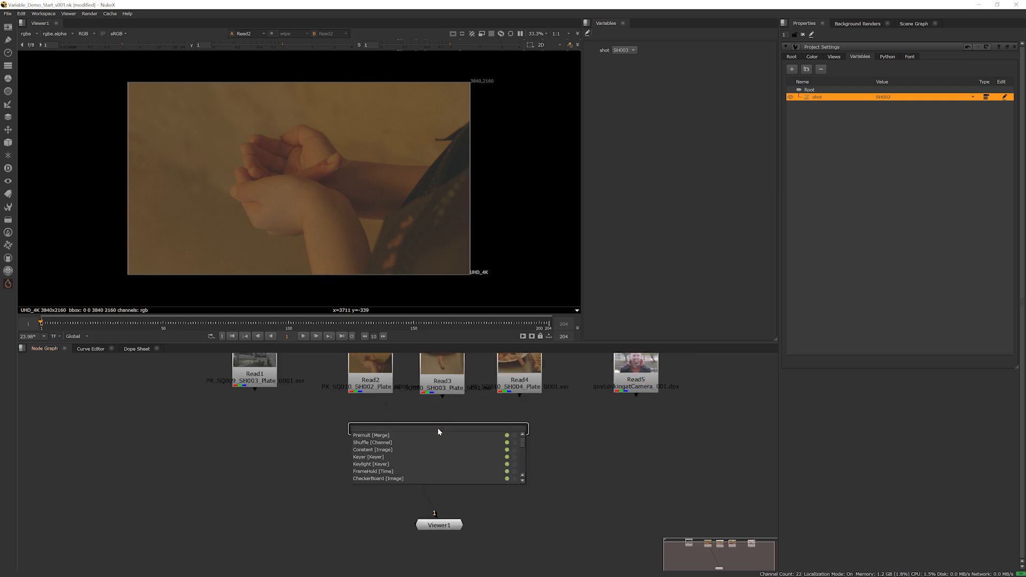
text(varia)
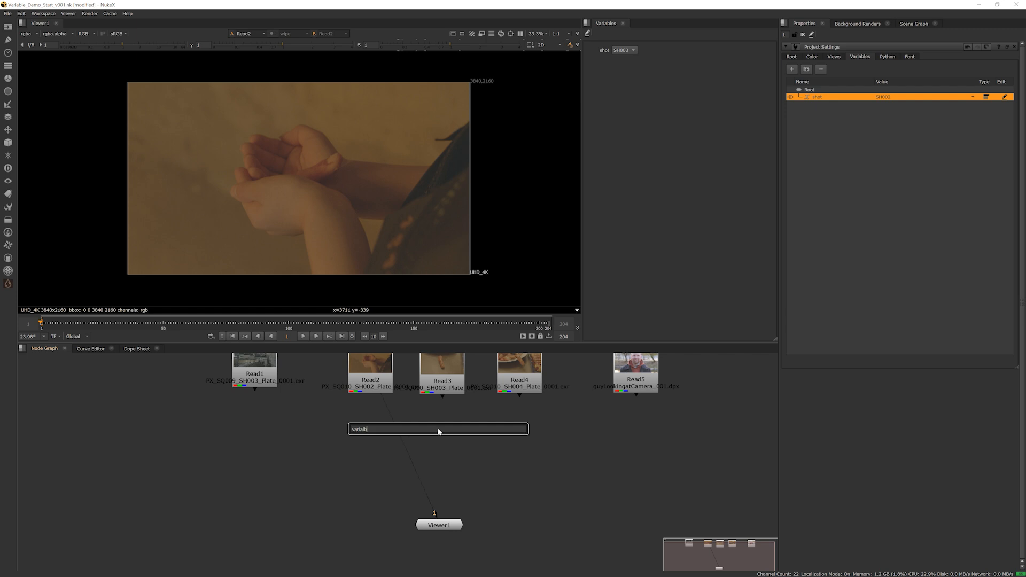
key(Down)
key(Return)
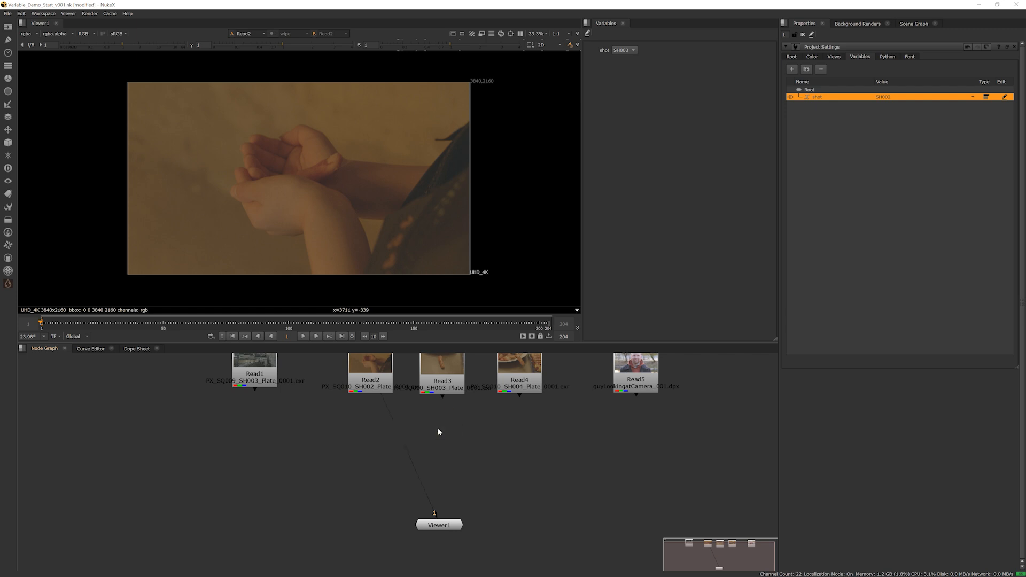
scroll(451, 435, up, 2)
middle_drag(440, 435, 444, 435)
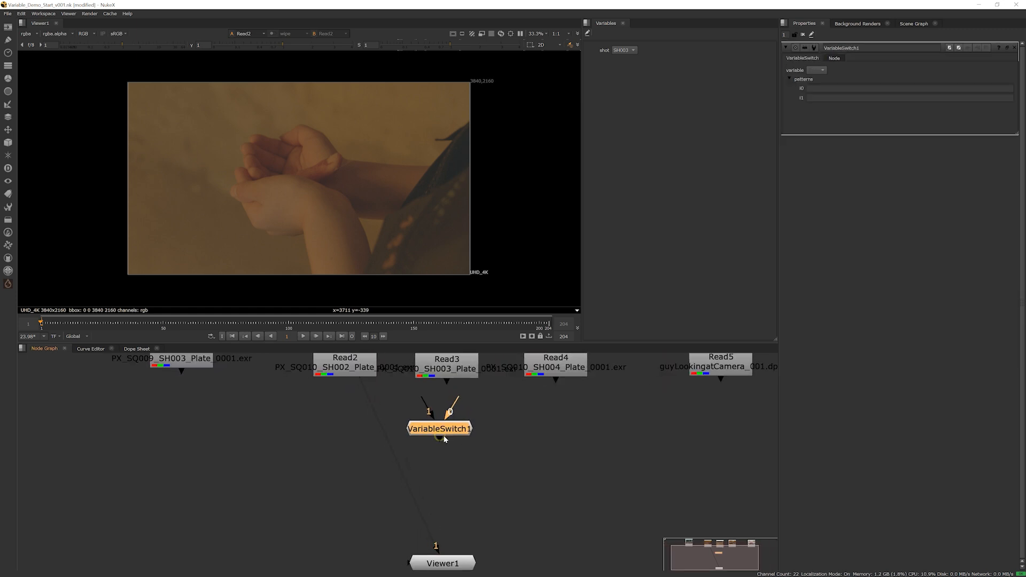
drag(444, 433, 443, 455)
scroll(446, 445, up, 1)
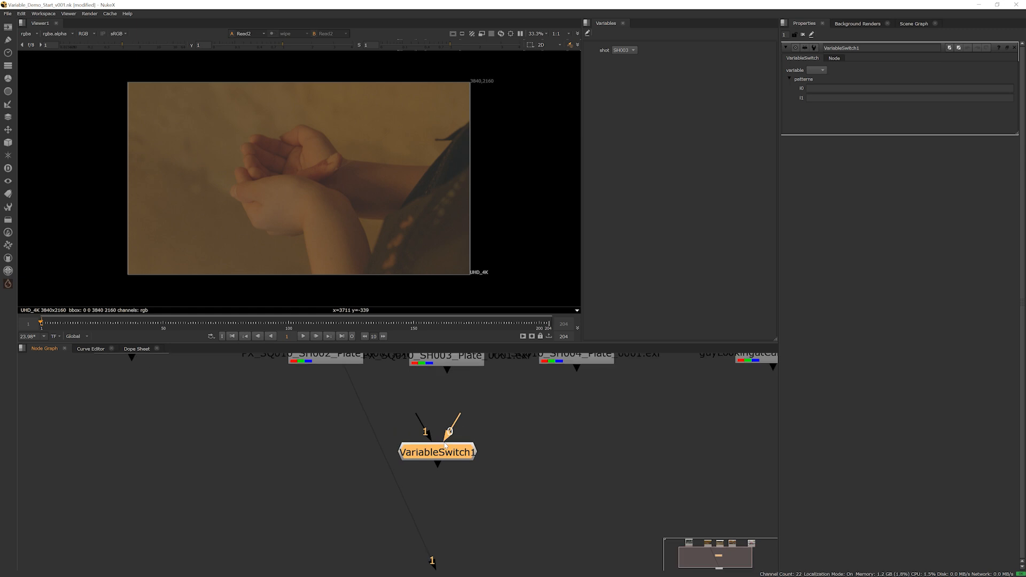
scroll(452, 439, down, 2)
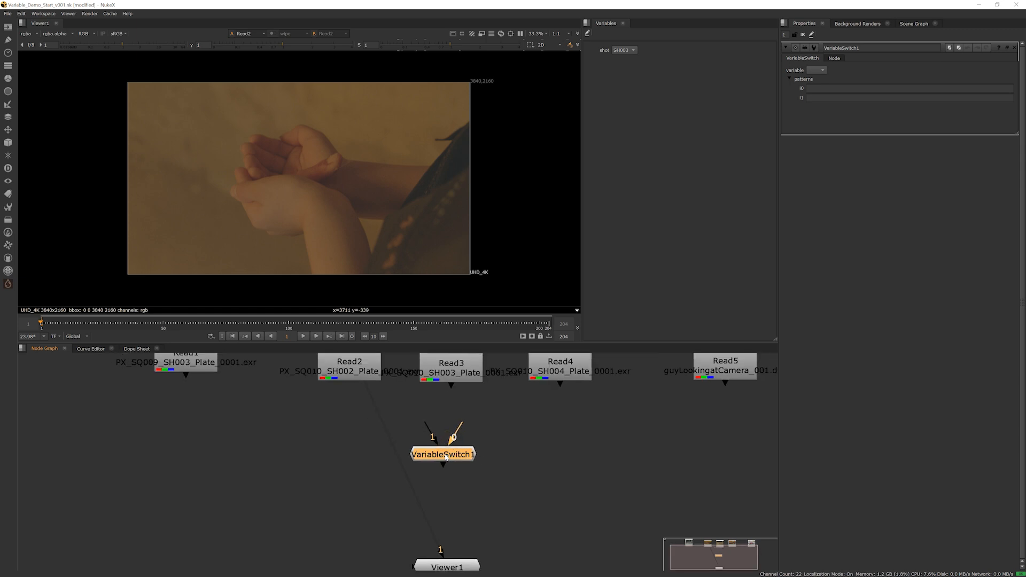
scroll(436, 452, up, 1)
scroll(441, 455, down, 2)
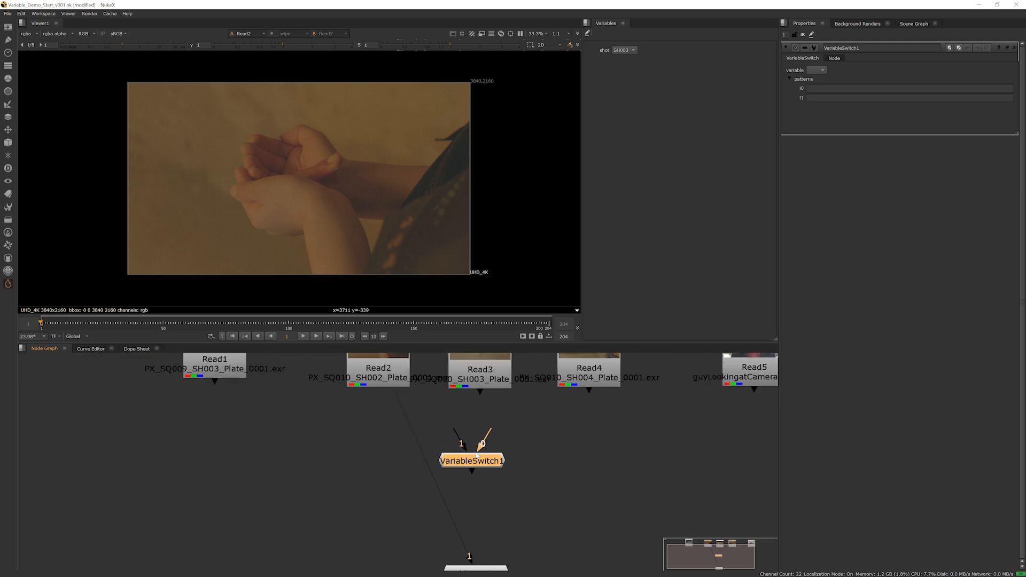
Connect Read2, Read3 and Read4 to inputs 0, 1 and 2 of the VariableSwitch node
drag(522, 442, 446, 477)
middle_drag(483, 475, 507, 504)
drag(380, 377, 641, 460)
key(y)
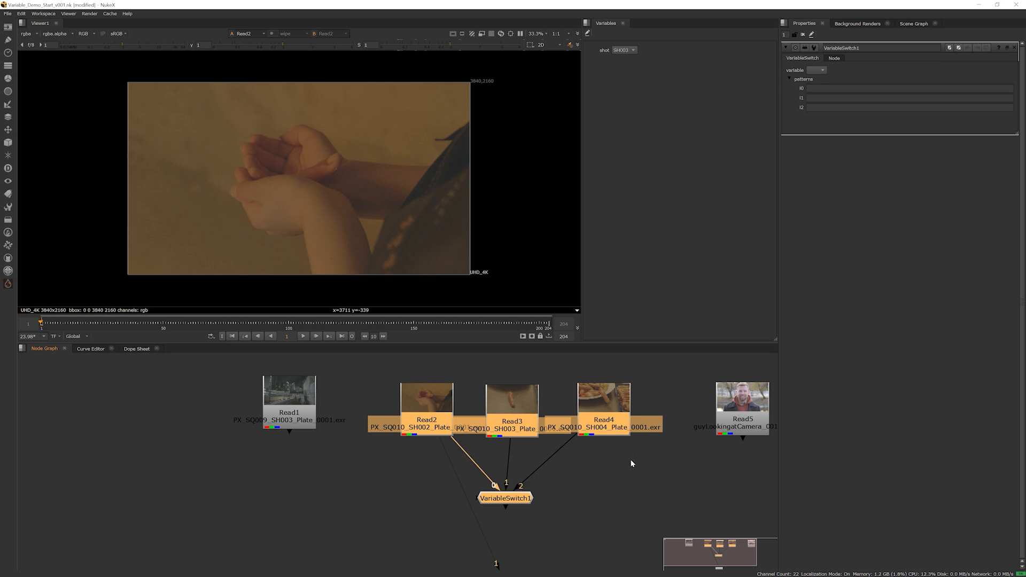
Connect Viewer1 to the VariableSwitch node's output and move the viewer node closer beneath it
click(580, 484)
middle_drag(518, 499, 528, 471)
click(518, 471)
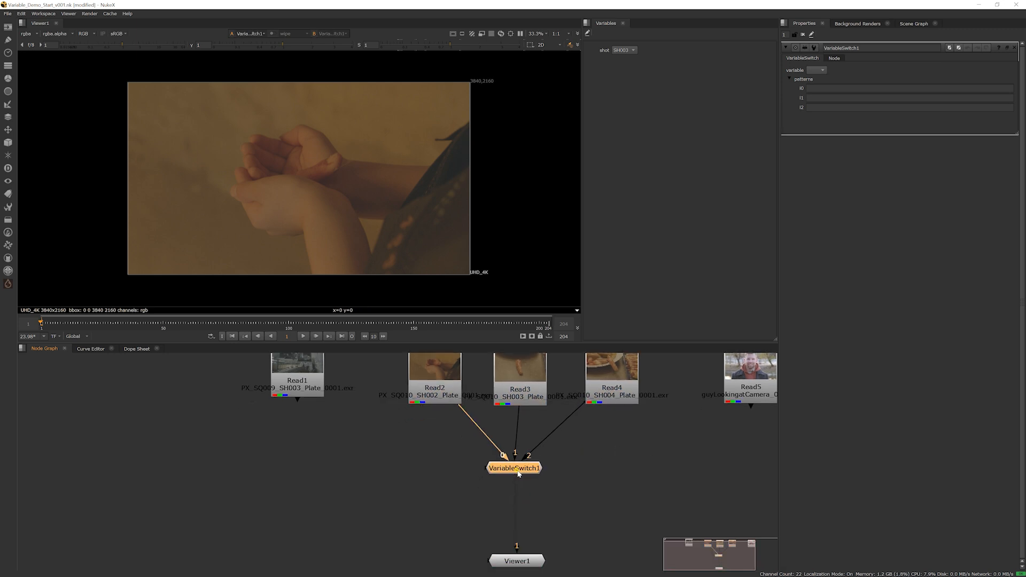
scroll(521, 454, up, 2)
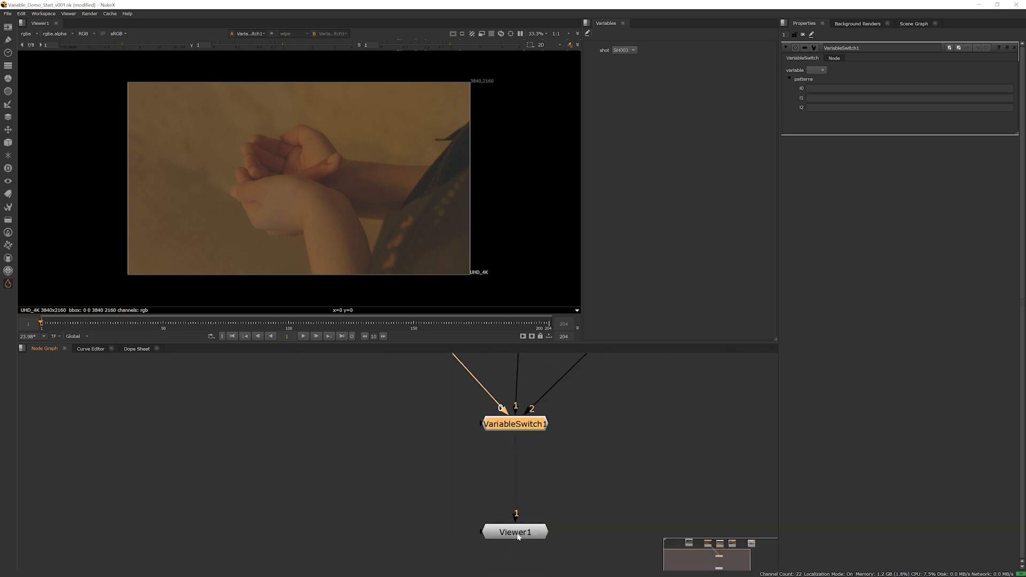
drag(518, 535, 518, 493)
middle_drag(528, 446, 527, 493)
click(527, 473)
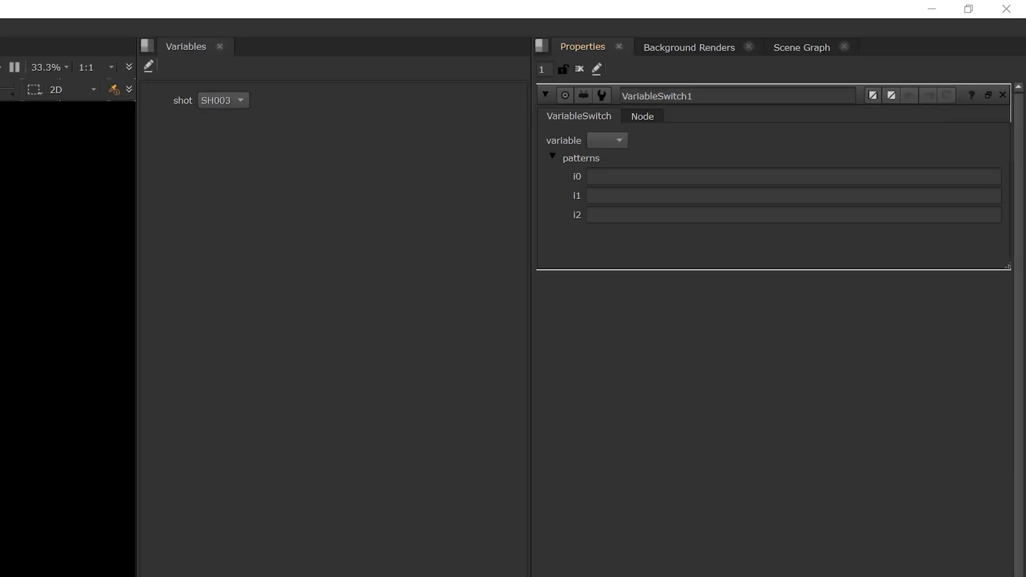
Set the VariableSwitch node's variable to shot
click(816, 96)
mouse_move(545, 144)
mouse_down()
mouse_move(631, 149)
mouse_move(633, 129)
mouse_move(536, 128)
mouse_move(556, 225)
mouse_up()
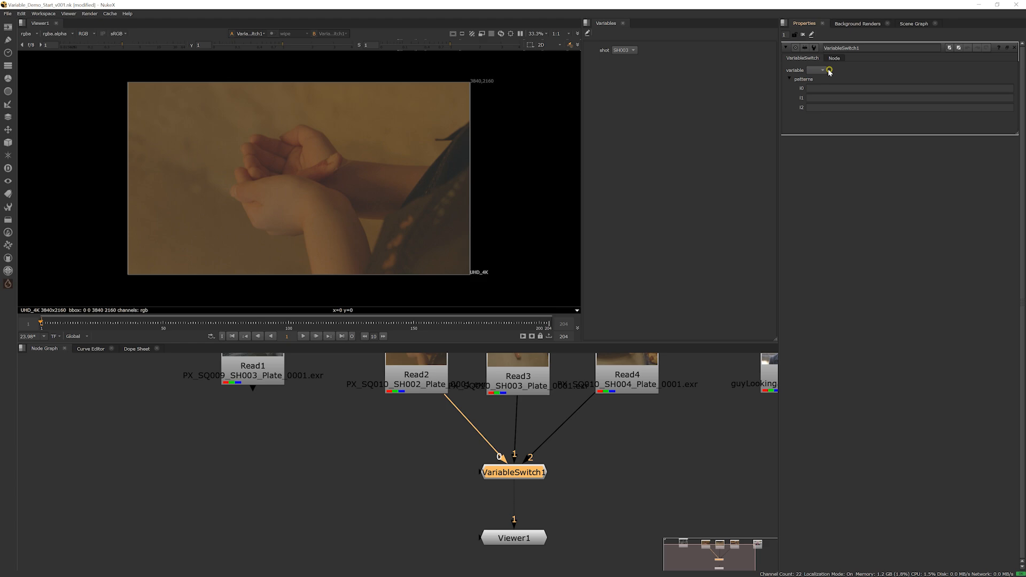
click(620, 141)
click(825, 81)
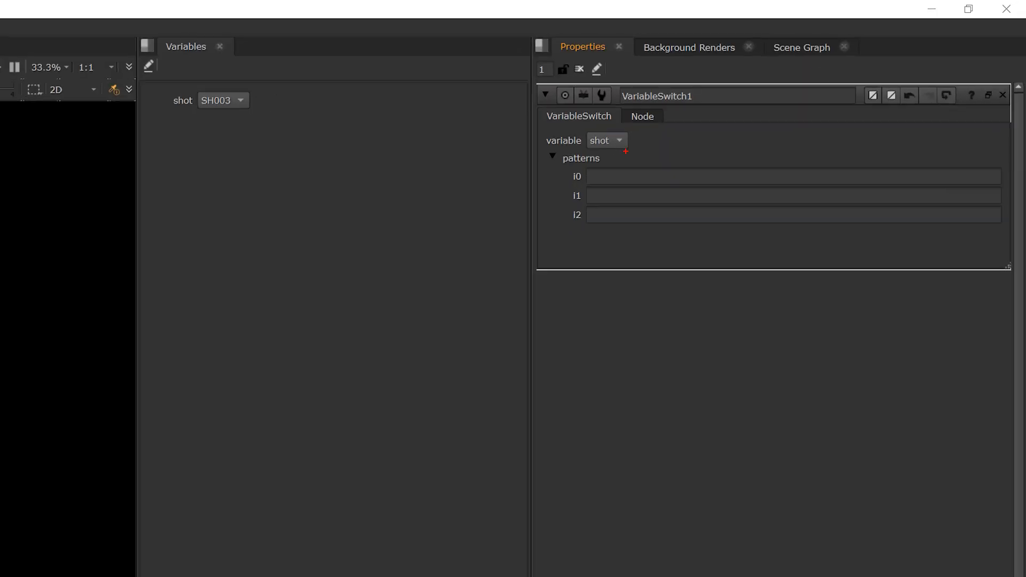
drag(625, 151, 611, 157)
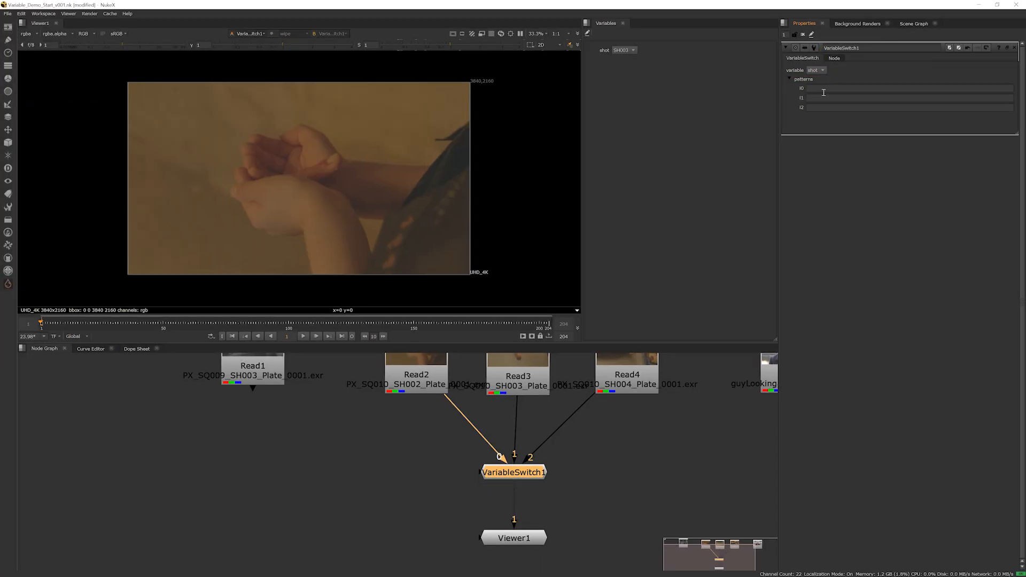
Fill in the VariableSwitch patterns with SH002 for i0, SH003 for i1 and SH004 for i2
click(824, 90)
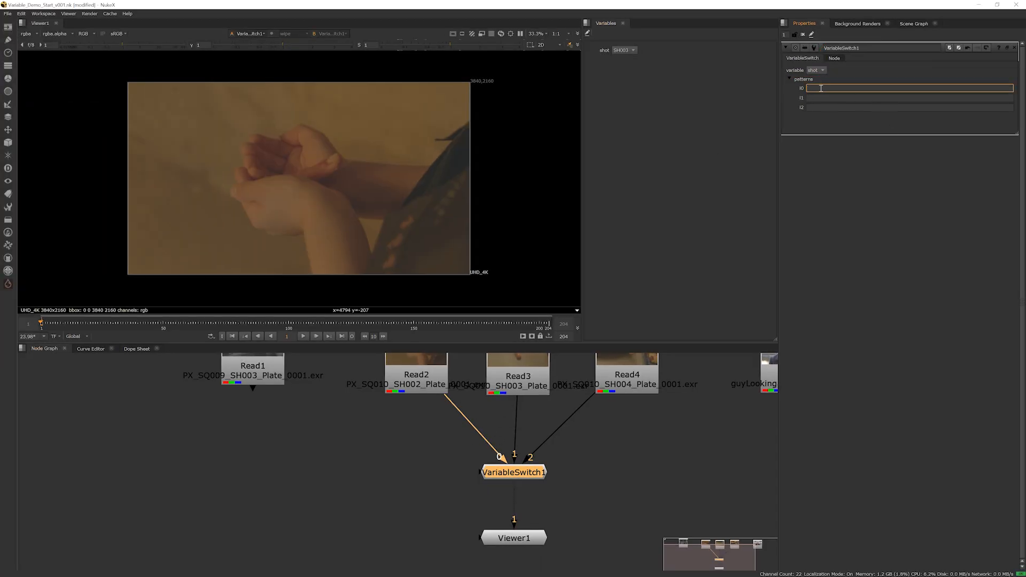
text(SH002)
double_click(830, 88)
key(ctrl+c)
click(816, 97)
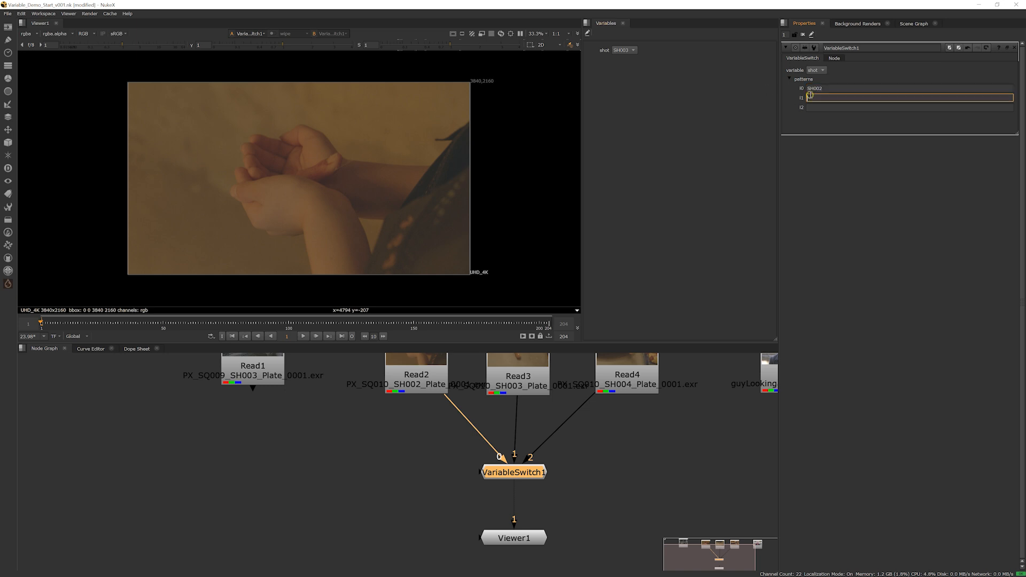
key(ctrl+v)
click(833, 108)
key(ctrl+v)
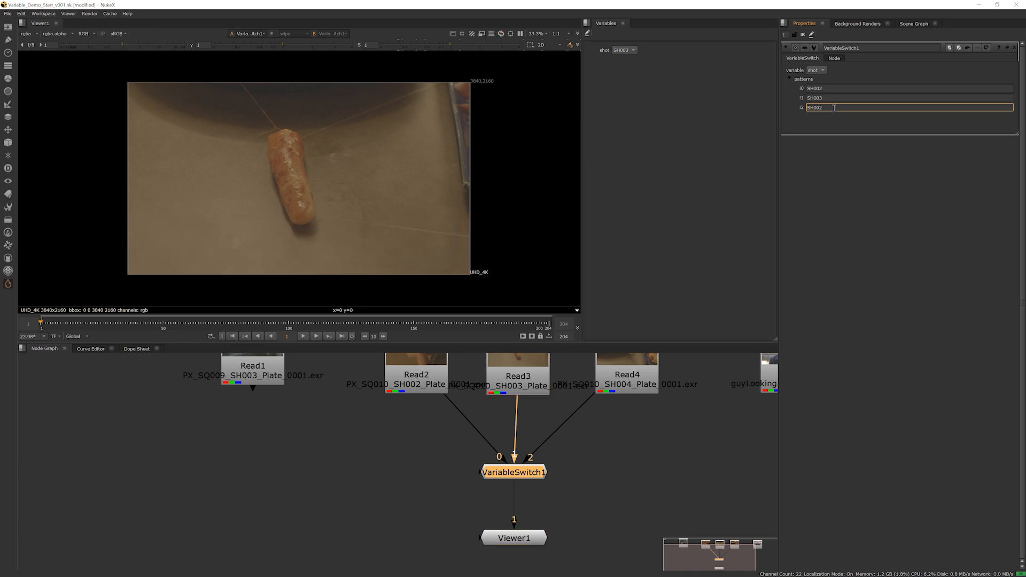
key(BackSpace)
text(4)
click(821, 126)
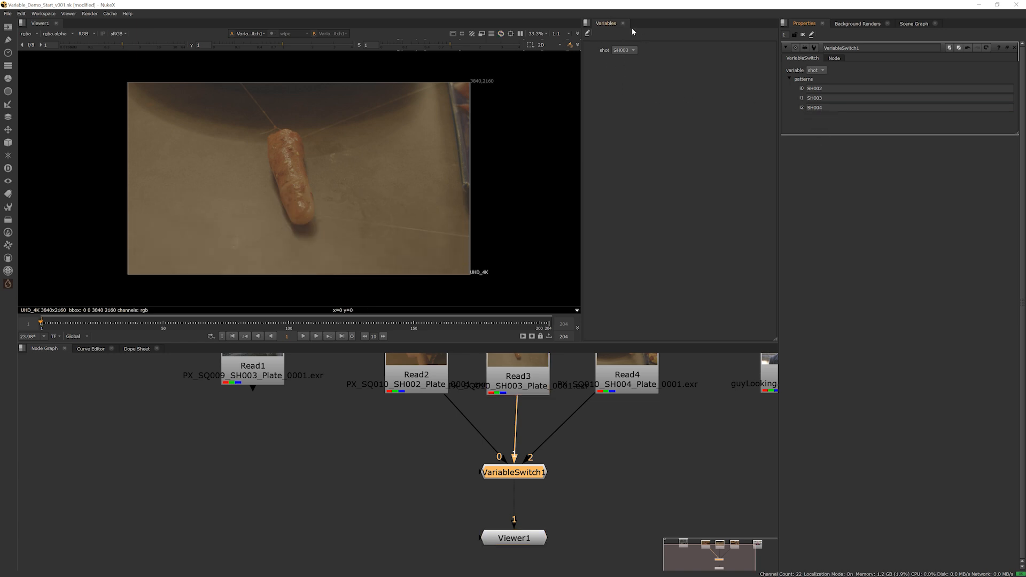
Test the plate switching by cycling the exposed shot variable through SH004, SH003 and SH002, ending on SH002
click(624, 50)
click(630, 59)
click(629, 52)
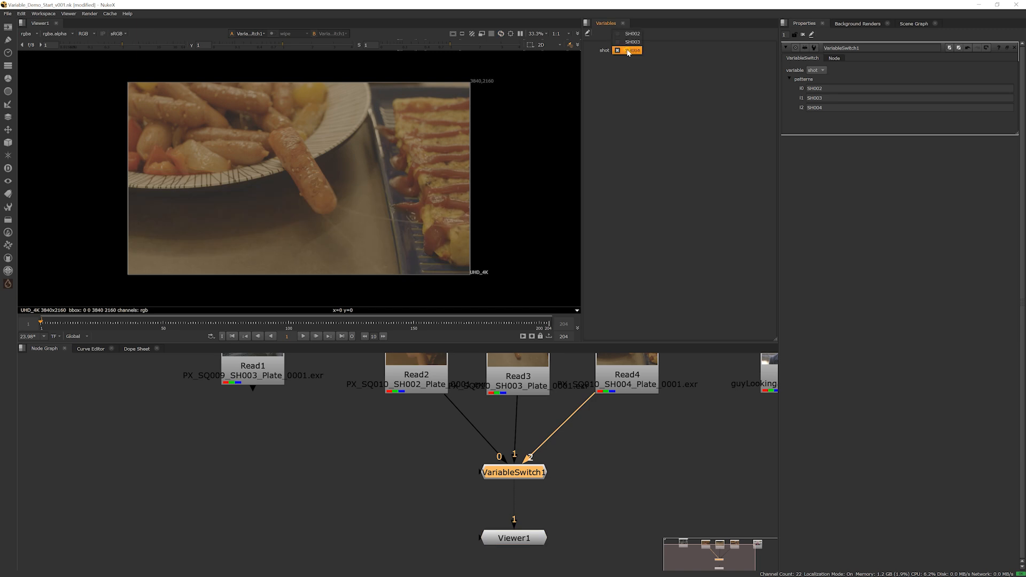
click(631, 41)
click(625, 51)
click(629, 42)
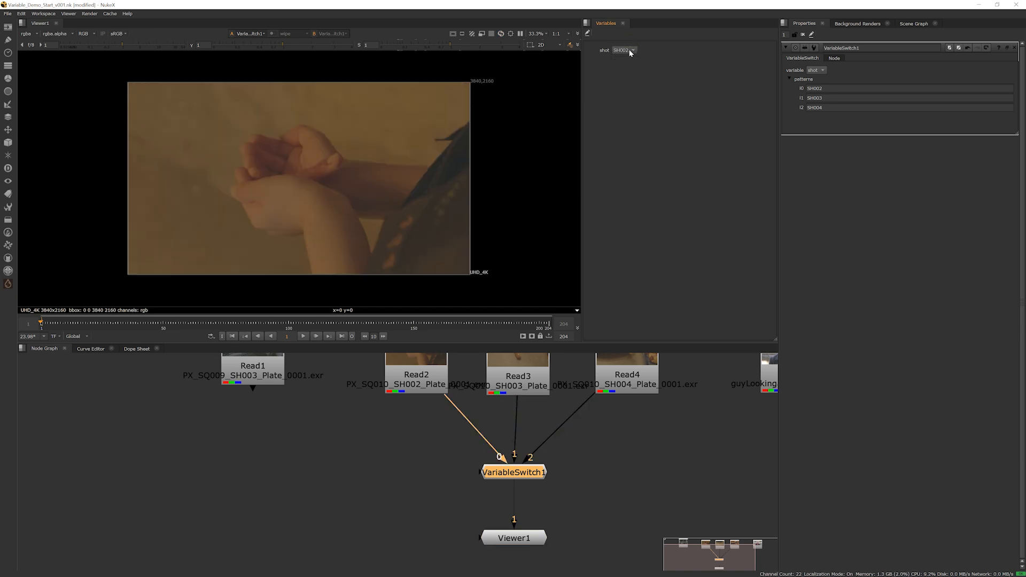
click(630, 51)
click(629, 59)
click(630, 50)
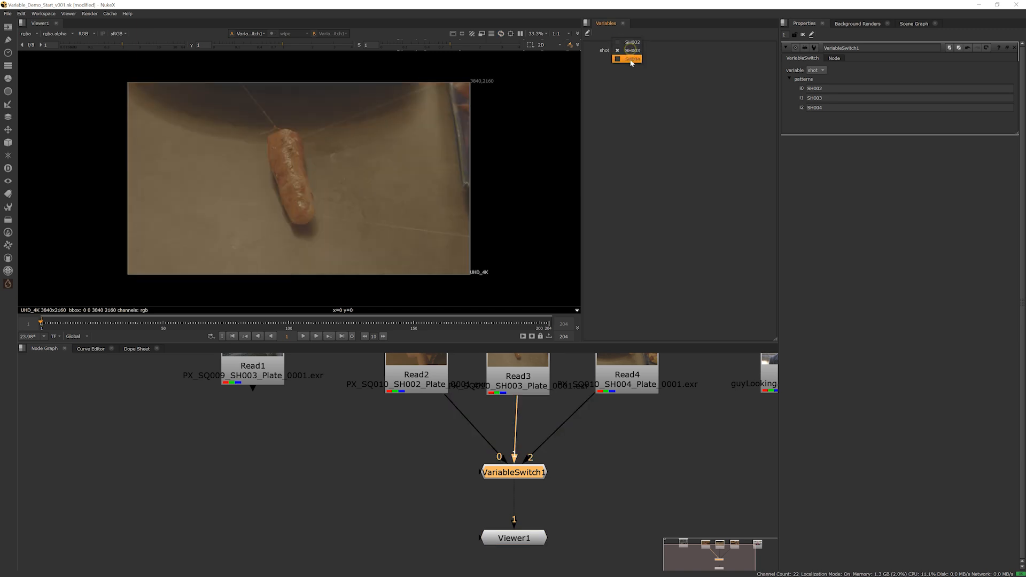
click(631, 42)
click(630, 50)
click(630, 59)
click(632, 50)
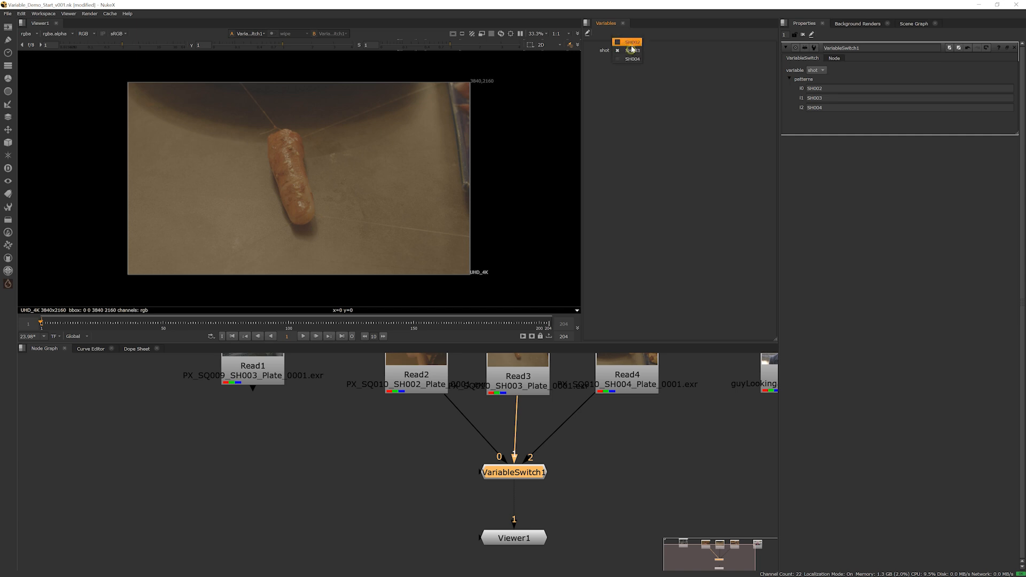
click(630, 41)
click(626, 50)
click(718, 71)
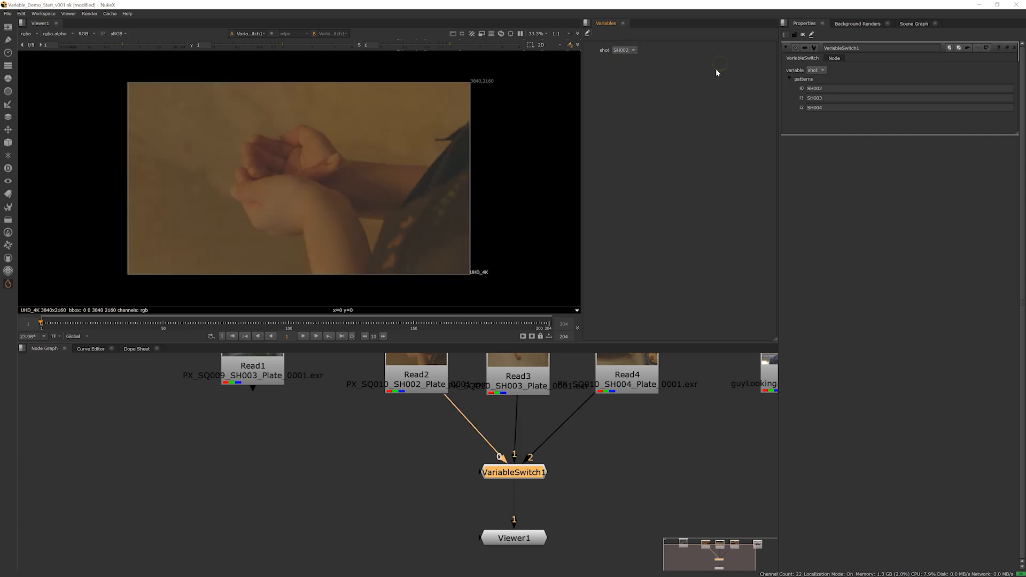
Enable user knob editing in the Variables panel and add a text divider above the shot variable
click(588, 35)
click(596, 34)
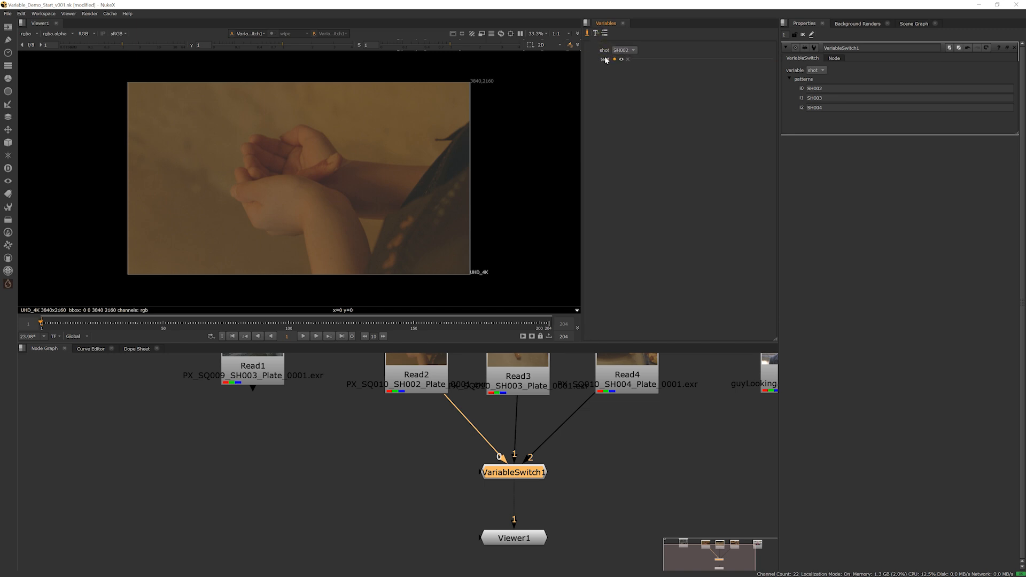
drag(605, 50, 605, 79)
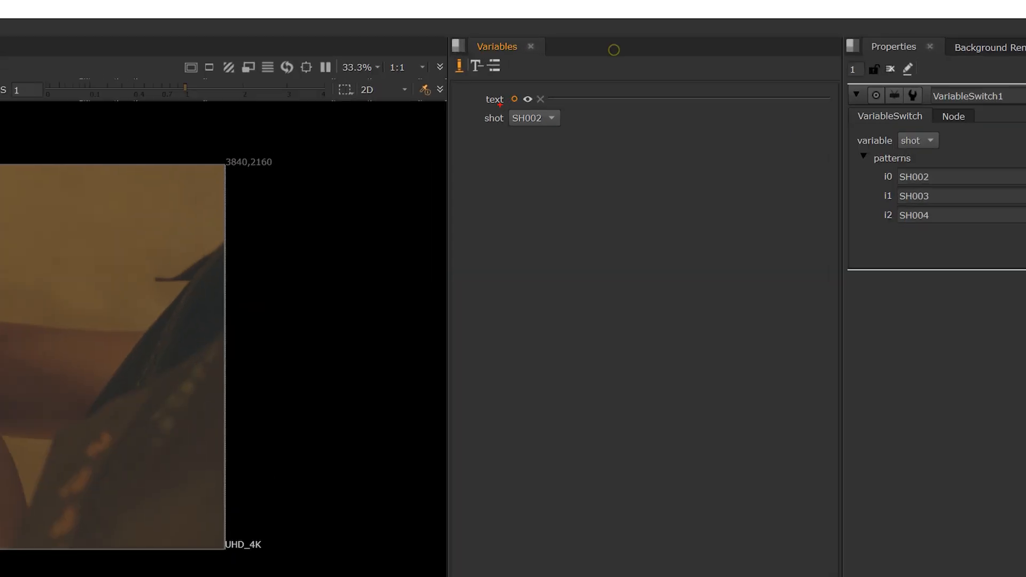
mouse_move(483, 106)
mouse_down()
mouse_move(516, 104)
mouse_move(471, 101)
mouse_up()
drag(555, 100, 755, 99)
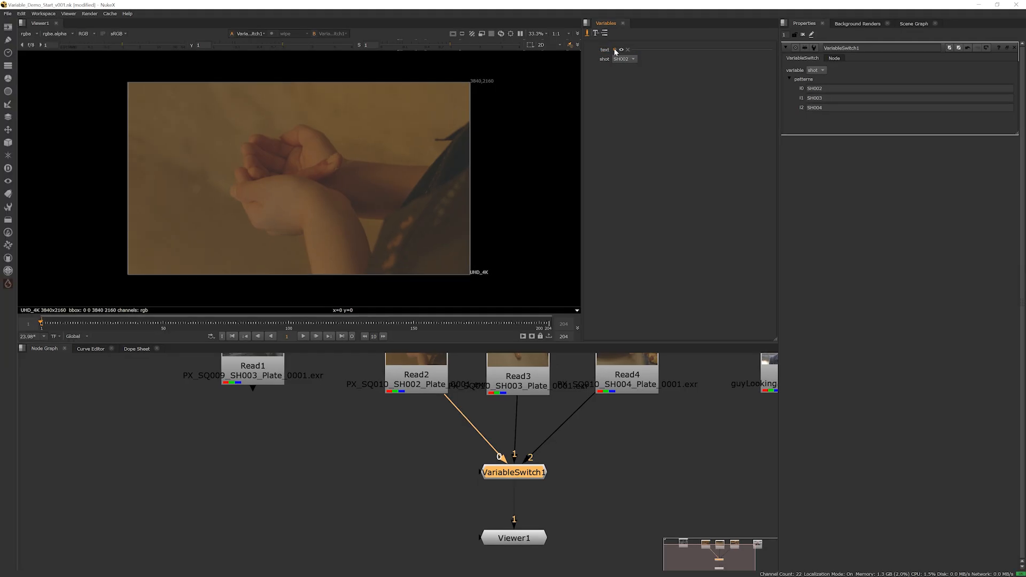
Open the text divider's knob settings in the Variables panel and set its name to show
click(615, 50)
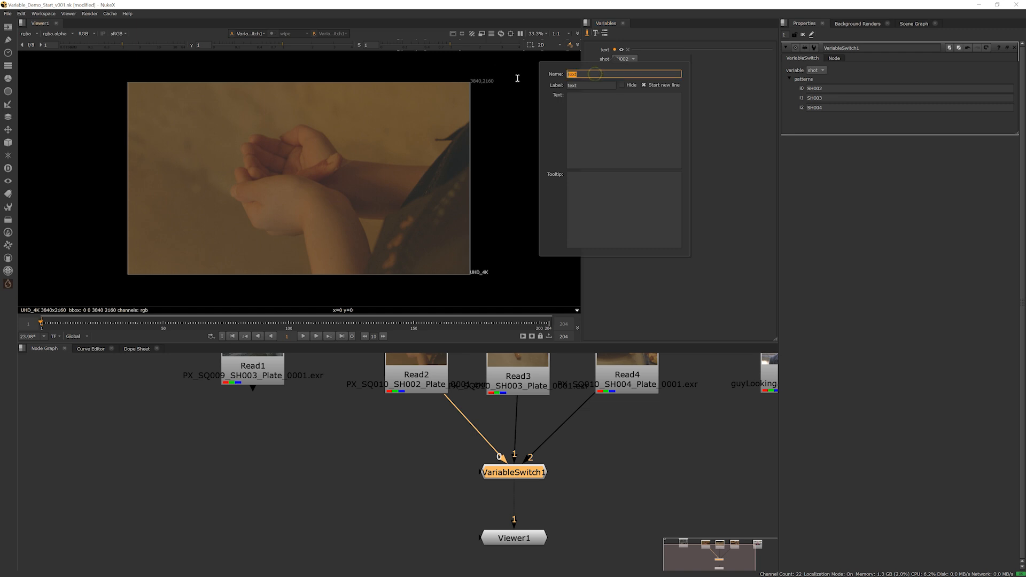
key(Tab)
click(586, 74)
text(show)
Set the divider's label to <center><b>show</b></center> and finish editing the Variables panel
click(581, 84)
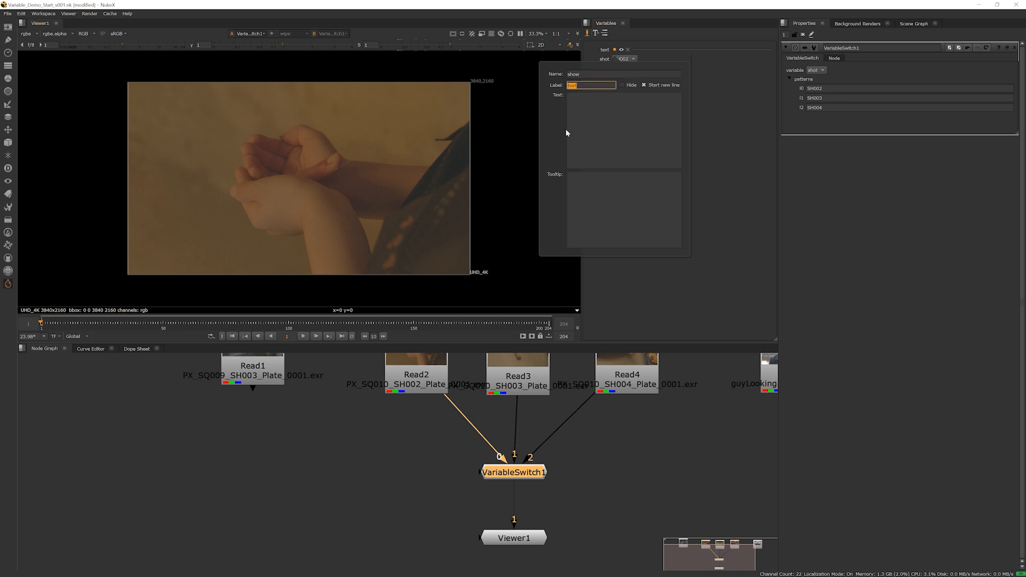
text(<cente)
text(r)
text(><b)
text(>show)
text(<)
text(/b)
text(></)
text(center)
text(>)
click(724, 98)
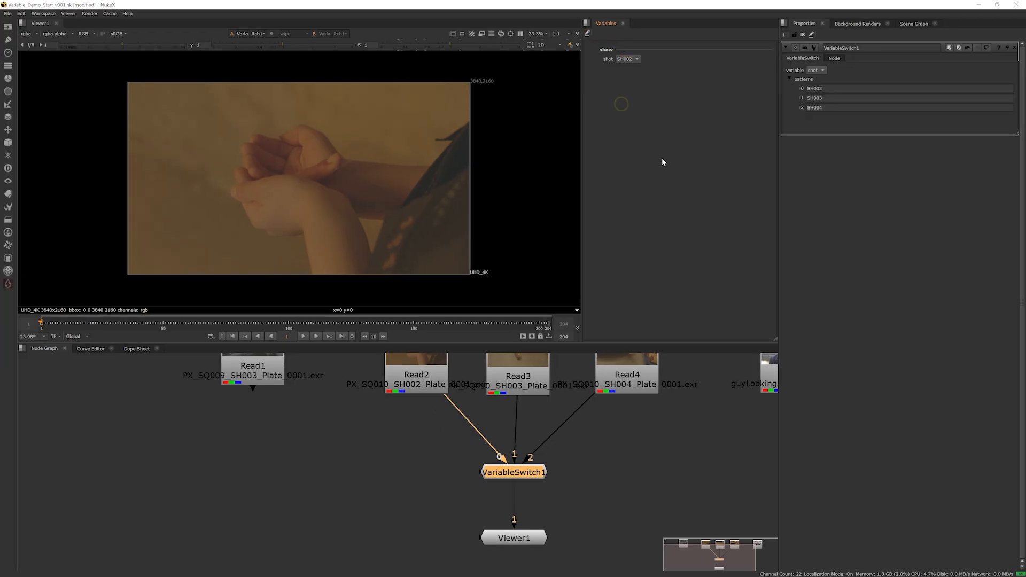
Open the project settings and add a new root variable named seq
middle_drag(566, 434, 509, 451)
scroll(537, 456, down, 3)
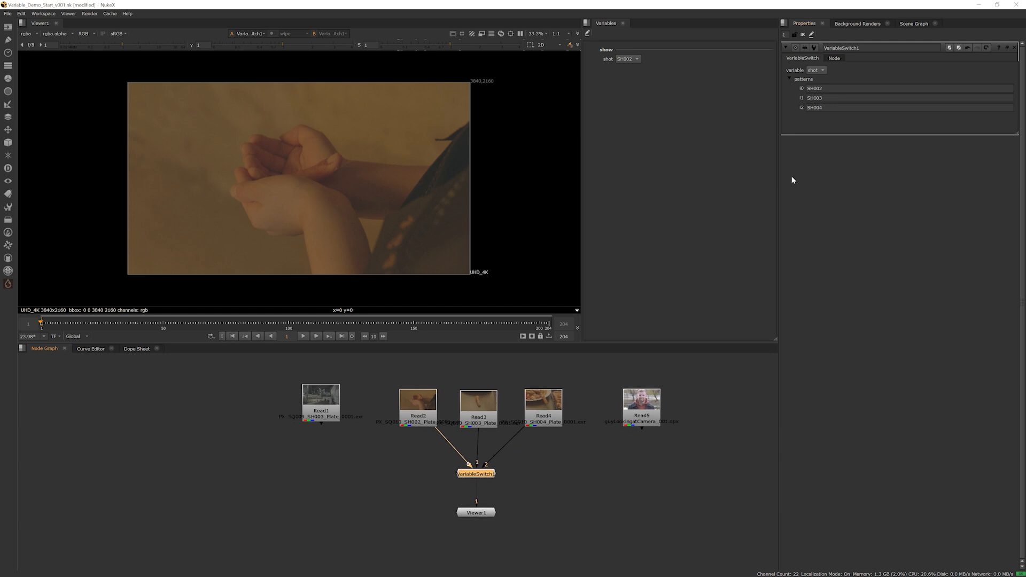
click(705, 426)
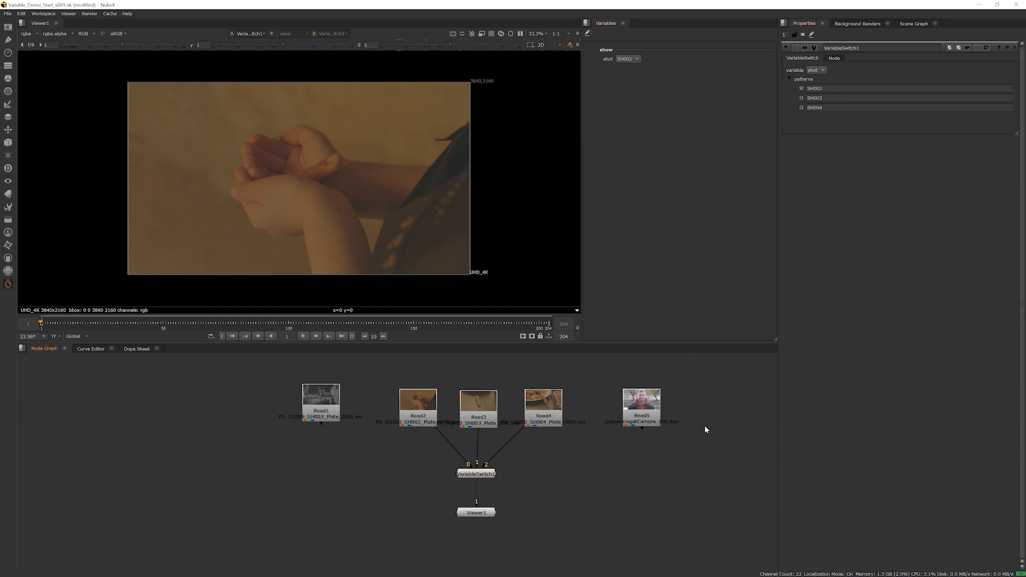
key(s)
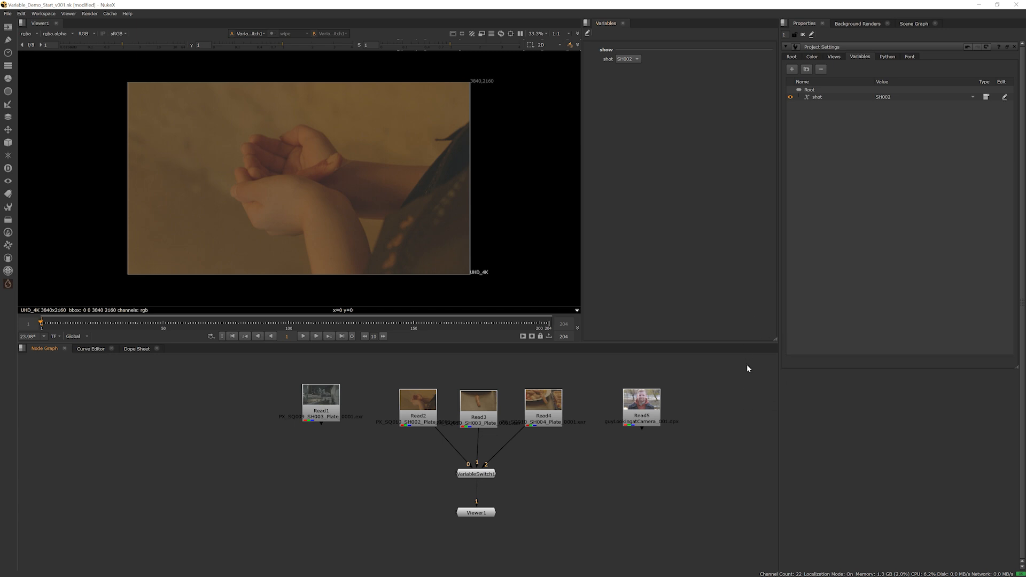
click(793, 69)
double_click(818, 103)
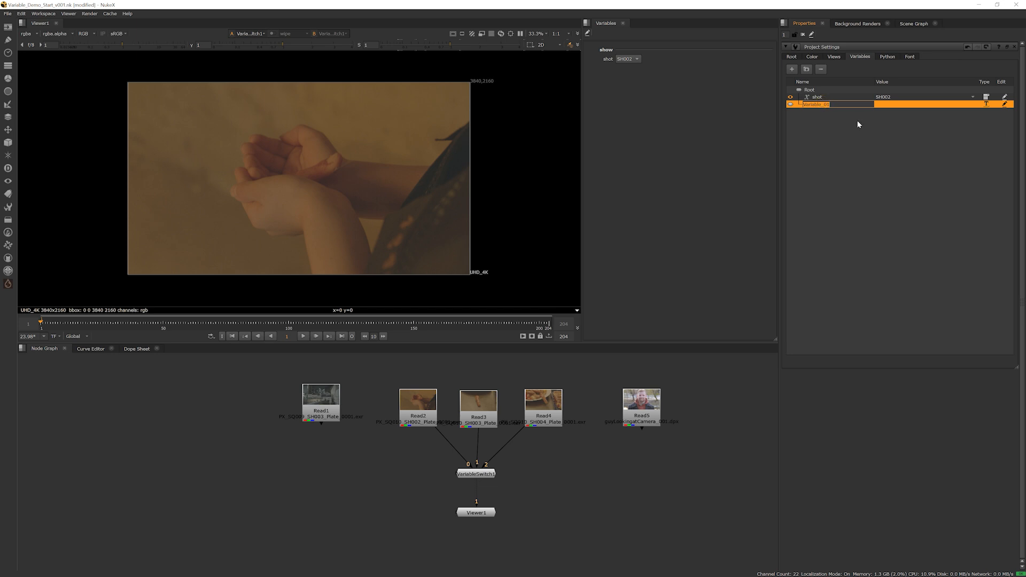
text(sqq)
key(Return)
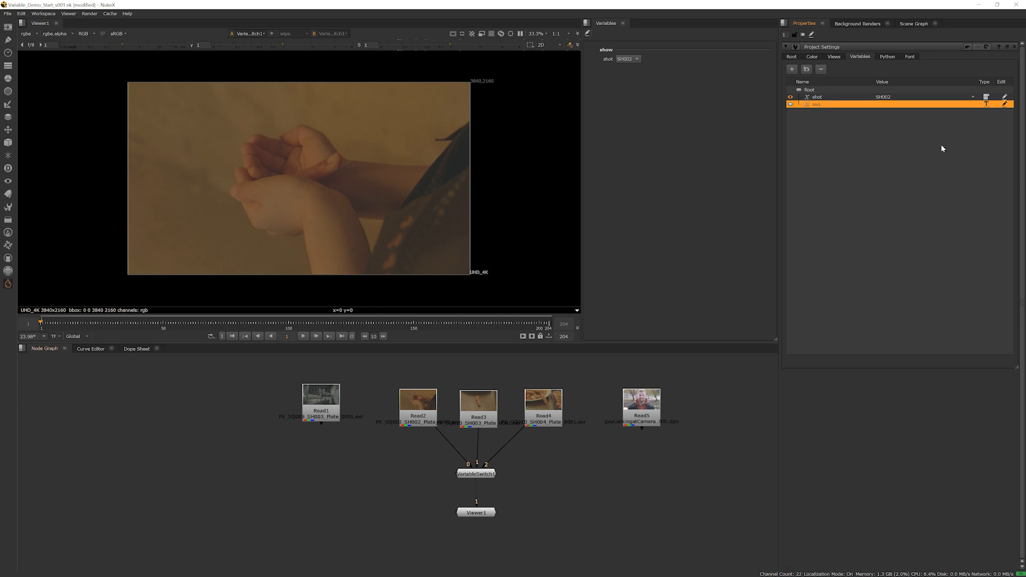
Change the seq variable to a list type with the label seq and the options SQ009 and SQ010
click(987, 105)
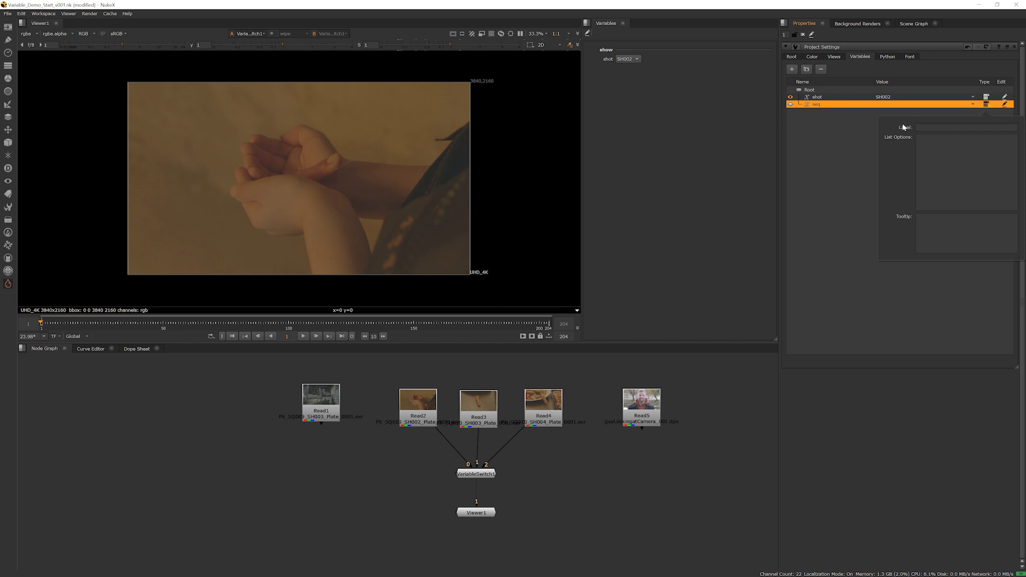
click(922, 127)
text(seq)
click(979, 184)
text(S)
text(Q00)
text(SQ010)
click(818, 160)
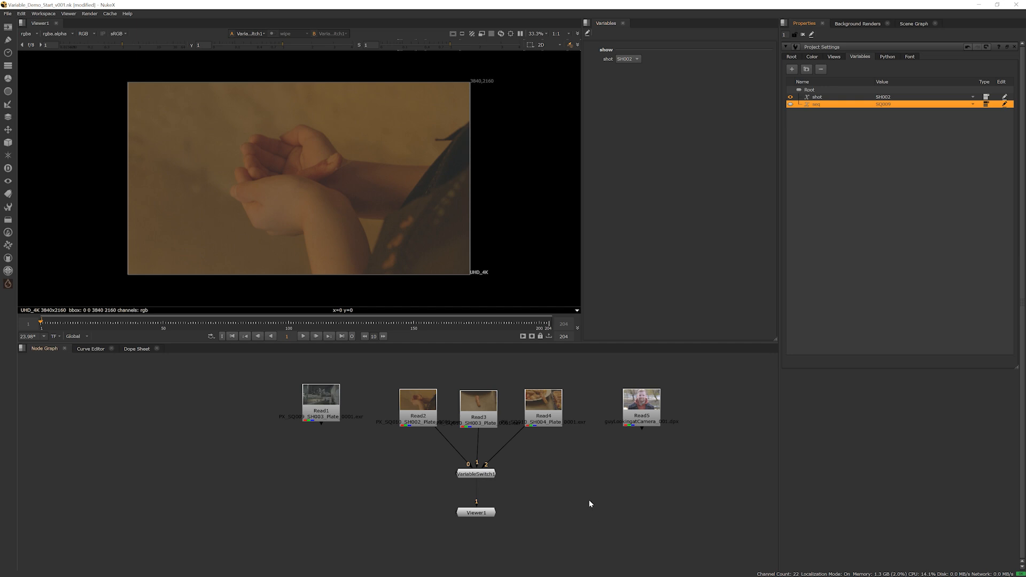
Move the viewer further down in the node graph and select the three SQ010 Read nodes together with the VariableSwitch
middle_drag(533, 460, 570, 466)
drag(517, 522, 515, 541)
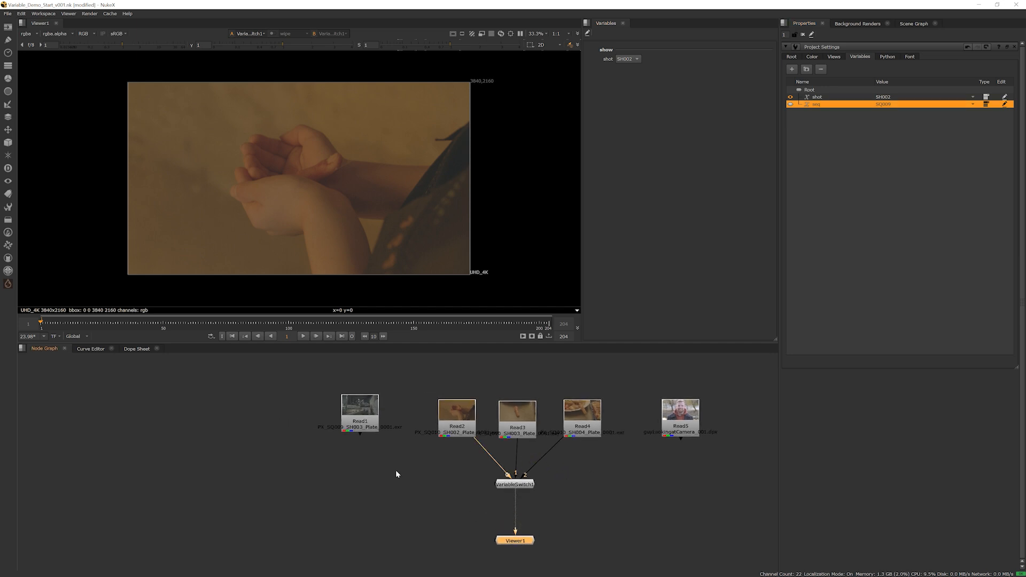
click(377, 400)
drag(416, 372, 621, 495)
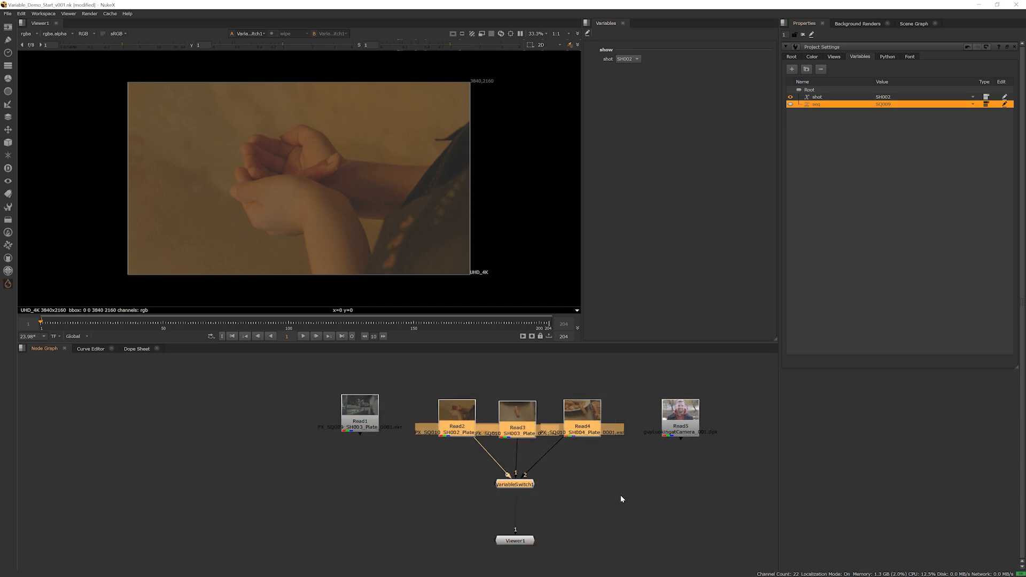
drag(636, 383, 719, 433)
drag(619, 354, 750, 477)
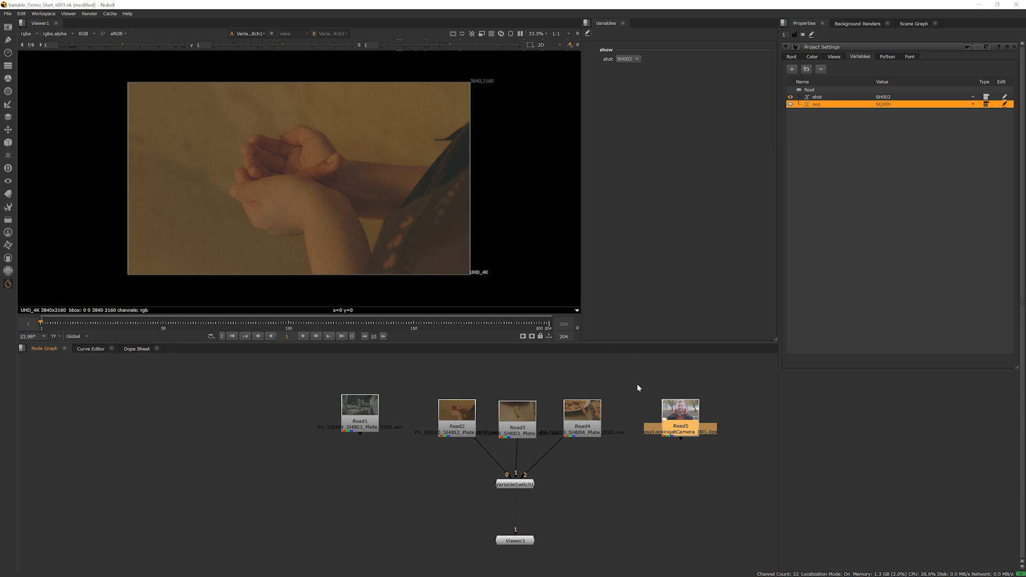
drag(419, 378, 629, 516)
scroll(527, 463, up, 2)
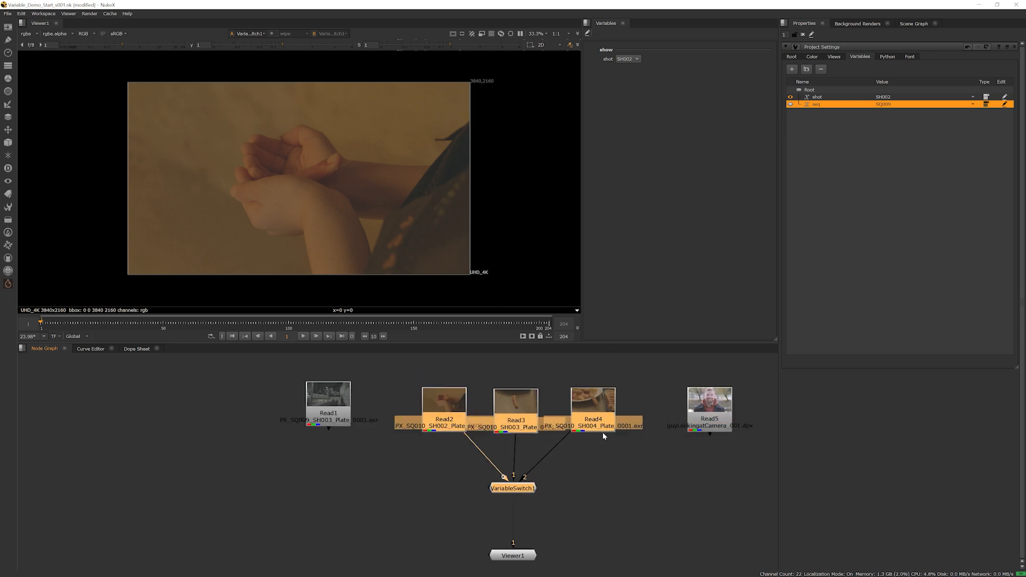
click(588, 470)
drag(636, 371, 408, 508)
drag(439, 421, 440, 418)
drag(393, 373, 634, 509)
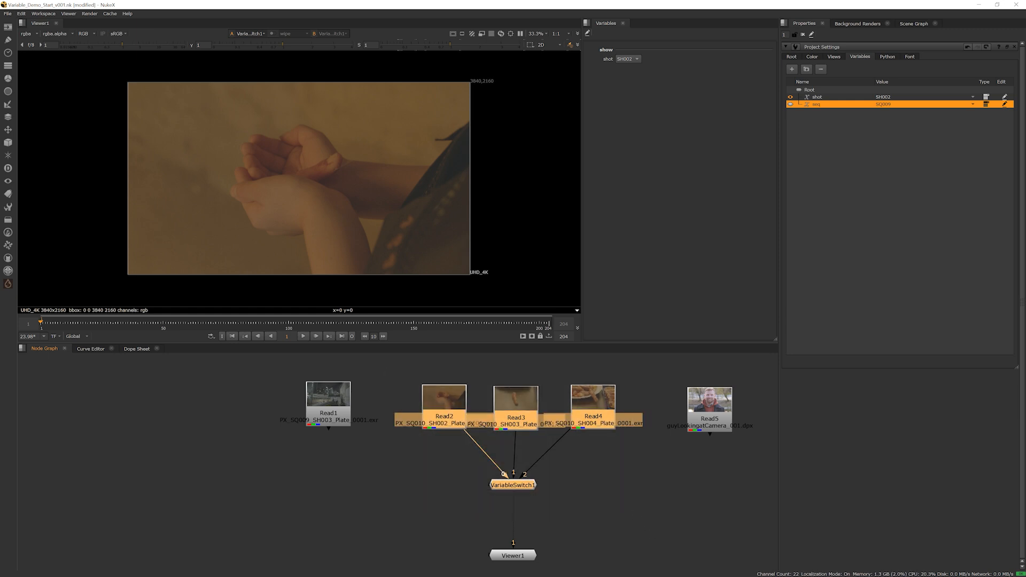
key(Tab)
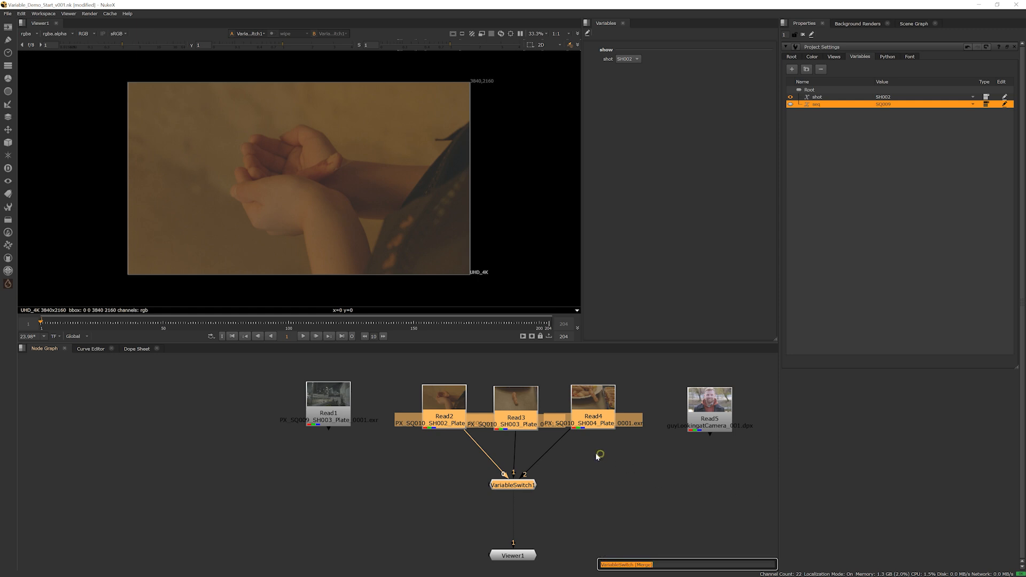
key(Return)
key(ctrl+z)
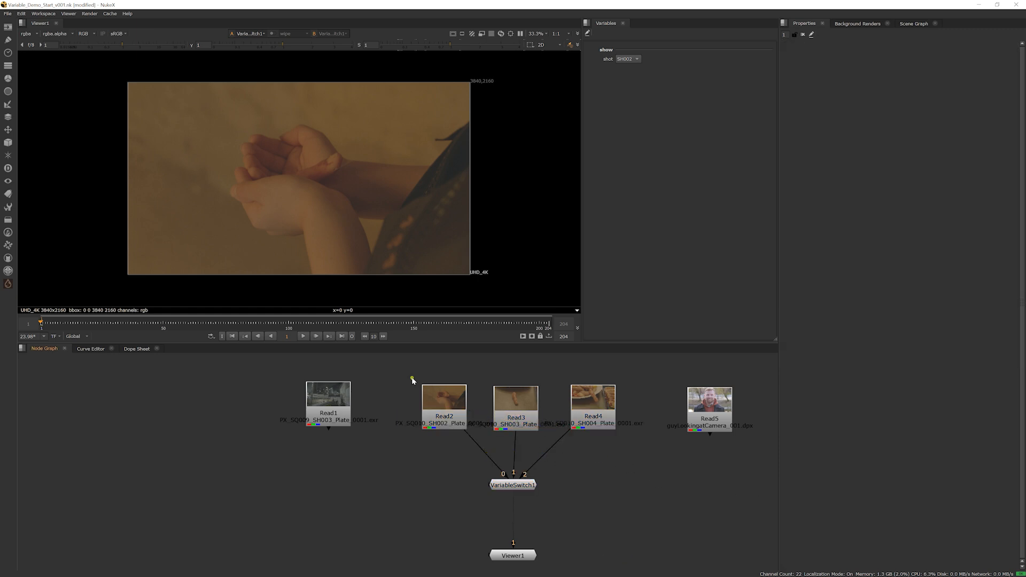
drag(415, 378, 680, 513)
key(Tab)
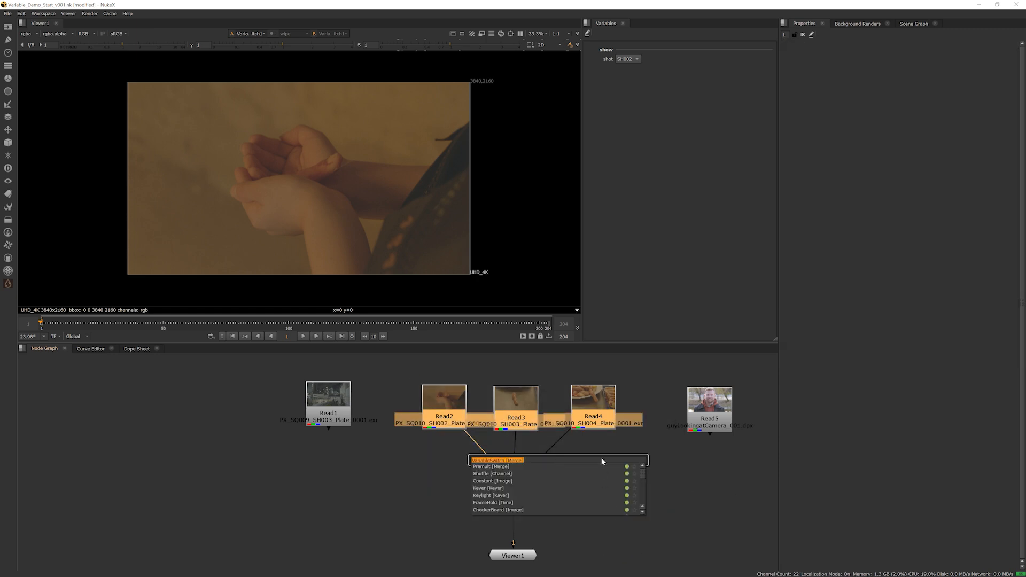
text(varaiv)
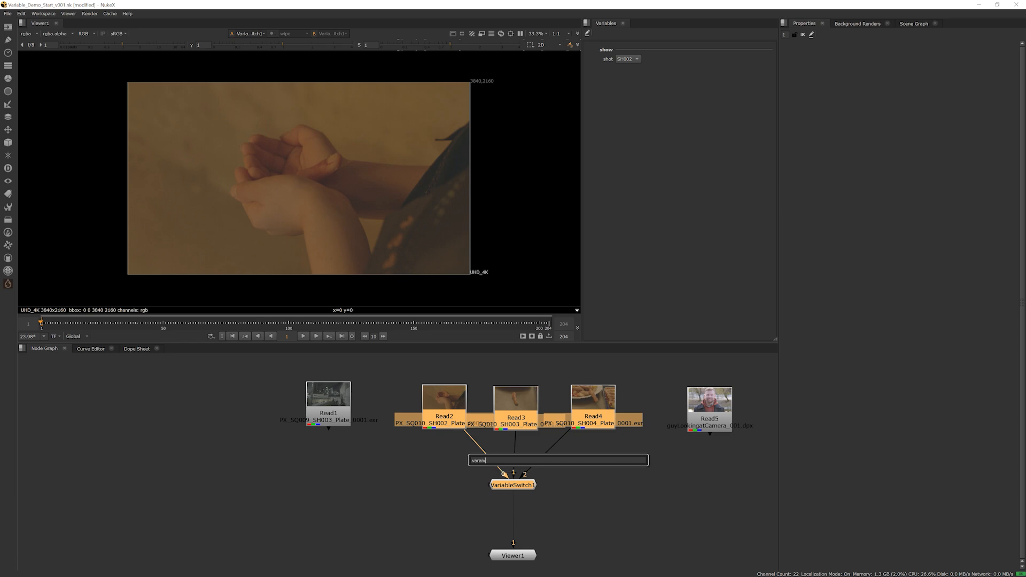
key(BackSpace)
key(Down)
key(Down)
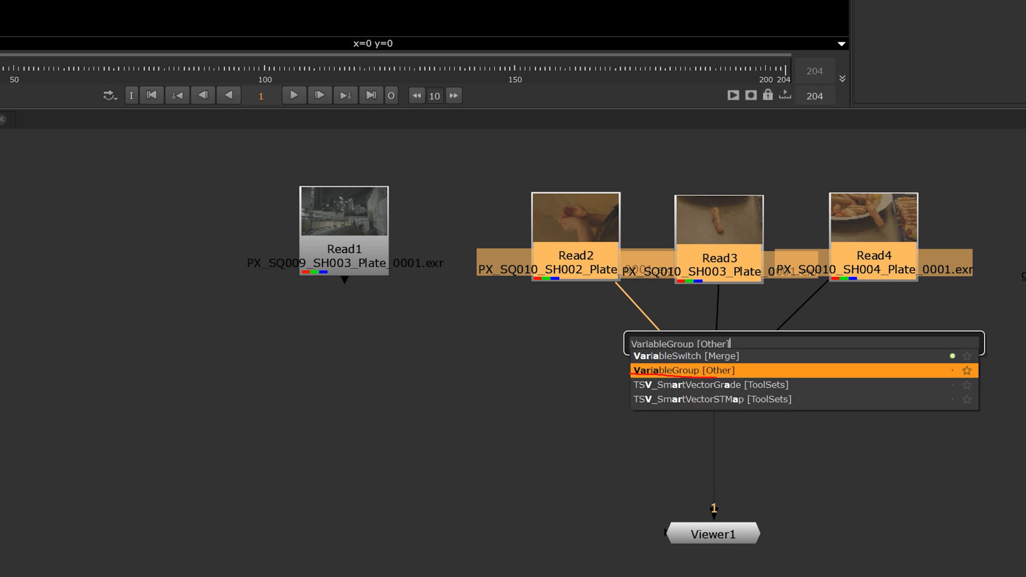
key(Escape)
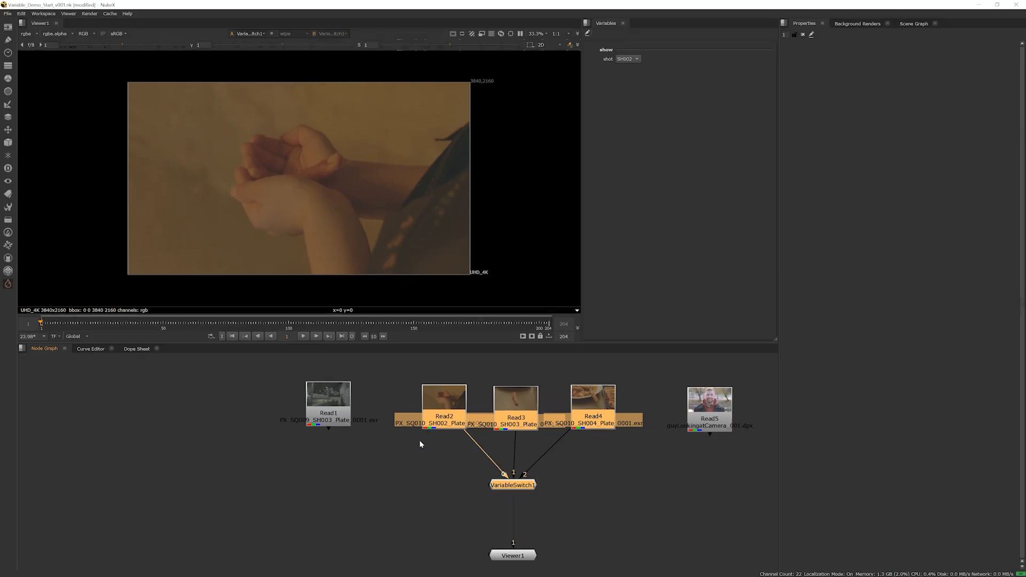
Wrap the selected SQ010 Read nodes and VariableSwitch in a VariableGroup, and realign the group and viewer vertically
key(Tab)
text(Varia)
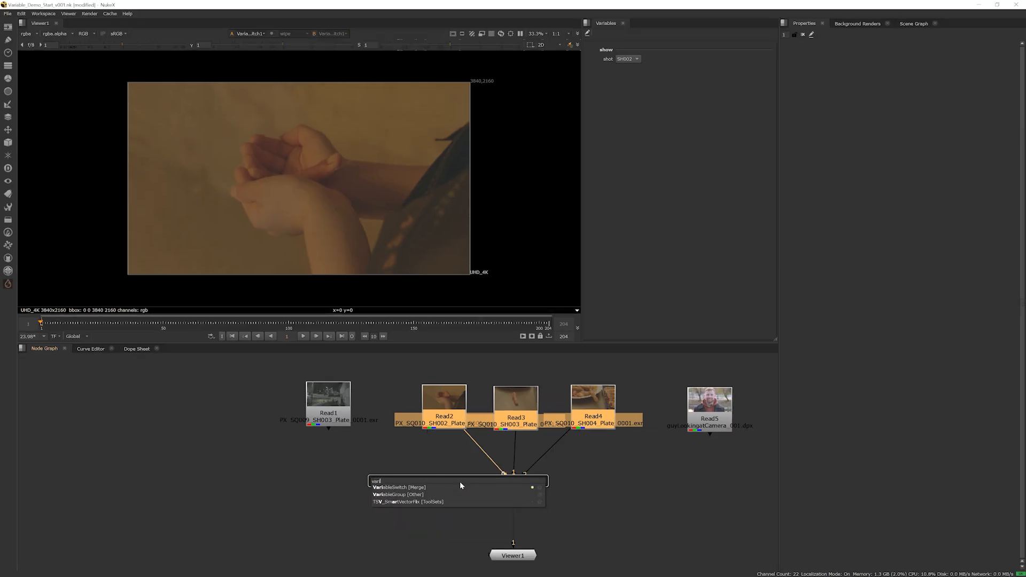
key(Down)
key(Return)
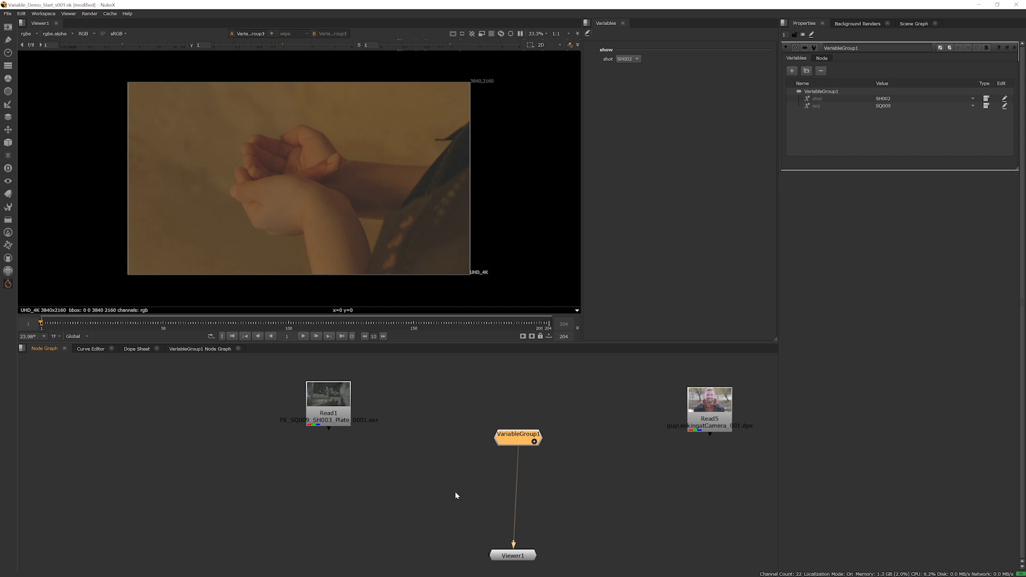
drag(511, 443, 506, 408)
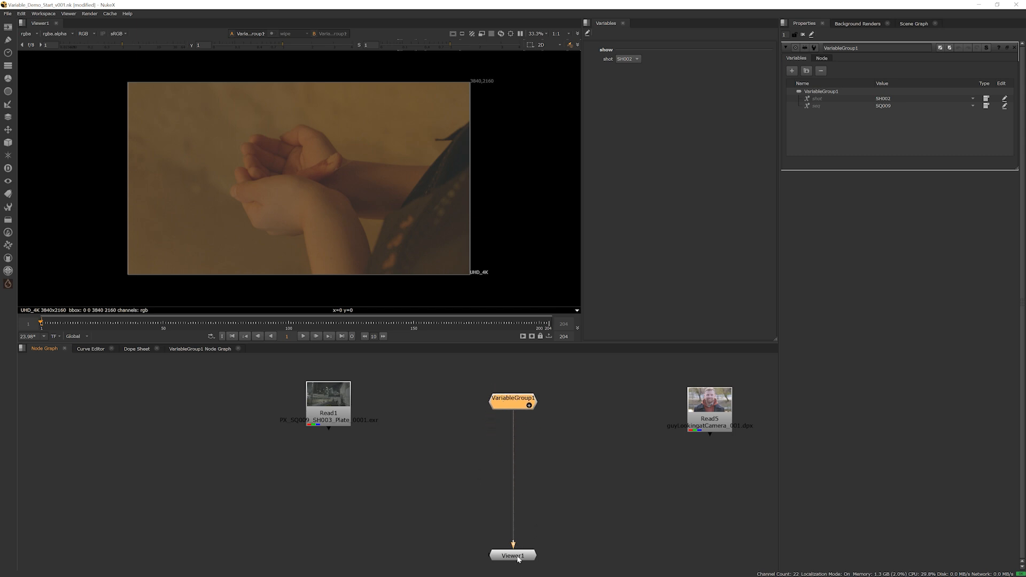
drag(517, 557, 511, 486)
Expand the VariableGroup in place to inspect the nodes it contains, and collapse it again
scroll(477, 417, up, 3)
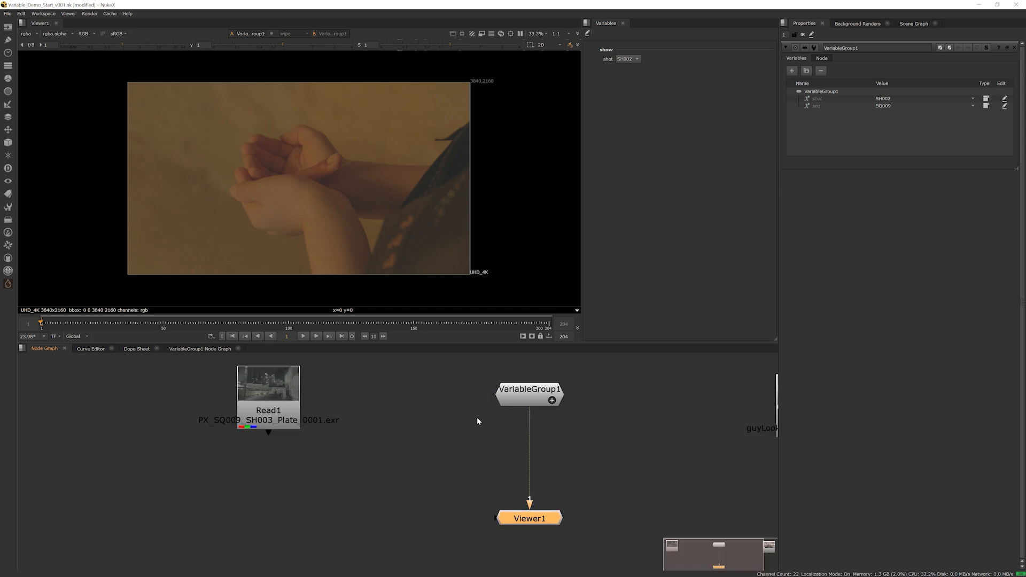
middle_drag(524, 420, 502, 450)
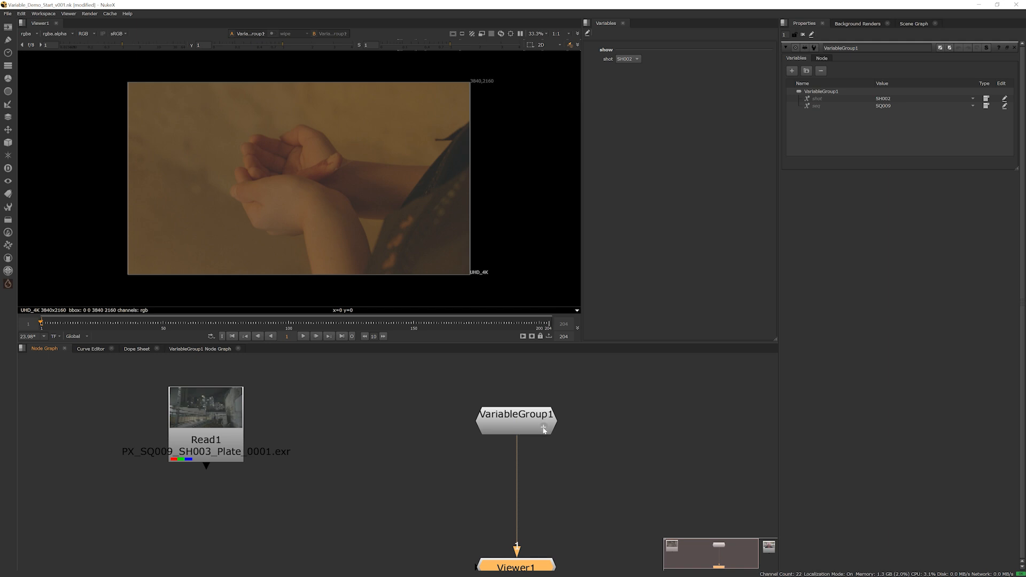
click(544, 428)
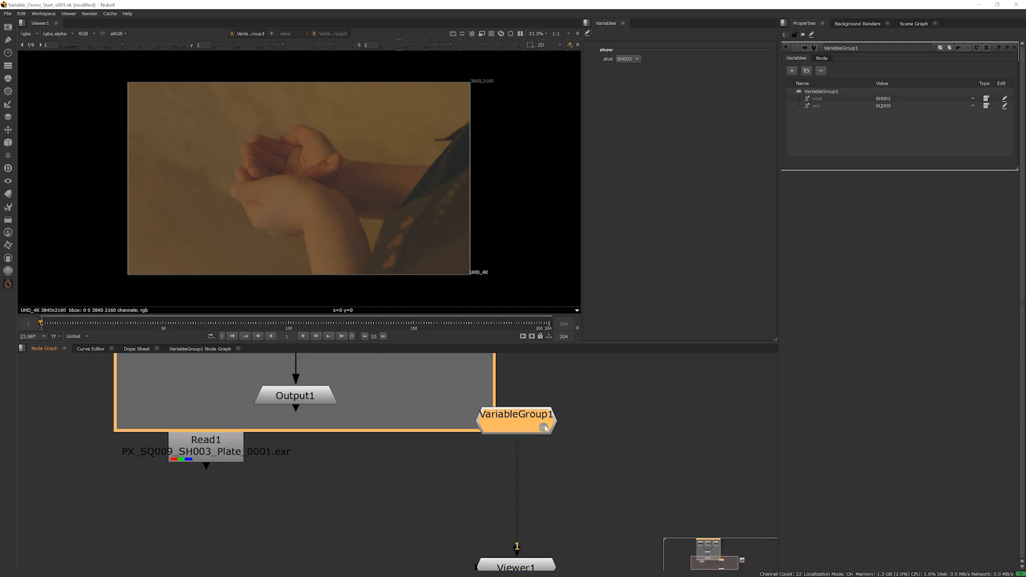
scroll(545, 430, down, 3)
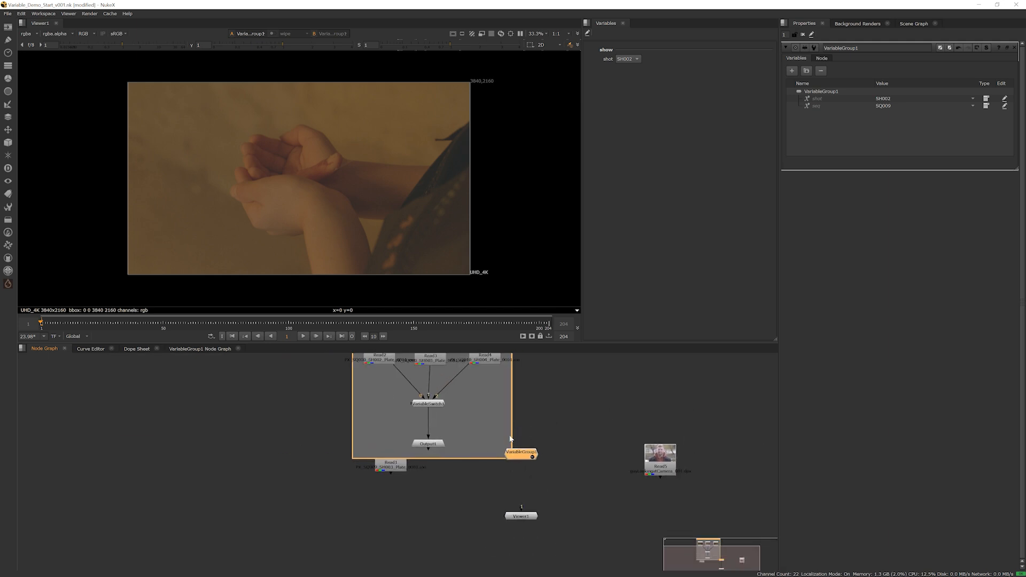
mouse_move(500, 453)
middle_down()
mouse_move(500, 472)
mouse_move(522, 494)
mouse_move(502, 473)
middle_up()
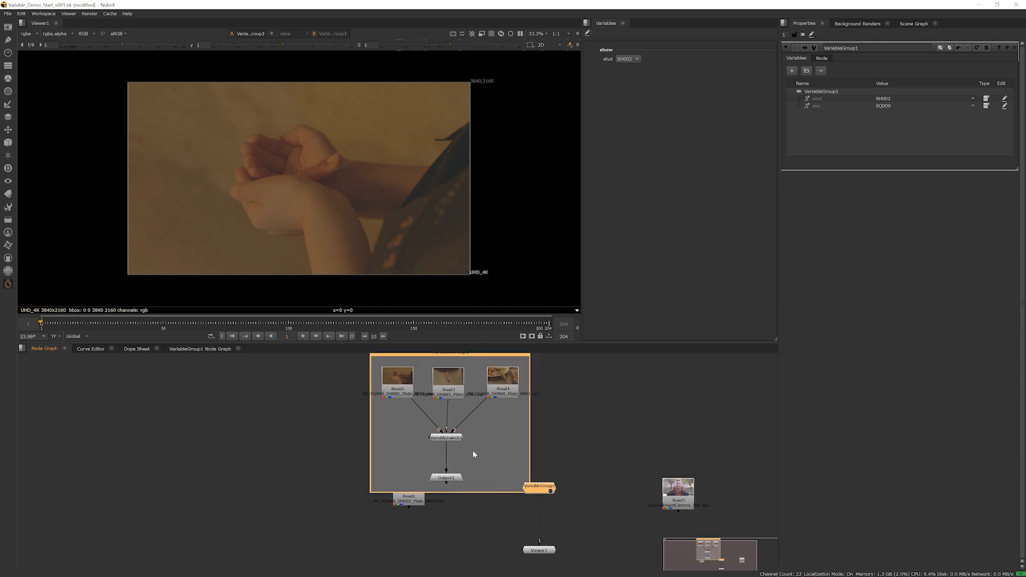
click(551, 491)
scroll(437, 469, up, 2)
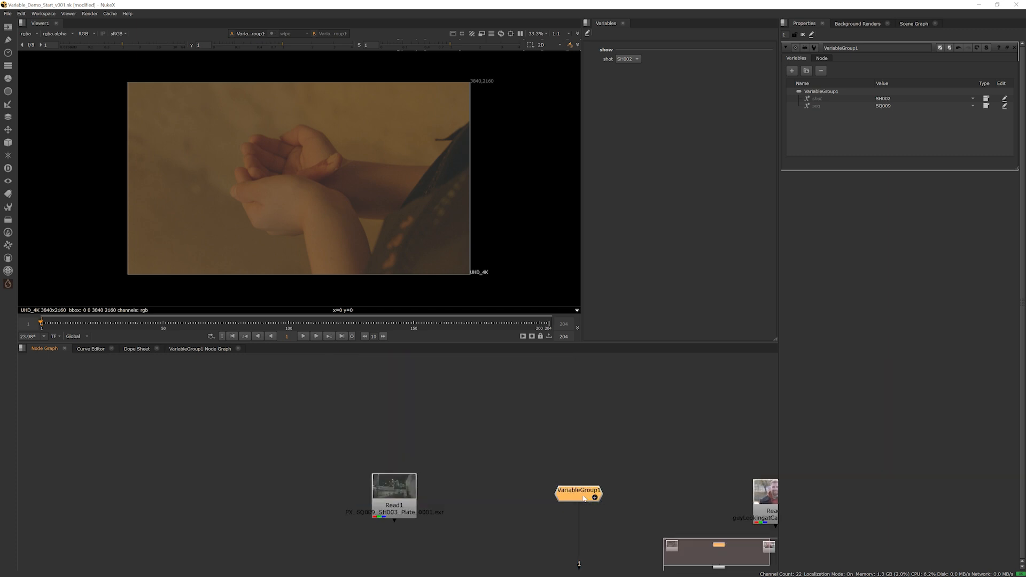
Rename the VariableGroup node to SQ010
middle_drag(592, 523, 550, 443)
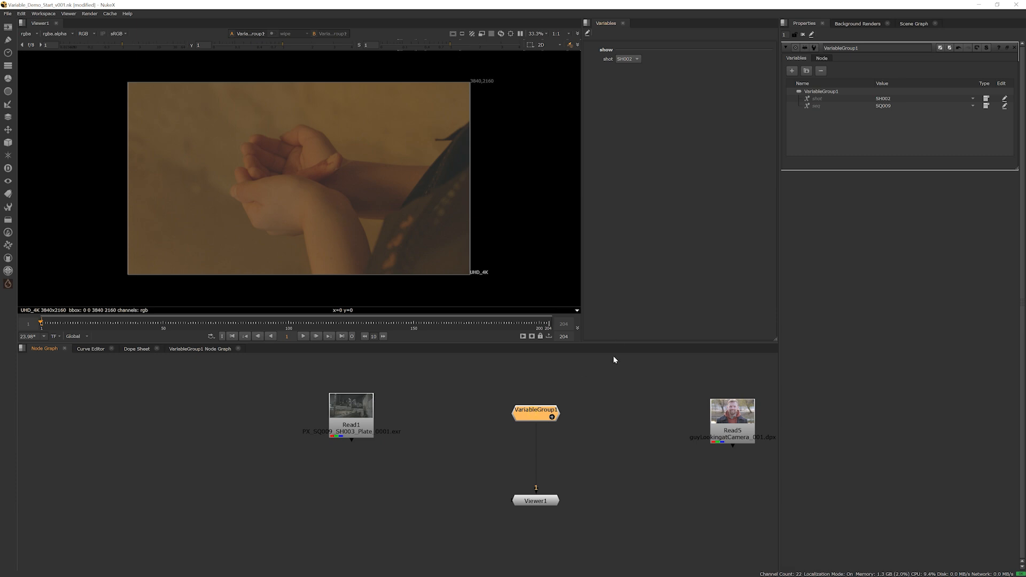
double_click(869, 48)
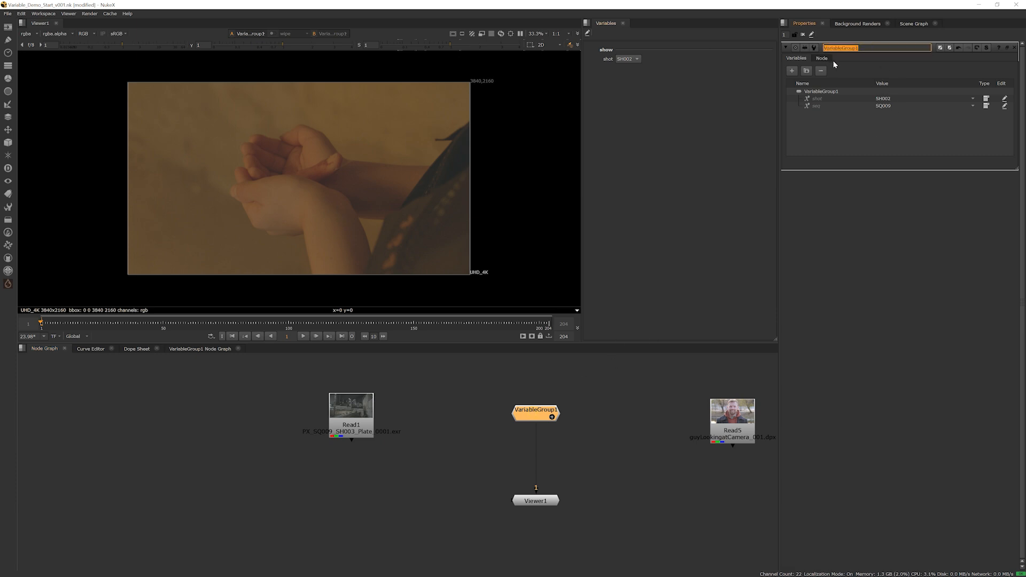
text(SQ010)
key(Return)
Move the guyLookingatCamera Read node and the SQ009 SH003 Read node closer to either side of the SQ010 group
click(625, 440)
middle_drag(607, 427, 561, 428)
click(689, 432)
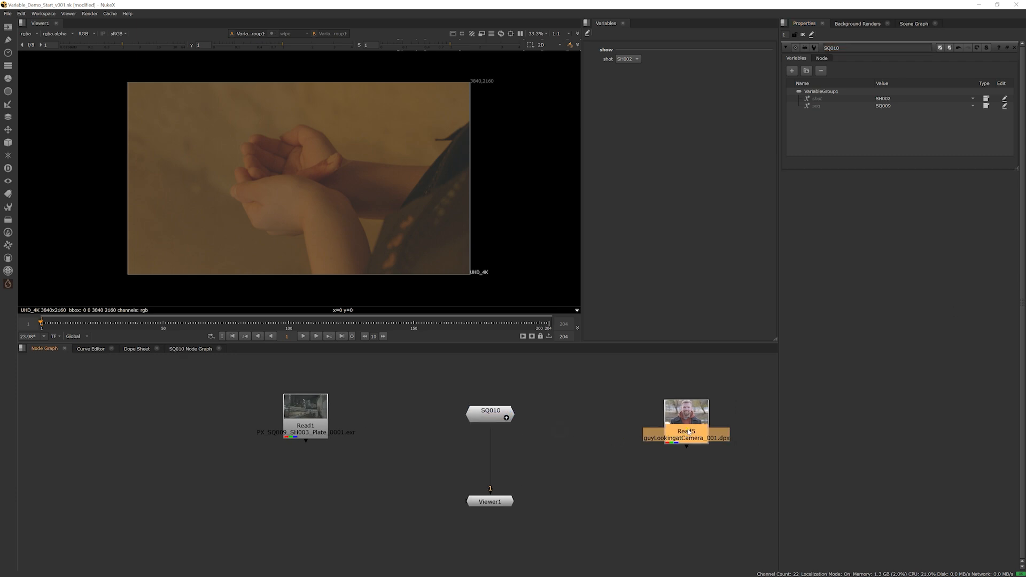
drag(689, 432, 604, 426)
drag(306, 422, 405, 418)
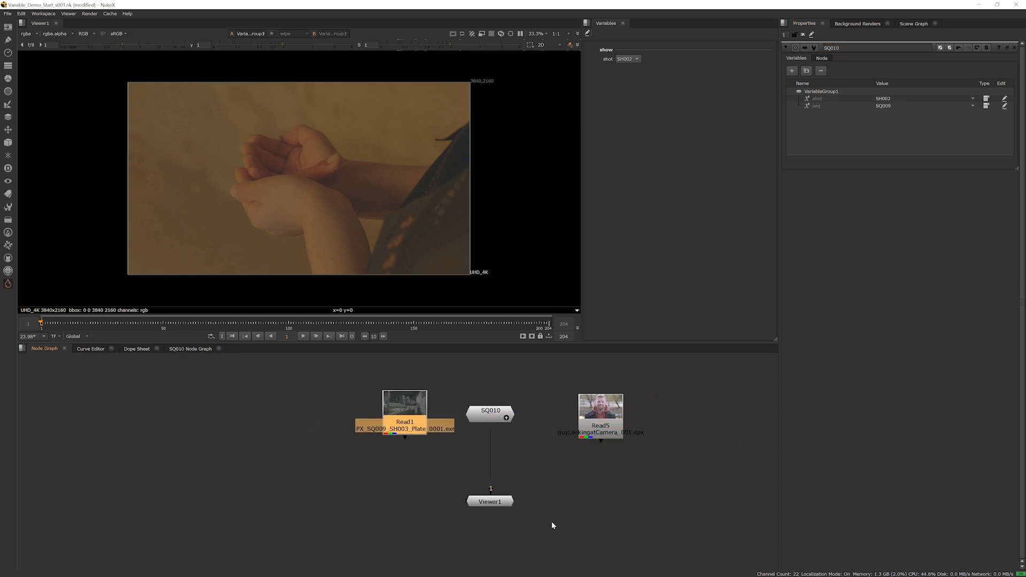
Make room above Viewer1 and add a VariableSwitch node beneath the SQ010 group
drag(496, 506, 497, 547)
click(516, 474)
key(Tab)
text(var)
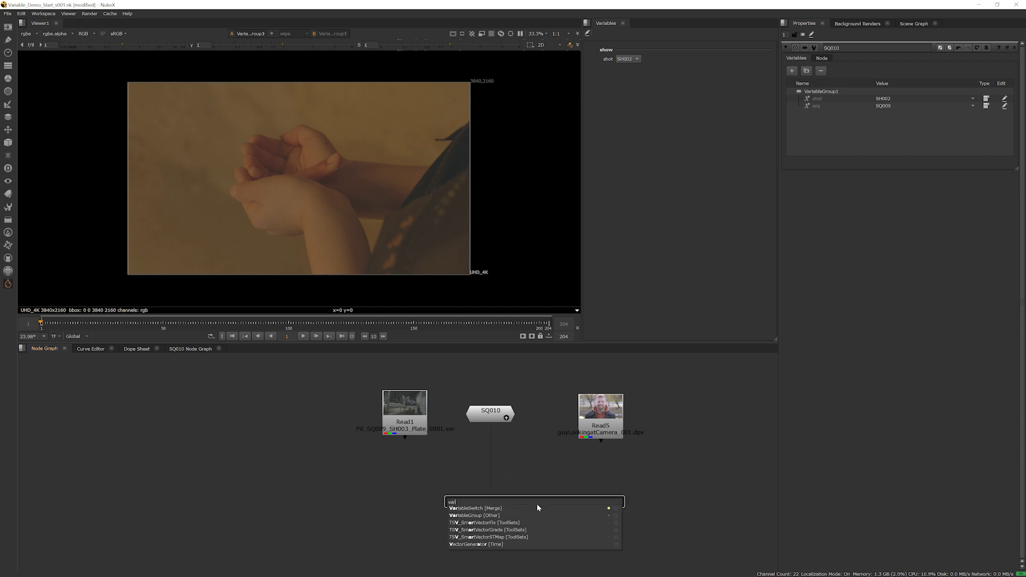
key(Return)
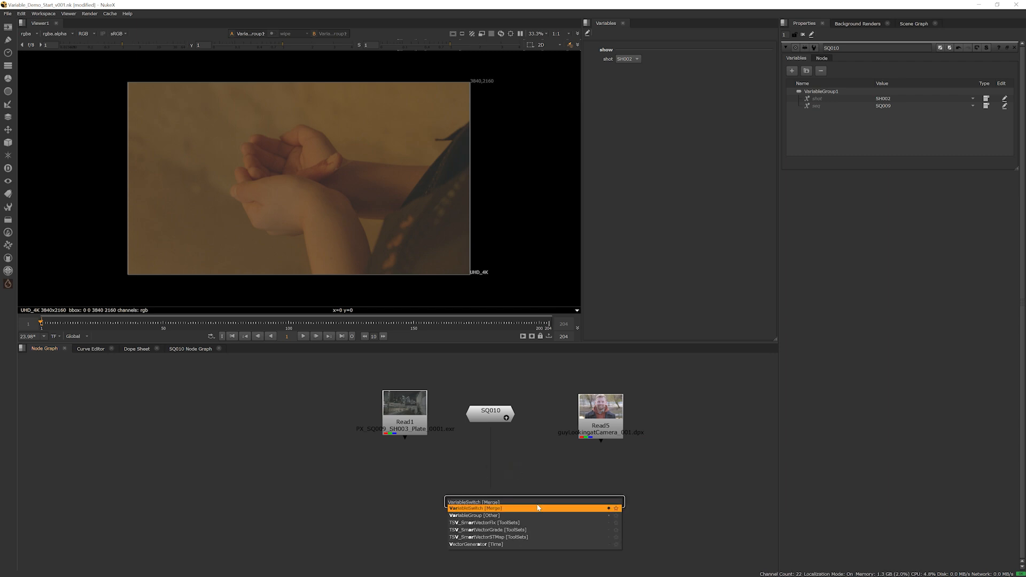
drag(514, 472, 513, 491)
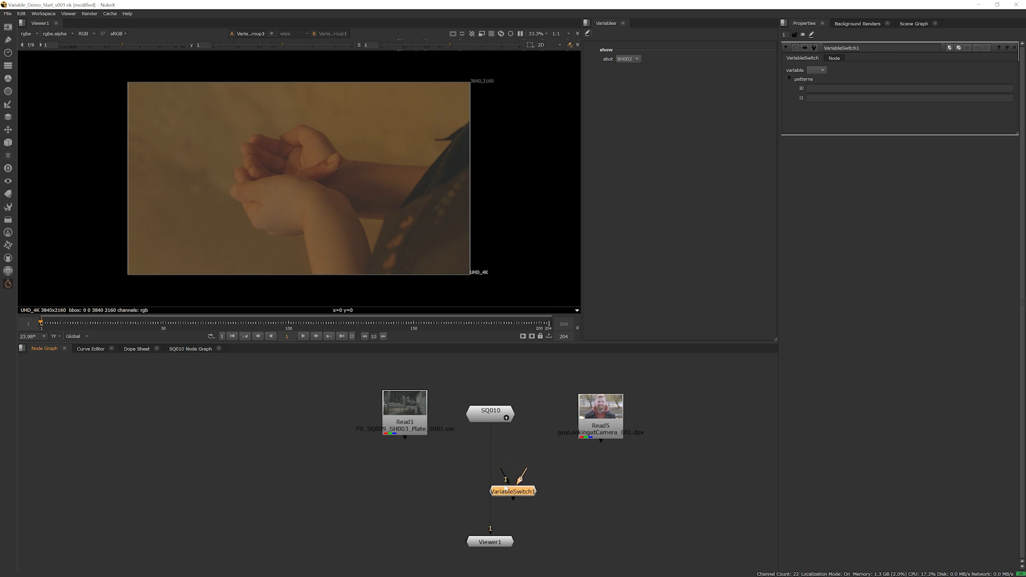
Connect Read1, the SQ010 group and Read5 to VariableSwitch1, feed its output to the viewer, and align the switch and viewer below SQ010
drag(331, 384, 660, 456)
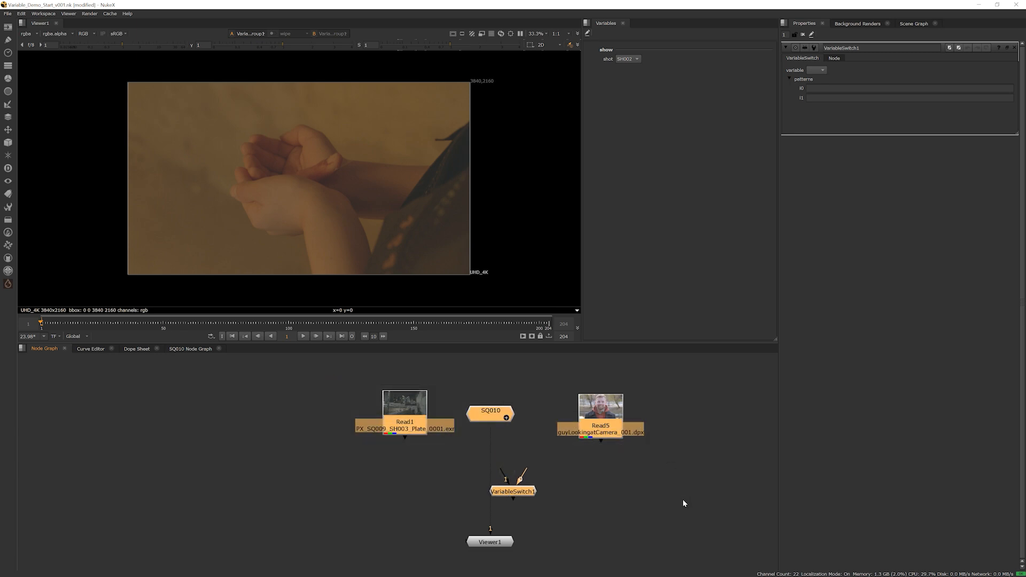
key(y)
key(1)
drag(532, 495, 490, 493)
click(572, 506)
key(1)
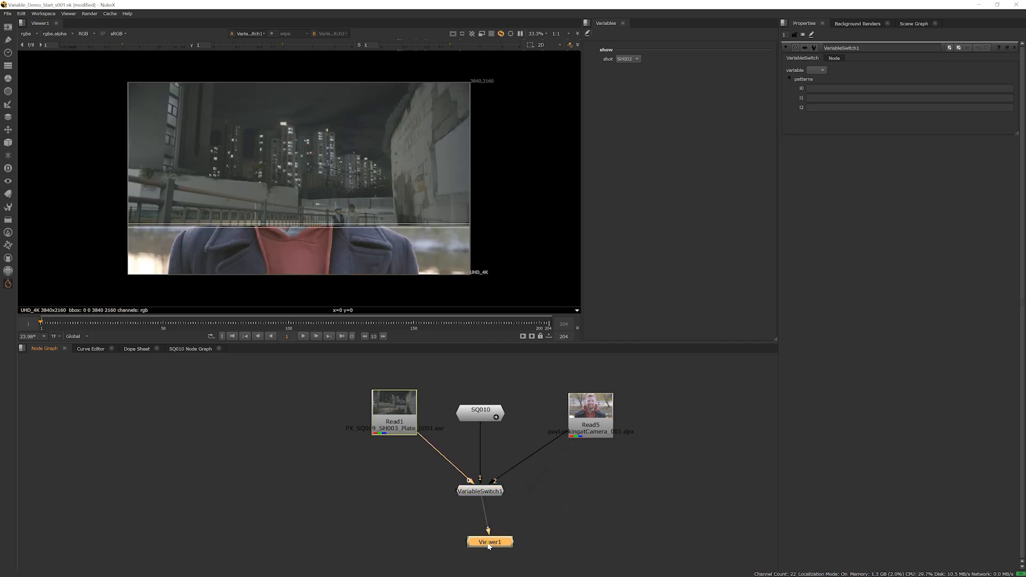
mouse_move(488, 544)
mouse_down()
mouse_move(470, 544)
mouse_move(474, 552)
mouse_up()
click(462, 493)
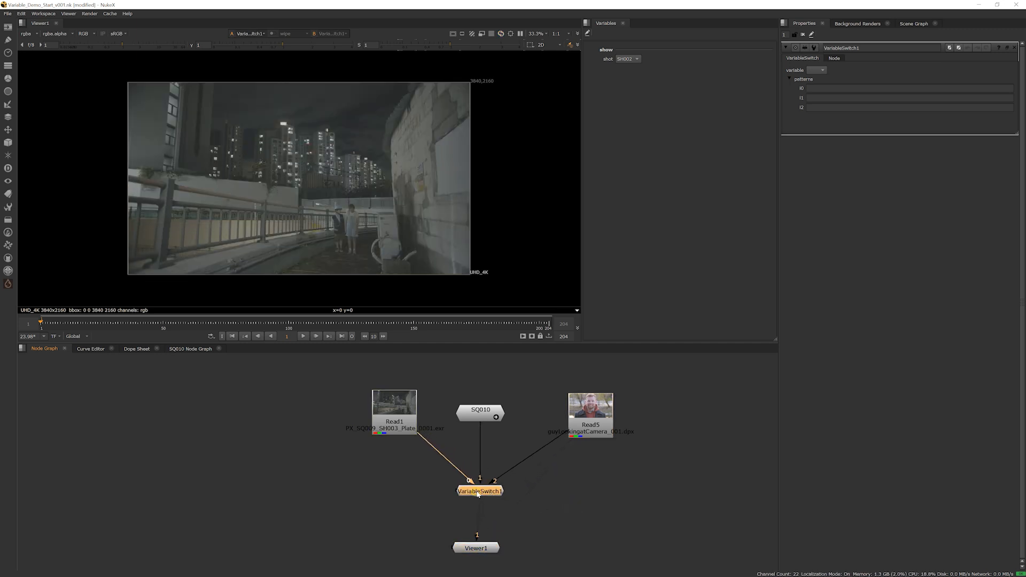
click(489, 548)
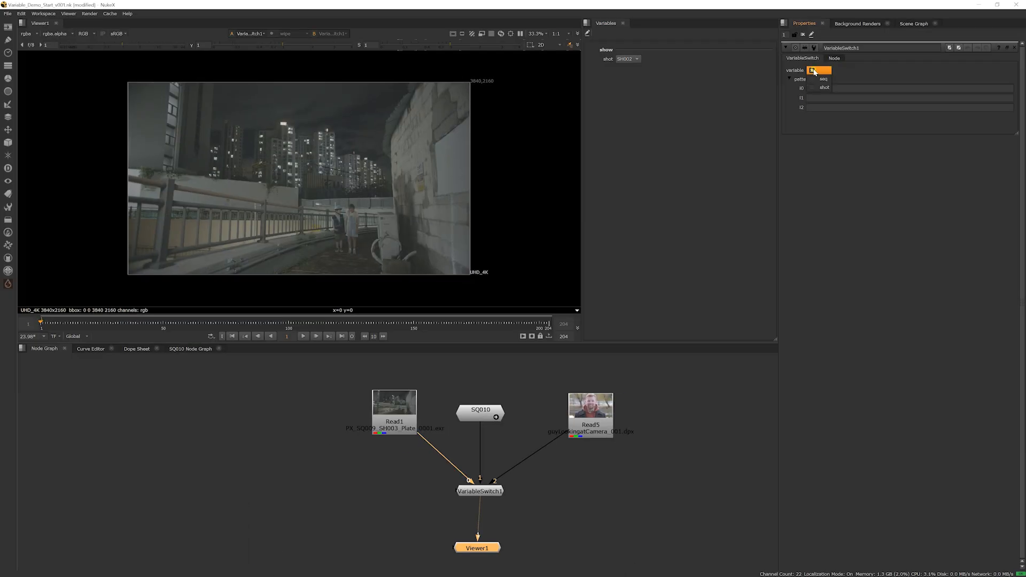
Drive VariableSwitch1 with the seq variable, using patterns SQ009 for i0, SQ010 for i1 and SQ011 for i2
click(817, 79)
click(814, 88)
text(SQ009)
key(Tab)
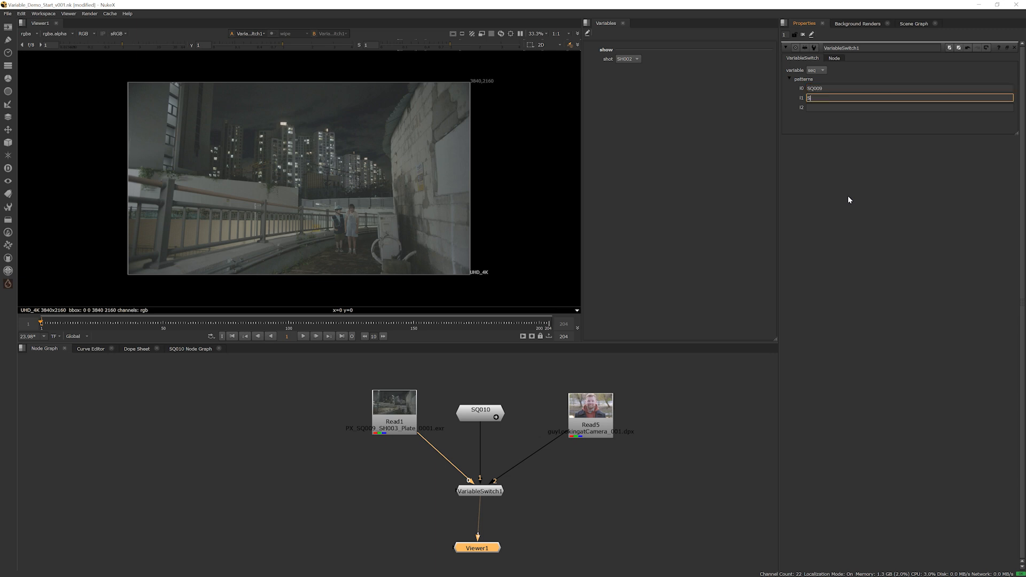
text(SQ010)
key(Tab)
text(SQ011)
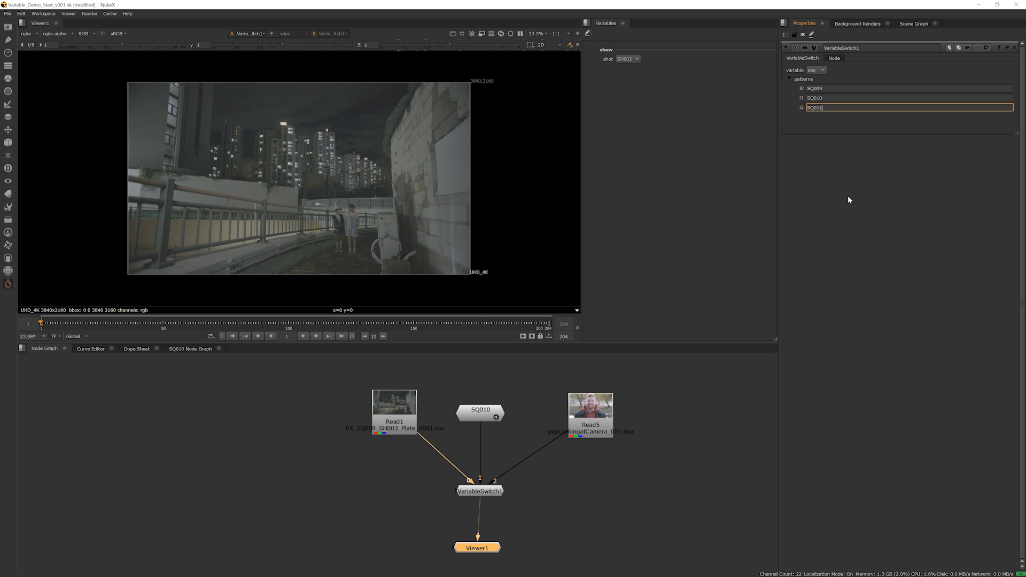
key(Return)
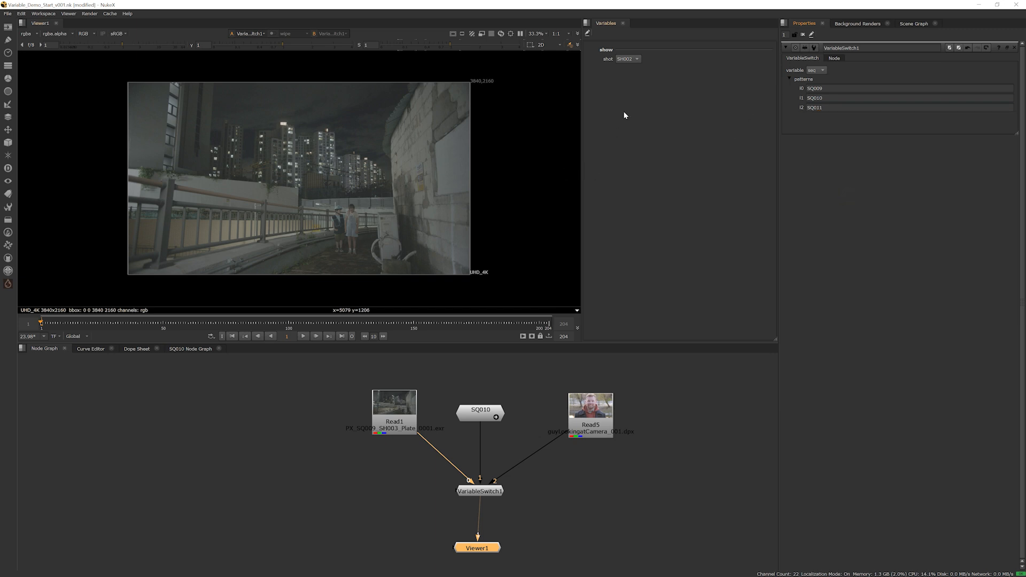
Expose the root seq variable from the project settings and place it above shot in the show section
click(652, 441)
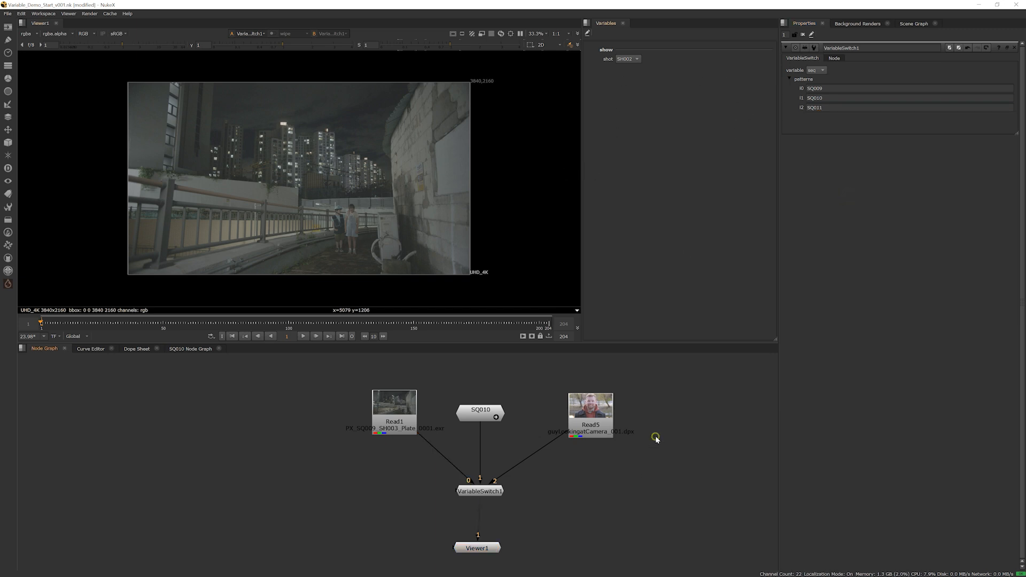
key(s)
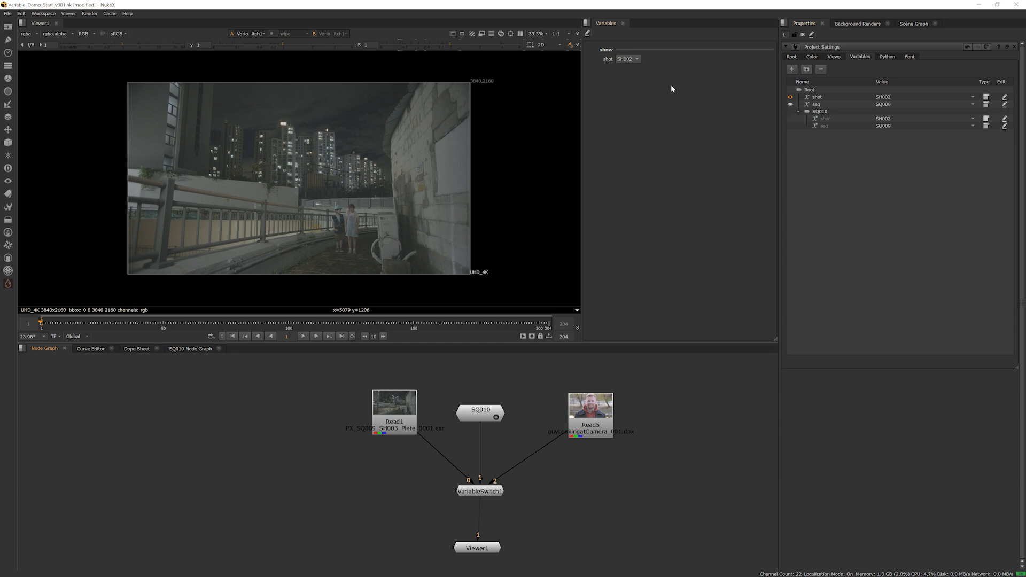
click(790, 104)
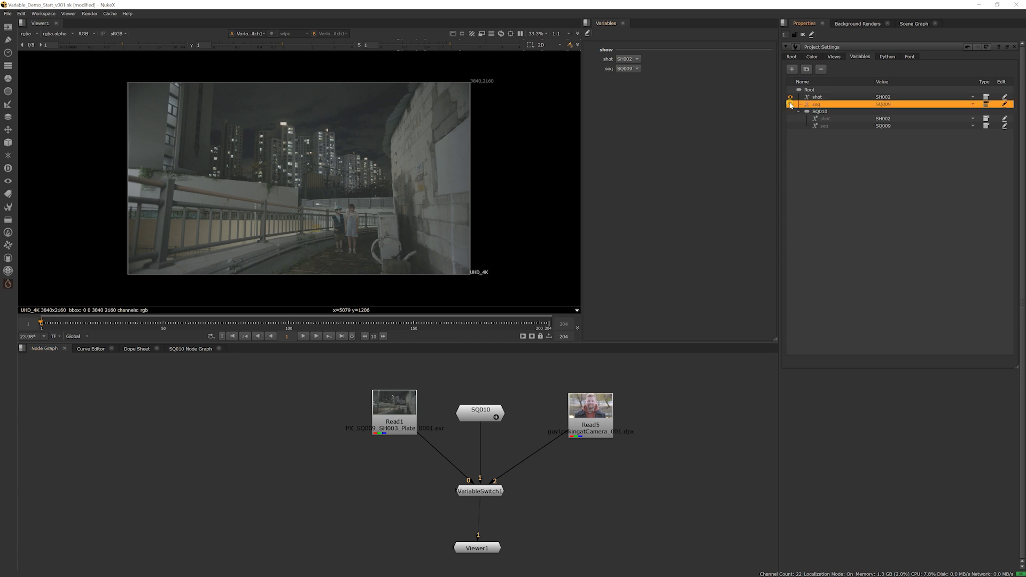
click(610, 60)
drag(610, 62, 615, 84)
Switch the seq variable between SQ009, SQ010 and SQ011 to preview each sequence's plate, finishing on SQ010
click(631, 59)
click(634, 67)
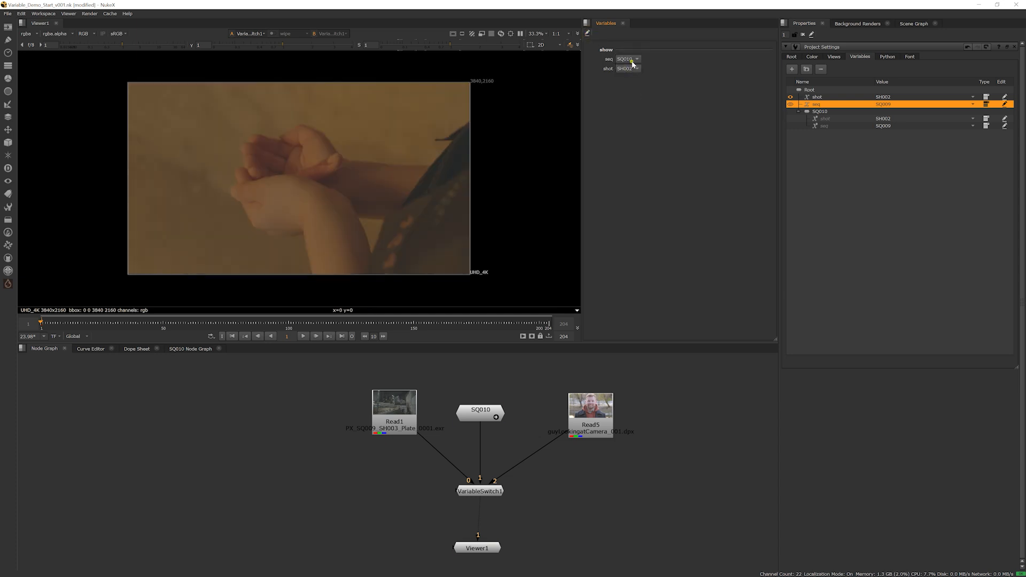
click(635, 61)
click(634, 68)
click(634, 61)
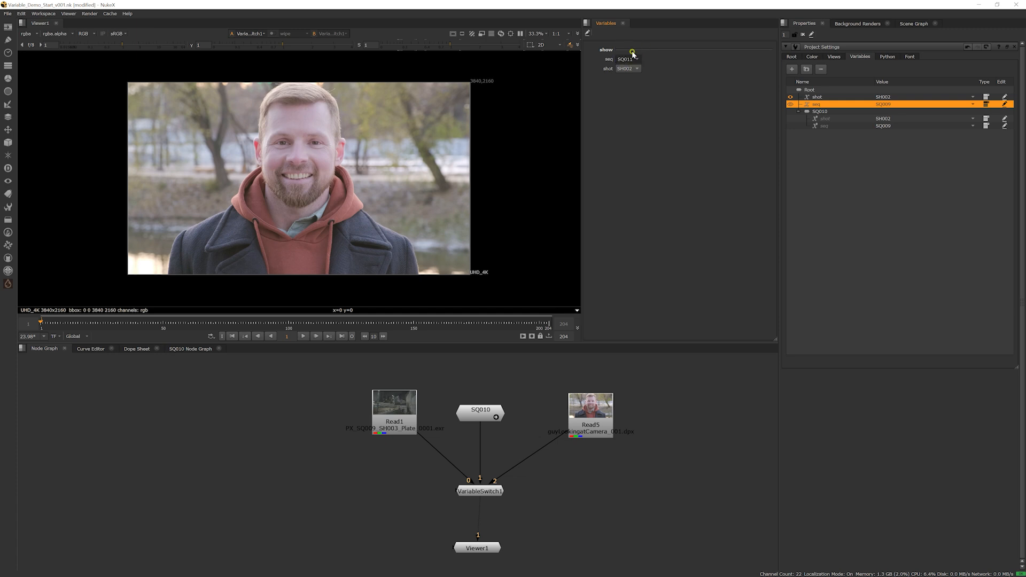
click(635, 51)
click(632, 61)
click(635, 51)
click(633, 60)
click(634, 68)
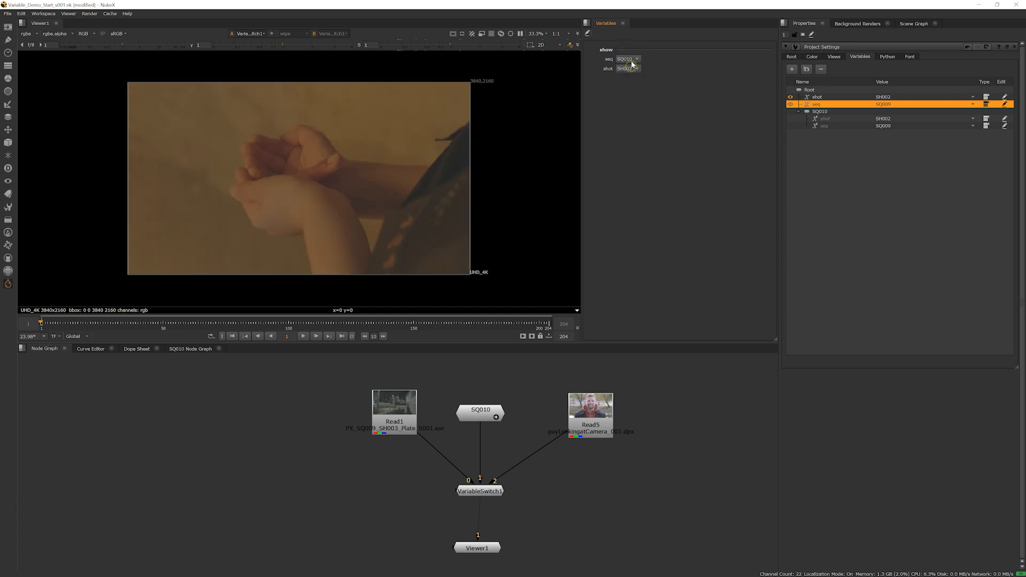
click(633, 60)
click(633, 68)
click(634, 60)
click(635, 50)
Cycle the shot variable up to SH004 and back to SH002 to preview the SQ010 plates
click(634, 68)
click(632, 78)
click(633, 69)
click(632, 77)
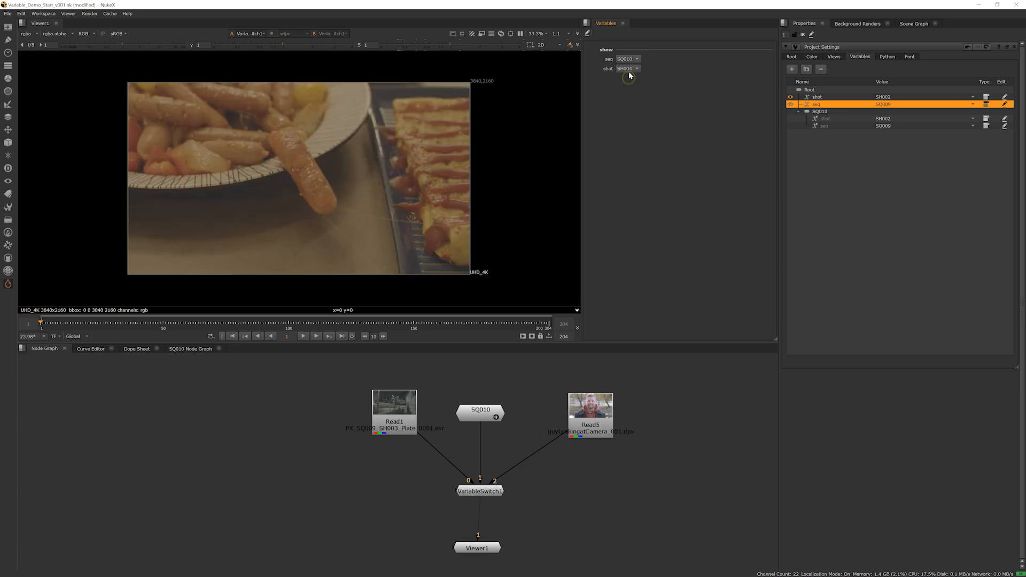
click(632, 69)
click(633, 60)
click(632, 68)
click(632, 60)
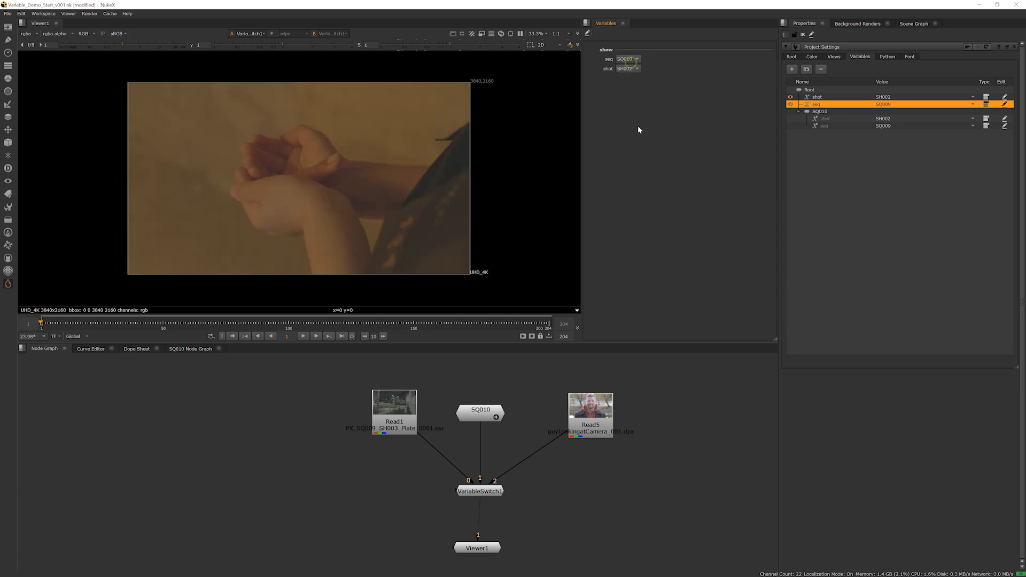
Wrap Read1, SQ010, Read5 and VariableSwitch1 in a VariableGroup, and place the new group above the viewer
drag(482, 413, 481, 410)
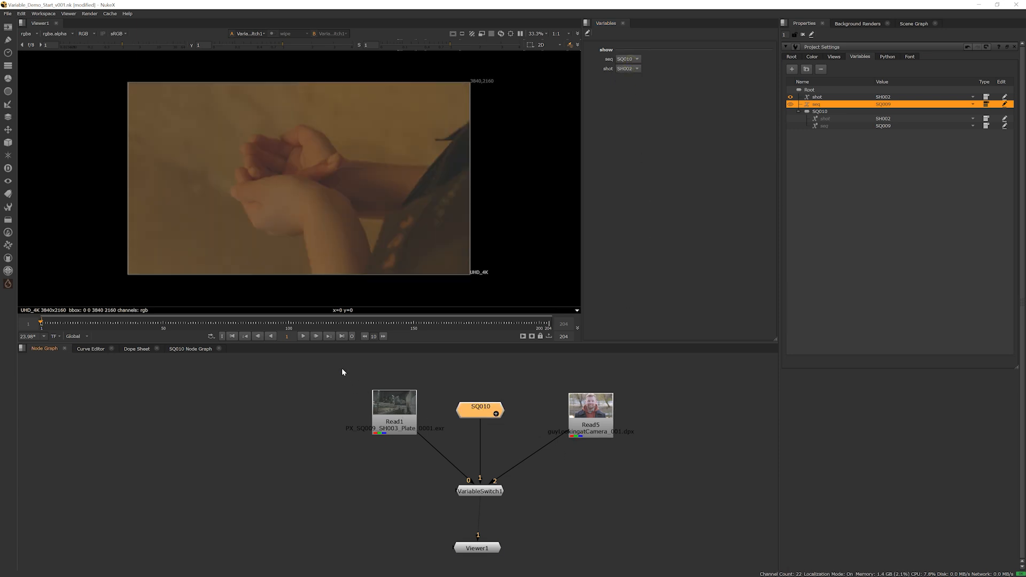
drag(343, 372, 651, 516)
key(Tab)
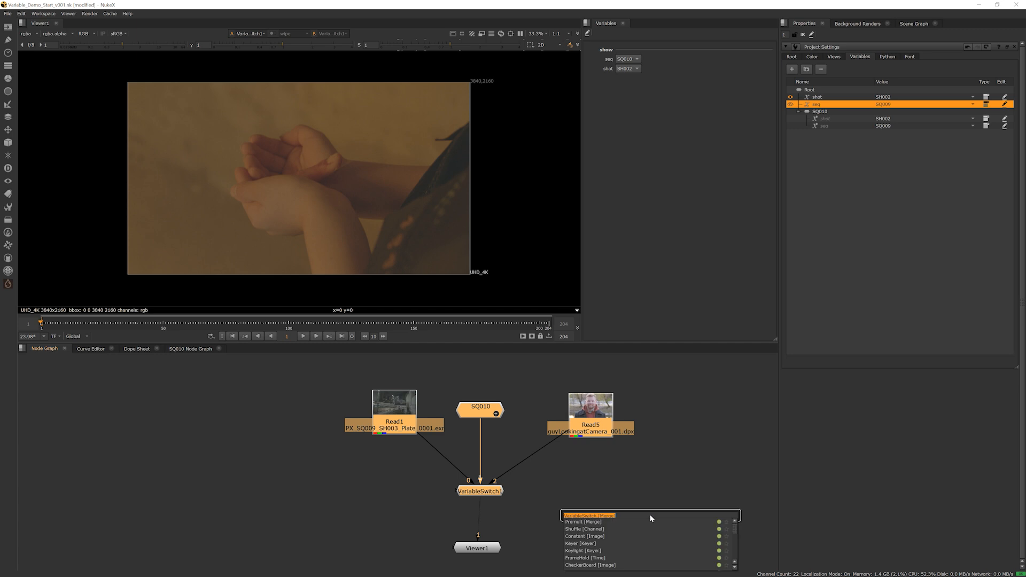
text(var)
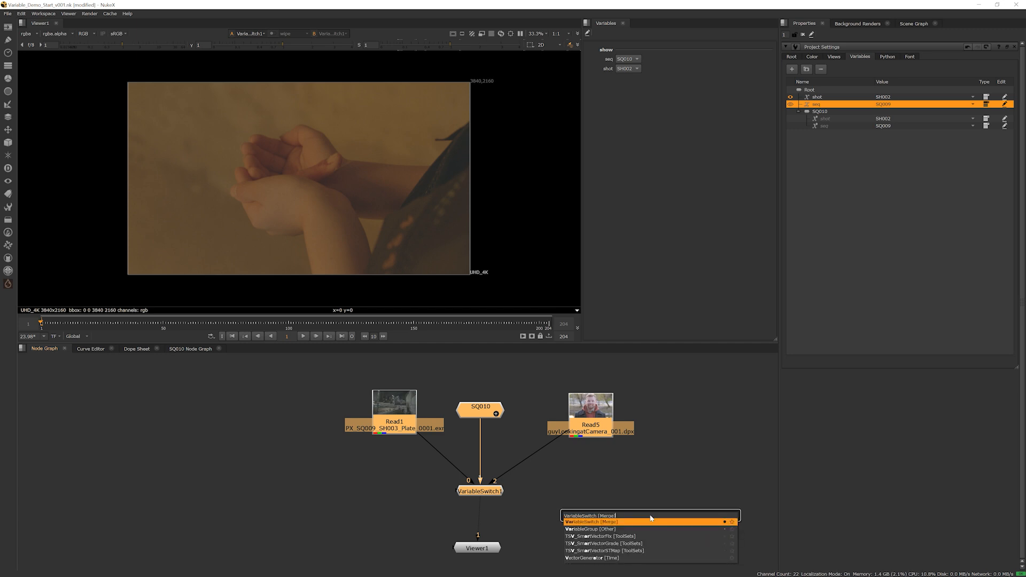
key(Down)
key(Return)
drag(501, 451, 486, 437)
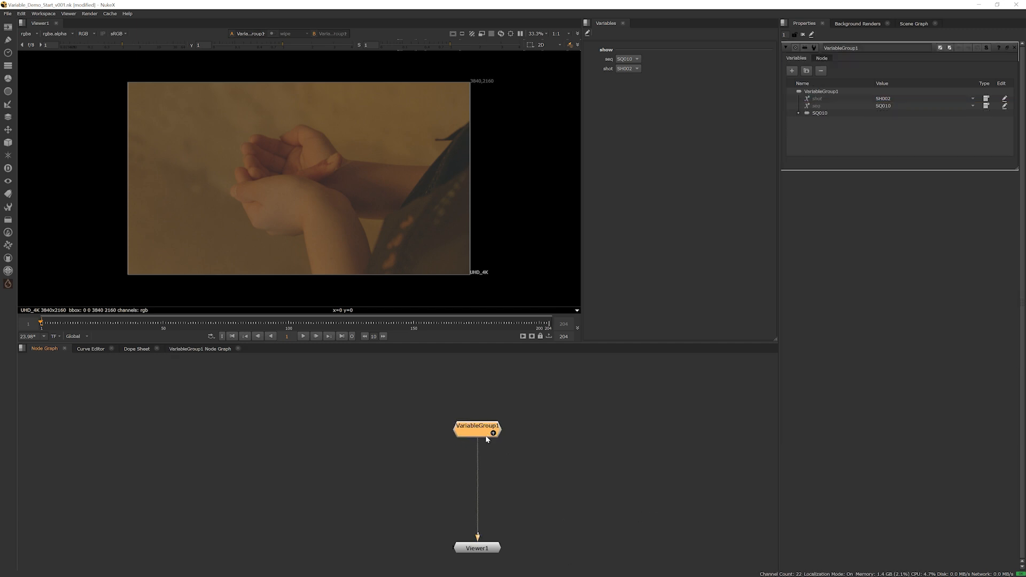
Rename the new VariableGroup node to ShotGroup
double_click(856, 50)
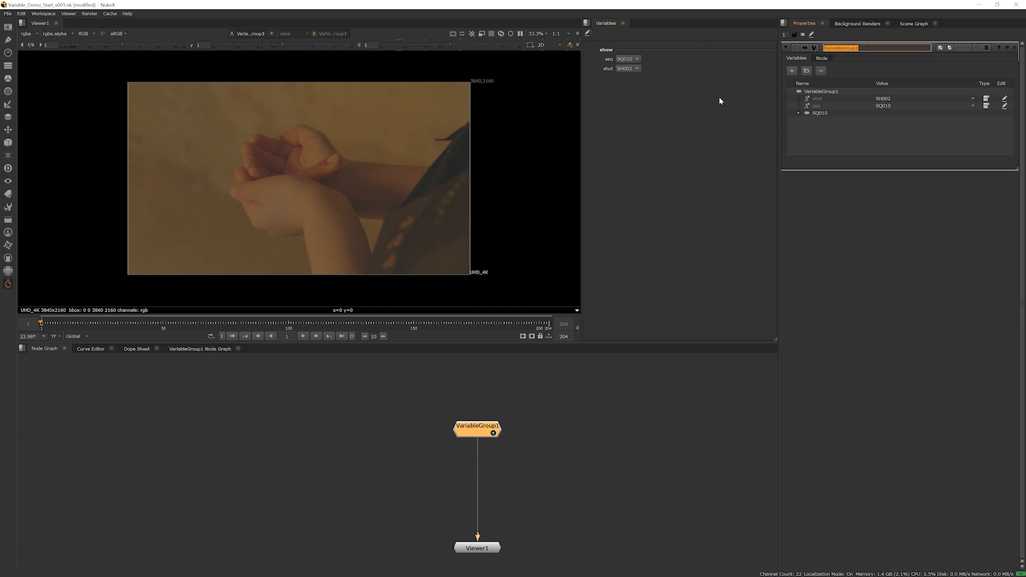
text(shot)
key(BackSpace)
key(BackSpace)
key(BackSpace)
key(BackSpace)
text(ShotGroup)
key(Return)
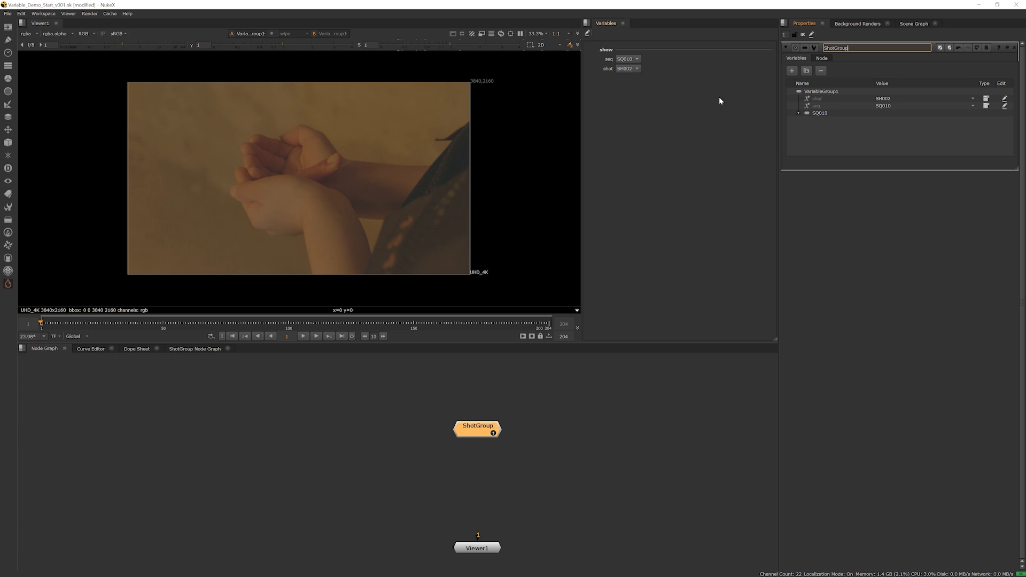
Move Viewer1 slightly closer to ShotGroup, and expand ShotGroup in place to reveal its nodes
middle_drag(500, 446, 529, 443)
drag(517, 545, 516, 524)
drag(549, 374, 385, 480)
click(522, 430)
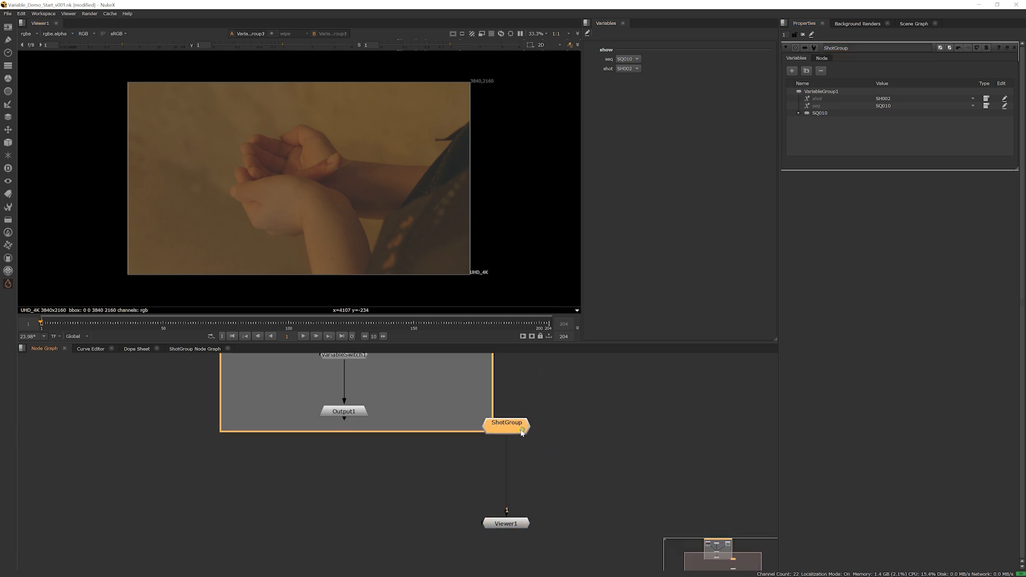
middle_drag(544, 495, 505, 480)
scroll(457, 470, up, 1)
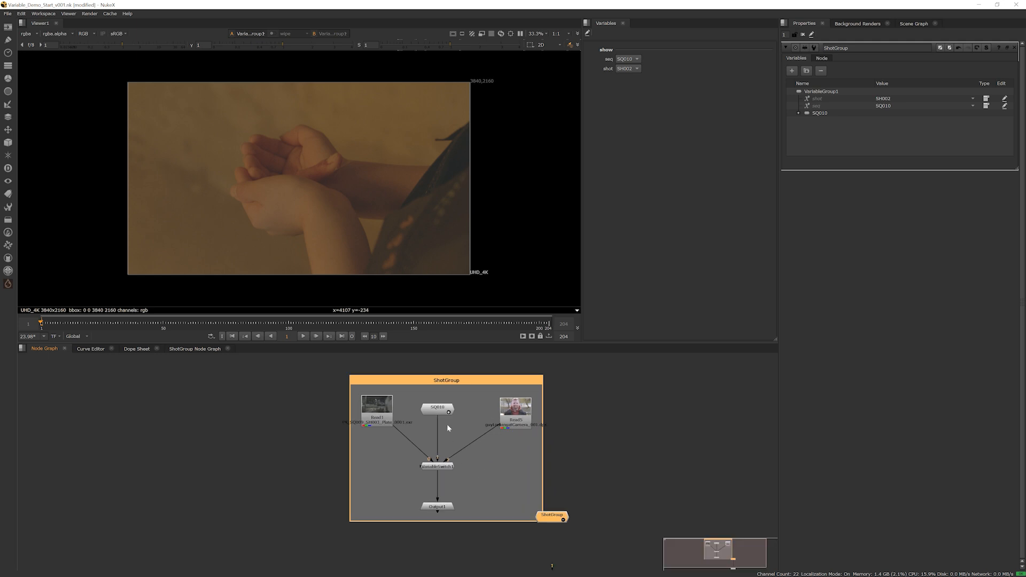
Expand the SQ010 group nested inside ShotGroup to inspect its contents, and collapse it again
click(449, 415)
middle_drag(406, 420, 476, 493)
scroll(478, 492, down, 2)
middle_drag(527, 521, 464, 465)
scroll(485, 492, up, 2)
click(471, 445)
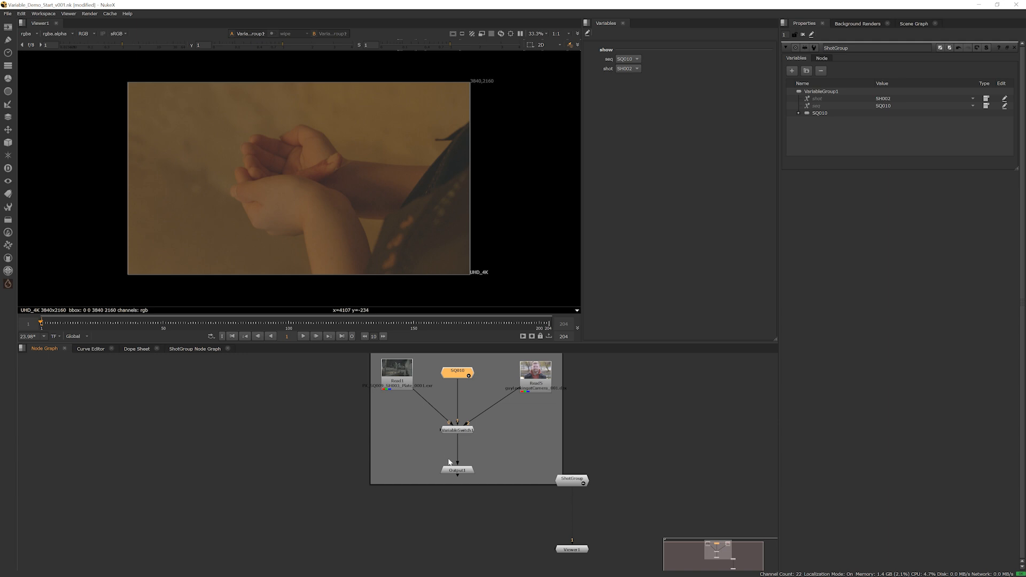
Add three unconnected Grade nodes side by side between VariableSwitch1 and Output1 inside ShotGroup
scroll(454, 435, up, 4)
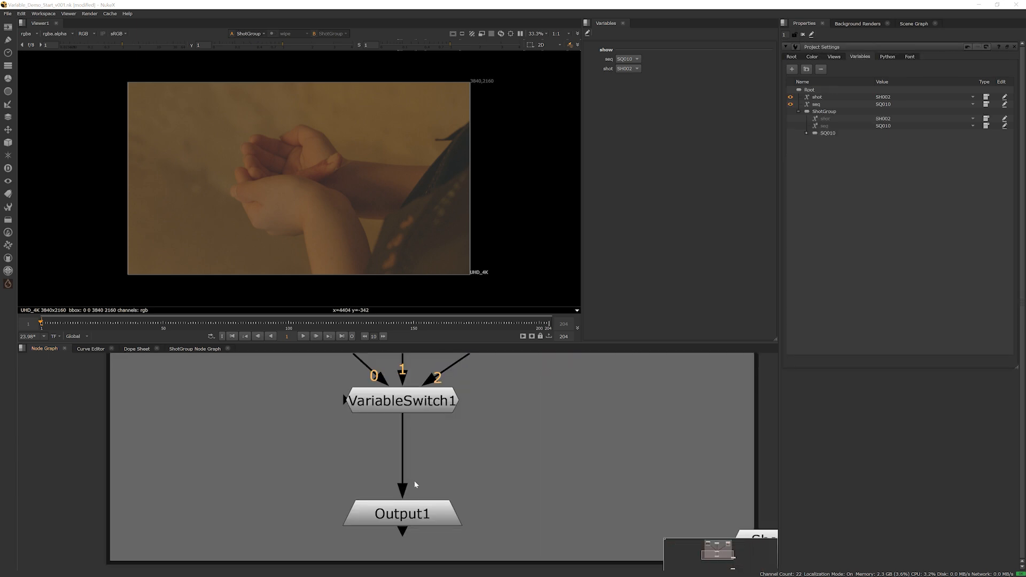
middle_drag(436, 475, 441, 436)
click(408, 474)
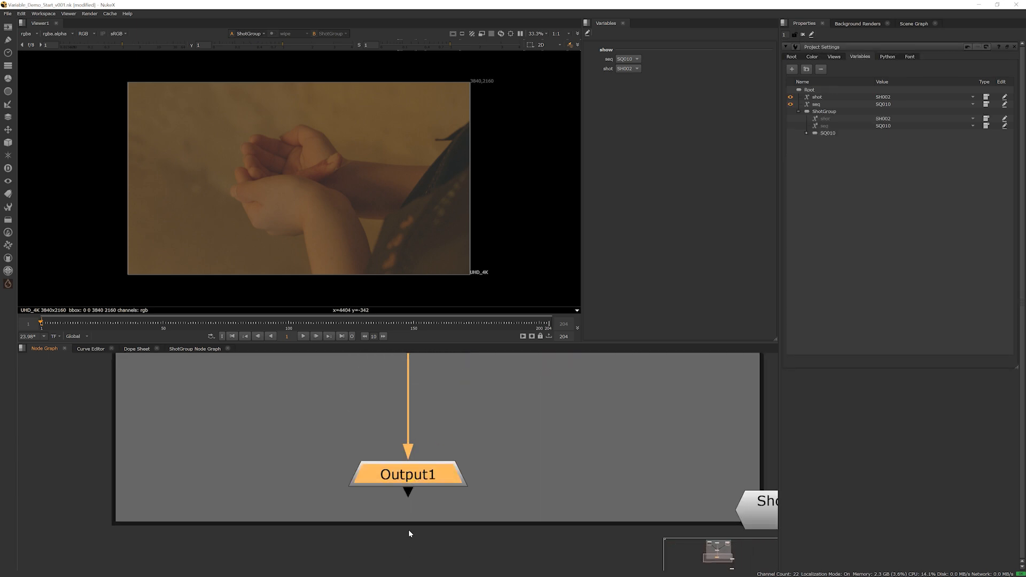
scroll(408, 530, down, 6)
scroll(389, 471, up, 4)
click(361, 467)
key(g)
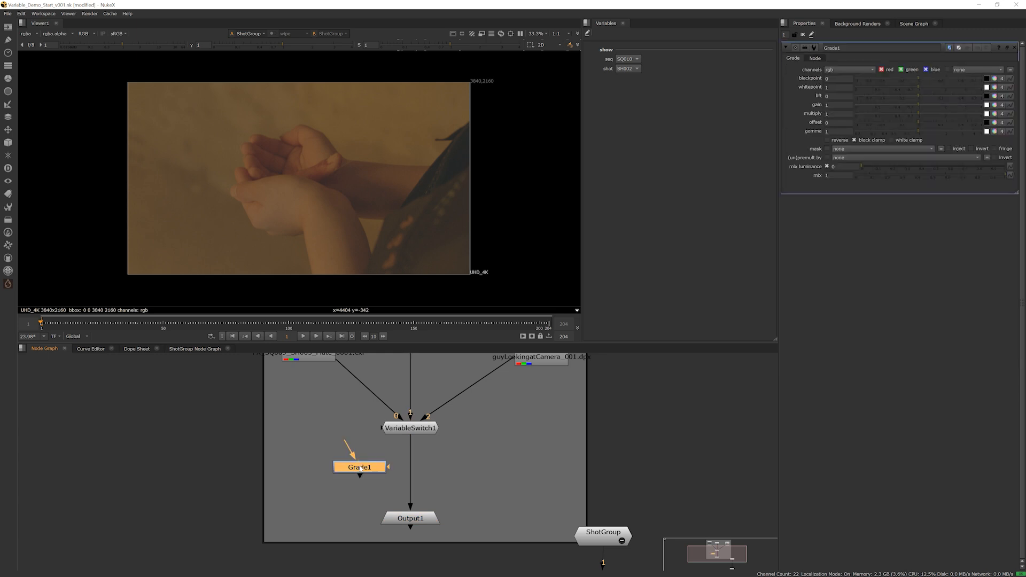
click(435, 468)
key(g)
click(504, 466)
key(g)
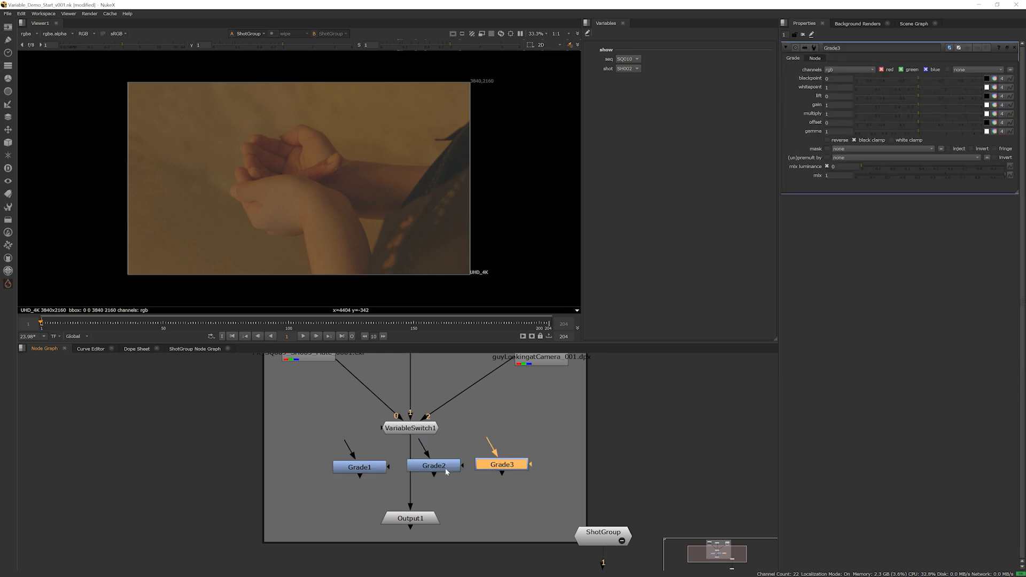
Connect the inputs of Grade1, Grade2 and Grade3 to VariableSwitch1, and detach Output1 from the switch
middle_drag(447, 474, 497, 480)
drag(416, 468, 455, 434)
drag(476, 454, 468, 439)
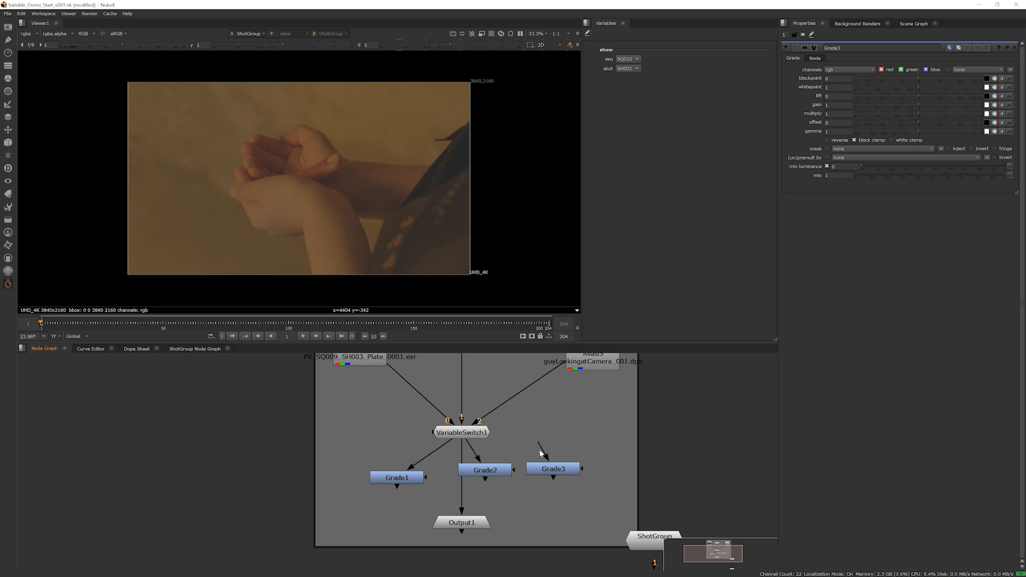
drag(540, 449, 418, 496)
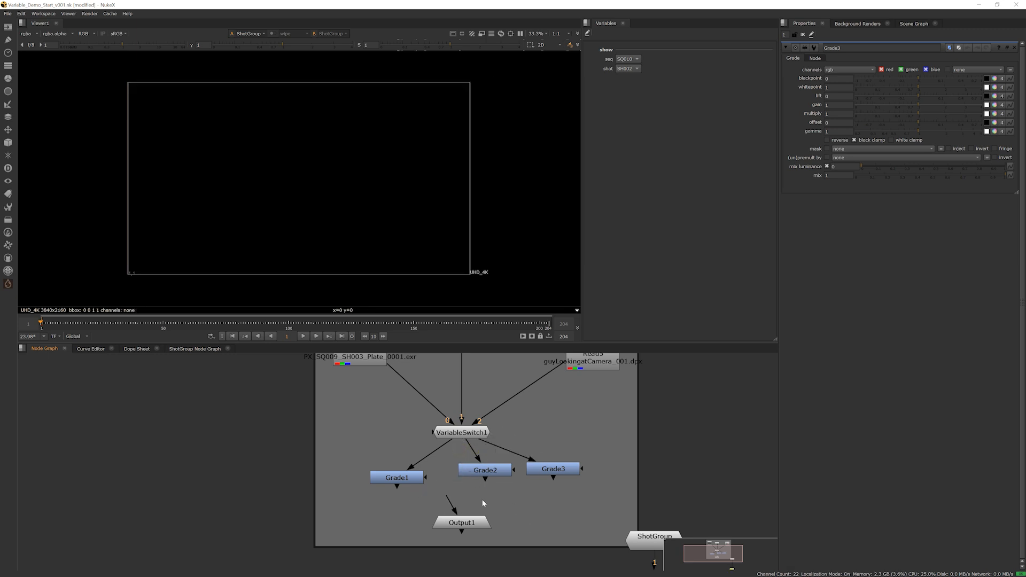
Line up Grade2 directly below VariableSwitch1 and move Grade3 level beside it
middle_drag(483, 500, 523, 480)
drag(519, 454, 496, 463)
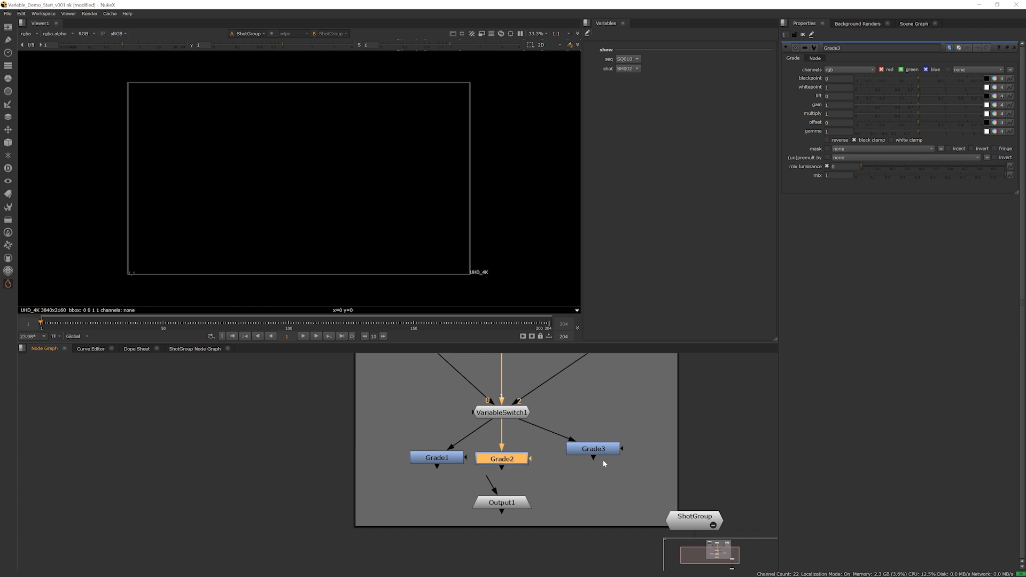
drag(594, 451, 572, 460)
Show Grade1 in the viewer and raise its gain to about 2.48
click(442, 461)
key(1)
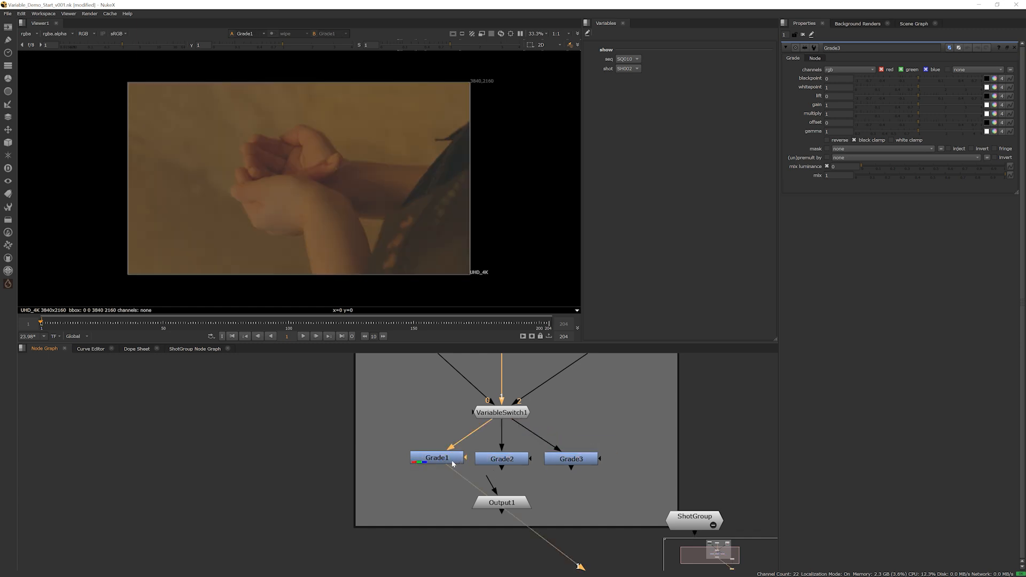
double_click(450, 462)
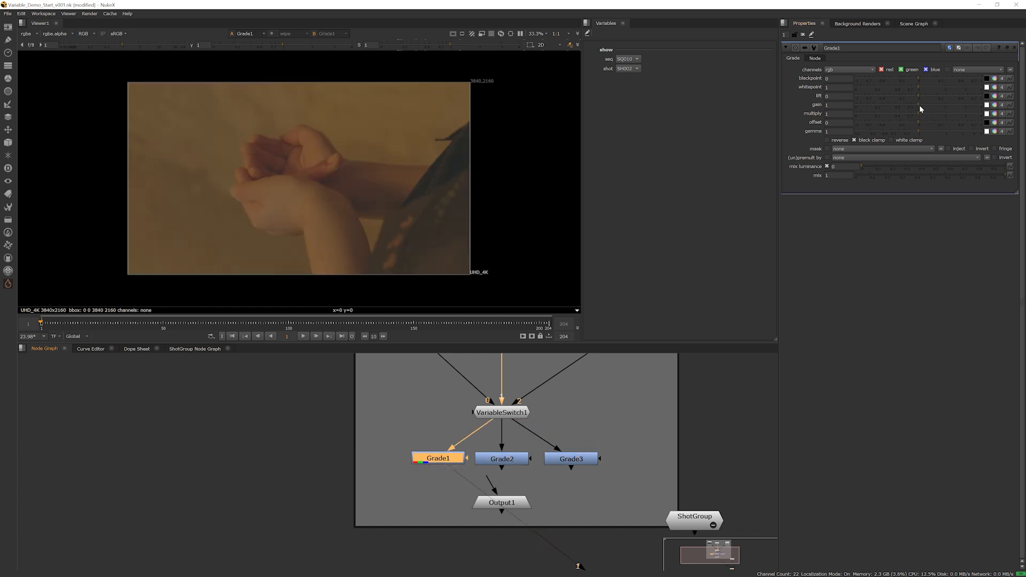
drag(919, 105, 955, 108)
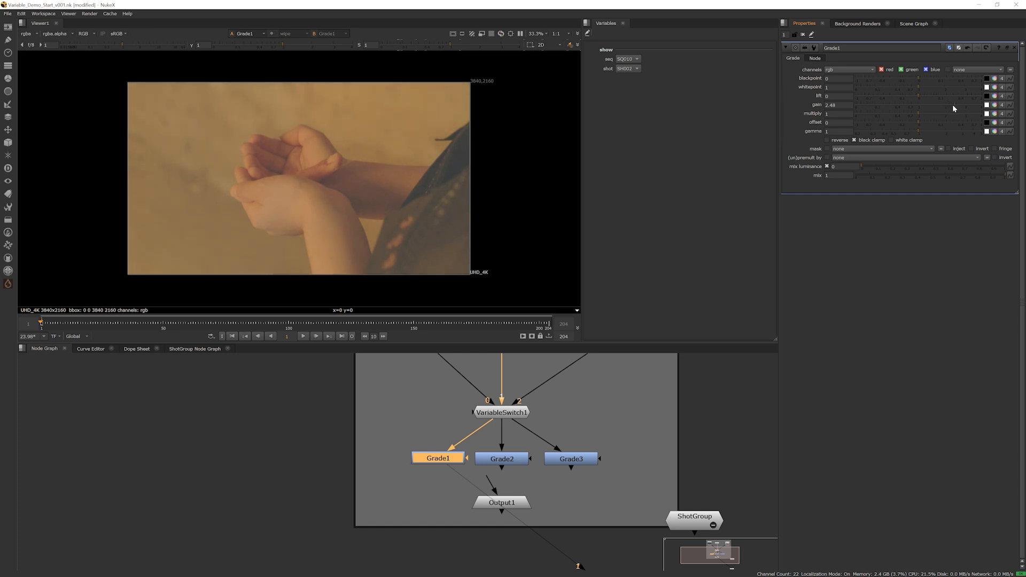
Show Grade2 in the viewer and lower its gain to about 0.28
click(505, 460)
key(1)
double_click(505, 460)
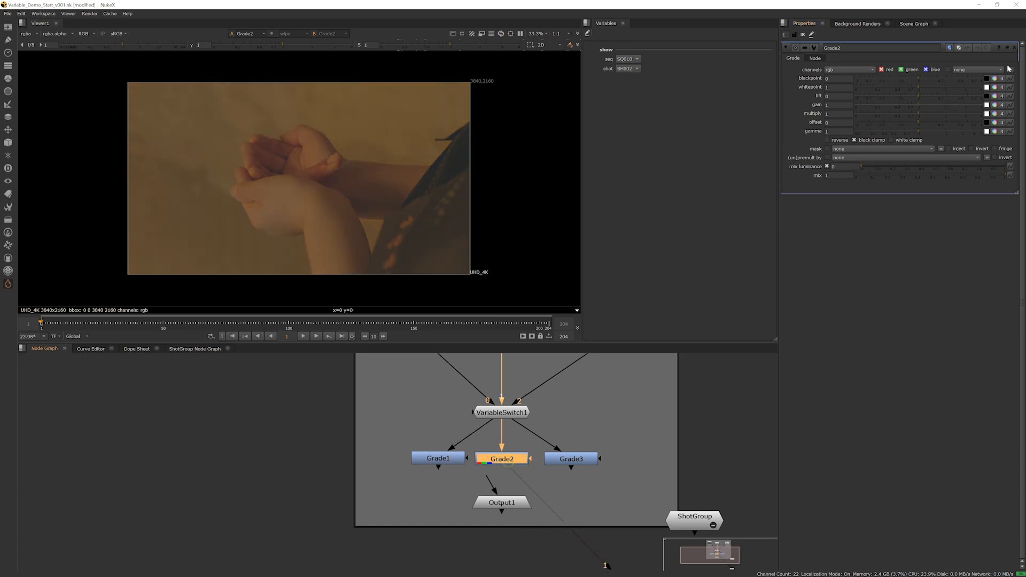
drag(918, 103, 890, 102)
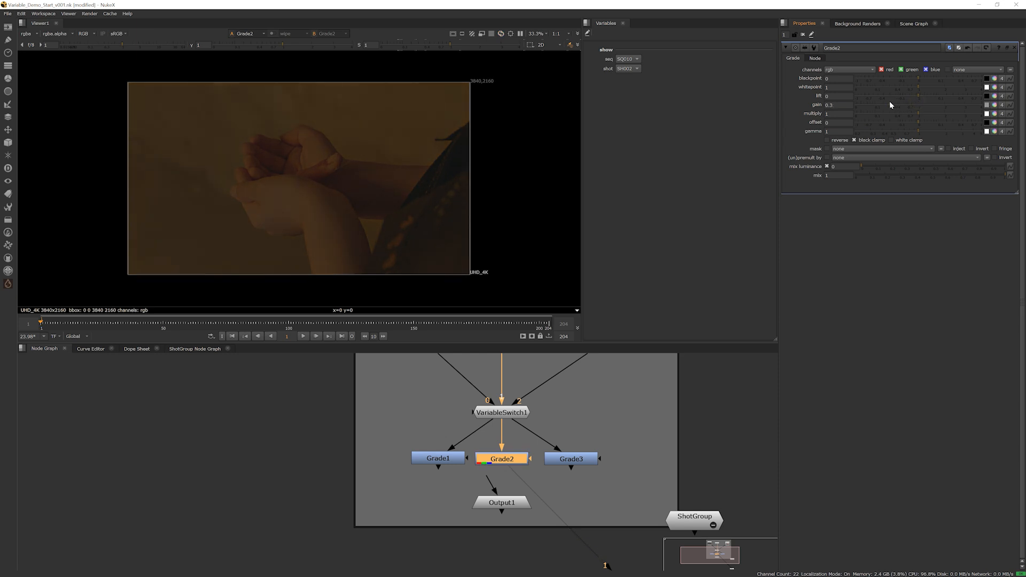
Show Grade3 in the viewer and set gain to about 0.76, multiply 0.6, offset 0.008 and gamma 1.7
double_click(574, 460)
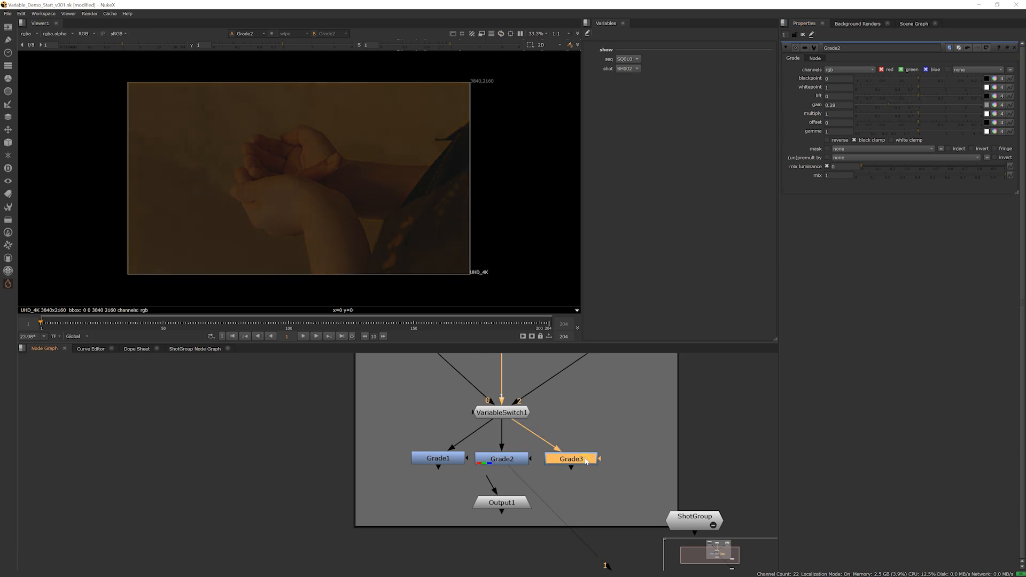
key(1)
mouse_move(918, 131)
mouse_down()
mouse_move(939, 130)
mouse_move(904, 113)
mouse_move(918, 123)
mouse_up()
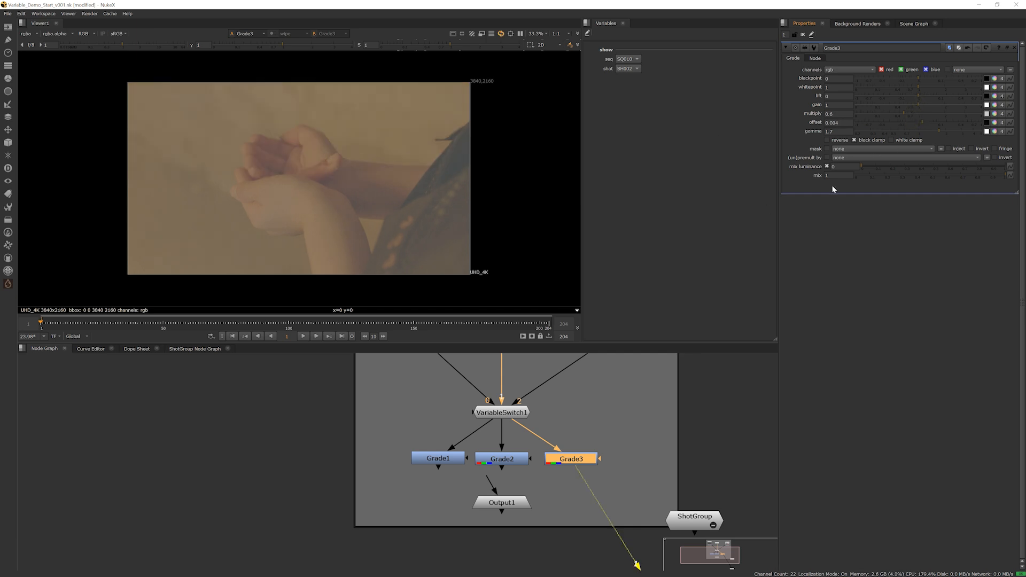
mouse_move(919, 104)
mouse_down()
mouse_move(898, 105)
mouse_move(924, 121)
mouse_move(912, 106)
mouse_up()
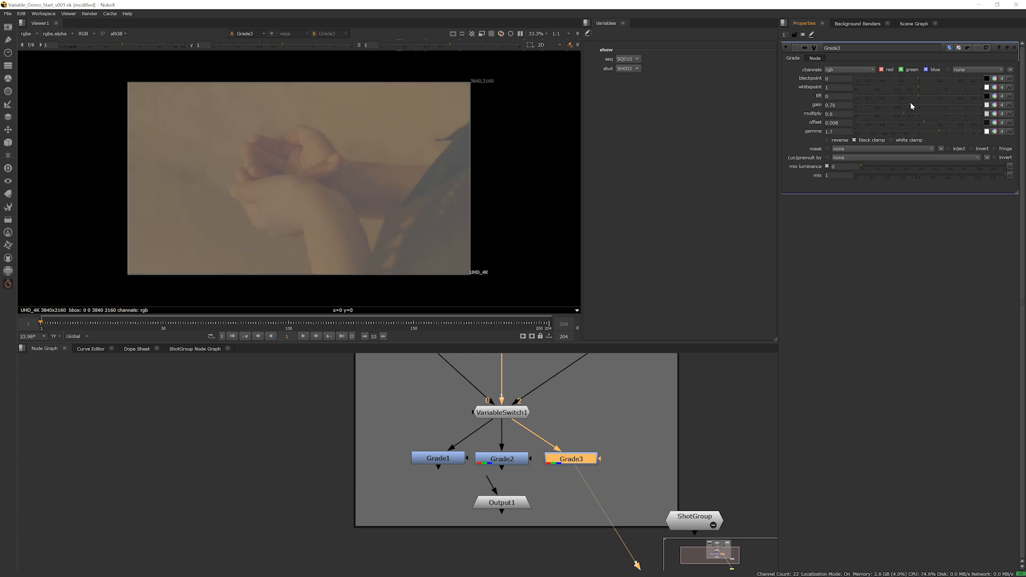
Add a new variable at Root level in the Project Settings and name it grade
mouse_move(513, 440)
middle_down()
mouse_move(543, 397)
mouse_move(531, 448)
middle_up()
scroll(536, 449, down, 3)
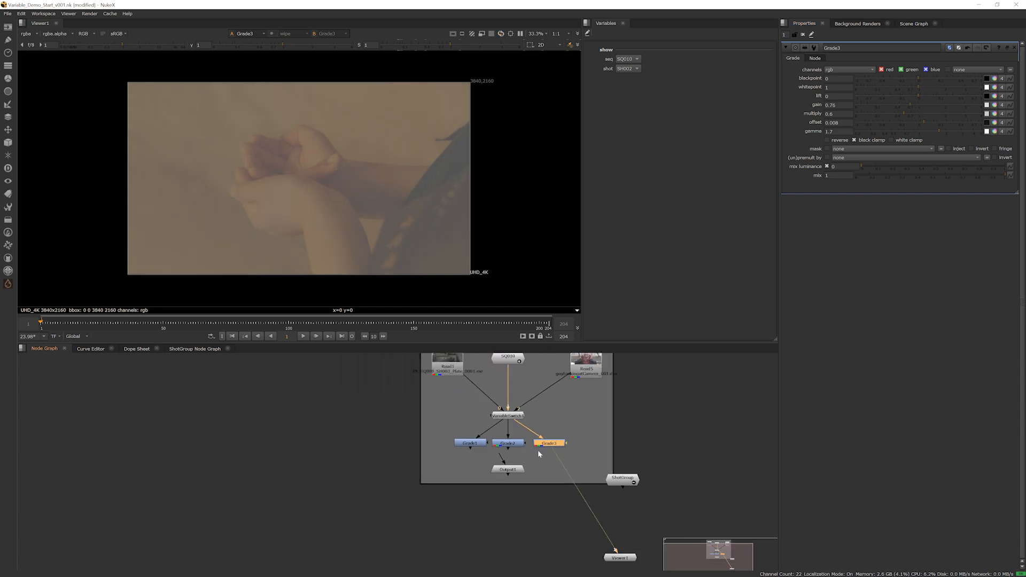
scroll(536, 455, up, 2)
scroll(536, 463, up, 1)
middle_drag(703, 428, 589, 445)
scroll(581, 427, down, 3)
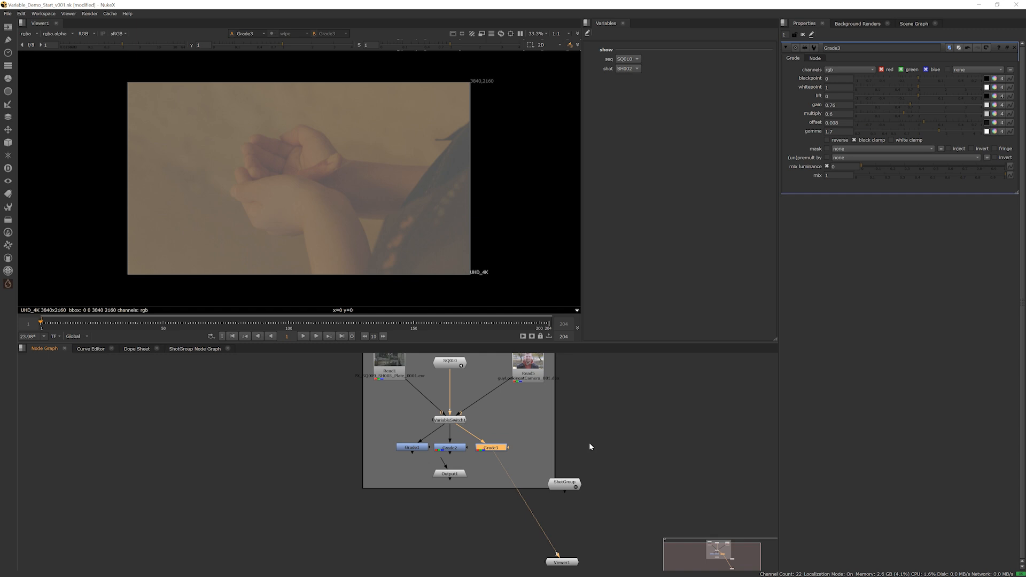
click(598, 439)
key(s)
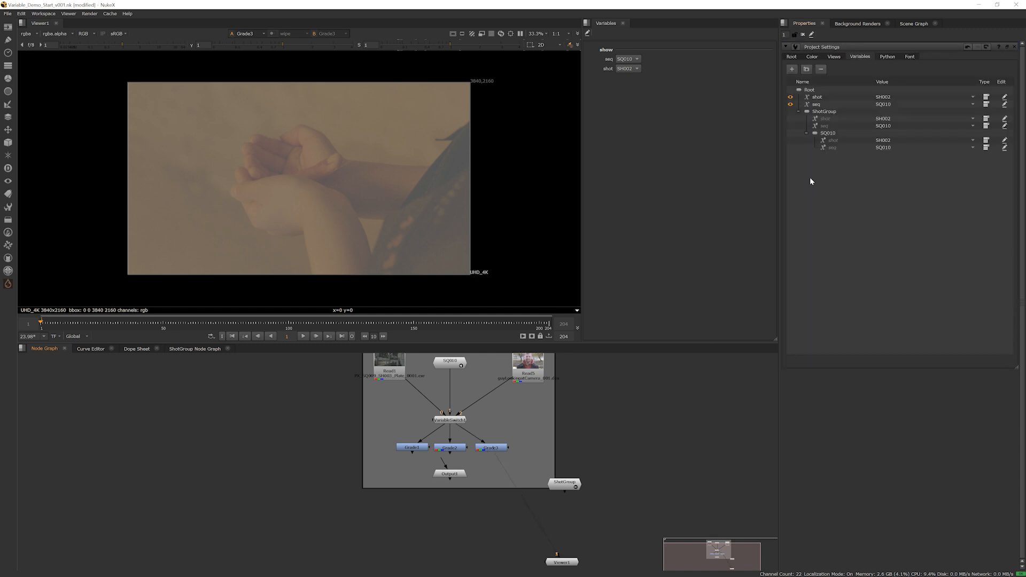
click(808, 88)
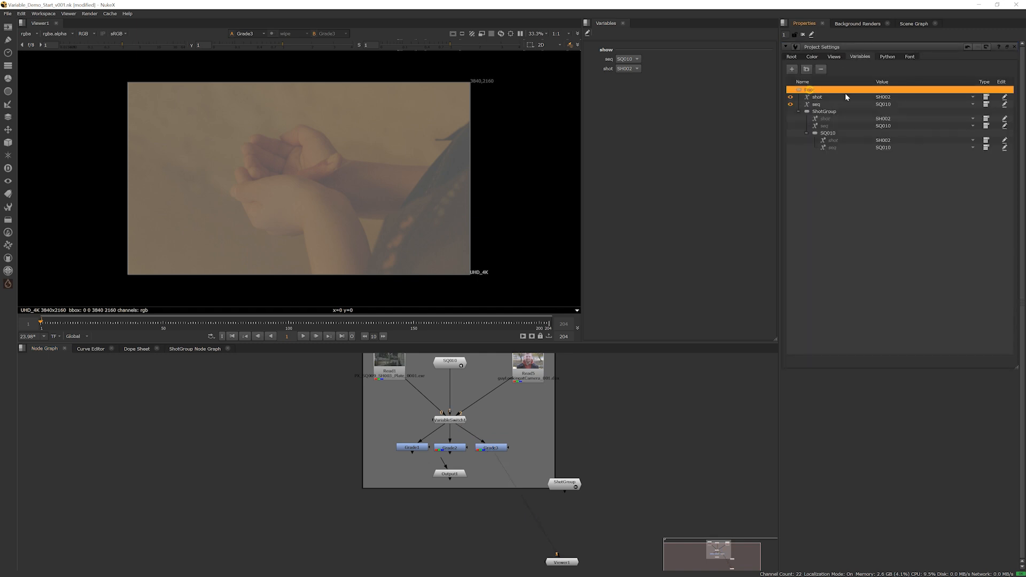
click(793, 70)
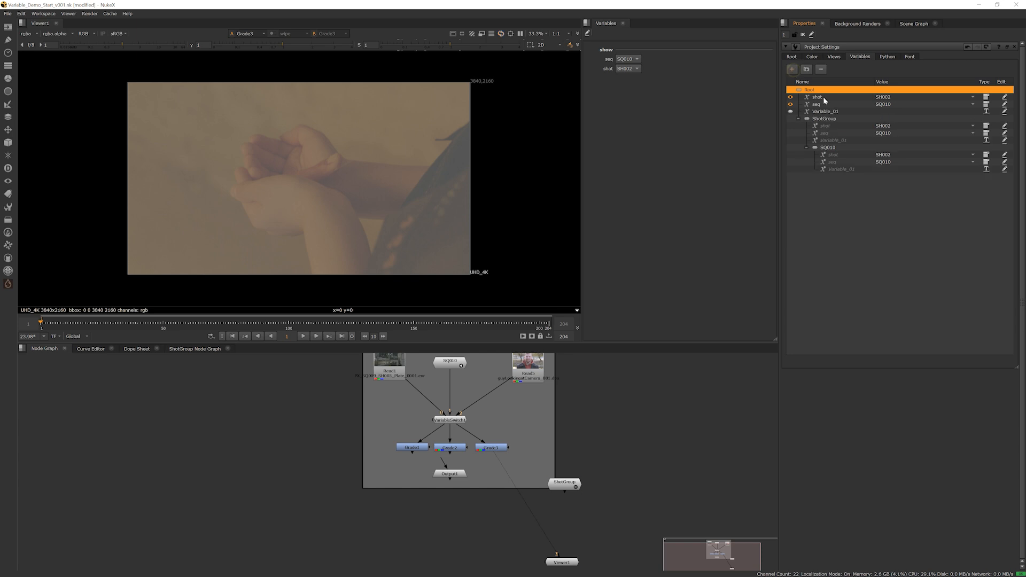
click(840, 113)
click(840, 113)
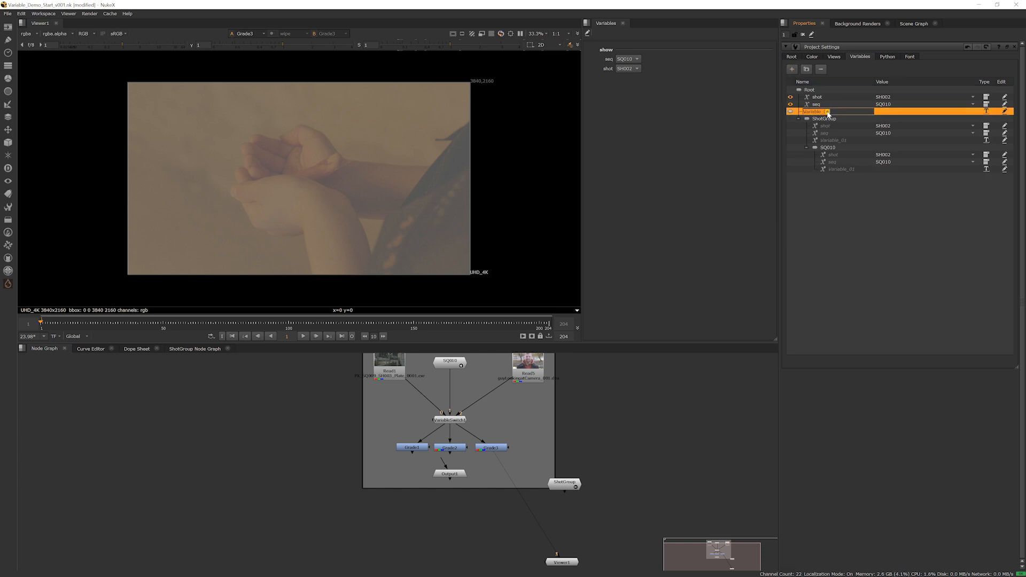
text(grade)
key(Return)
Change the root grade variable to the List type, label it grade and give it the options 1, 2 and 3
click(987, 111)
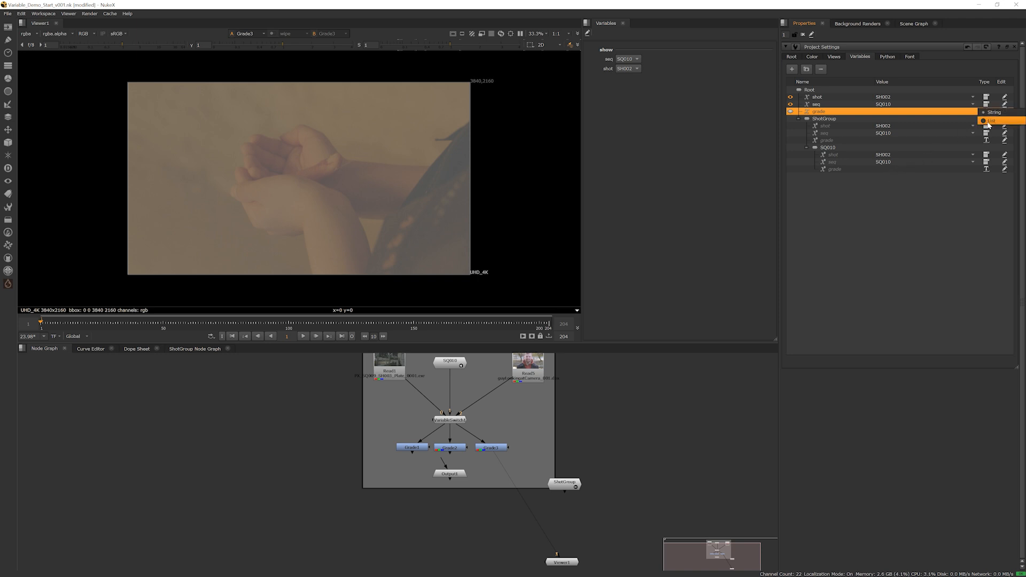
click(988, 122)
click(933, 135)
text(g)
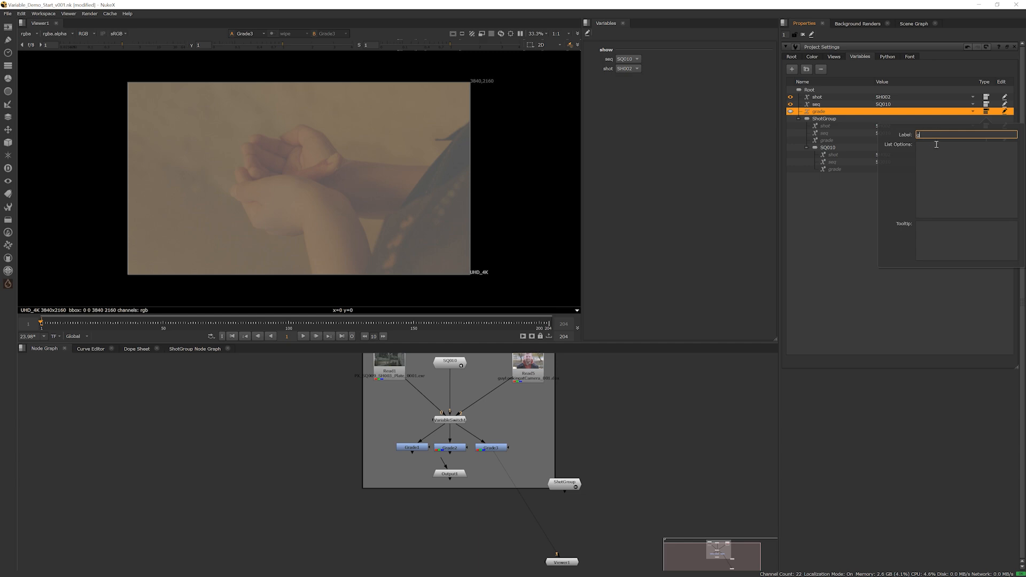
text(rade)
click(937, 145)
text(1)
key(Return)
text(2)
key(Return)
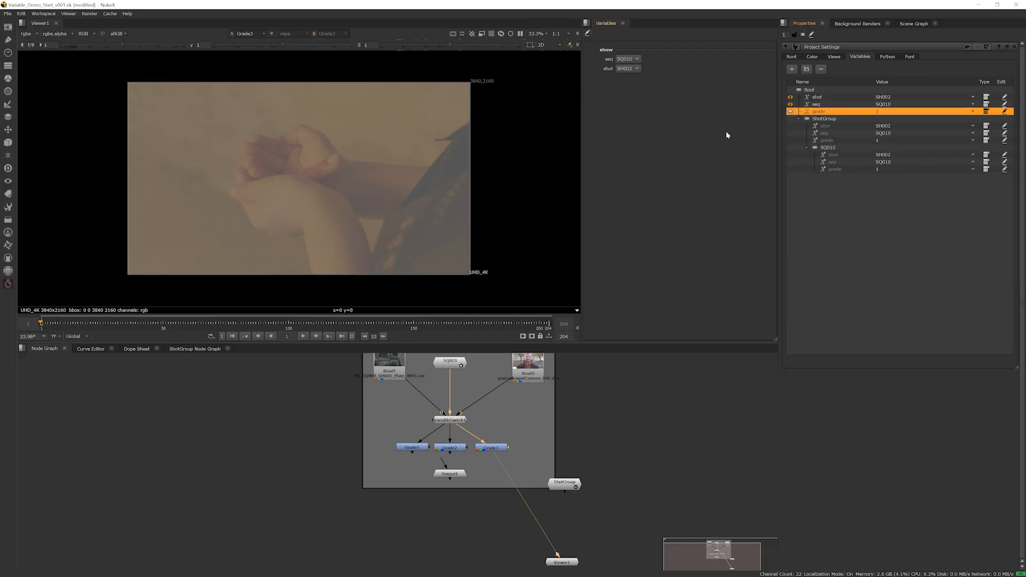
click(411, 273)
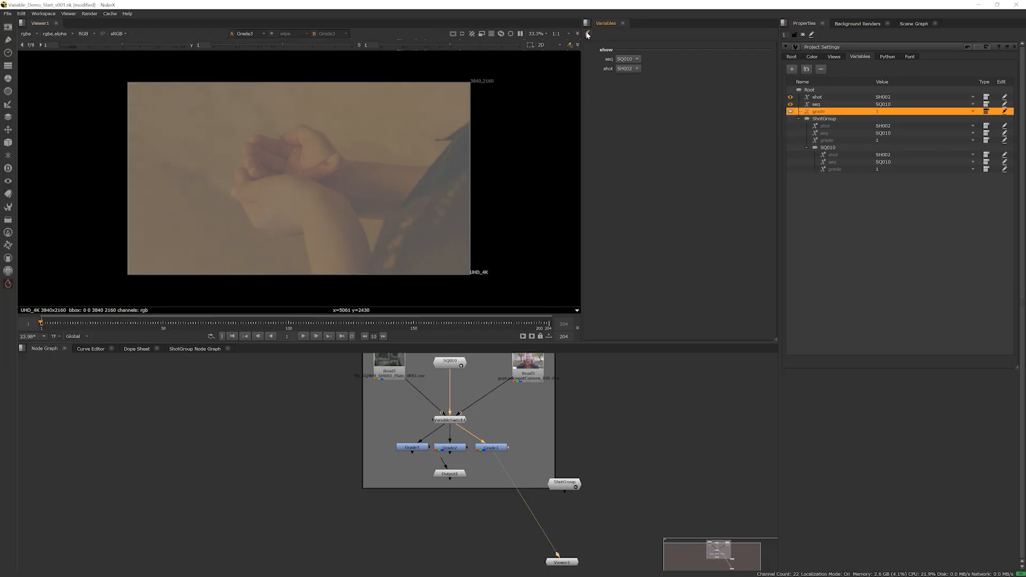
Add a text divider below the exposed shot variable, named effects, with a centred bold HTML label reading effect
drag(596, 33, 614, 80)
click(619, 78)
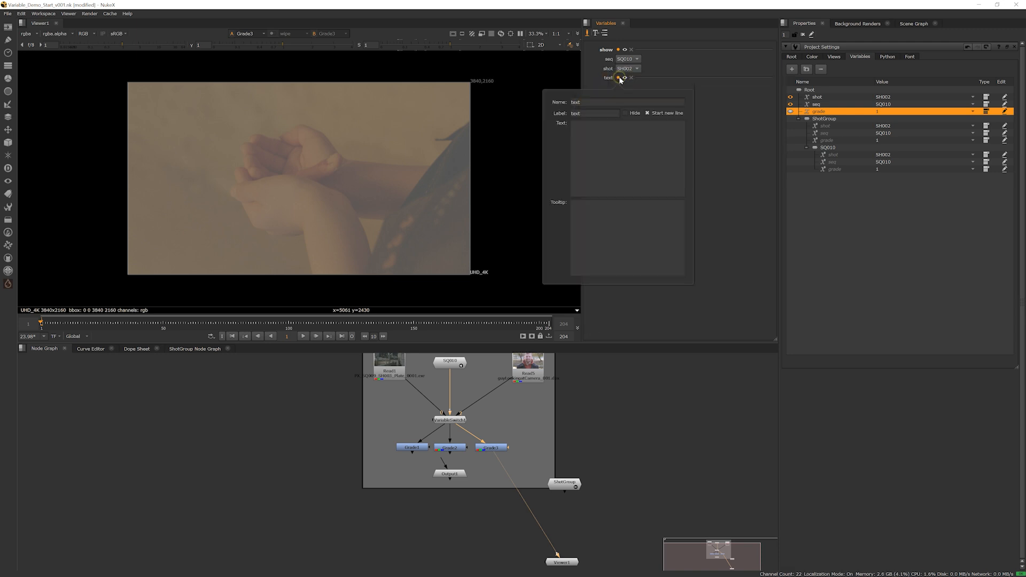
text(effects)
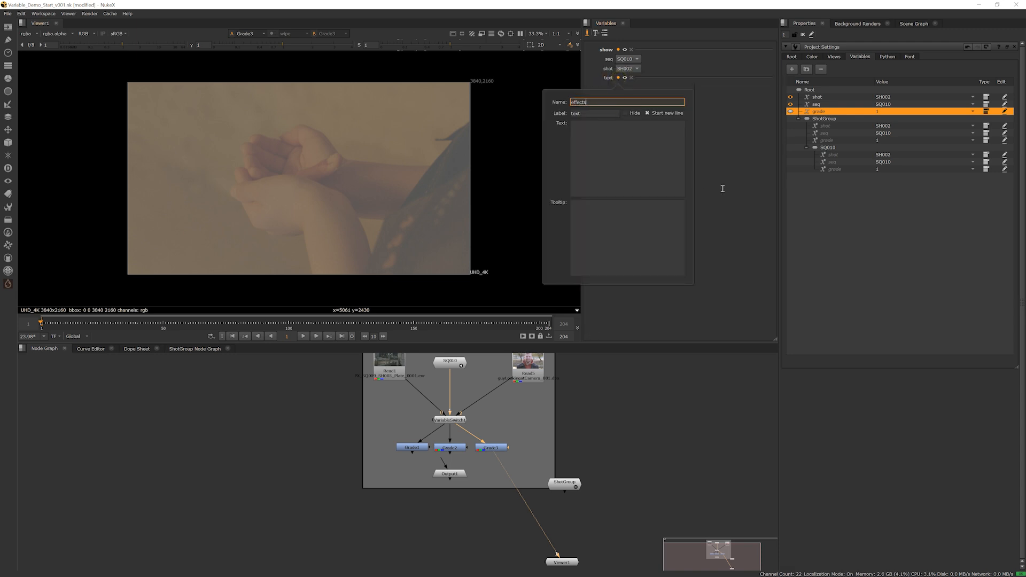
key(Tab)
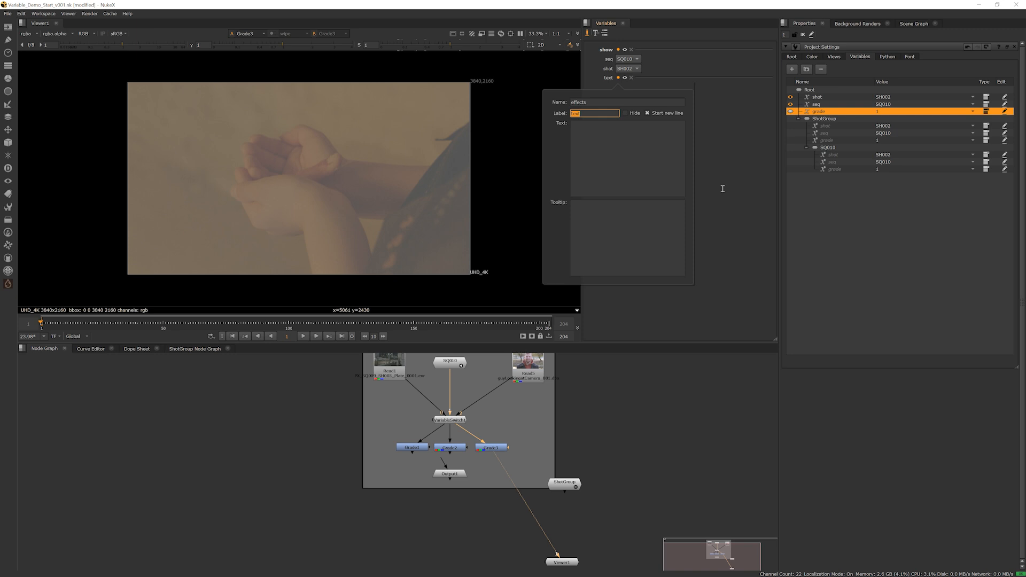
text(<c)
text(enter><b>effect</b><)
text(/cenrter)
text(>)
click(729, 165)
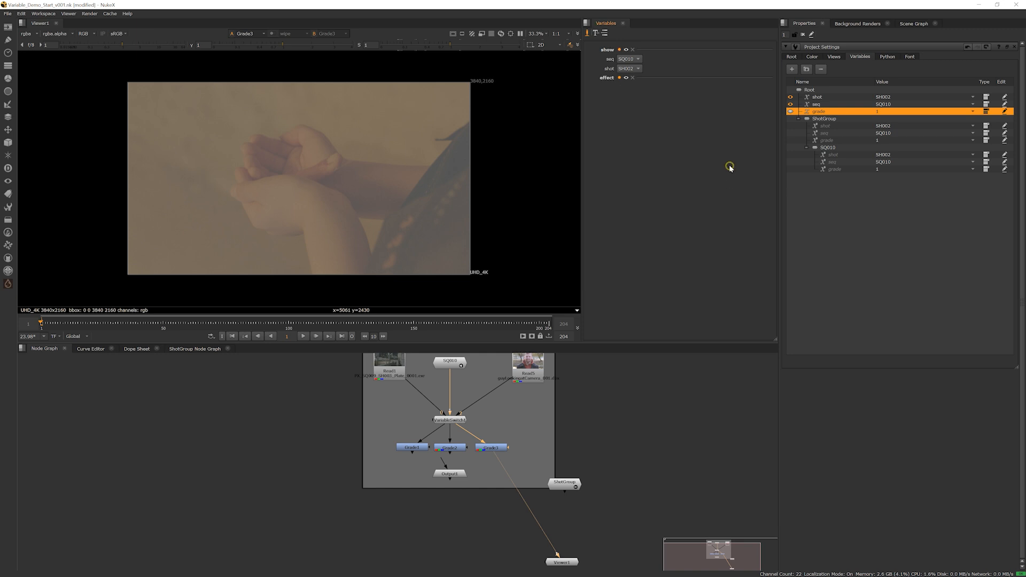
Expose the grade variable under the effect heading, finish editing the layout, and try its list options, ending on 1
click(790, 112)
click(586, 35)
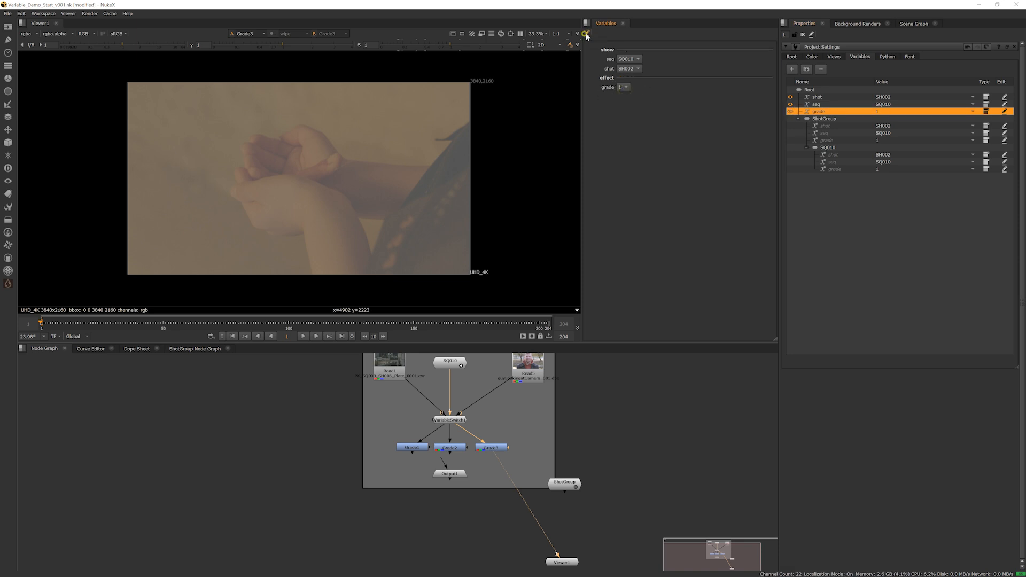
click(626, 88)
click(626, 95)
click(626, 88)
click(627, 95)
click(626, 87)
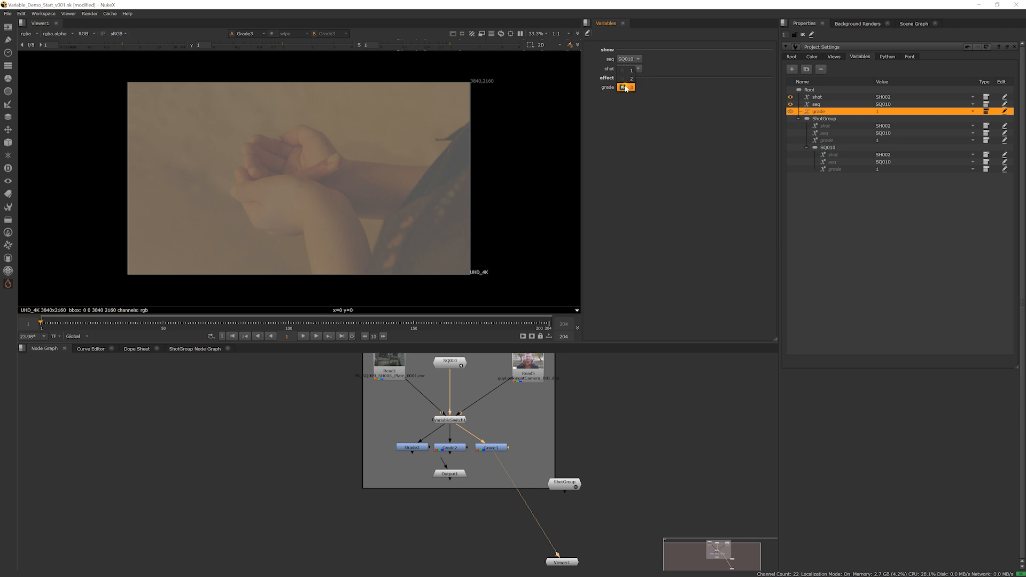
click(626, 70)
Move Output1 lower inside ShotGroup and add a second VariableSwitch between Grade2 and Output1
scroll(470, 448, up, 3)
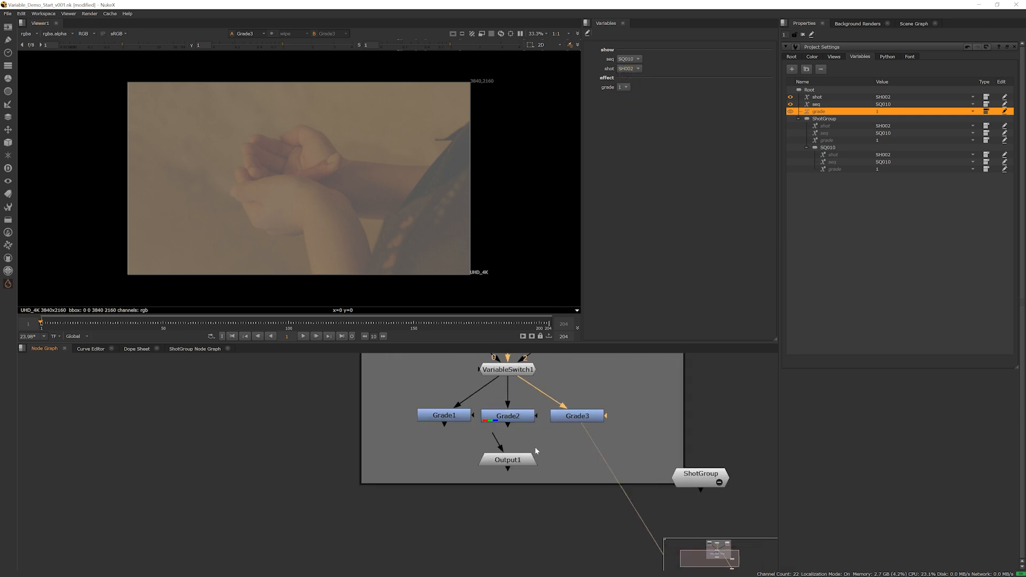
middle_drag(536, 448, 494, 448)
drag(469, 458, 471, 485)
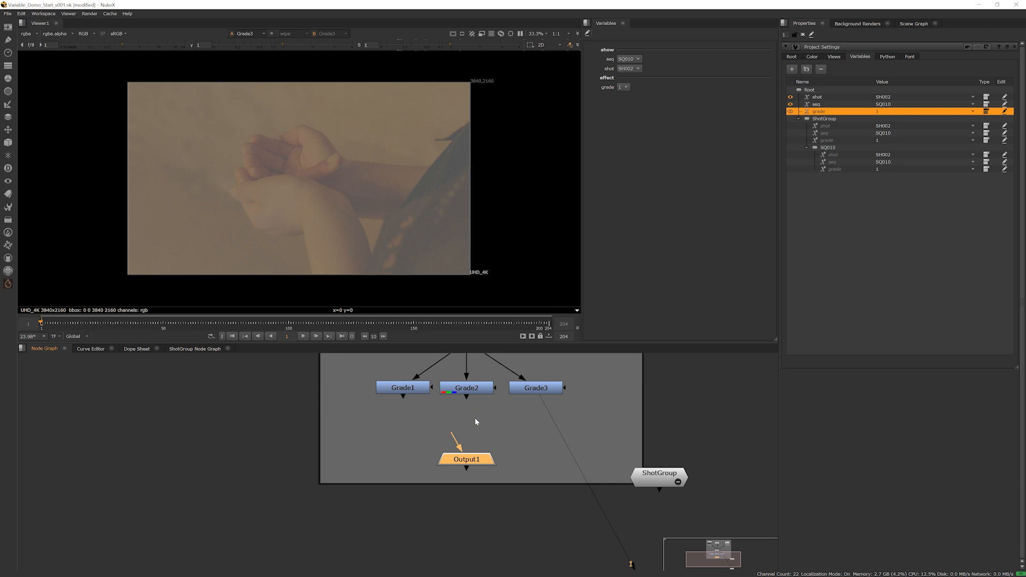
key(Tab)
text(va)
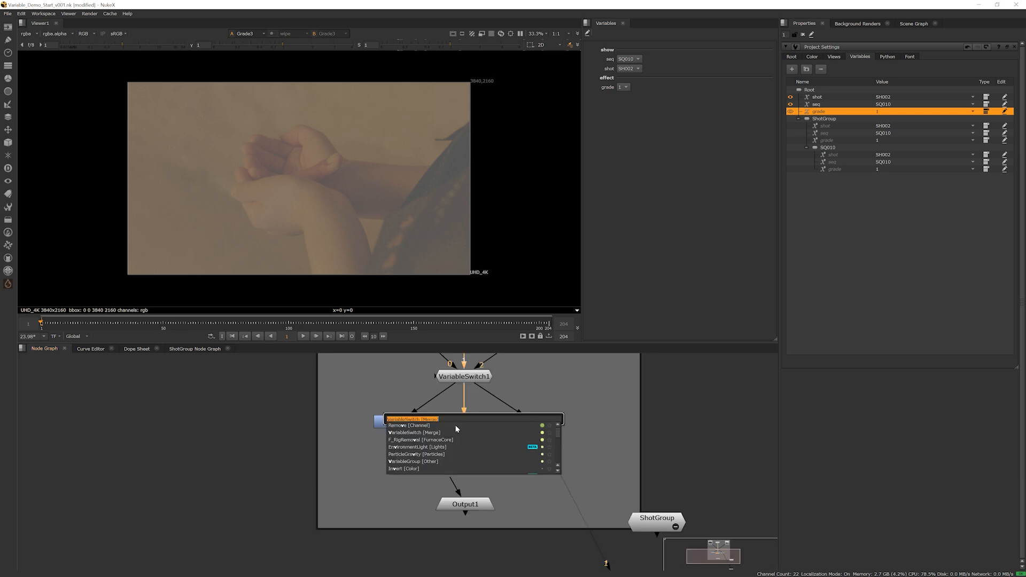
text(r)
key(Down)
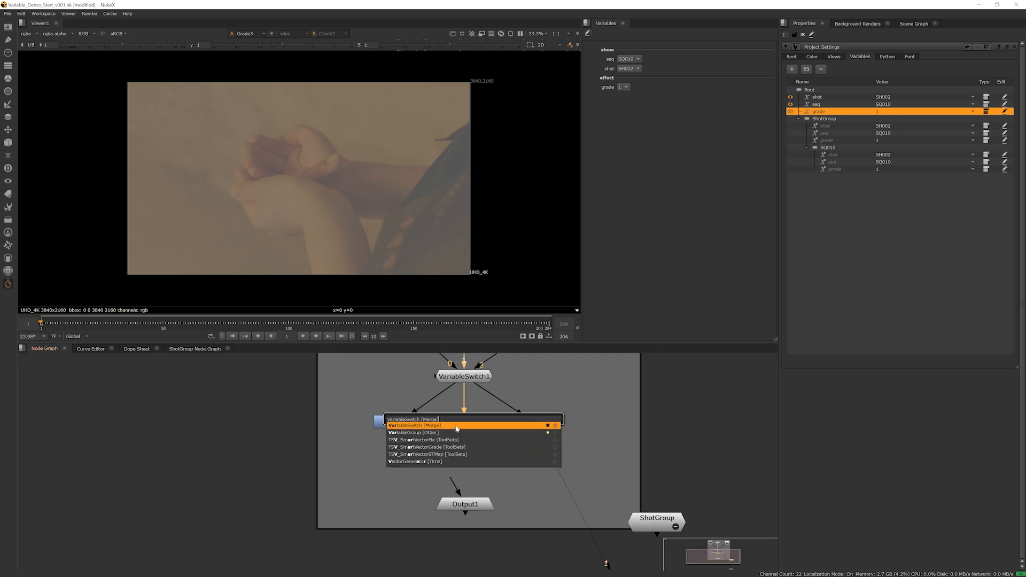
key(Return)
drag(480, 445, 487, 469)
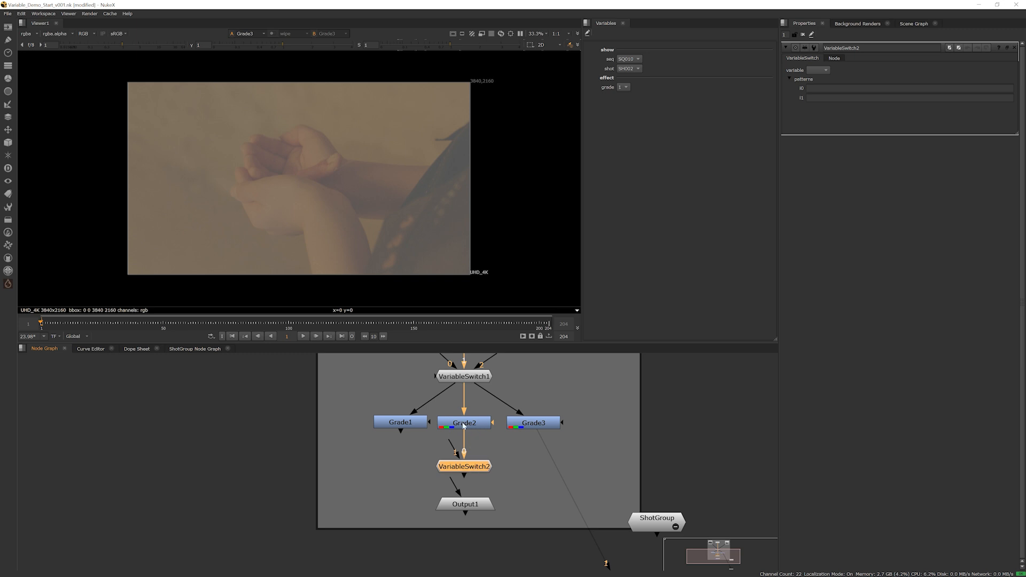
Connect VariableSwitch2's inputs 0, 1 and 2 to Grade1, Grade2 and Grade3, and feed Output1 from the switch
drag(451, 439, 467, 436)
drag(538, 428, 538, 428)
drag(464, 466, 475, 472)
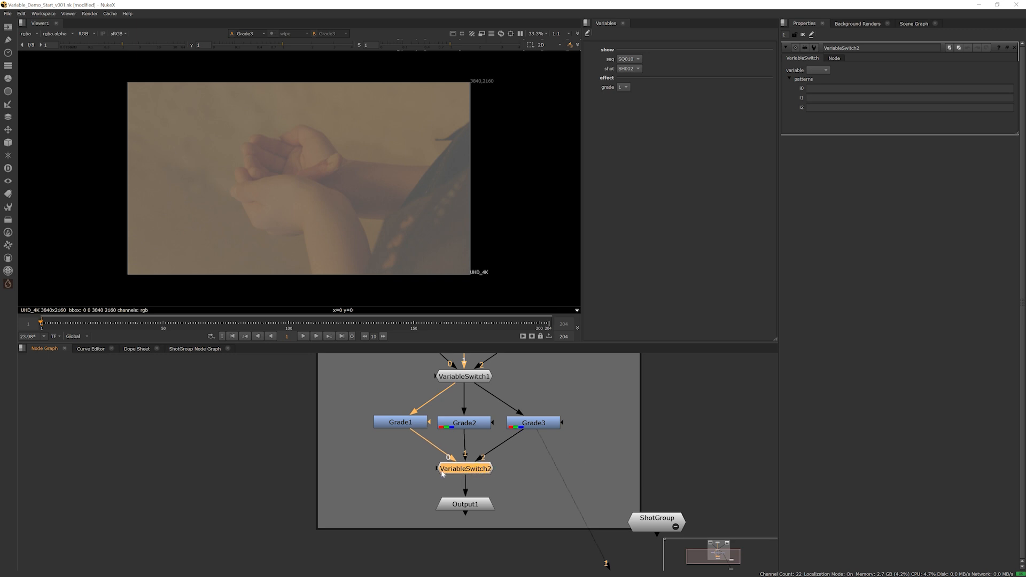
Set VariableSwitch2 to follow the grade variable, with patterns 1, 2 and 3 for inputs i0, i1 and i2
click(822, 70)
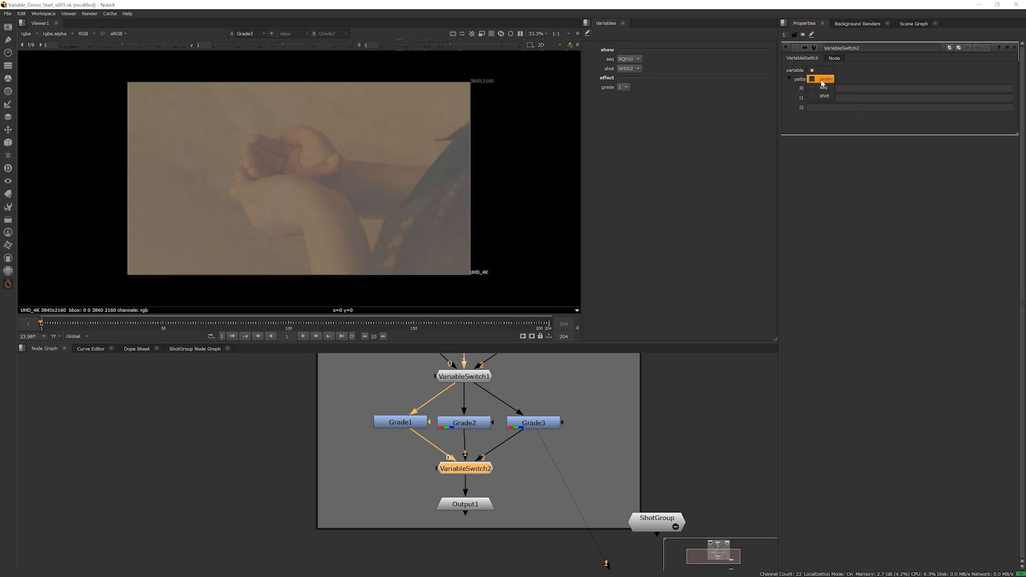
click(823, 79)
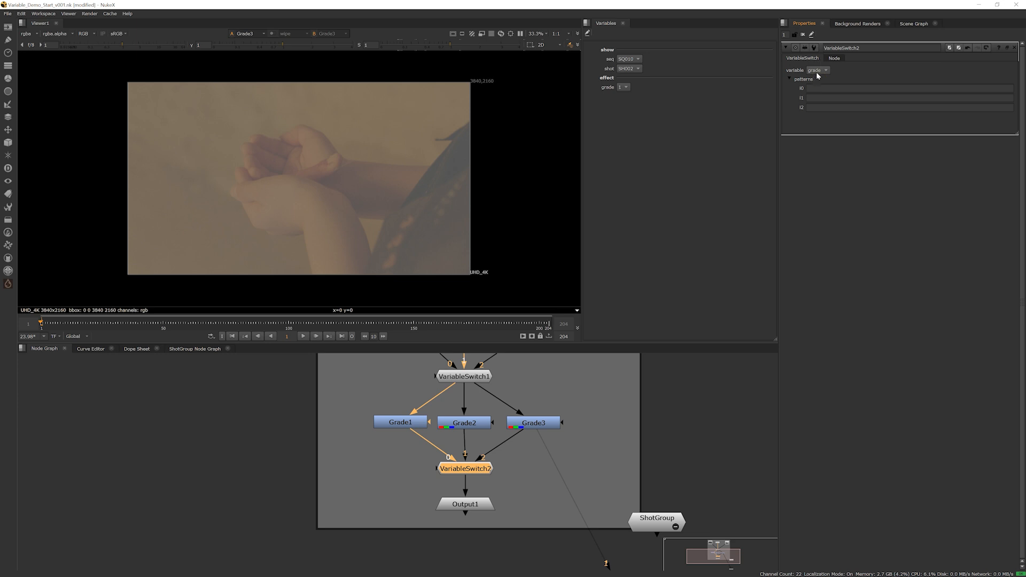
click(820, 88)
text(1)
key(Tab)
text(2)
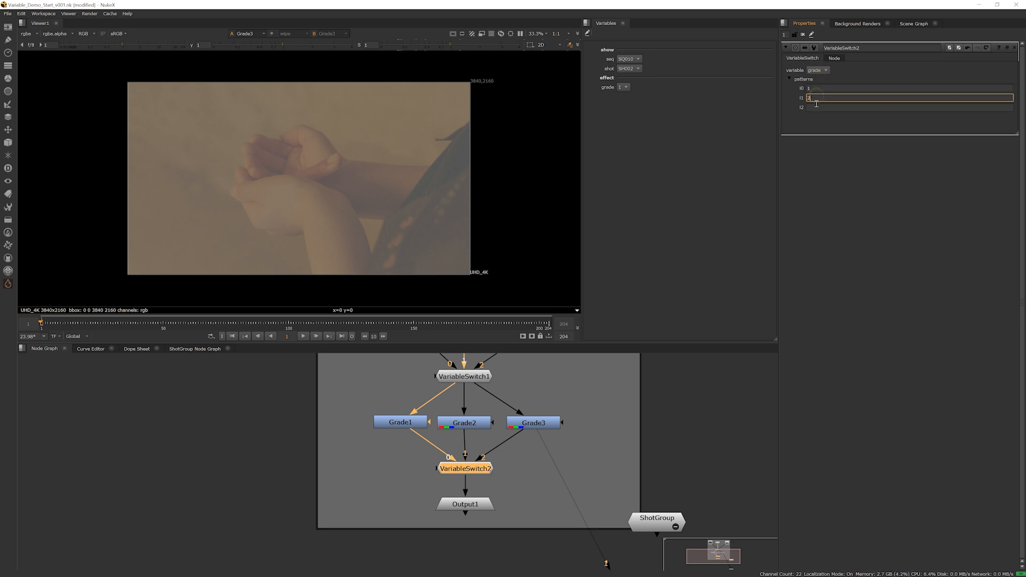
key(Tab)
text(3)
click(816, 122)
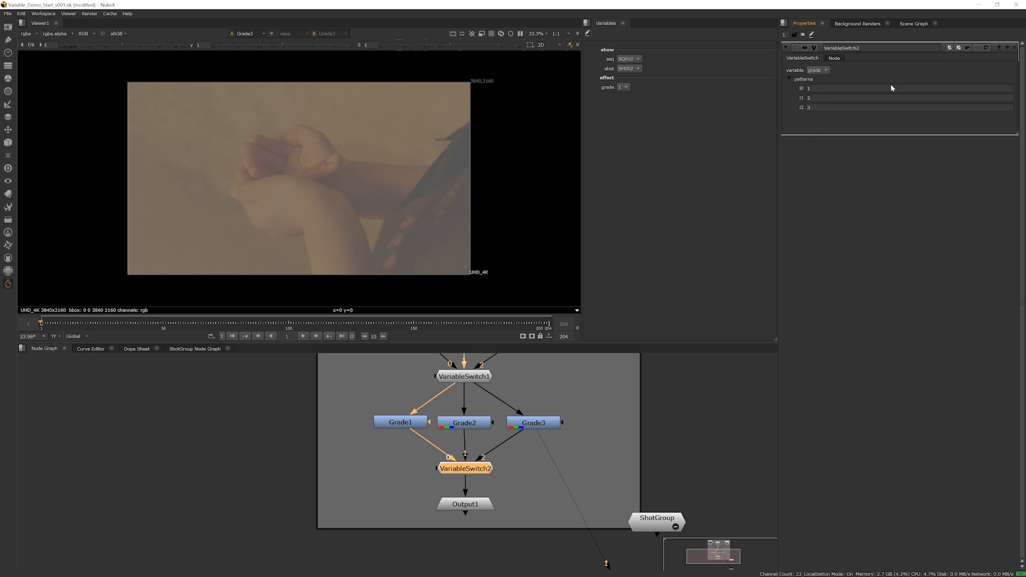
Show ShotGroup's output in the viewer and collapse the group in the node graph
middle_drag(623, 488, 585, 467)
click(599, 436)
key(1)
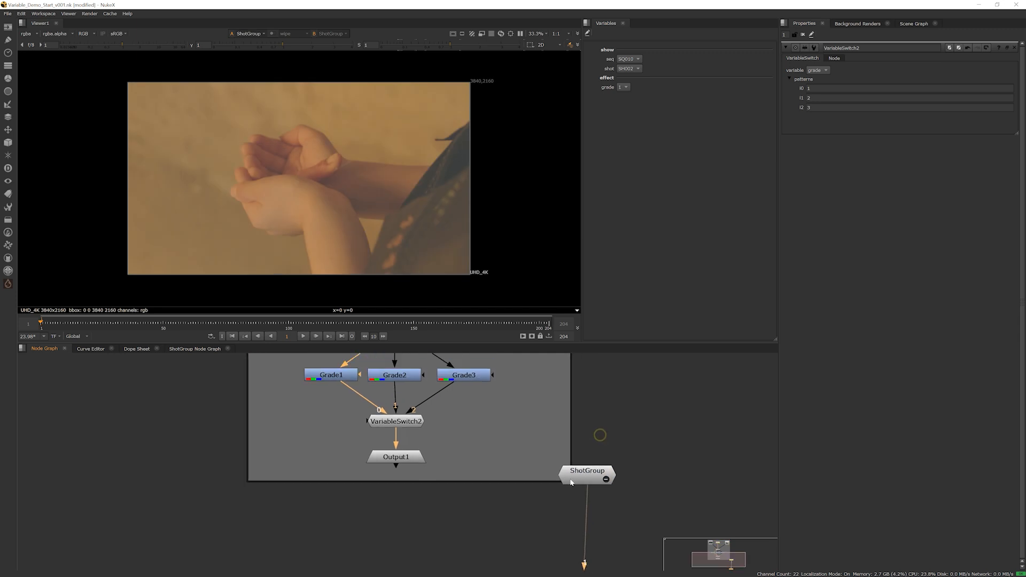
click(606, 480)
scroll(554, 466, down, 3)
scroll(544, 457, up, 2)
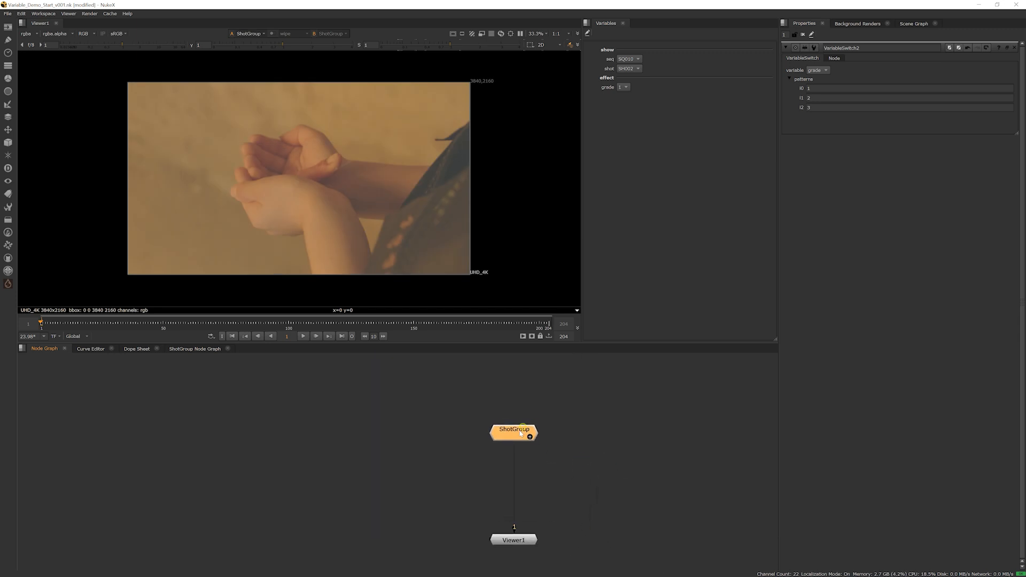
Set seq to SQ009 and cycle the grade variable through 2, 3 and 1 to compare the looks, finishing on 3
click(630, 59)
click(632, 52)
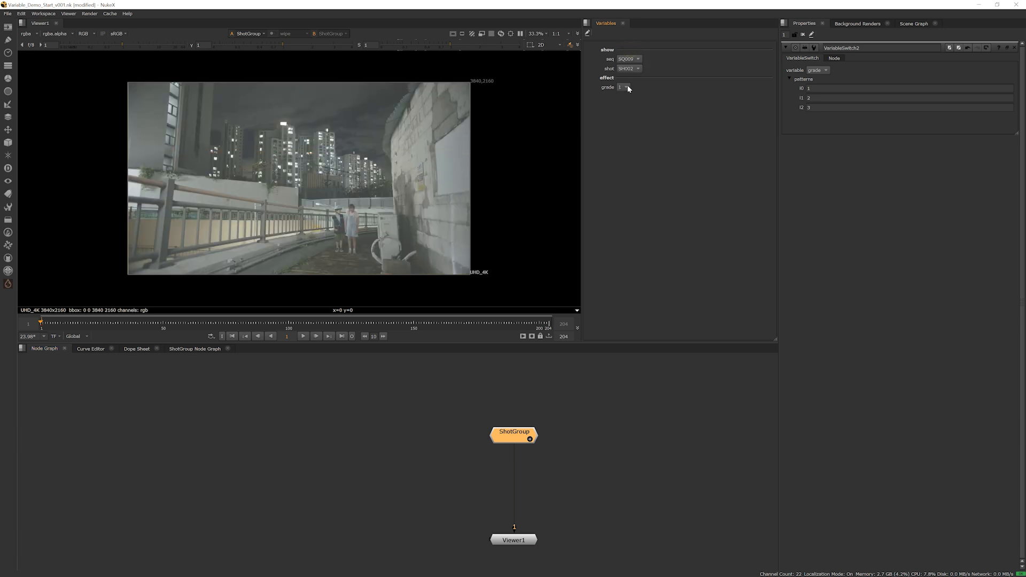
click(629, 97)
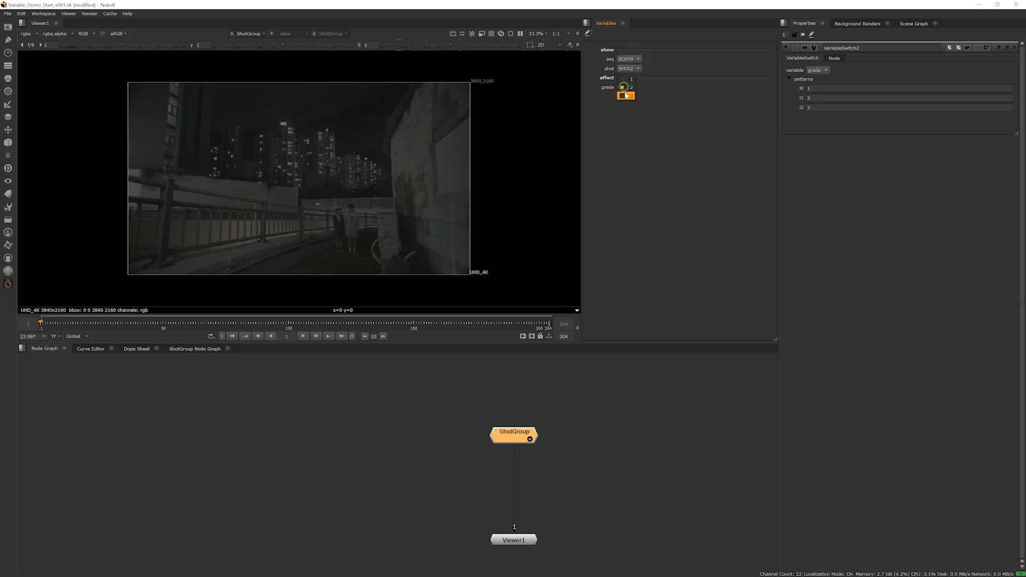
click(627, 96)
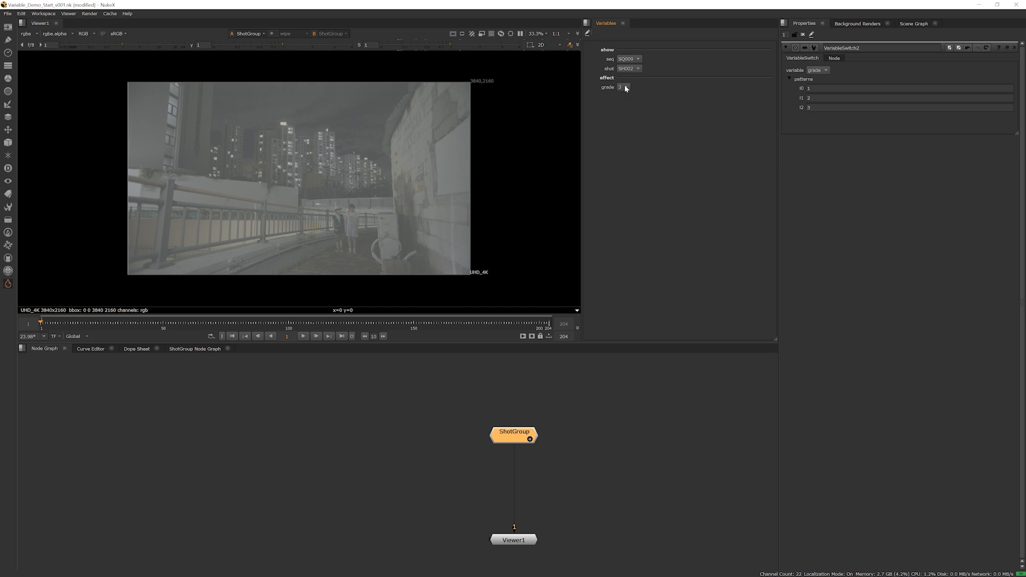
click(627, 88)
click(626, 78)
click(626, 87)
click(627, 78)
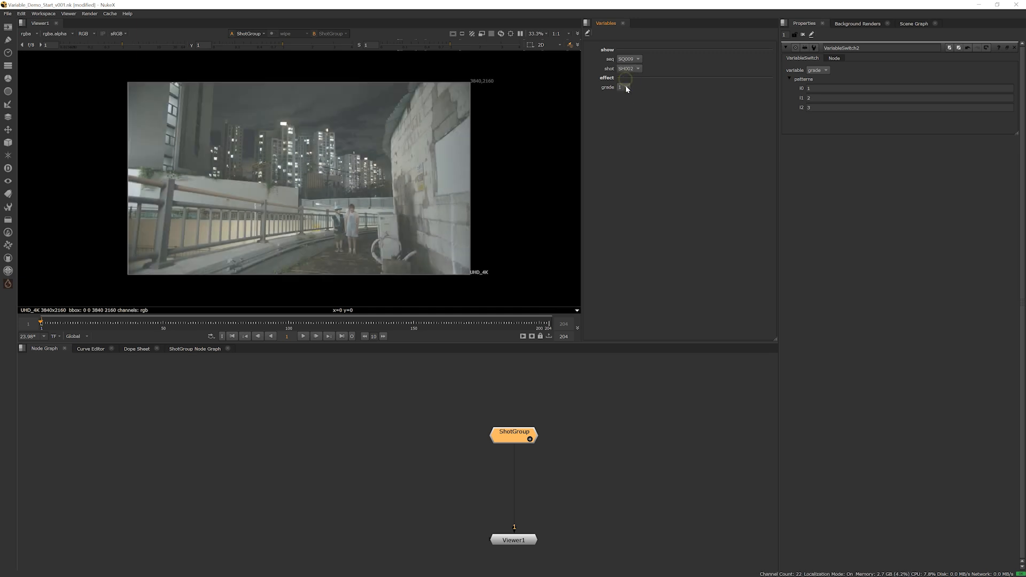
click(627, 97)
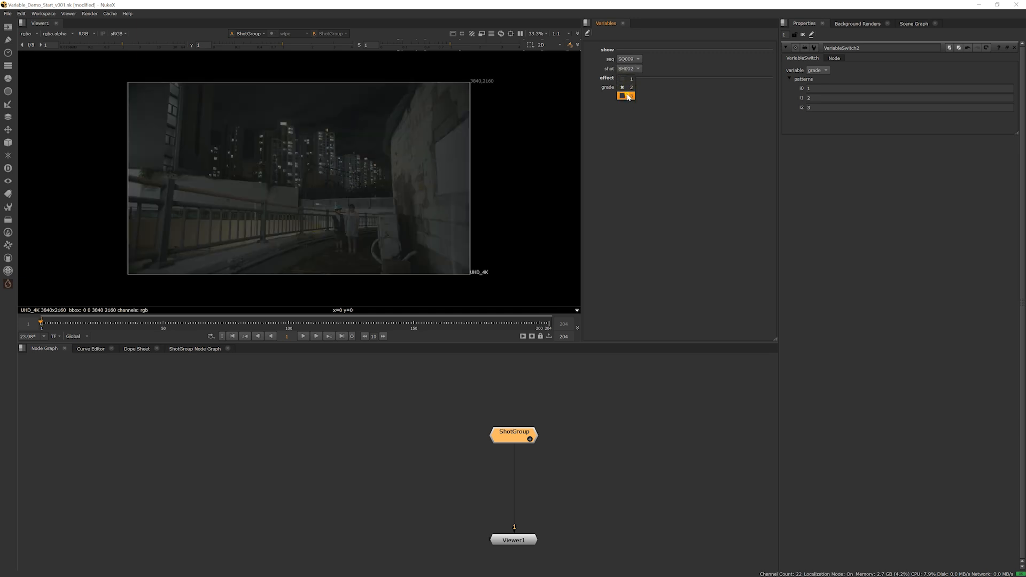
click(628, 97)
Set the seq variable to SQ010 and the shot variable to SH003
click(629, 59)
click(629, 68)
click(629, 68)
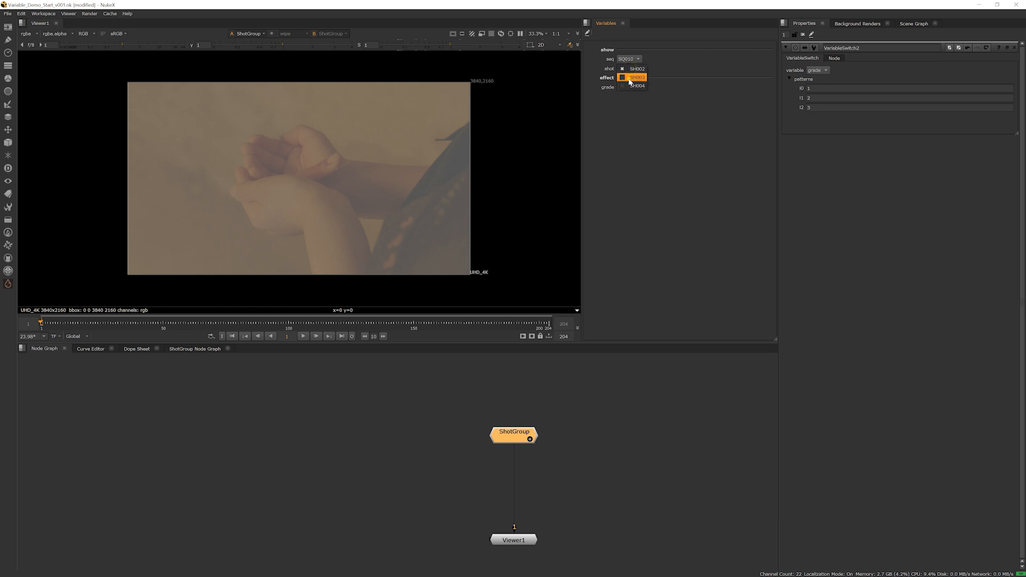
click(630, 77)
Compare grades 1 and 2 on the SH003 plate, finishing with the grade variable on 3
click(626, 87)
click(626, 88)
click(627, 87)
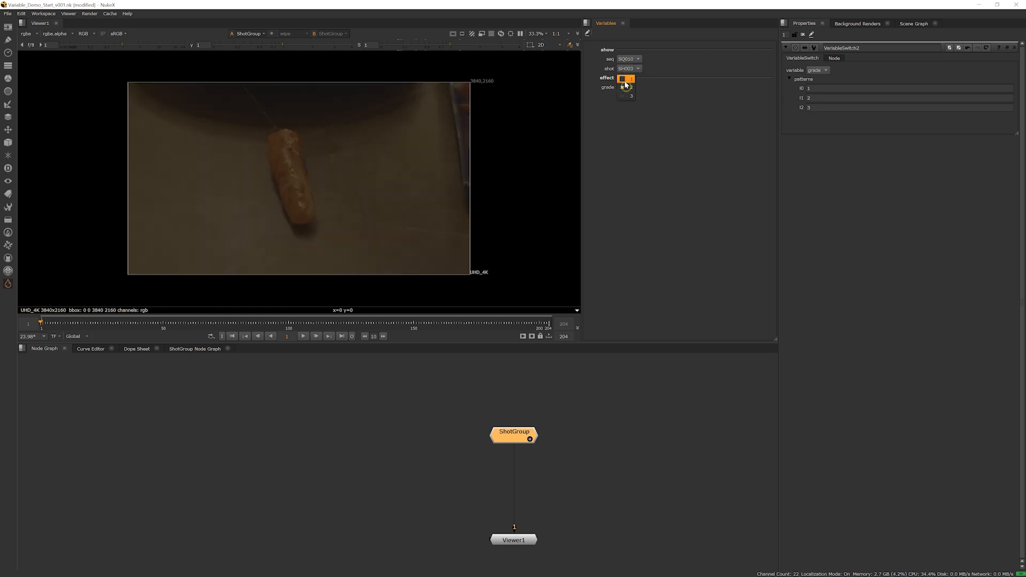
click(625, 80)
click(628, 95)
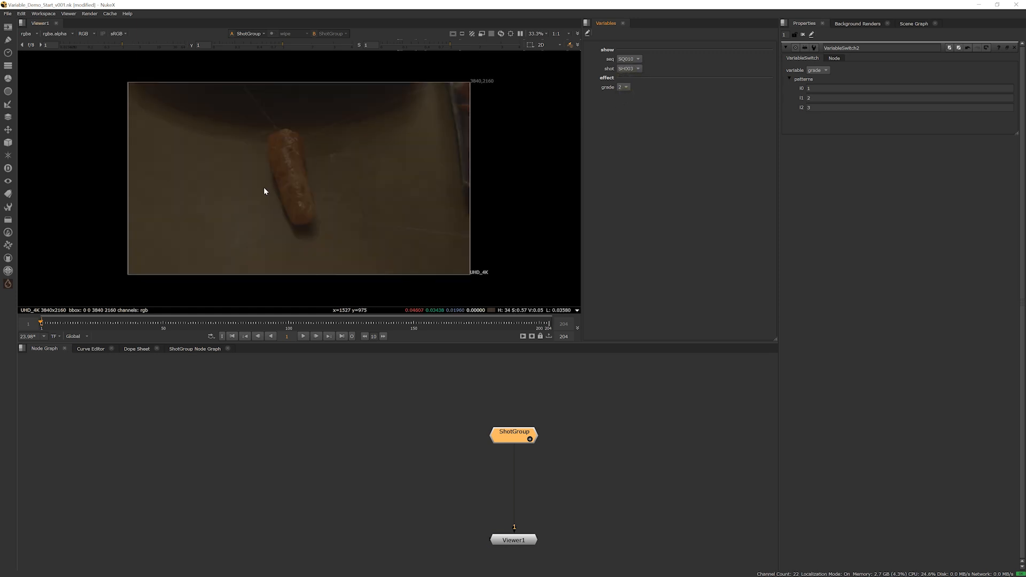
click(621, 94)
click(622, 96)
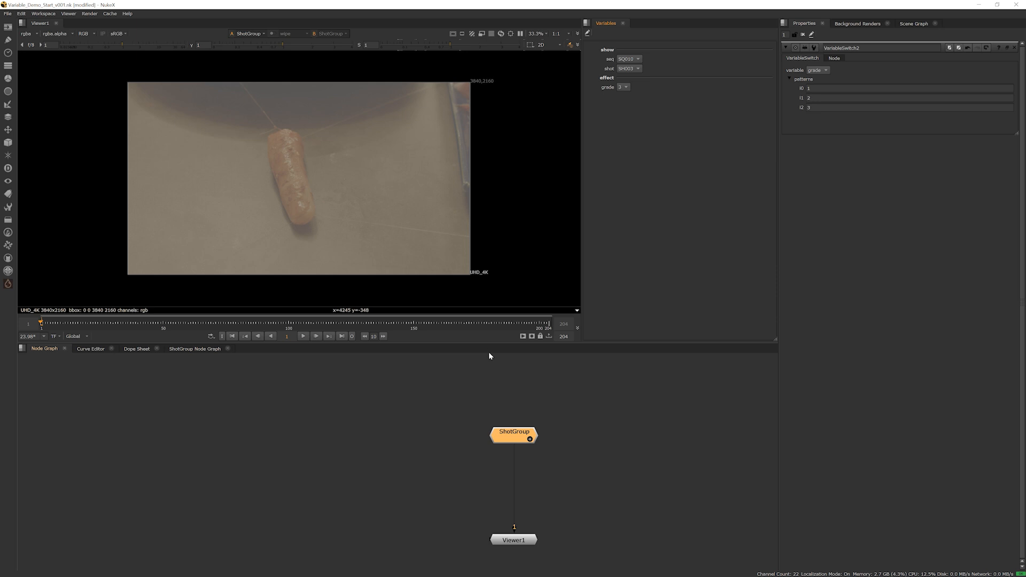
Expand ShotGroup in the node graph to examine its Read nodes, SQ010 group, VariableSwitches and Grade nodes
middle_drag(532, 441, 491, 427)
scroll(501, 426, down, 1)
click(491, 426)
middle_drag(374, 369, 422, 462)
scroll(458, 454, down, 2)
scroll(471, 434, up, 2)
middle_drag(511, 540, 502, 505)
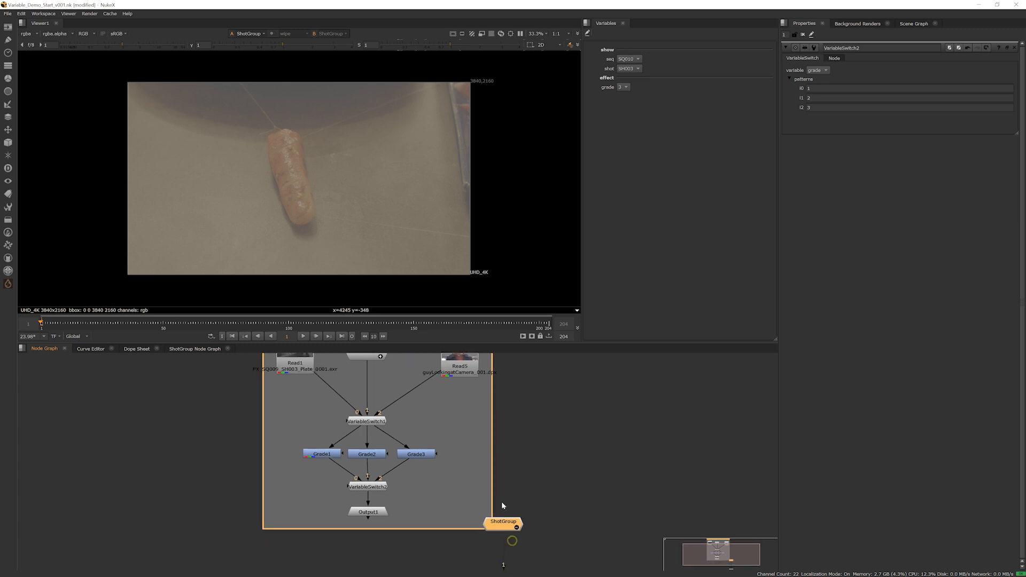
scroll(487, 481, down, 2)
middle_drag(472, 465, 470, 479)
scroll(463, 422, up, 2)
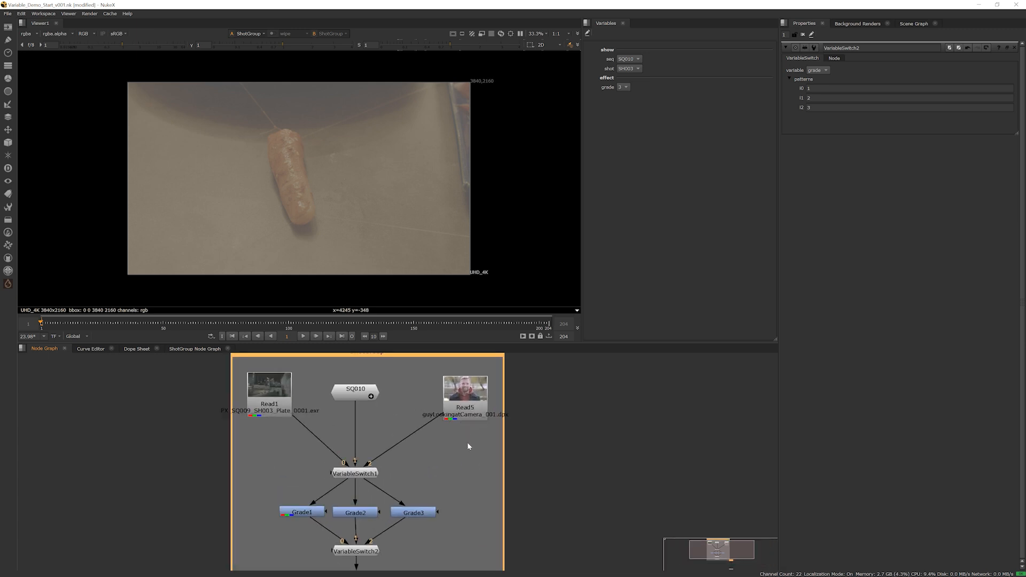
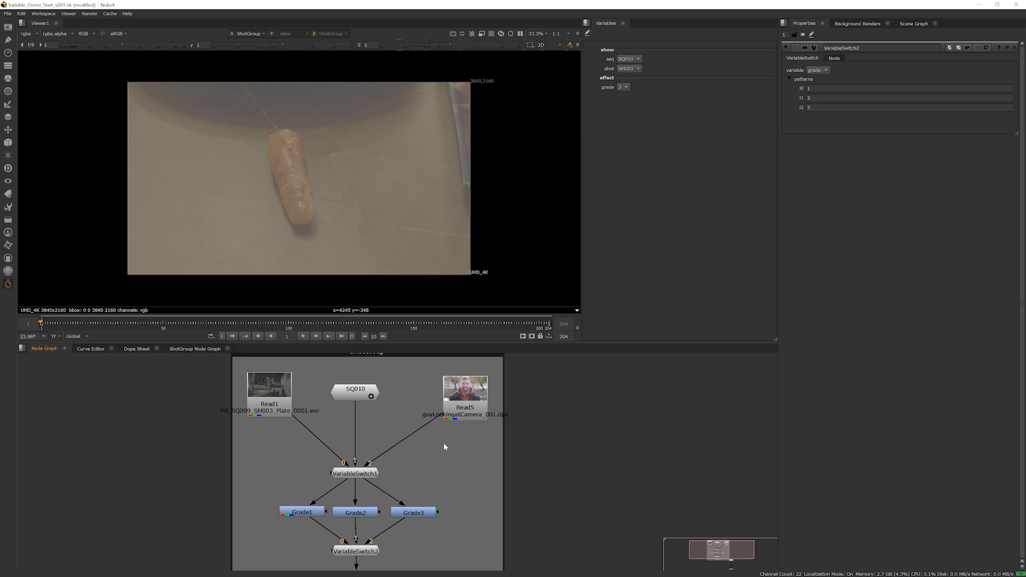
key(r)
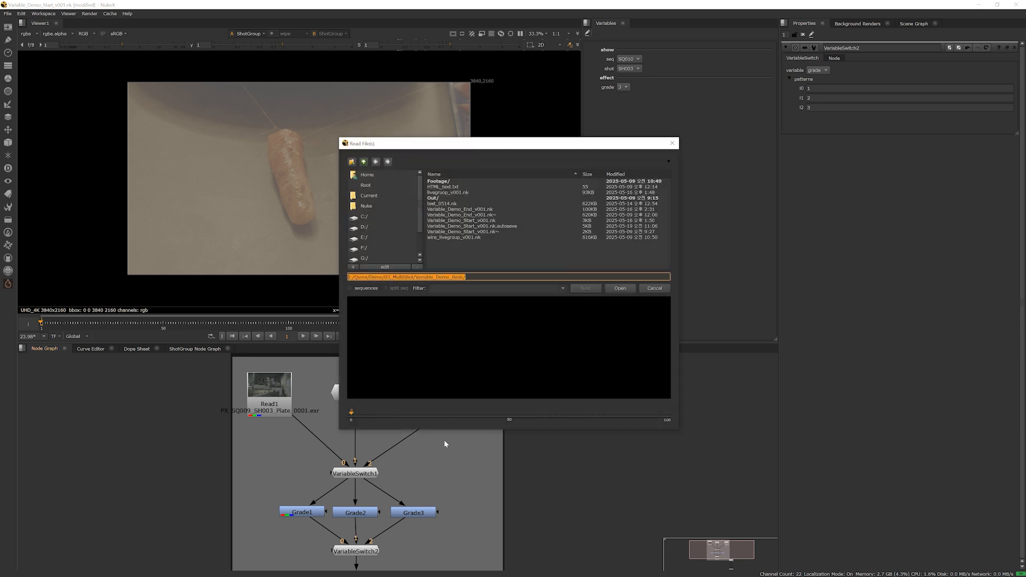
click(455, 195)
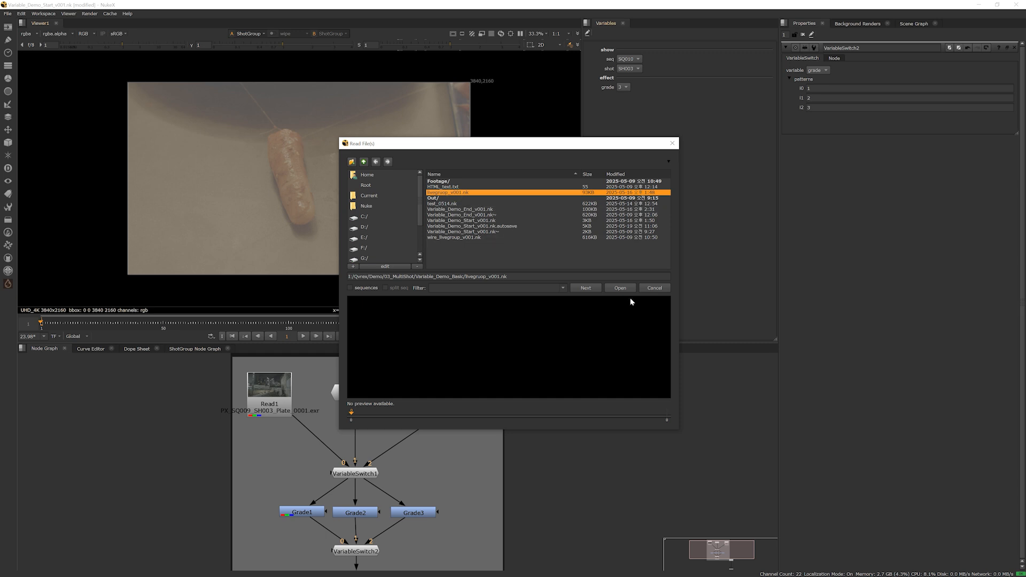
click(654, 288)
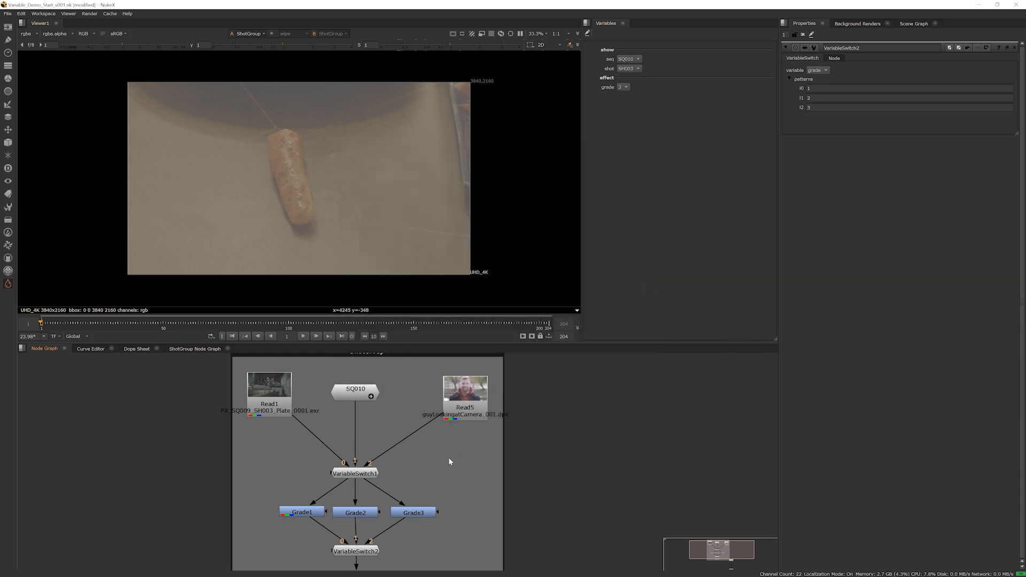
Add a LiveGroup node inside ShotGroup, placed below Read5 and beside VariableSwitch1
key(Tab)
text(livegr)
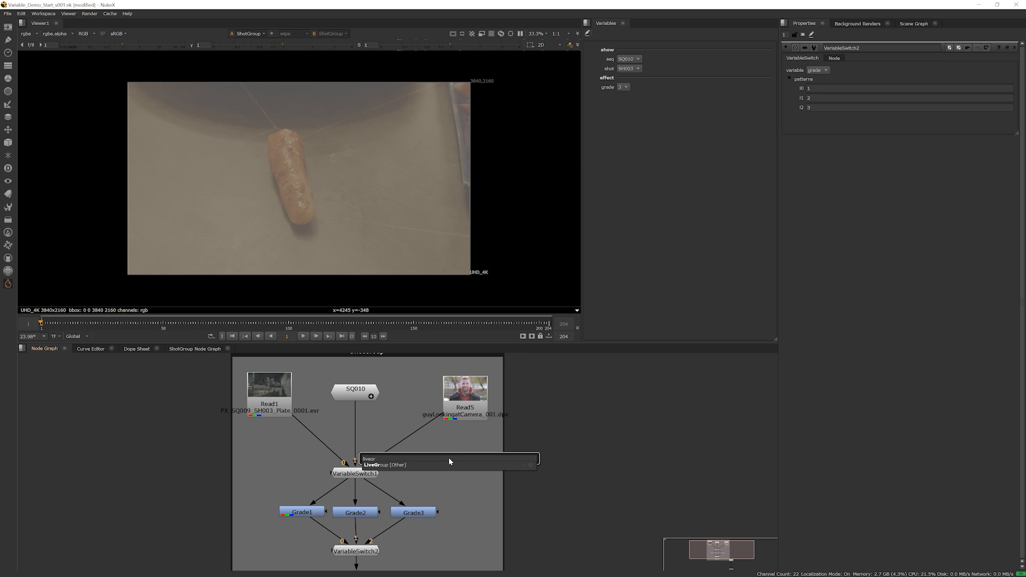
key(Return)
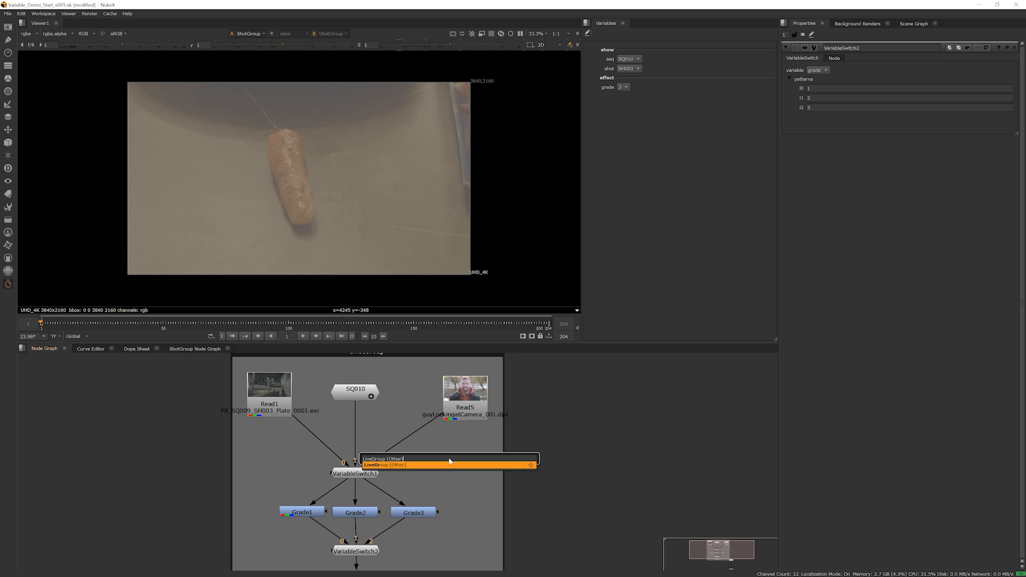
middle_drag(568, 445, 518, 483)
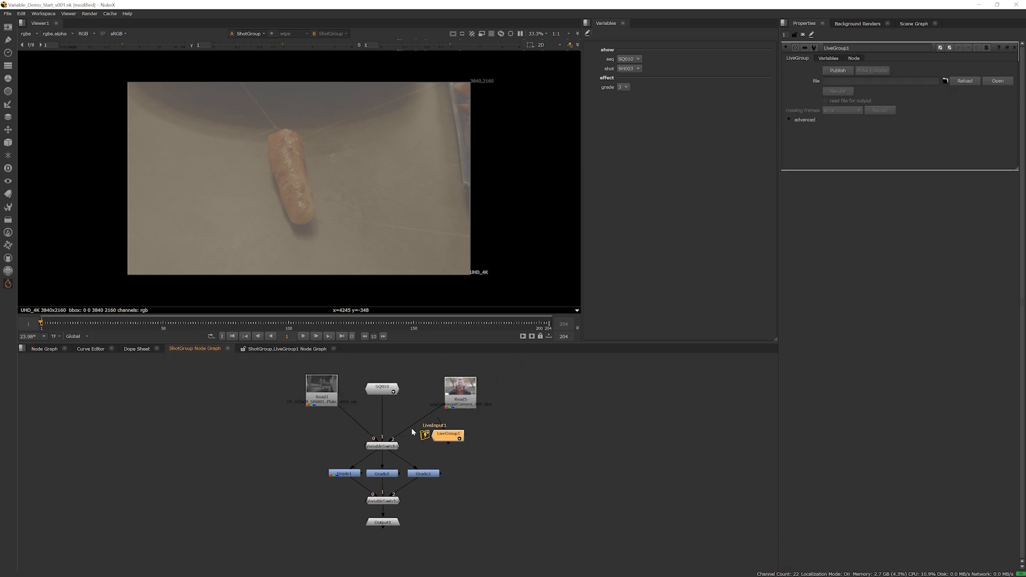
scroll(417, 430, up, 3)
drag(452, 443, 499, 463)
middle_drag(499, 465, 410, 476)
scroll(428, 473, up, 3)
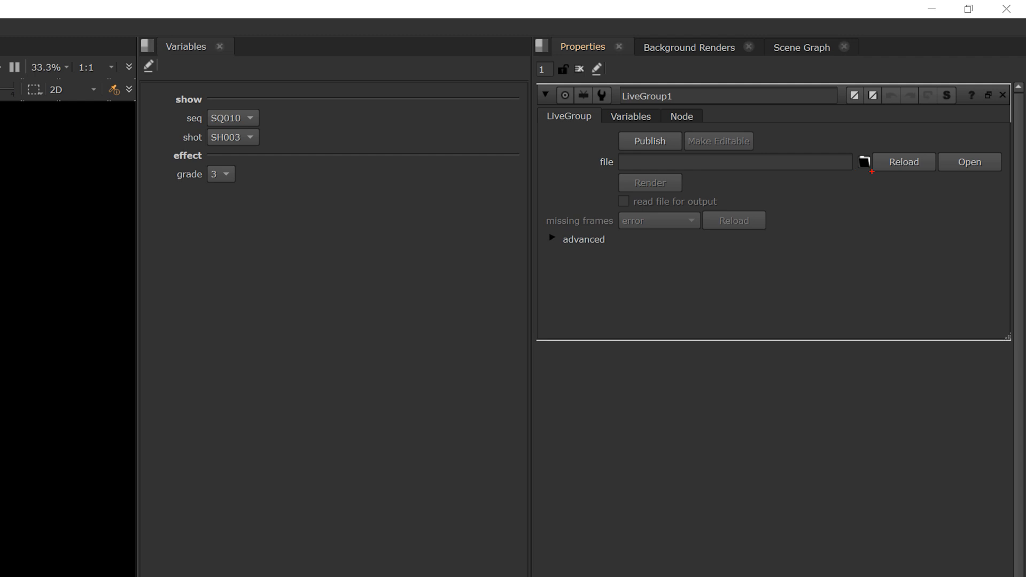
Load livegruop_v001.nk from the Variable_Demo_Basic folder into LiveGroup1, discarding its local changes
mouse_move(872, 171)
mouse_down()
mouse_move(843, 163)
mouse_move(873, 170)
mouse_up()
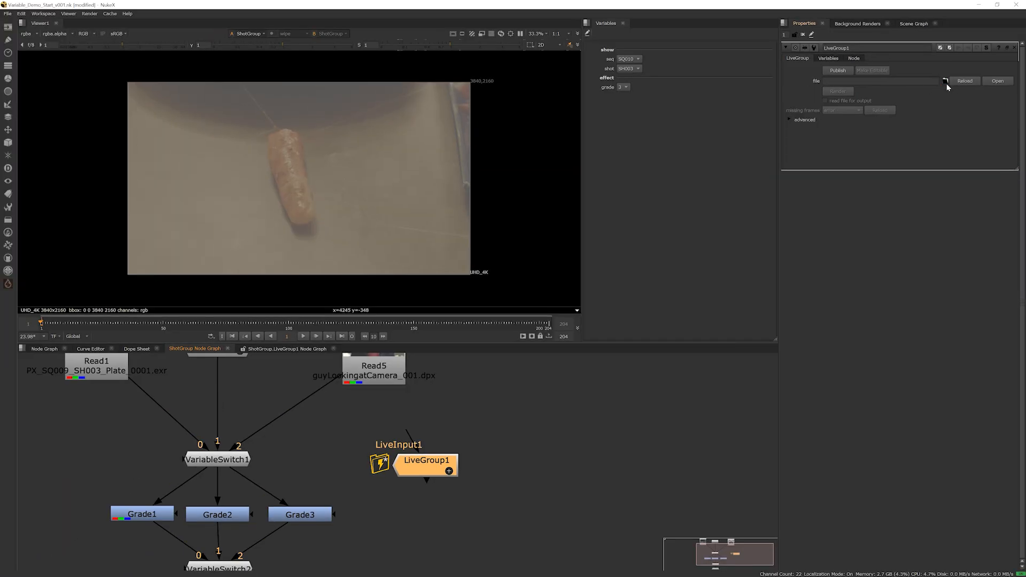
click(946, 82)
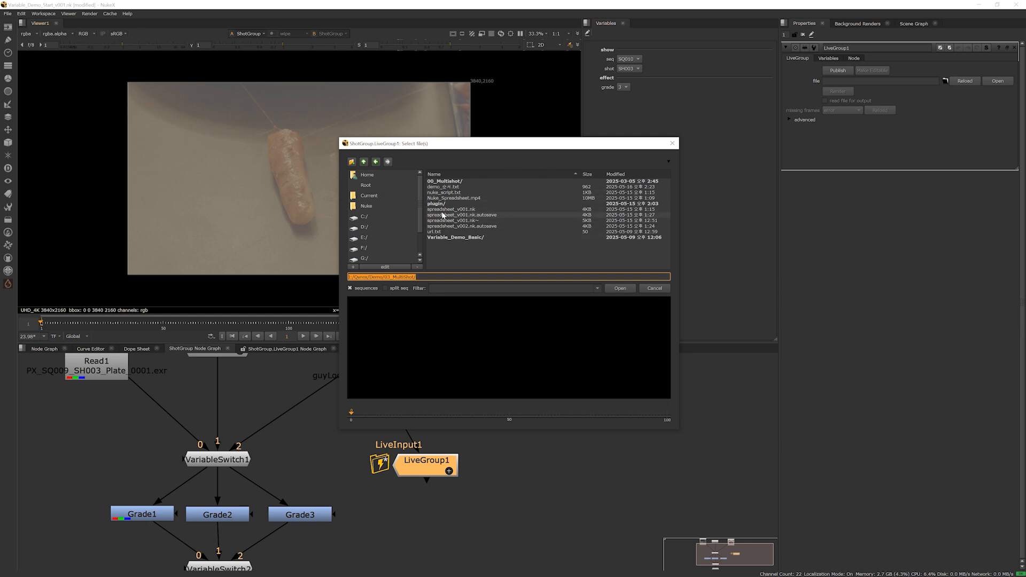
double_click(438, 237)
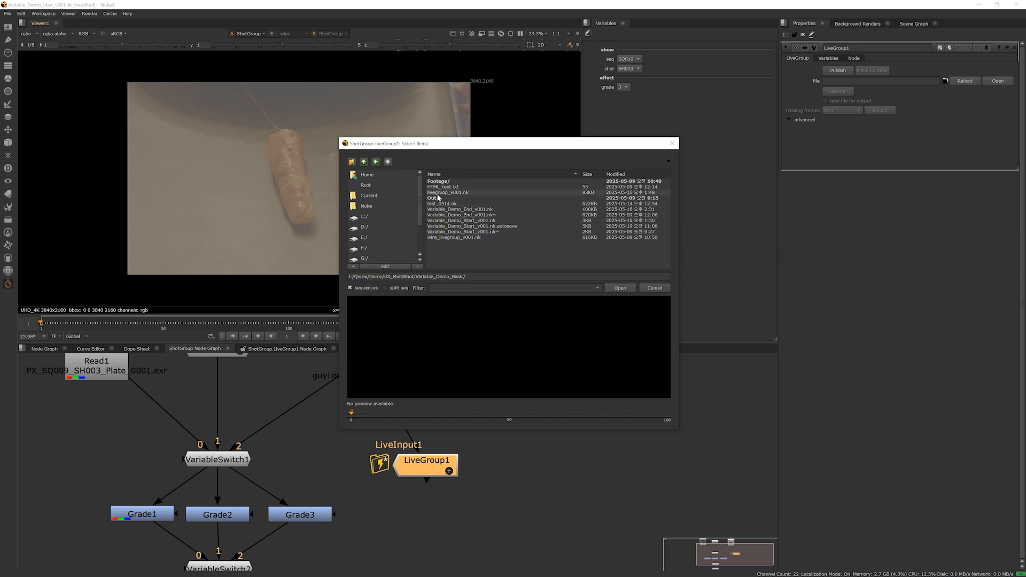
click(439, 193)
click(618, 289)
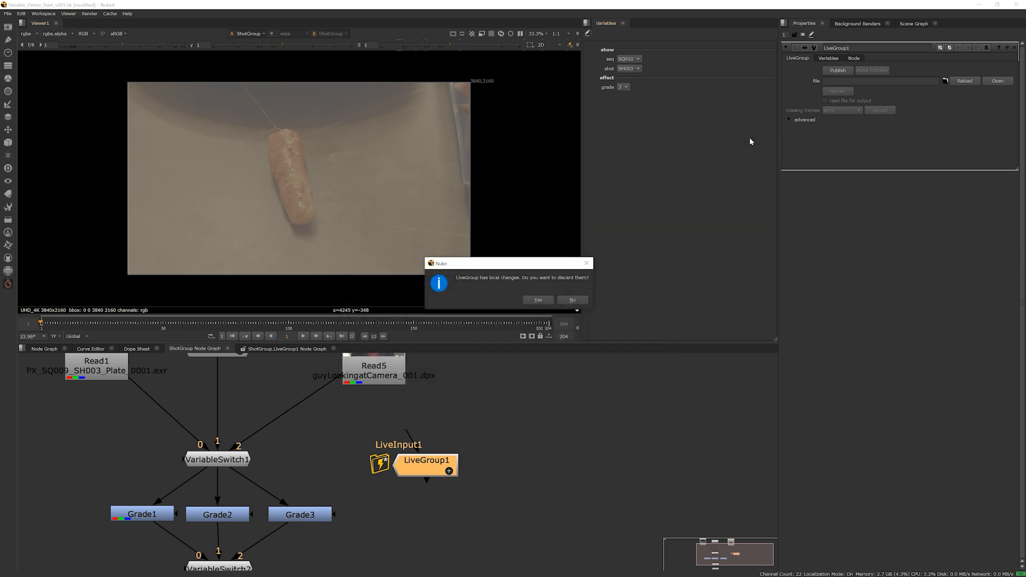
click(539, 300)
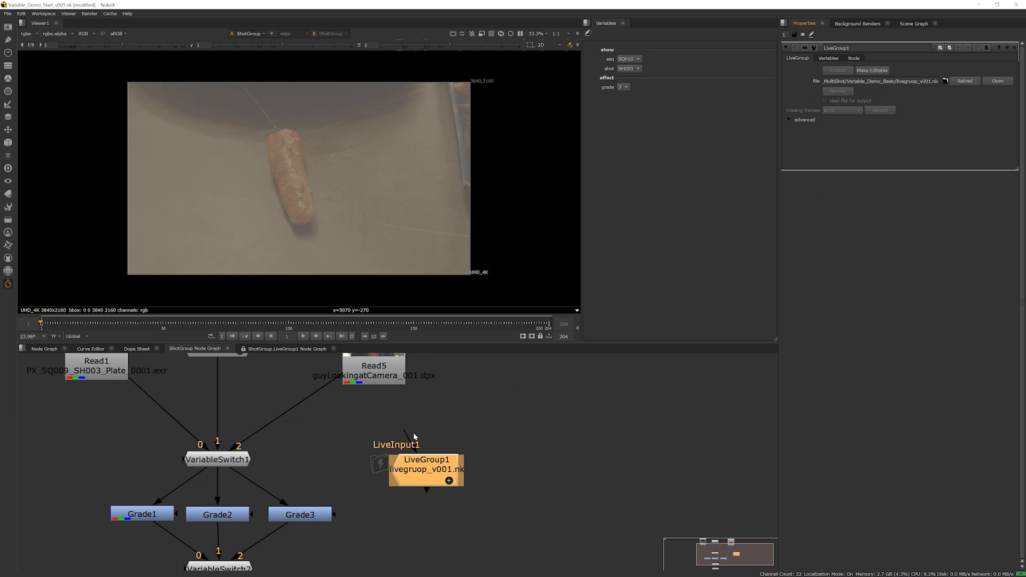
Connect LiveGroup1's input to Read5 and view LiveGroup1's output
drag(407, 432, 377, 377)
drag(438, 466, 427, 468)
key(1)
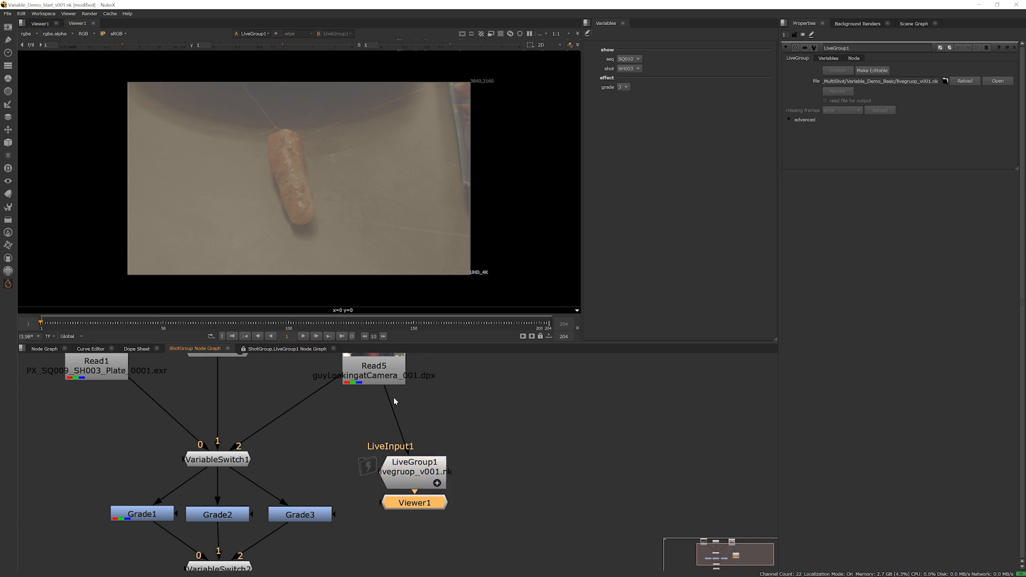
Compare the Read5 plate with LiveGroup1's output close up on the eyes, finishing on LiveGroup1
click(391, 377)
drag(407, 502, 356, 539)
scroll(424, 478, up, 5)
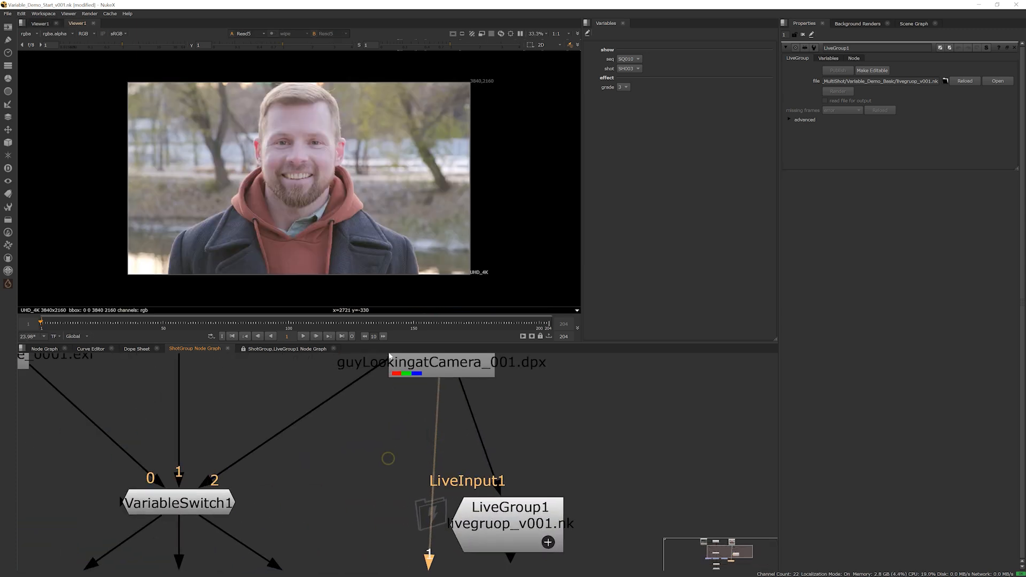
scroll(290, 174, up, 4)
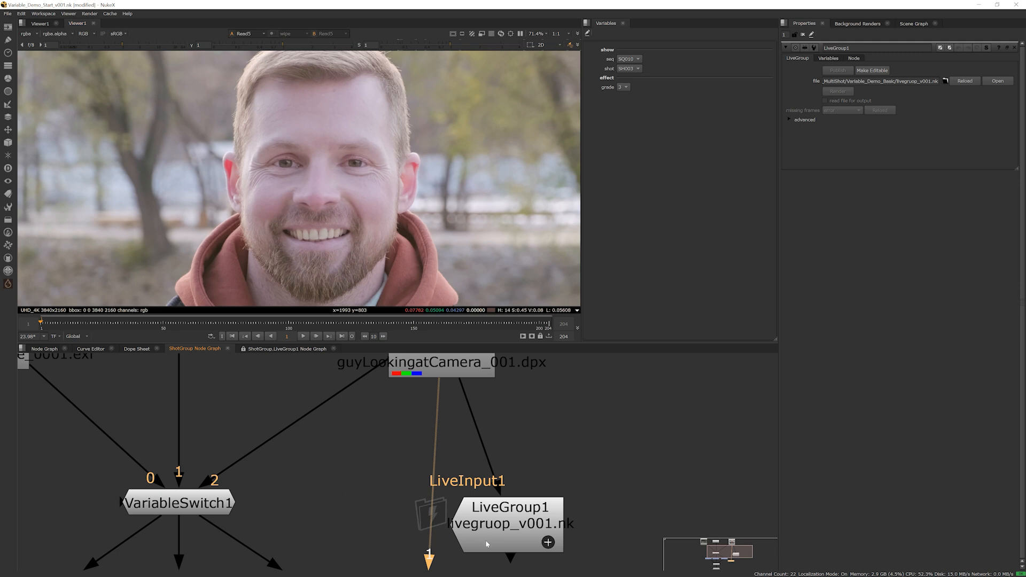
click(512, 528)
key(1)
click(431, 375)
key(1)
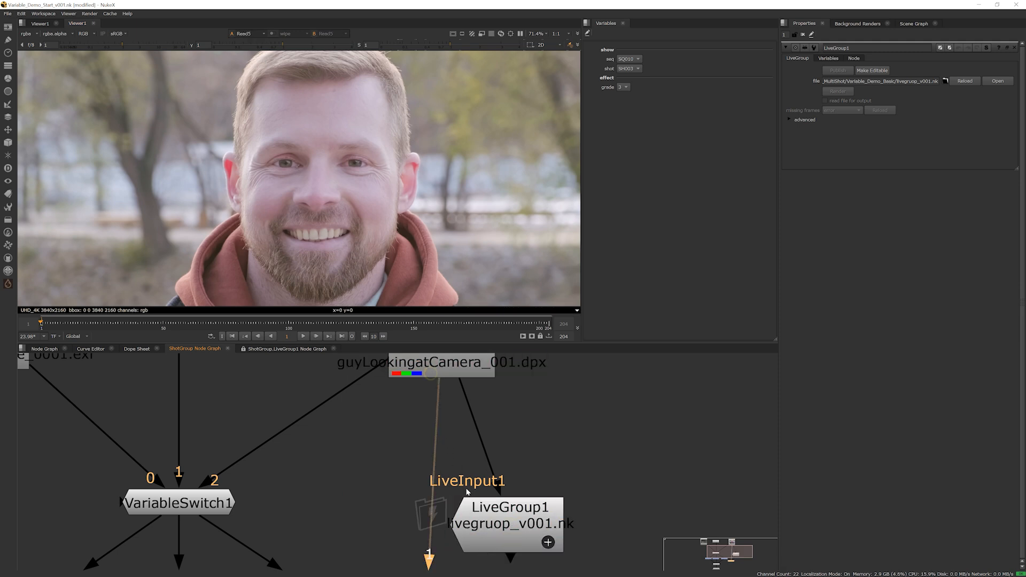
click(479, 516)
key(1)
scroll(496, 491, down, 4)
middle_drag(495, 519, 525, 497)
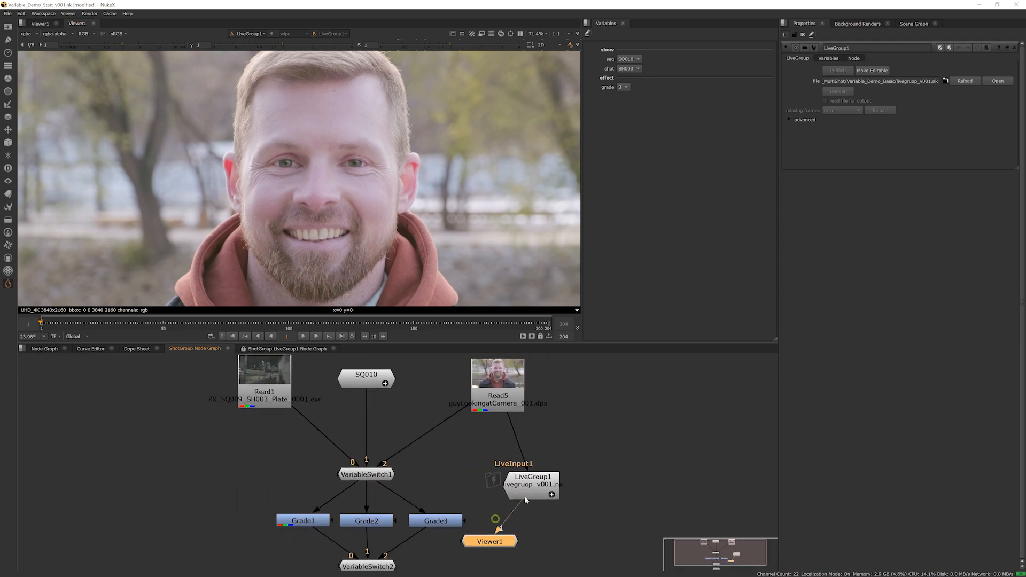
Expand LiveGroup1 to examine its Tracker, Roto and HueShift nodes, and collapse it again
click(552, 494)
scroll(497, 422, down, 4)
middle_drag(477, 451, 448, 474)
scroll(448, 474, up, 3)
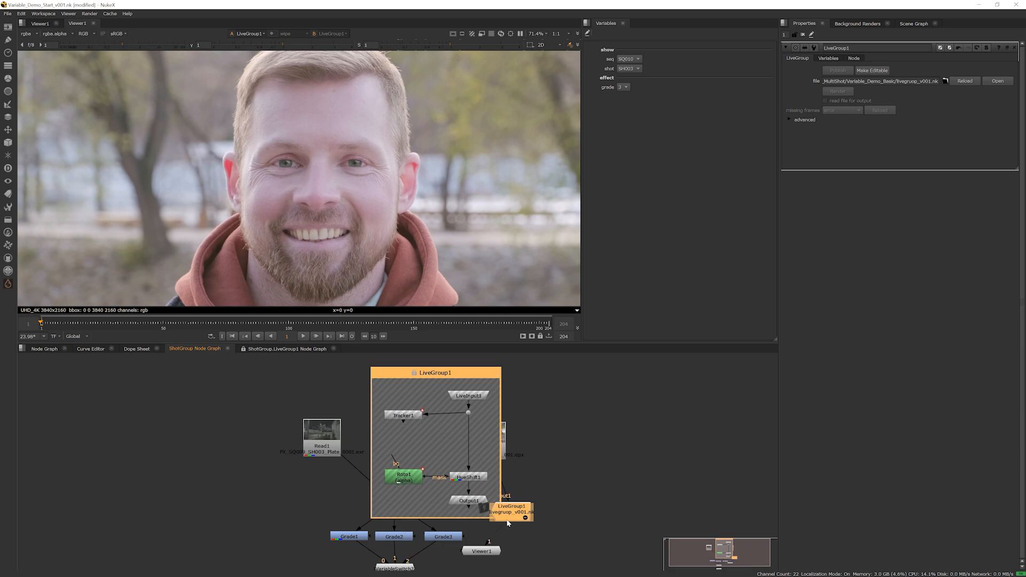
click(526, 518)
click(526, 518)
click(526, 518)
click(525, 518)
click(526, 518)
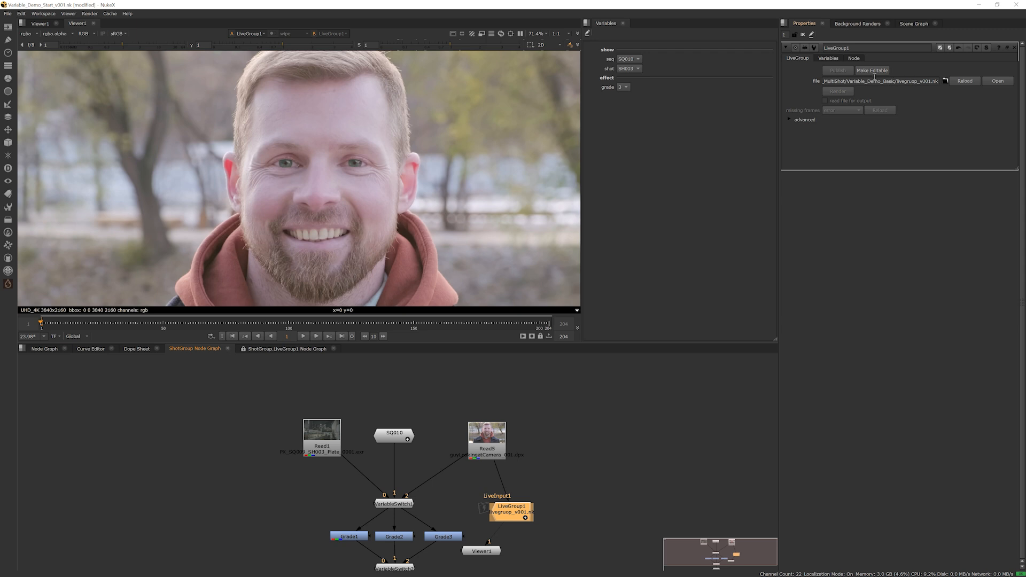
Move Viewer1 below LiveGroup1 and Output1 further below VariableSwitch2 to make room in the ShotGroup graph
middle_drag(520, 472, 568, 421)
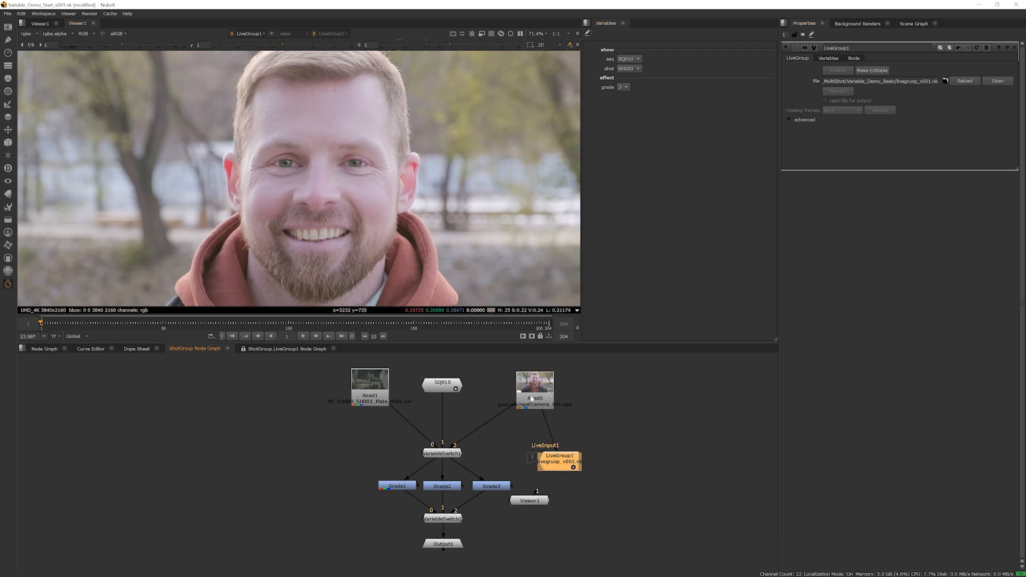
drag(544, 481, 553, 460)
scroll(547, 480, up, 3)
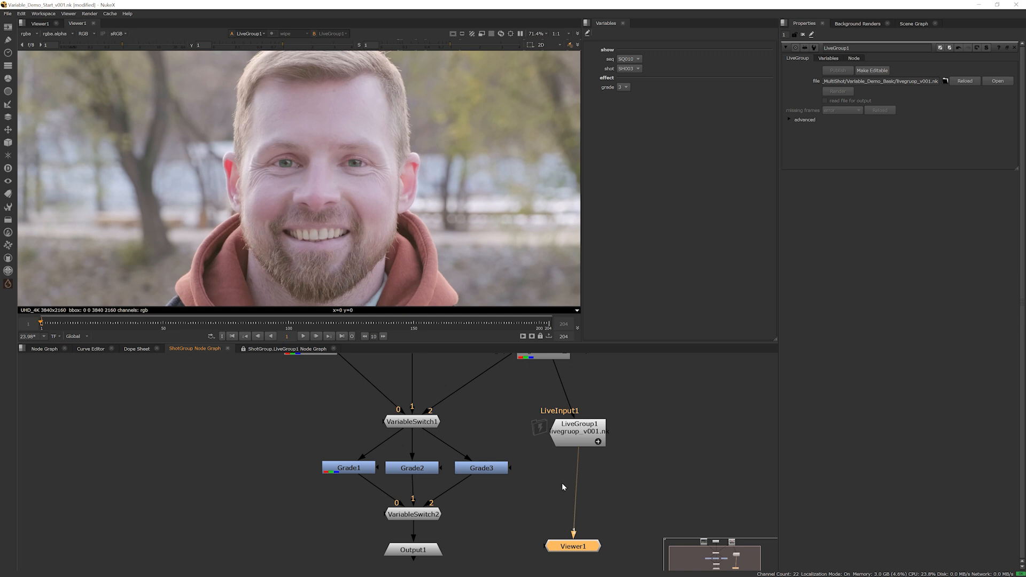
middle_drag(562, 486, 447, 500)
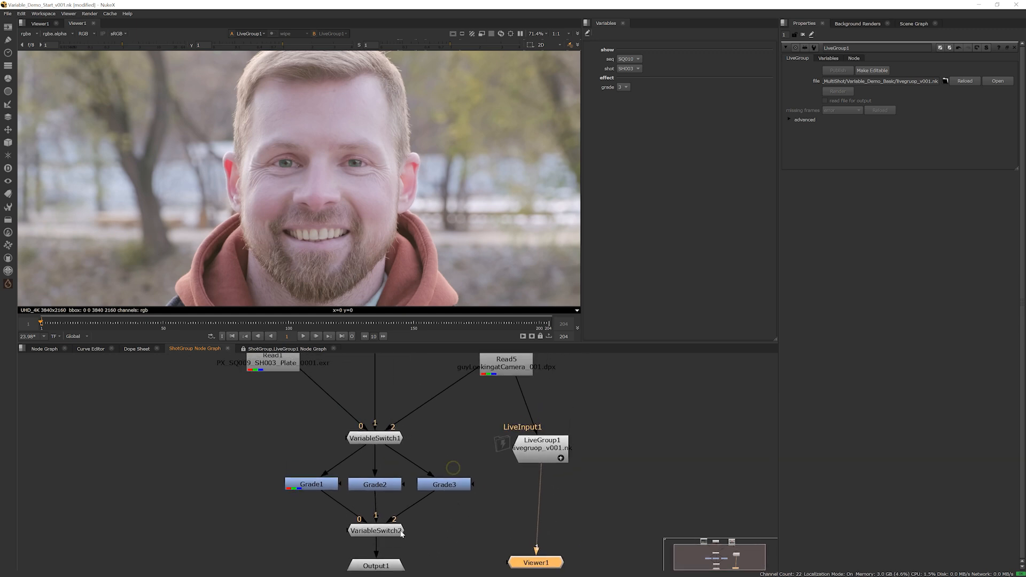
scroll(388, 541, down, 2)
middle_drag(429, 536, 419, 485)
drag(362, 516, 363, 567)
Add a root-level variable named EyesColour in the project settings
click(624, 464)
key(s)
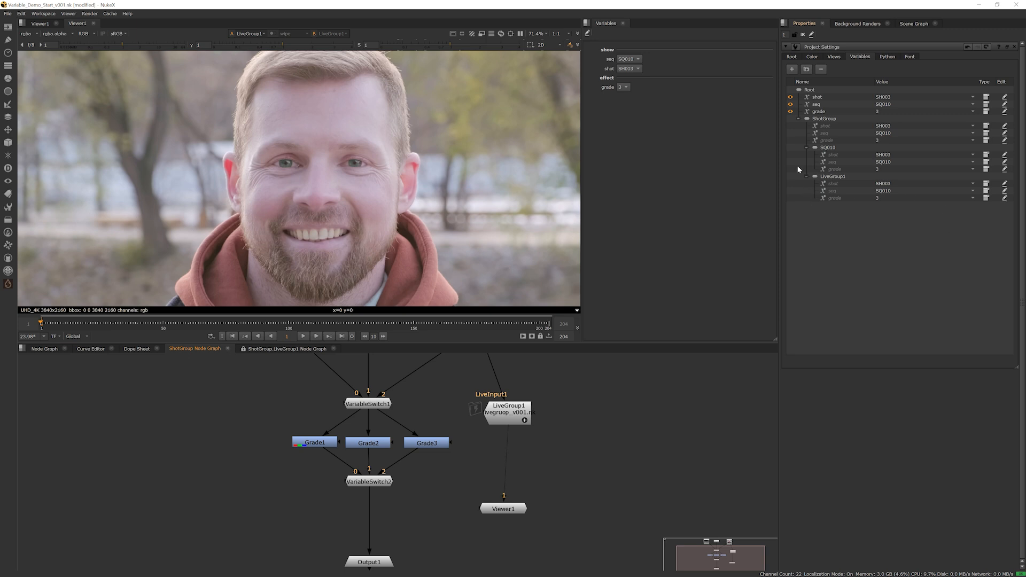
click(808, 89)
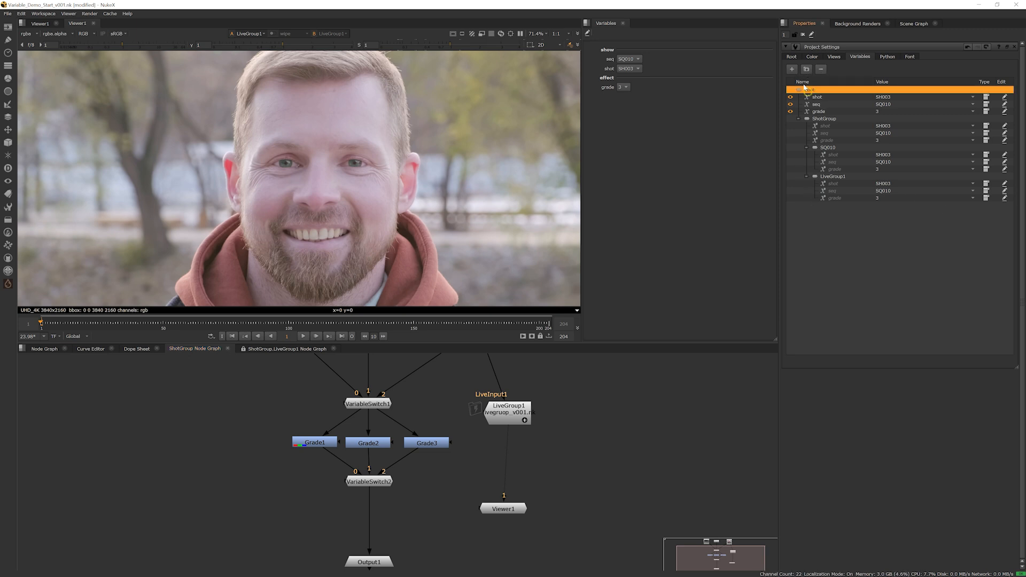
click(795, 71)
double_click(820, 119)
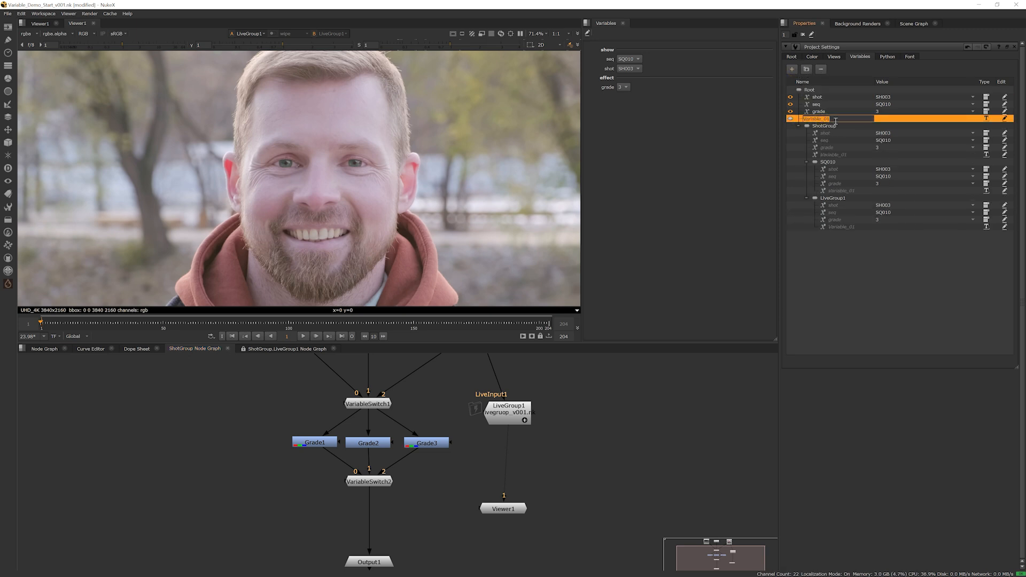
text(EyesColour)
key(Return)
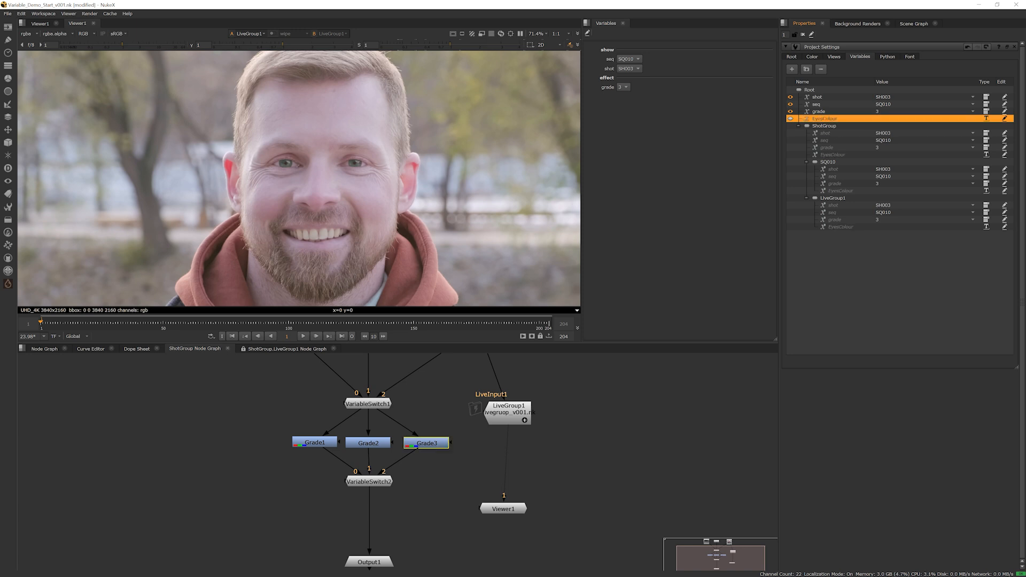
Make EyesColour a list variable labelled EyeColour with the options on and off
click(986, 119)
click(987, 125)
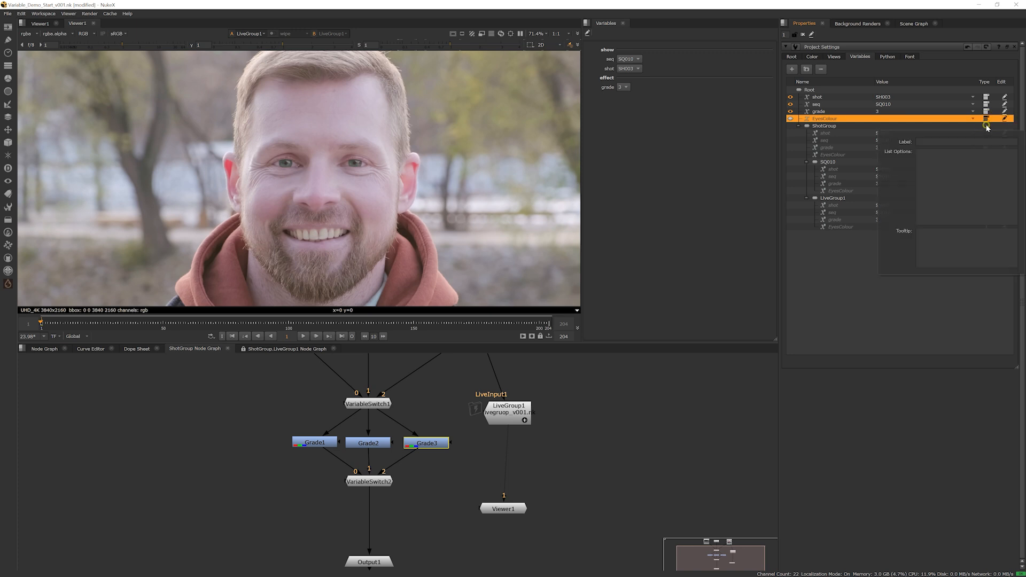
click(926, 142)
text(Eye)
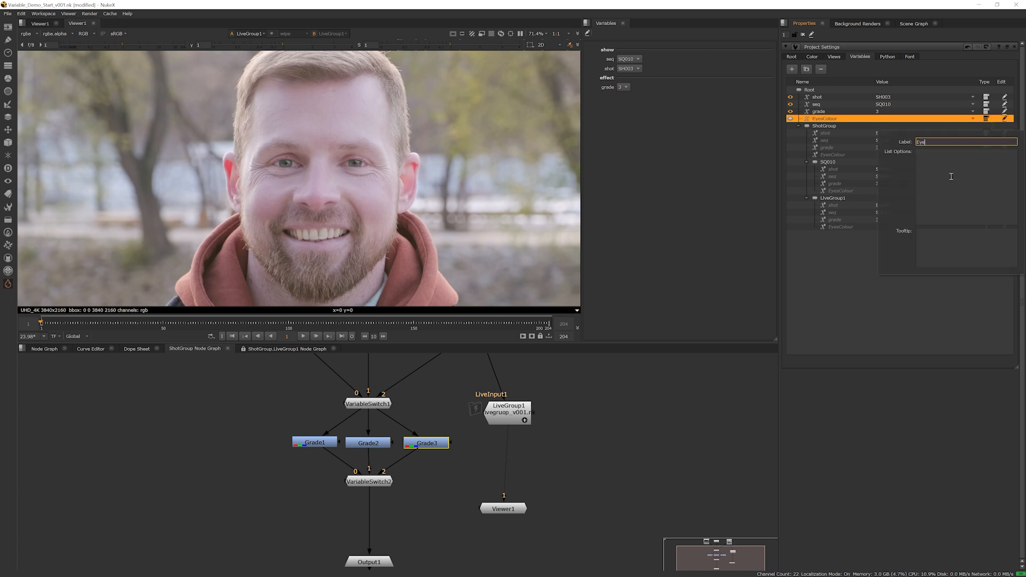
text(Colour)
click(951, 177)
text(our)
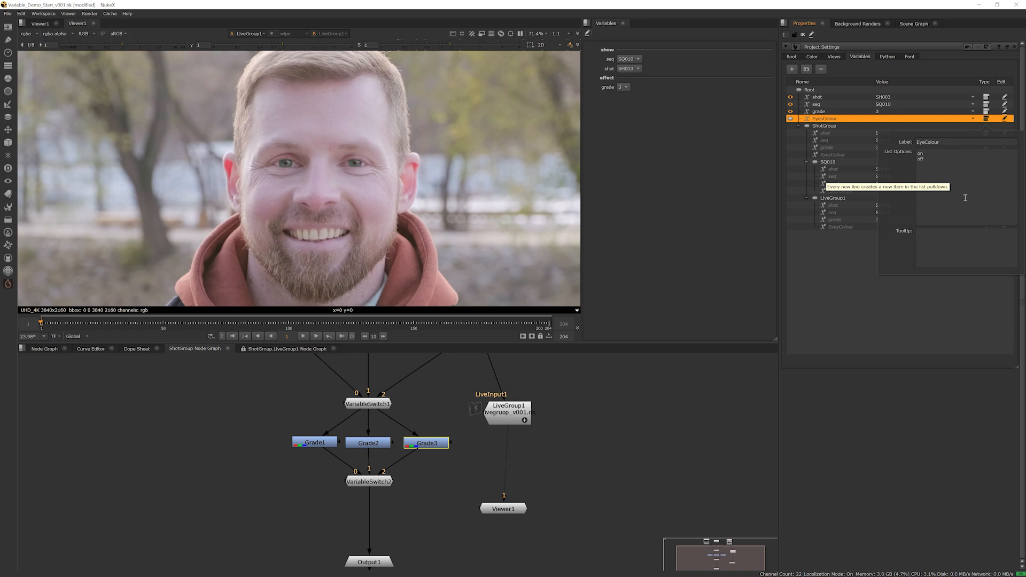
click(846, 256)
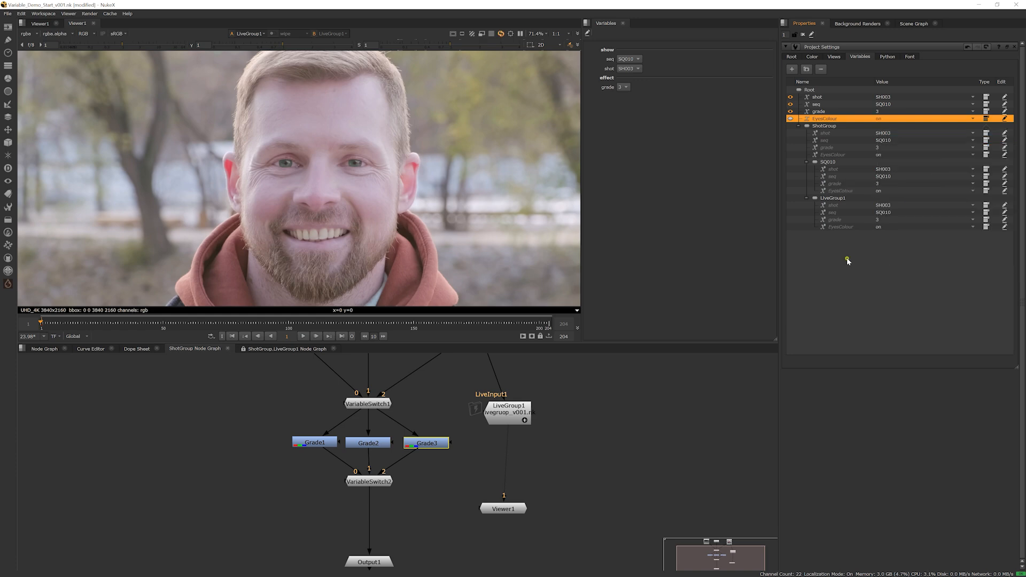
Check the EyesColour value options and expose the variable alongside seq, shot and grade
click(879, 120)
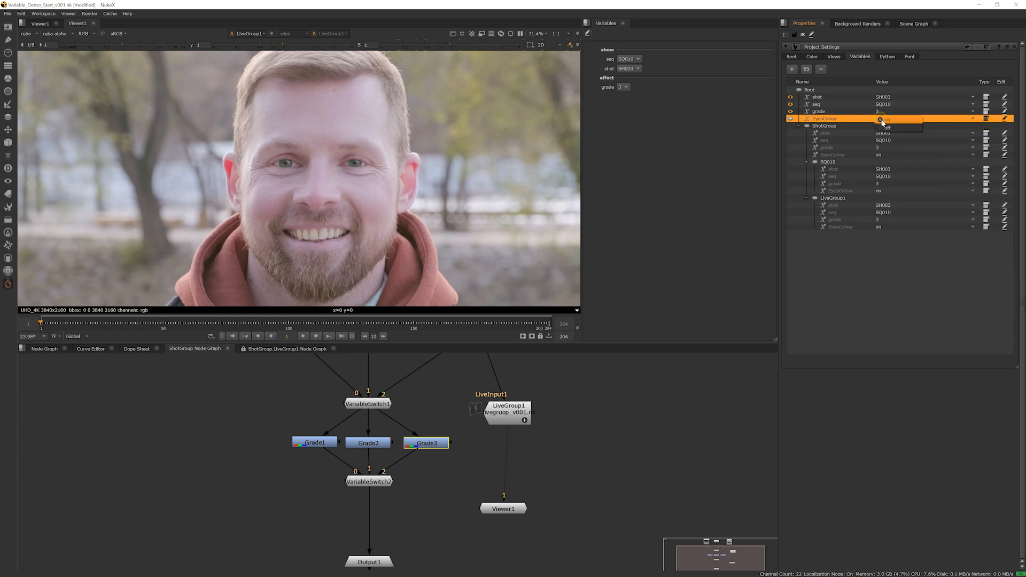
click(867, 263)
click(791, 119)
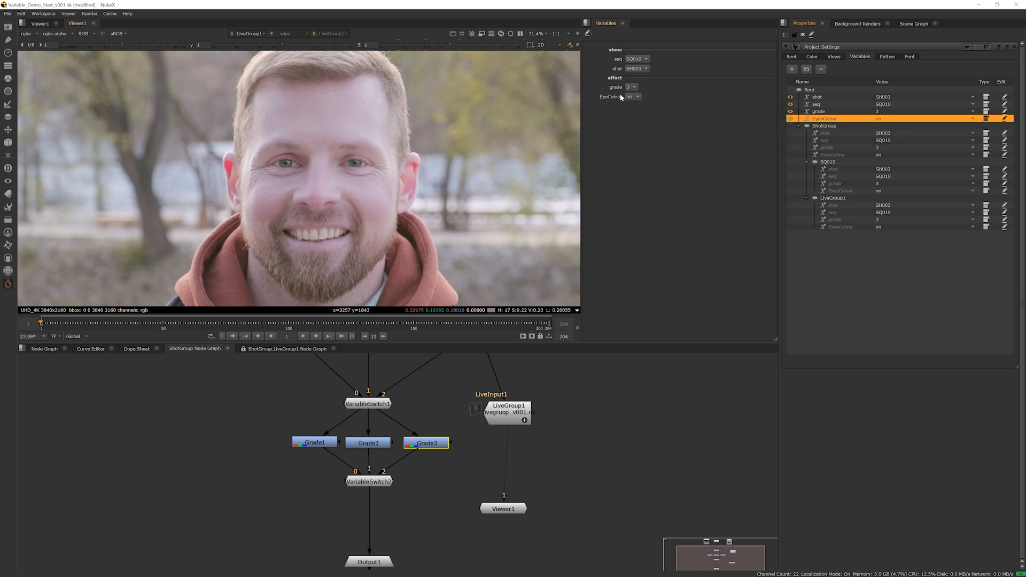
Add a VariableSwitch in the ShotGroup graph, inserted between VariableSwitch2 and Output1 with LiveGroup1 connected as its second input
click(554, 497)
middle_drag(474, 440, 511, 433)
scroll(512, 432, down, 2)
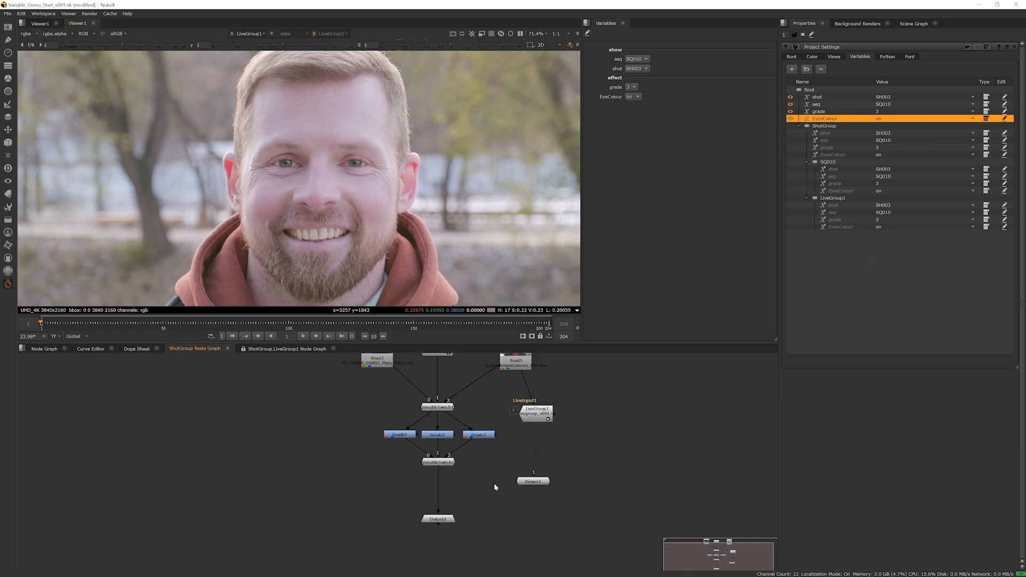
middle_drag(490, 471, 479, 464)
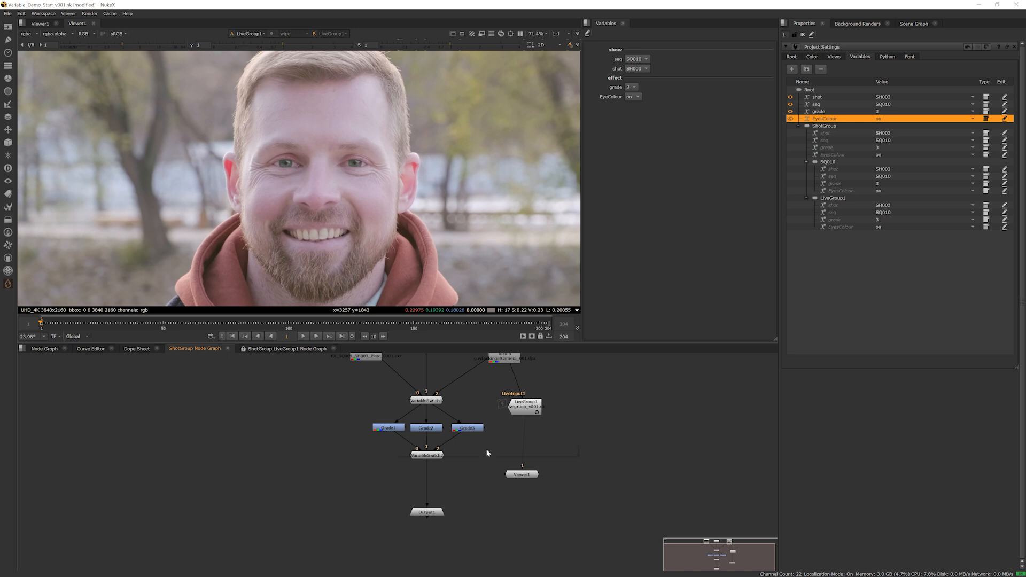
key(Tab)
text(vari)
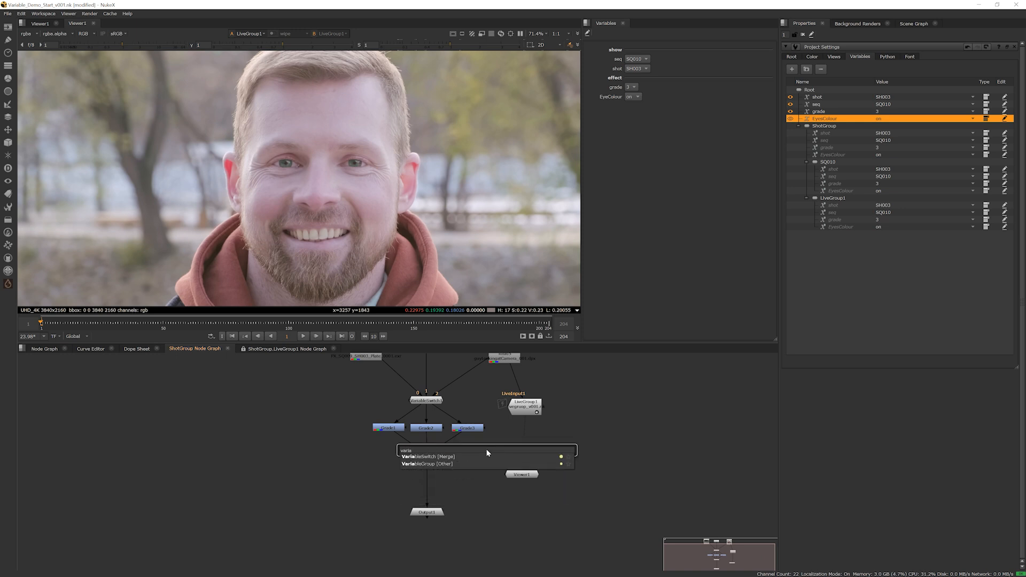
key(Return)
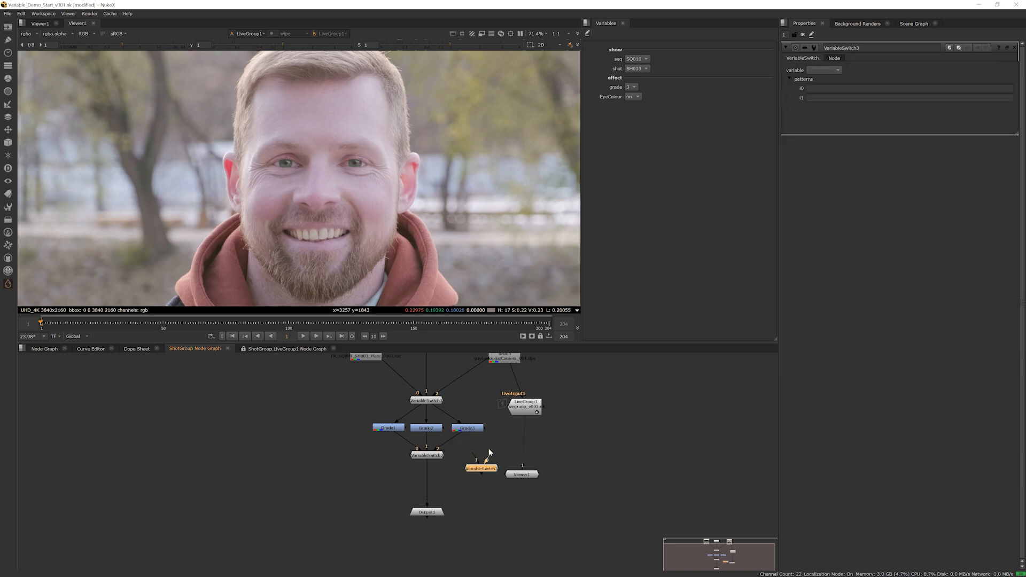
drag(488, 456, 523, 409)
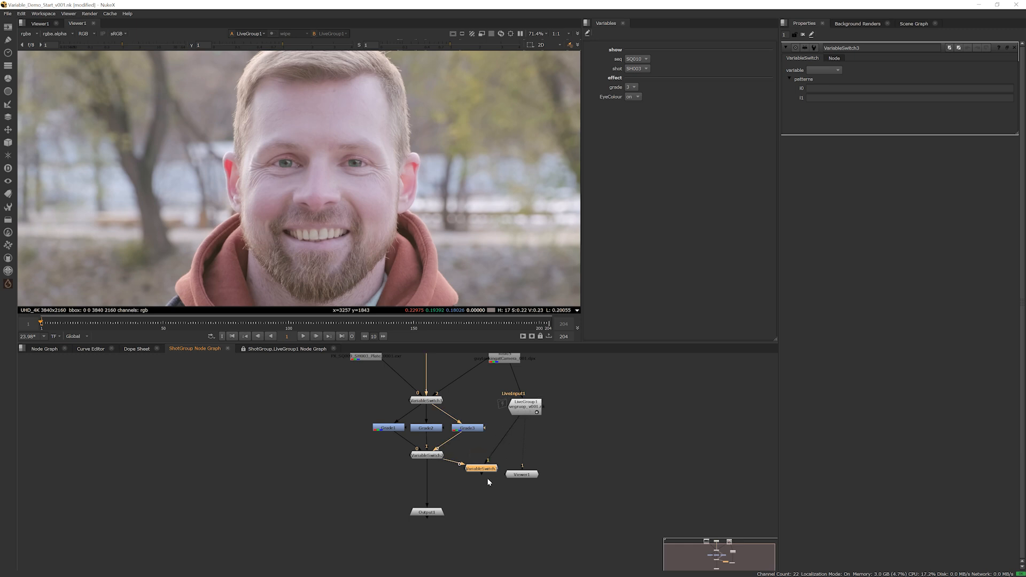
drag(481, 468, 427, 483)
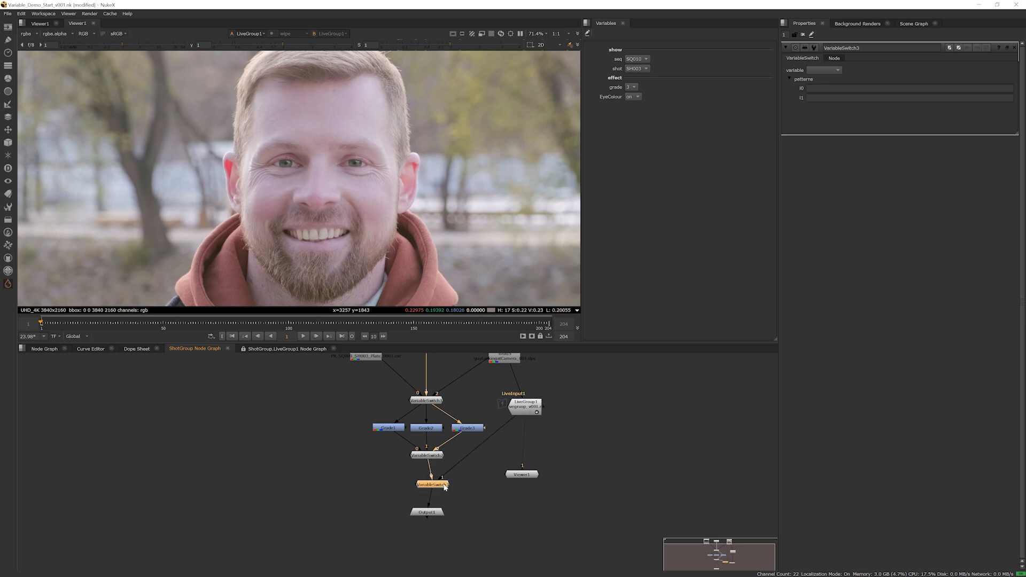
Rearrange Viewer1, LiveGroup1 and the Read node feeding it so they sit clear beside the new VariableSwitch
drag(517, 418, 493, 514)
drag(507, 439, 506, 458)
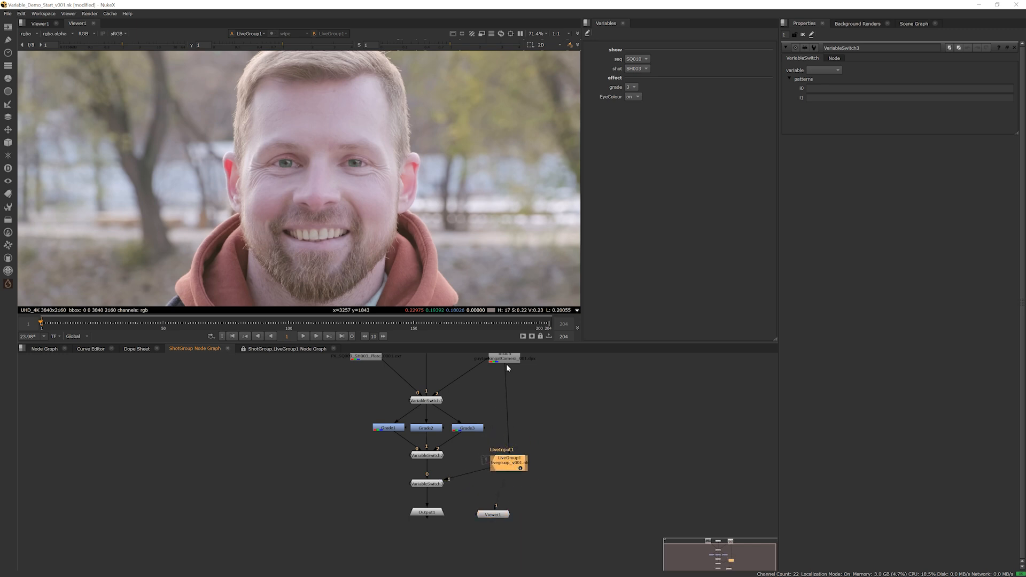
drag(507, 367, 519, 367)
click(428, 468)
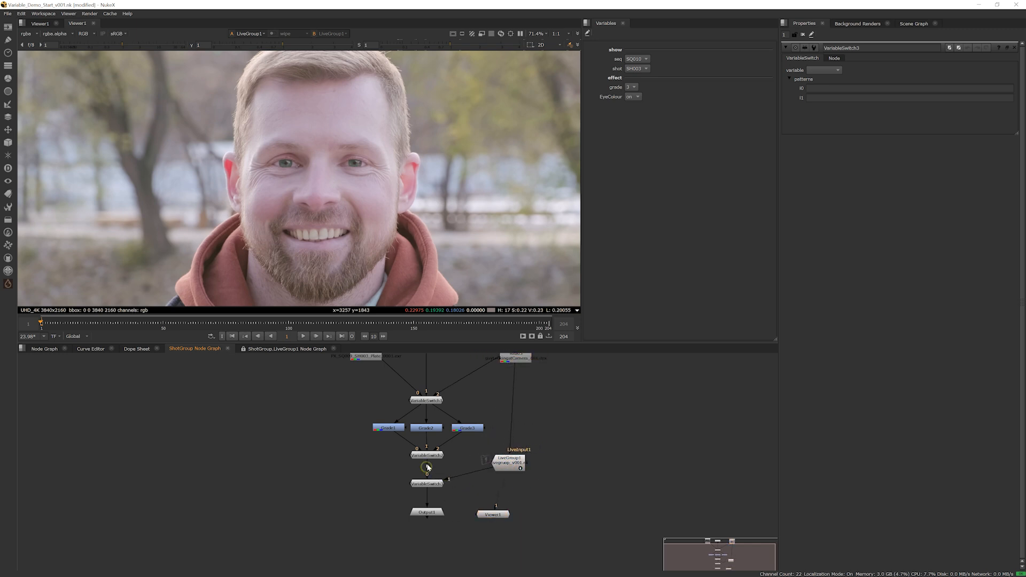
Set VariableSwitch3 to the EyesColour variable with patterns off for i0 and on for i1, and align Viewer1 below LiveGroup1
click(435, 485)
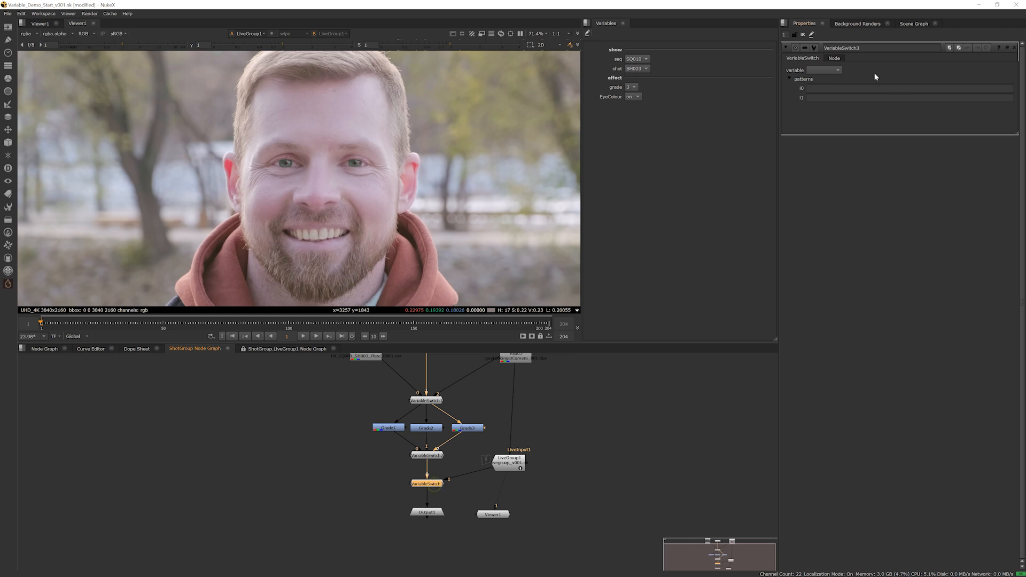
click(824, 70)
click(827, 80)
click(828, 88)
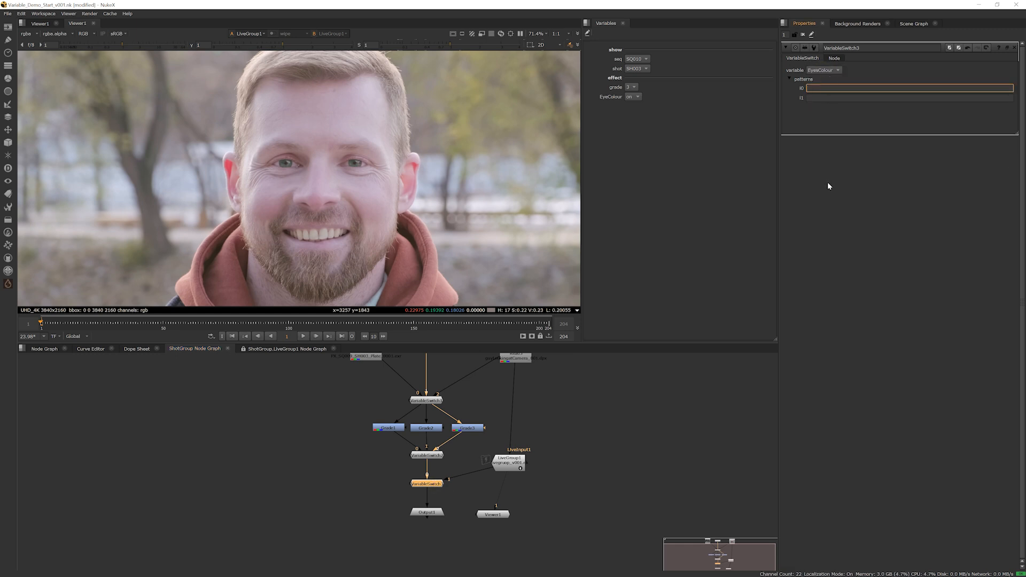
text(off)
key(Tab)
text(on)
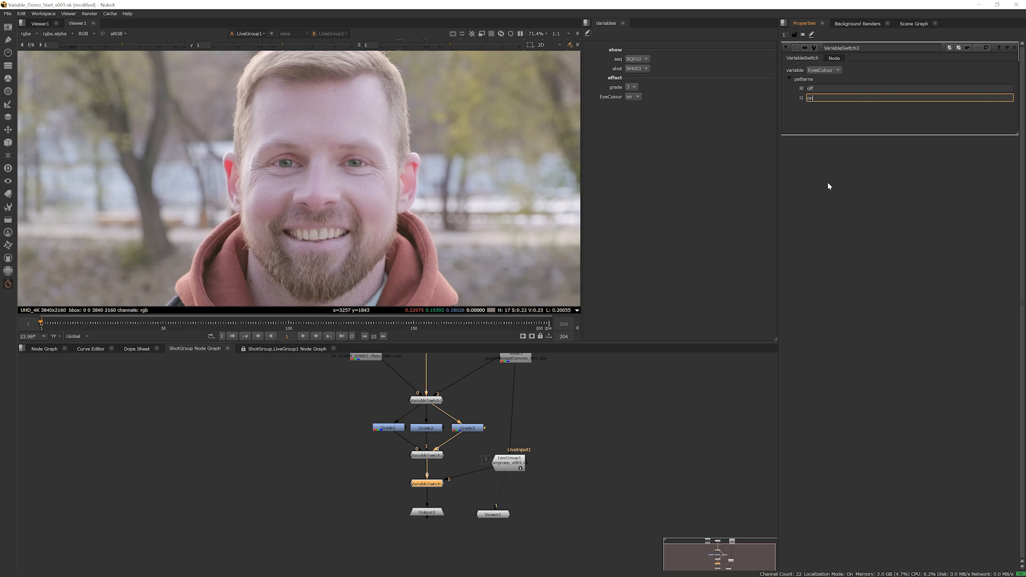
click(689, 281)
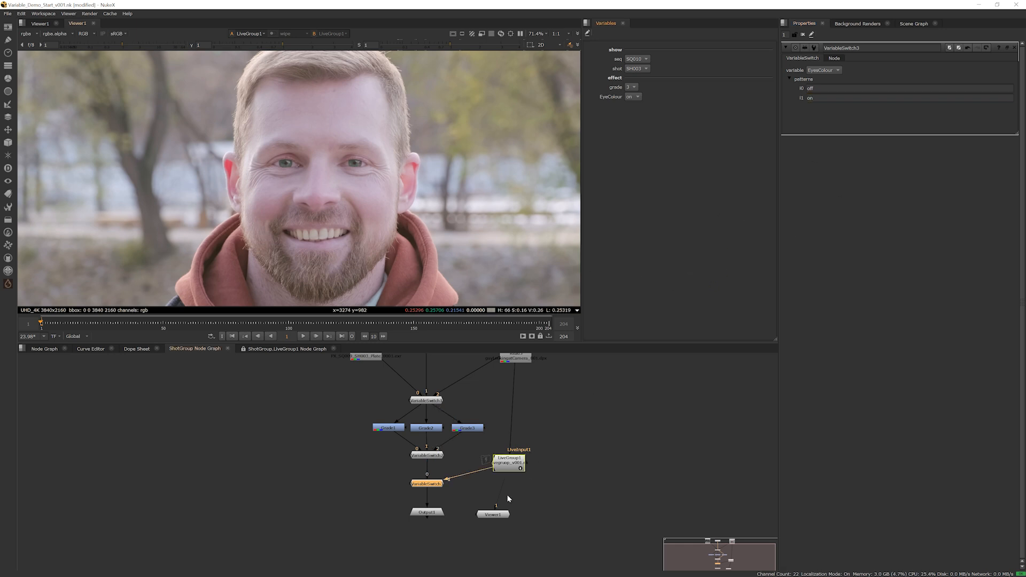
drag(495, 517, 510, 538)
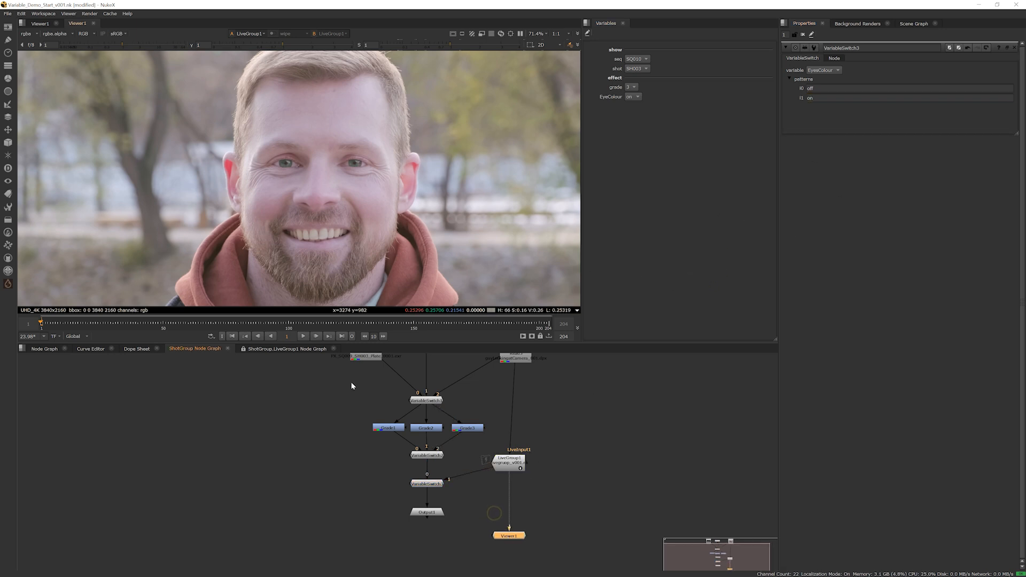
Collapse ShotGroup in the root node graph and close the group's second viewer
click(54, 350)
middle_drag(223, 430, 397, 416)
scroll(440, 444, down, 4)
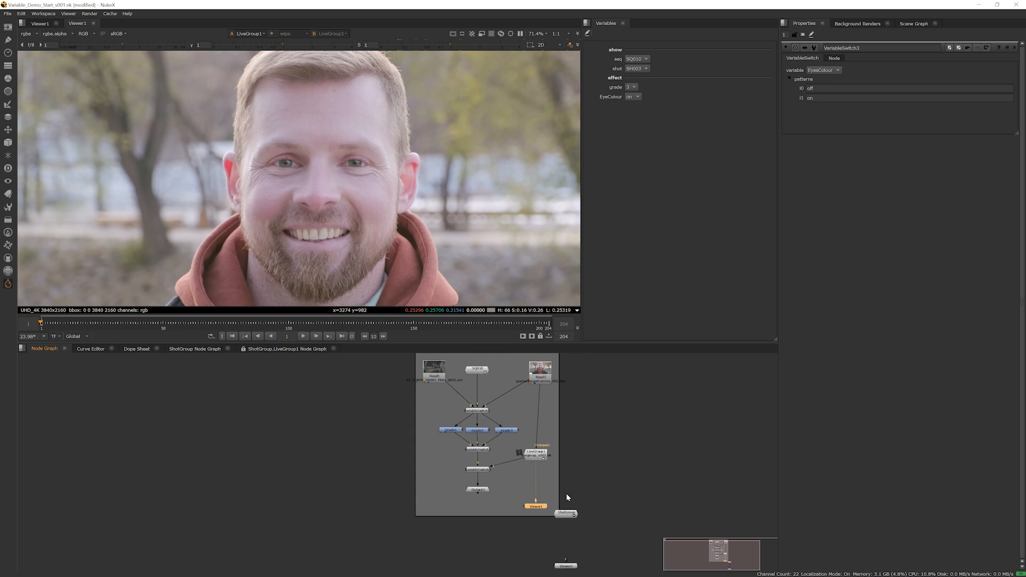
click(574, 517)
middle_drag(567, 489, 517, 455)
click(93, 24)
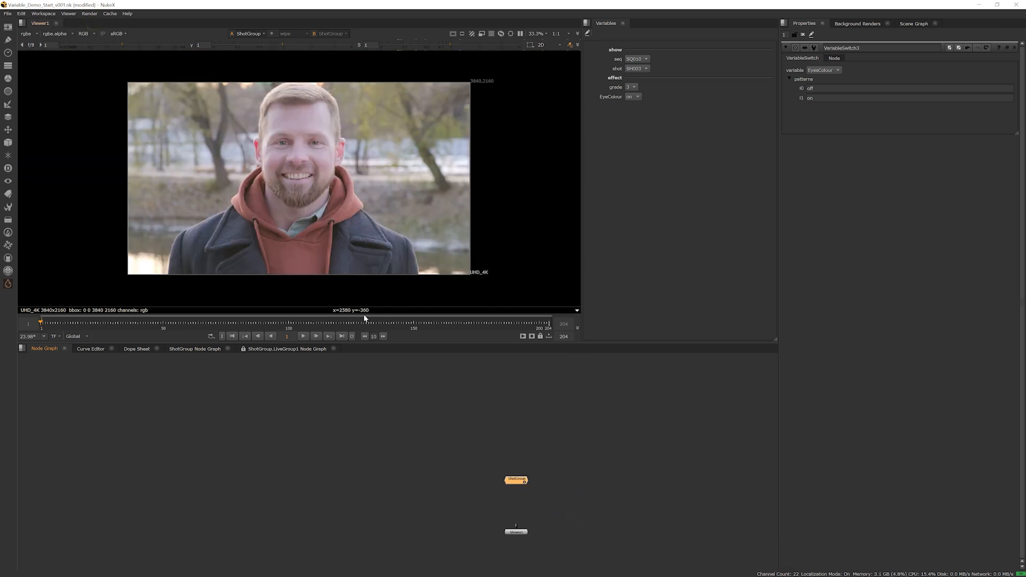
middle_drag(431, 476, 414, 385)
scroll(492, 411, up, 3)
scroll(497, 438, up, 2)
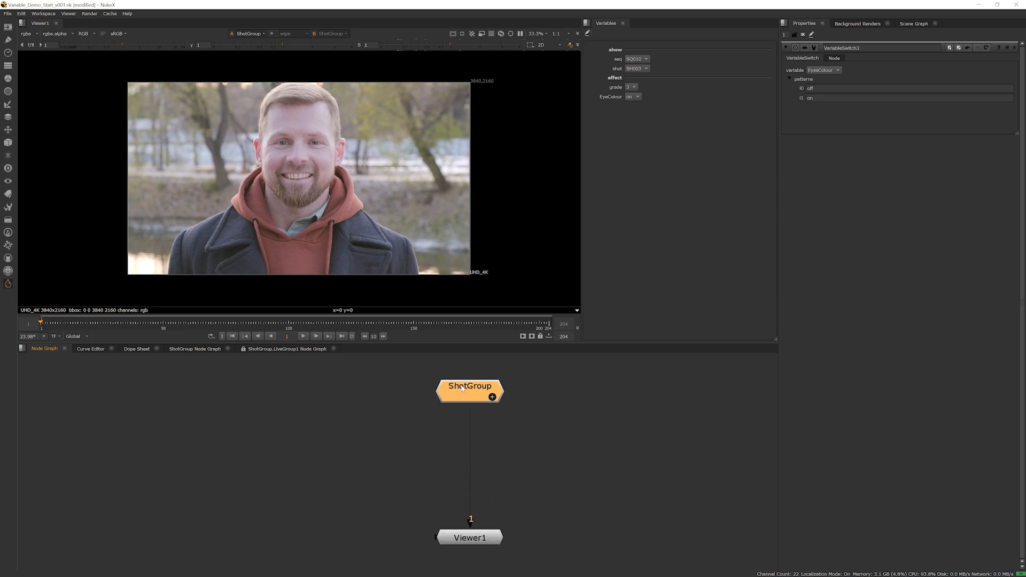
Set the exposed EyesColour variable to off and seq to SQ011
click(633, 97)
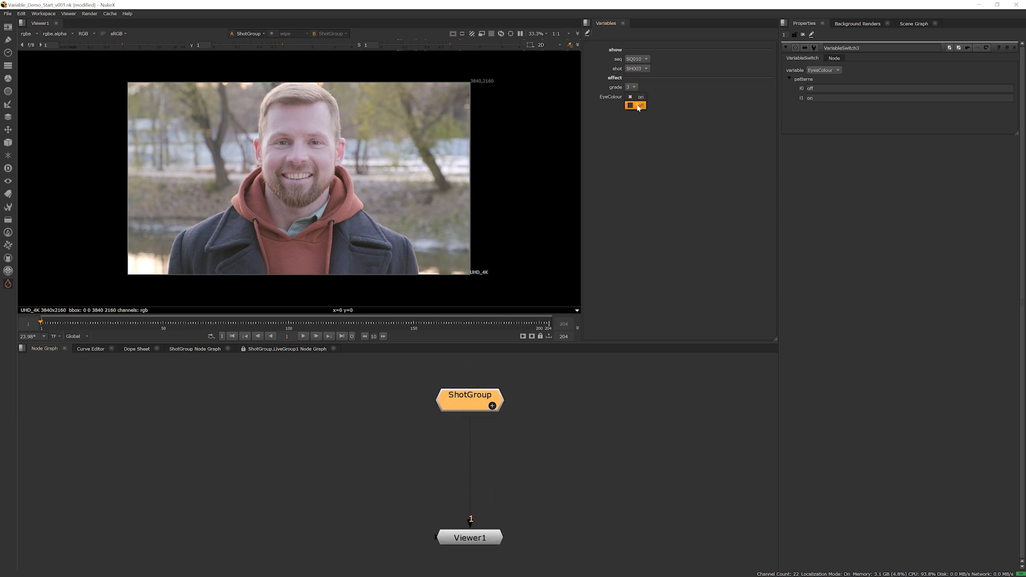
click(631, 92)
click(640, 62)
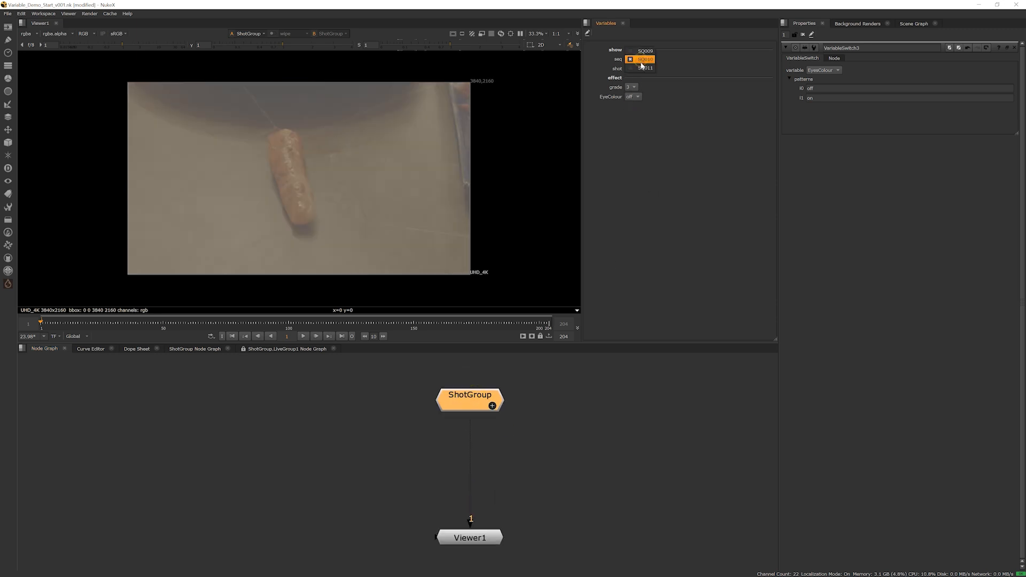
click(690, 85)
click(640, 58)
click(641, 68)
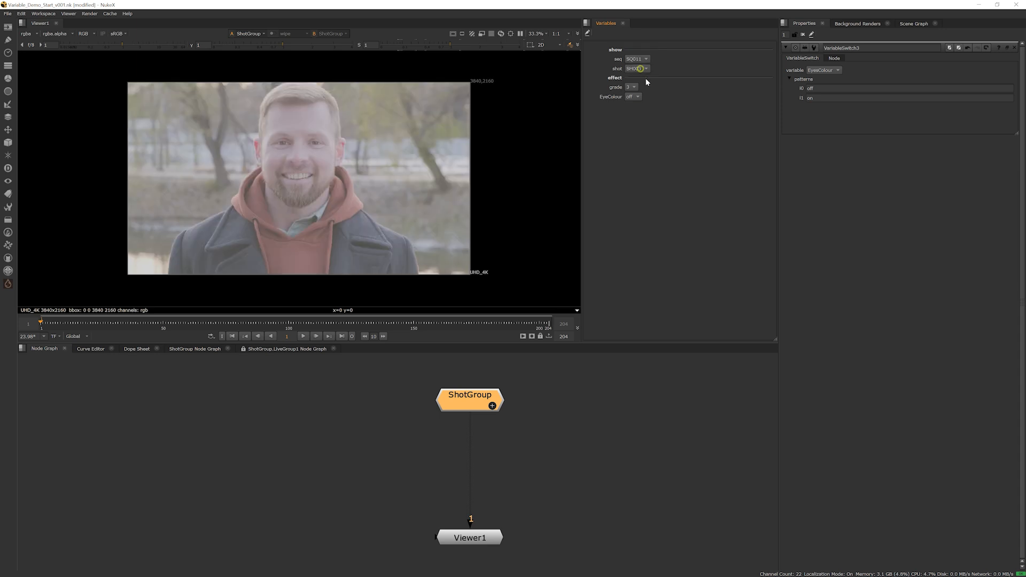
Compare the man's face in the viewer with EyesColour switched on and off
scroll(413, 154, up, 3)
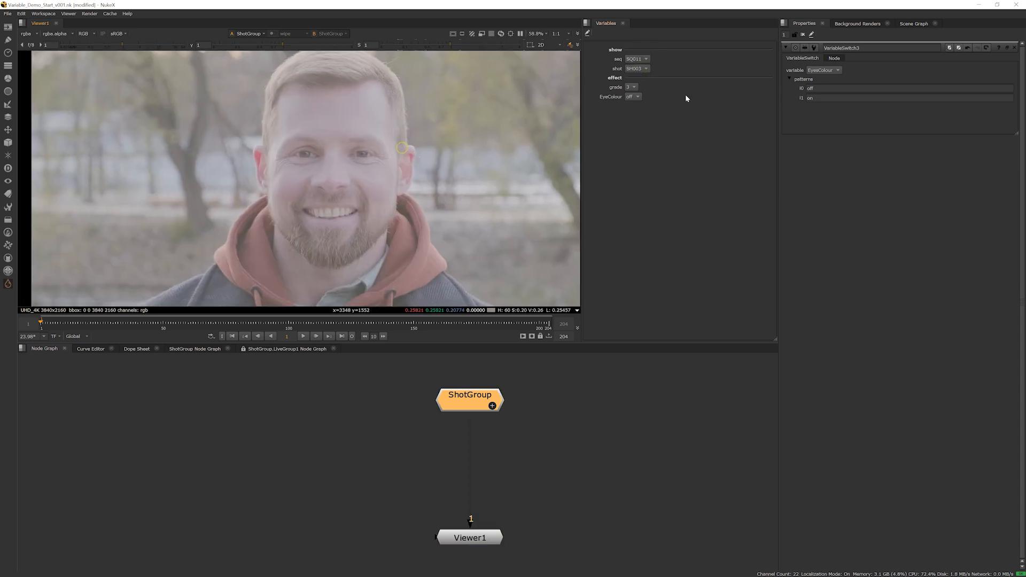
click(635, 97)
click(636, 100)
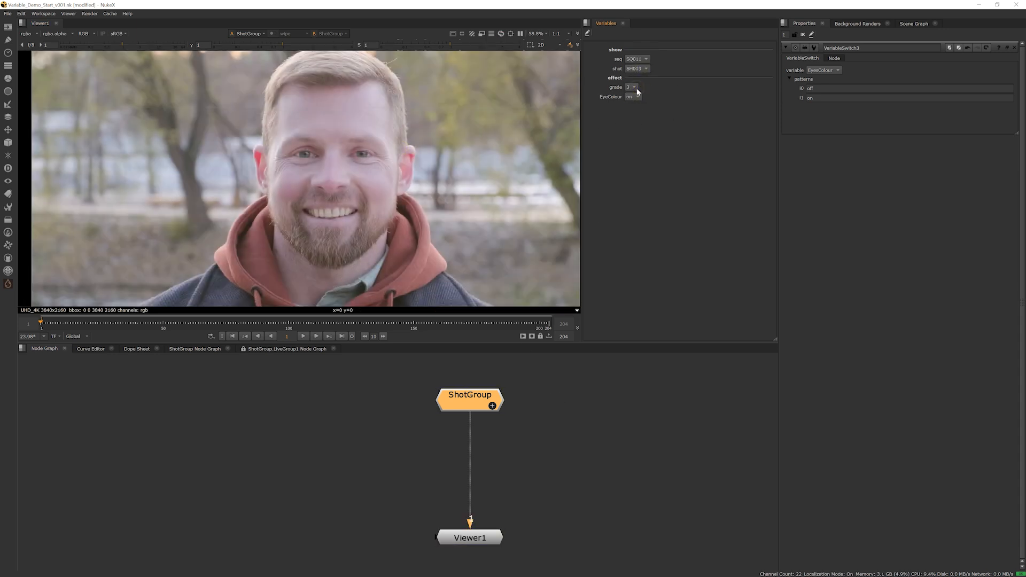
click(636, 99)
click(636, 104)
click(636, 99)
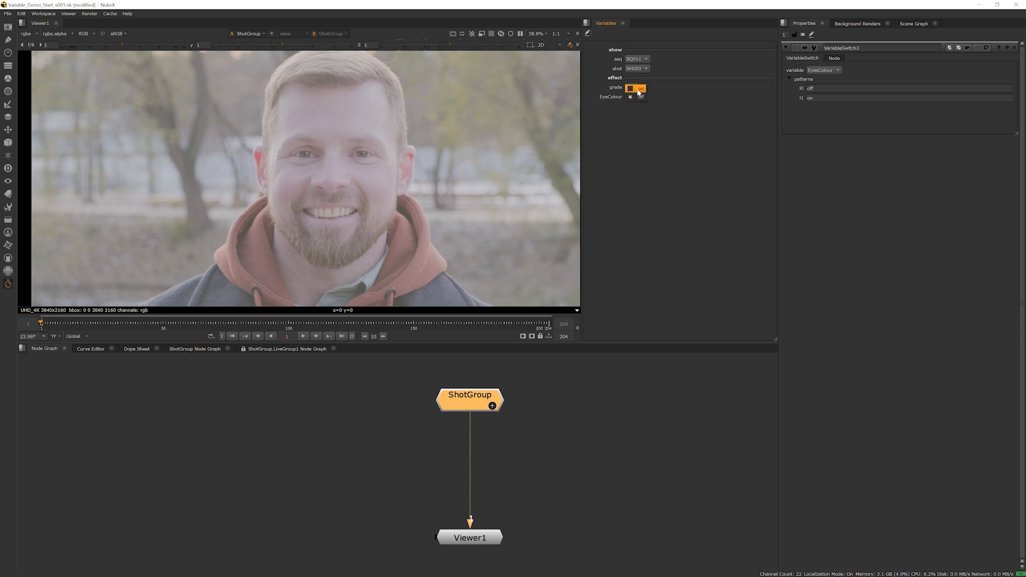
click(636, 90)
click(637, 98)
click(637, 104)
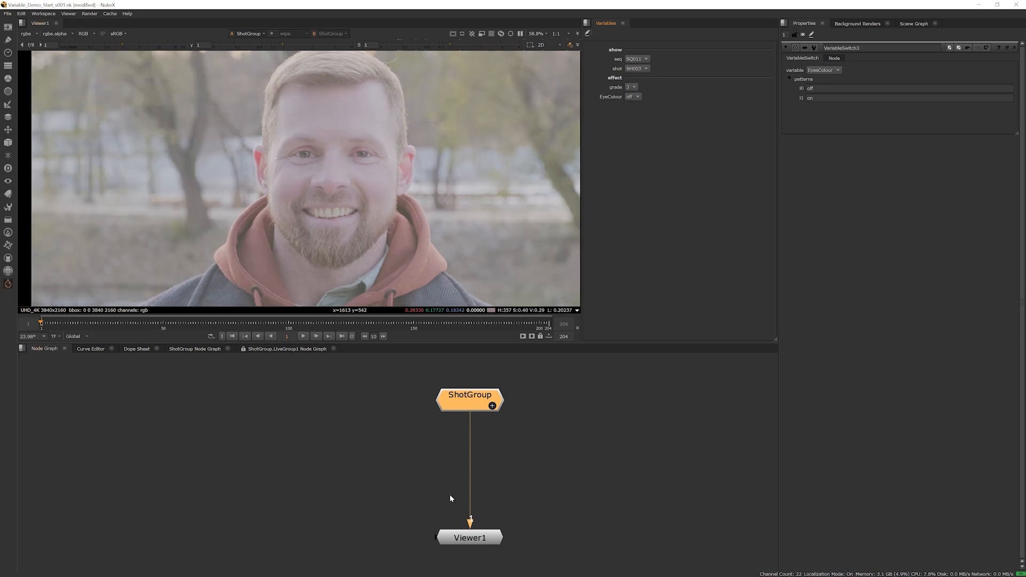
Expand ShotGroup and rewire VariableSwitch3 between the man's Read node and VariableSwitch1, keeping LiveGroup1 as its second input
click(477, 405)
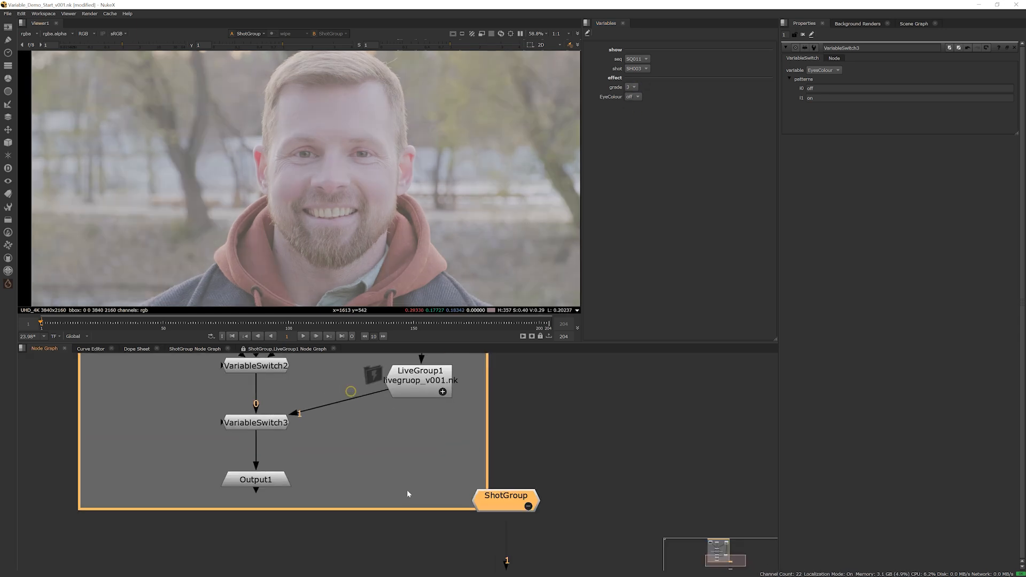
scroll(462, 494, down, 1)
middle_drag(411, 466, 397, 542)
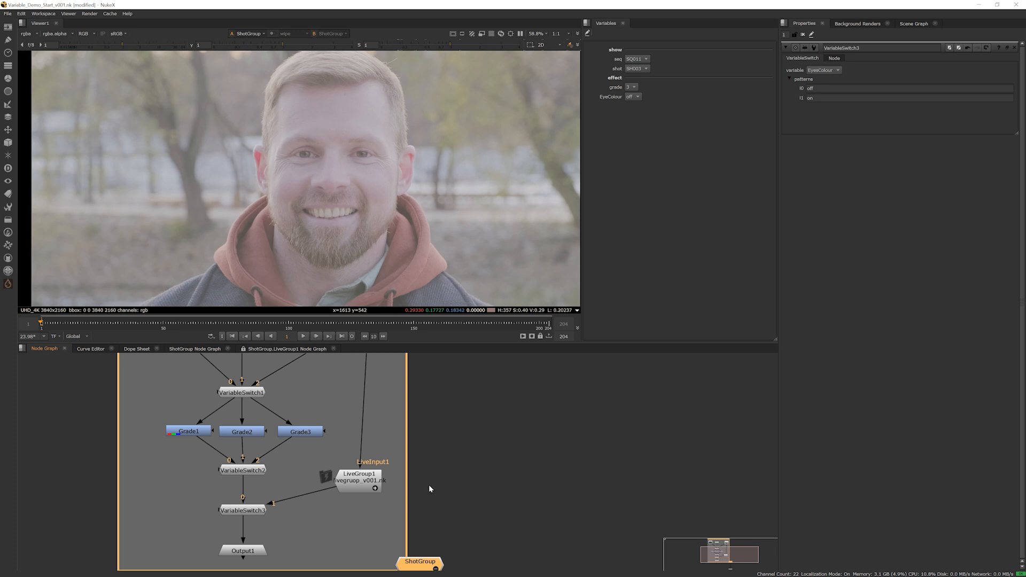
middle_drag(396, 472, 384, 505)
scroll(364, 503, down, 2)
middle_drag(310, 517, 339, 516)
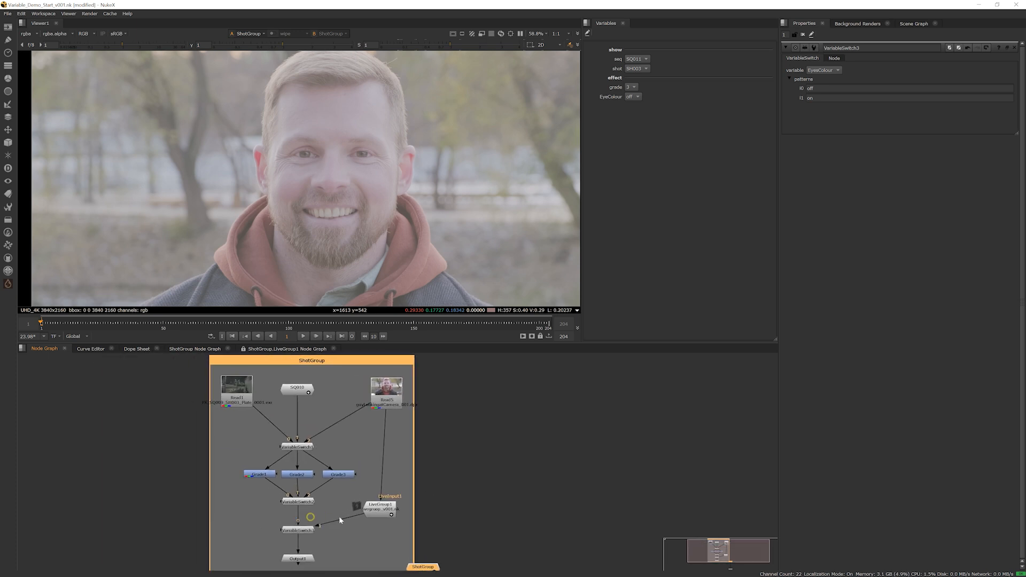
drag(298, 516, 379, 408)
drag(362, 448, 364, 454)
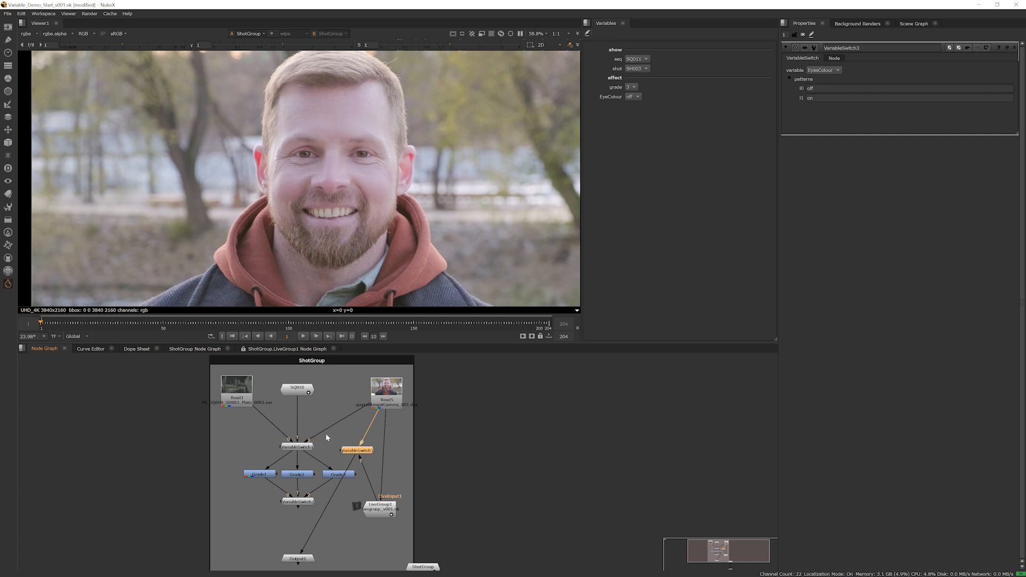
drag(355, 452, 298, 504)
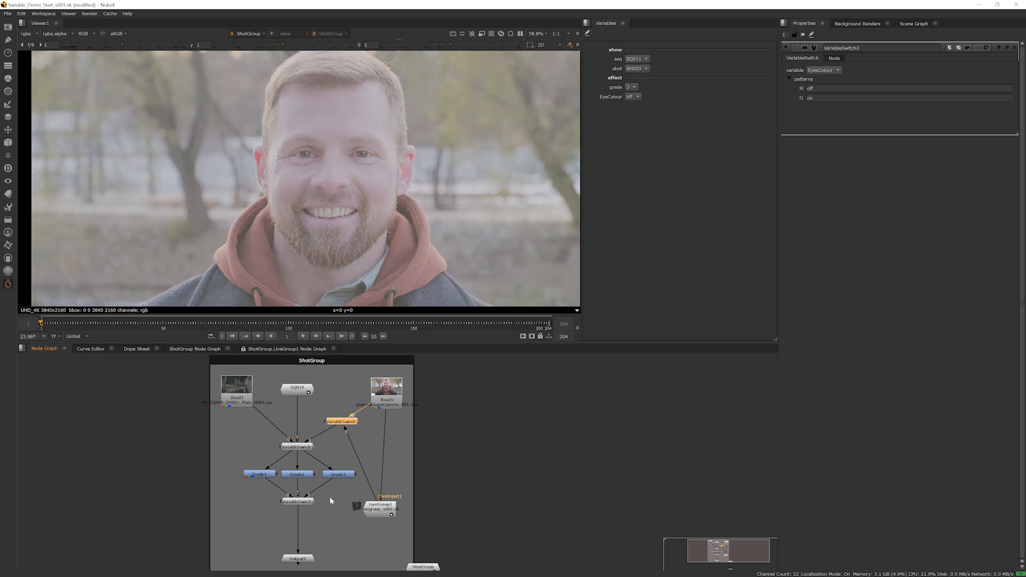
Place LiveGroup1 directly below its Read node beside VariableSwitch3, and collapse ShotGroup again
drag(390, 512, 396, 448)
drag(351, 422, 331, 424)
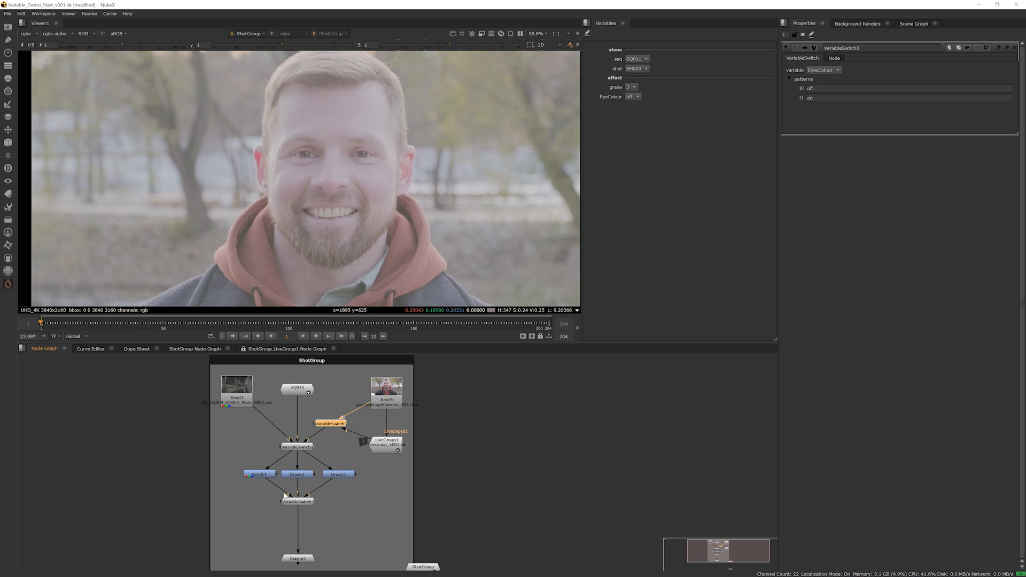
scroll(285, 496, up, 2)
scroll(347, 517, up, 1)
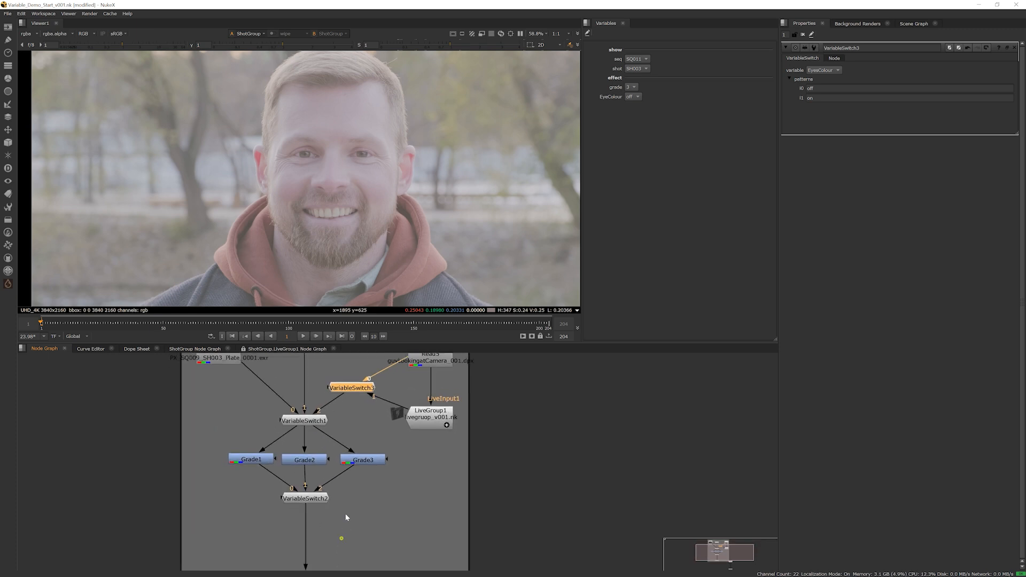
scroll(396, 510, down, 5)
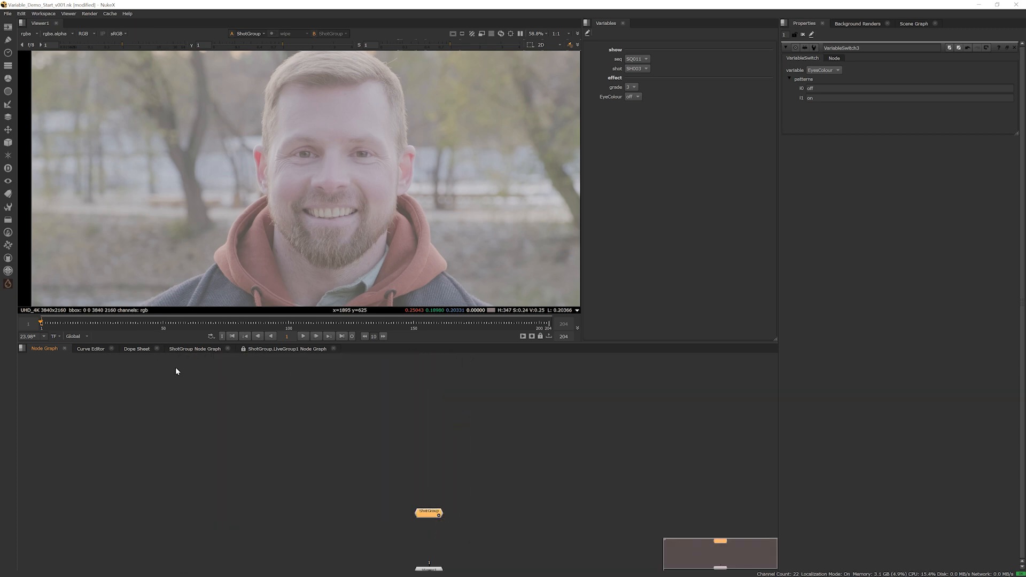
middle_drag(410, 541, 391, 416)
scroll(371, 434, up, 3)
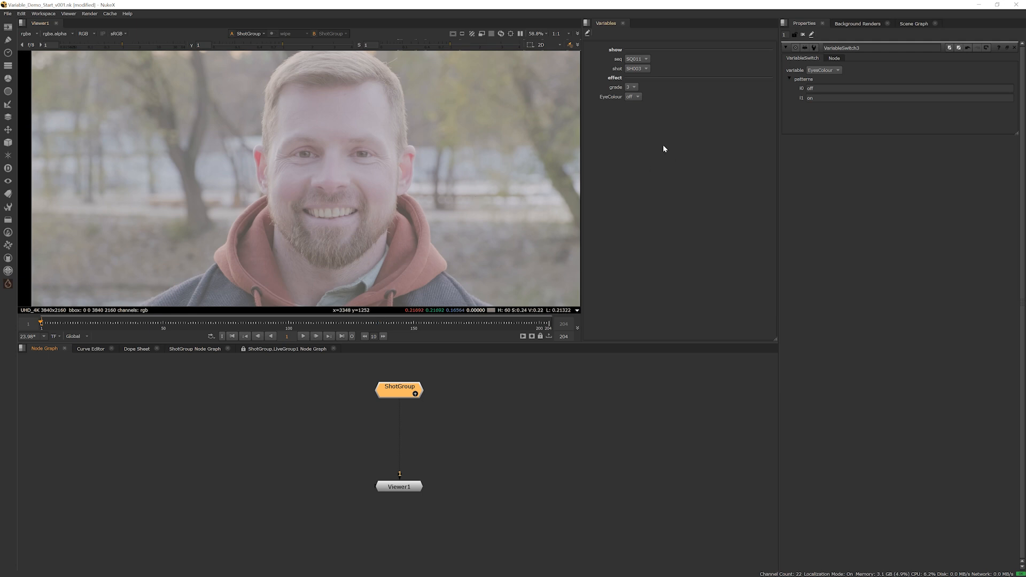
Examine a close-up of the eyes while switching EyesColour on and off with grade 3
click(633, 98)
click(634, 89)
scroll(342, 167, up, 3)
click(635, 99)
click(636, 104)
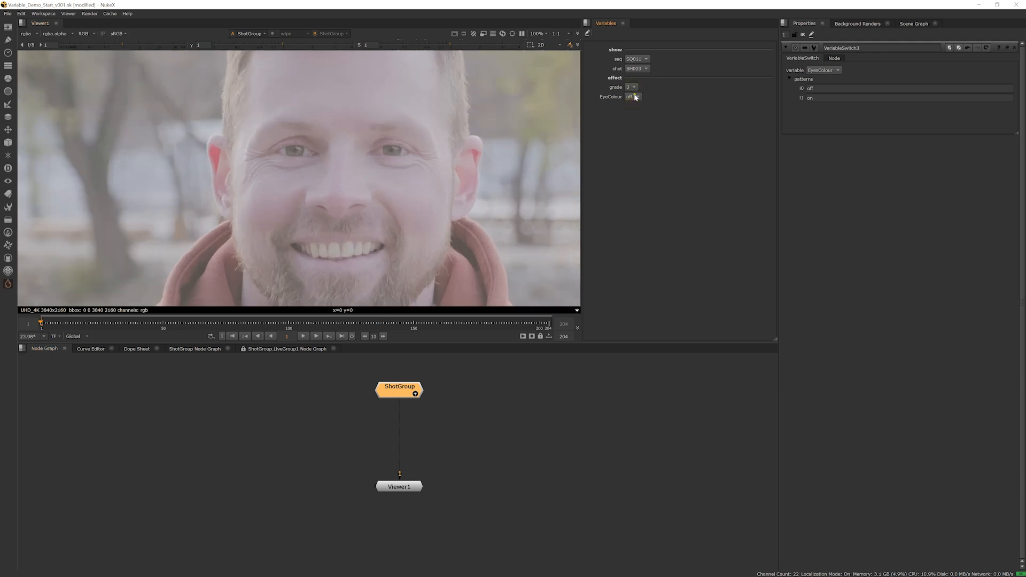
click(637, 97)
click(636, 89)
click(636, 98)
click(636, 104)
click(637, 97)
click(636, 95)
Test the EyesColour toggle with grade 2, and finish with EyesColour on and grade set to 1
click(634, 87)
click(634, 79)
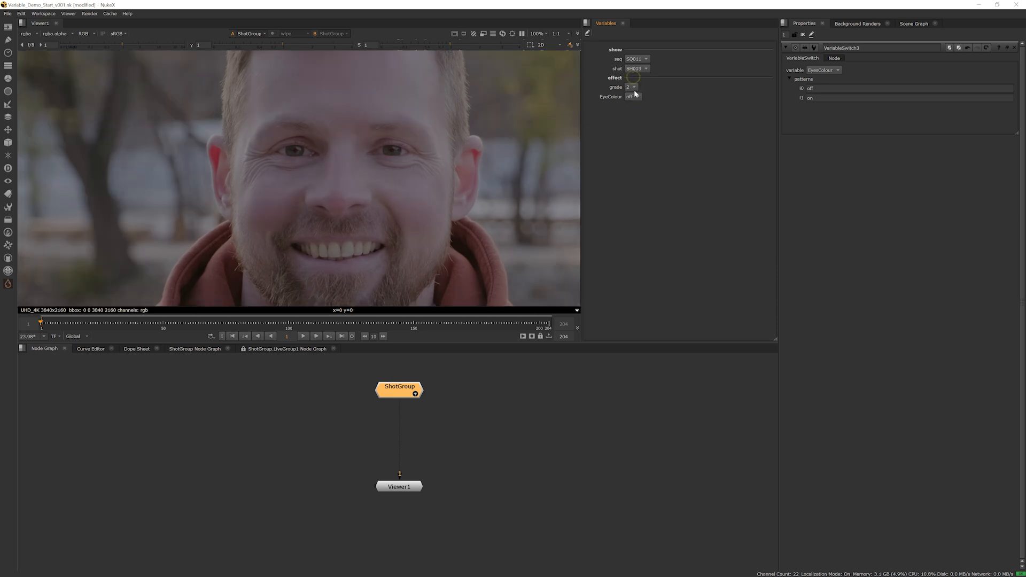
click(633, 98)
click(635, 98)
click(635, 98)
click(636, 104)
click(635, 98)
click(634, 89)
click(629, 87)
click(636, 79)
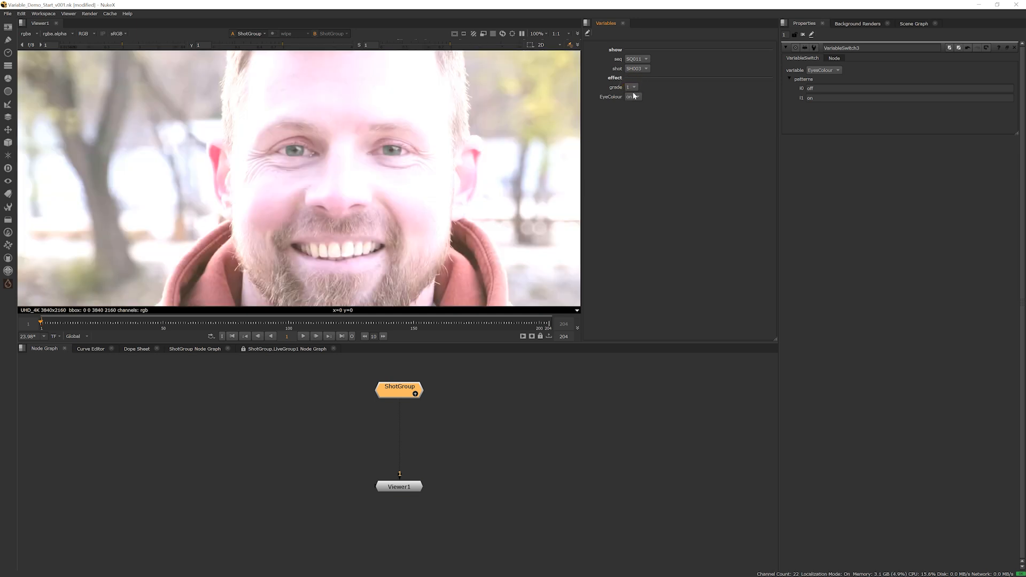
Set the grade variable to 2
click(634, 88)
click(633, 91)
click(633, 89)
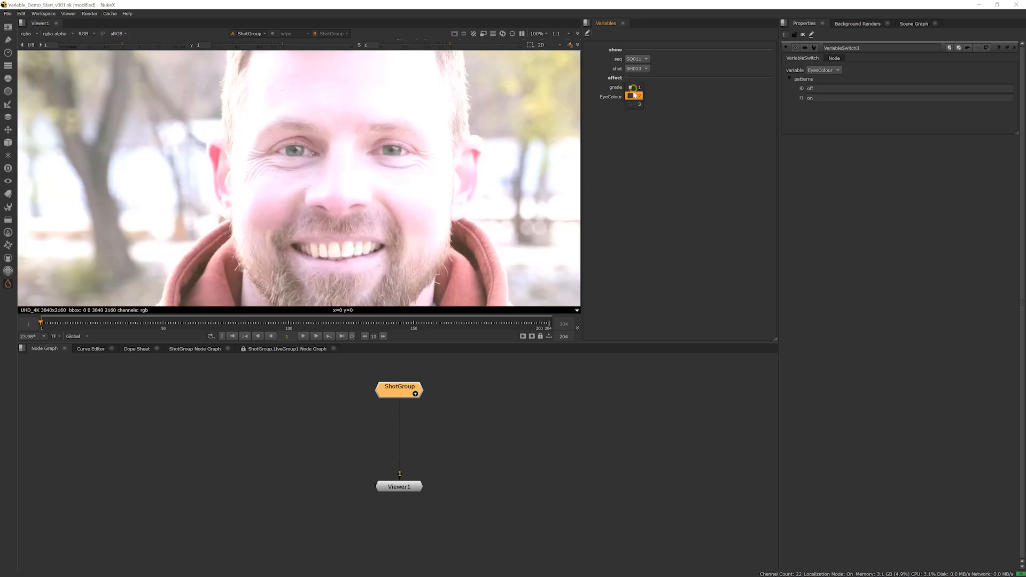
click(633, 93)
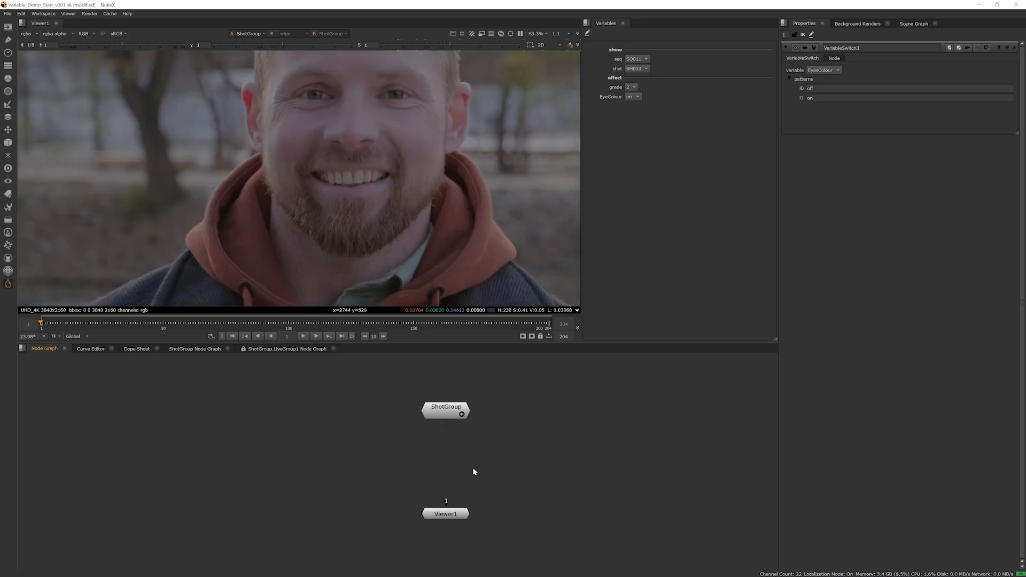
Expand ShotGroup and insert a Blur node between VariableSwitch2 and Output1
click(465, 420)
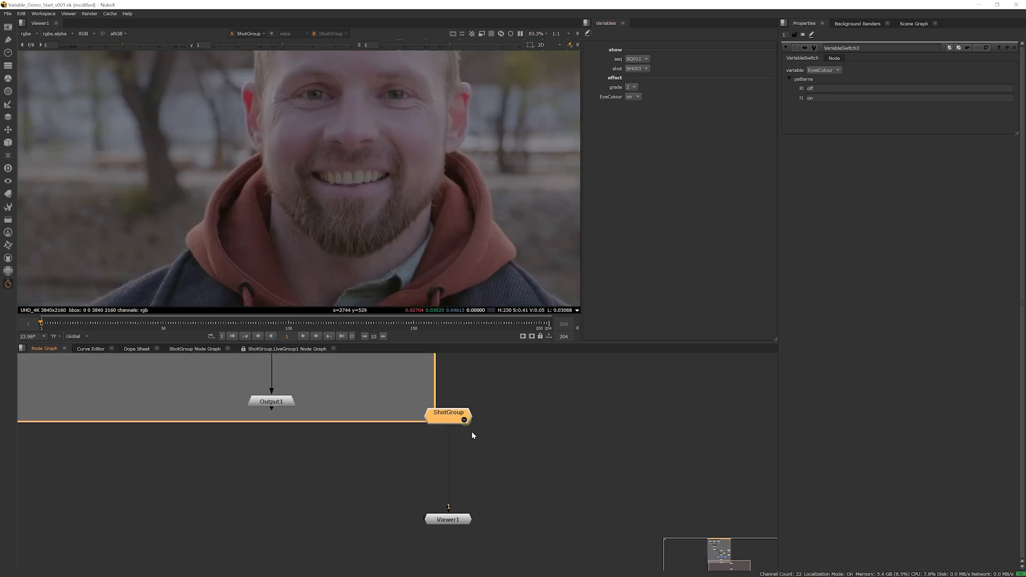
scroll(354, 467, up, 2)
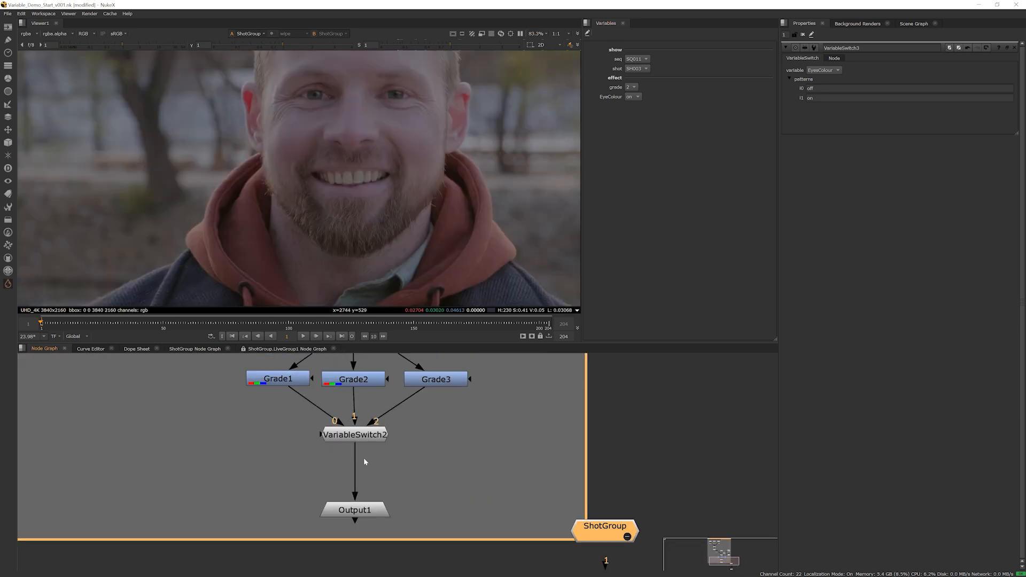
click(363, 440)
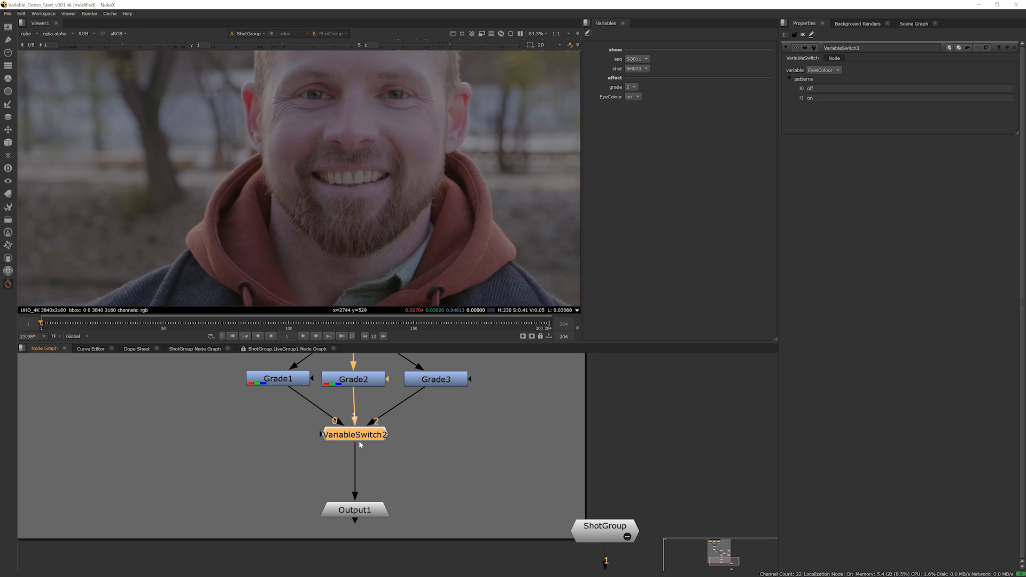
key(b)
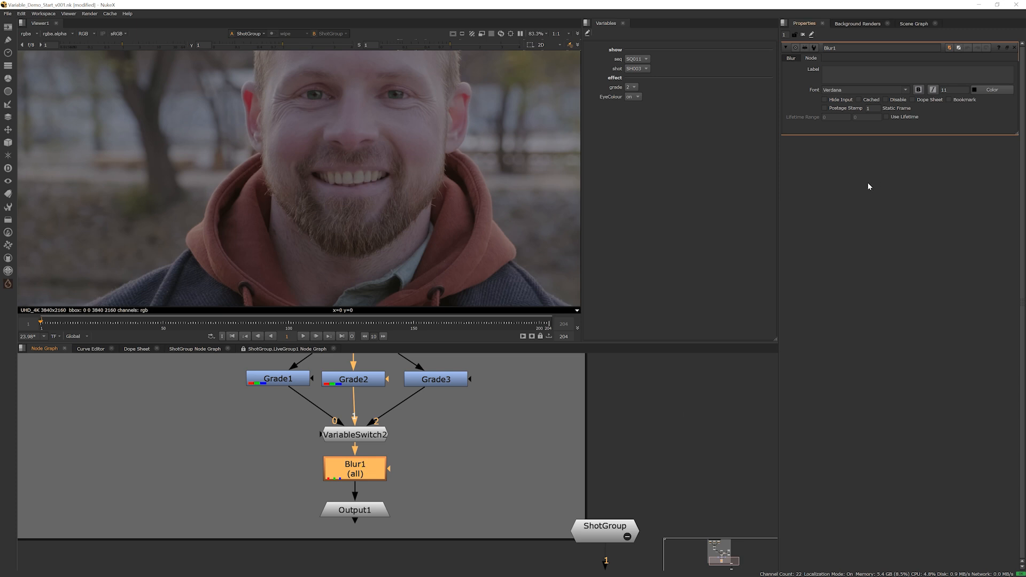
Set Blur1's size to 27, checking the blur on the whole portrait
middle_drag(504, 386, 508, 411)
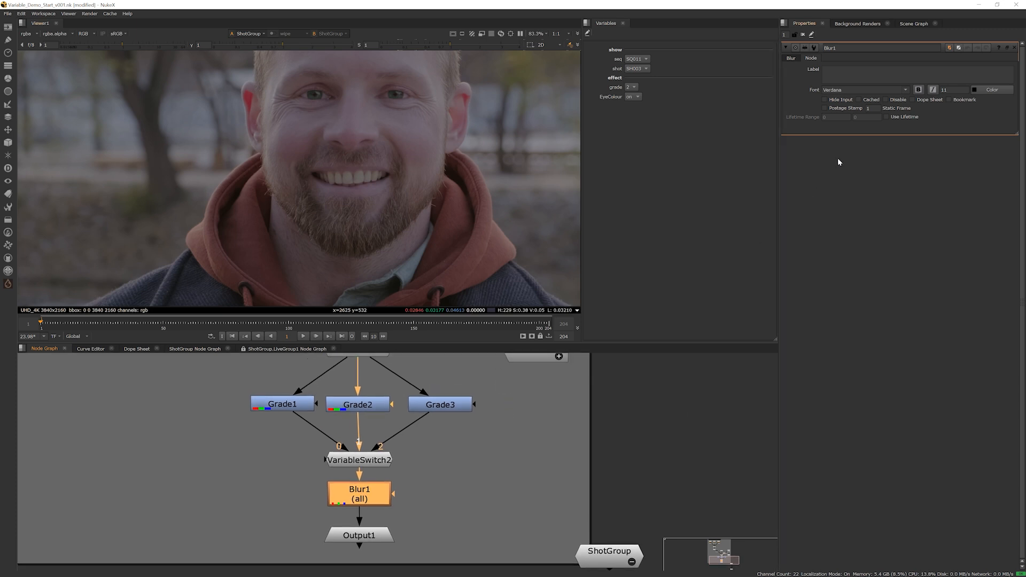
click(792, 59)
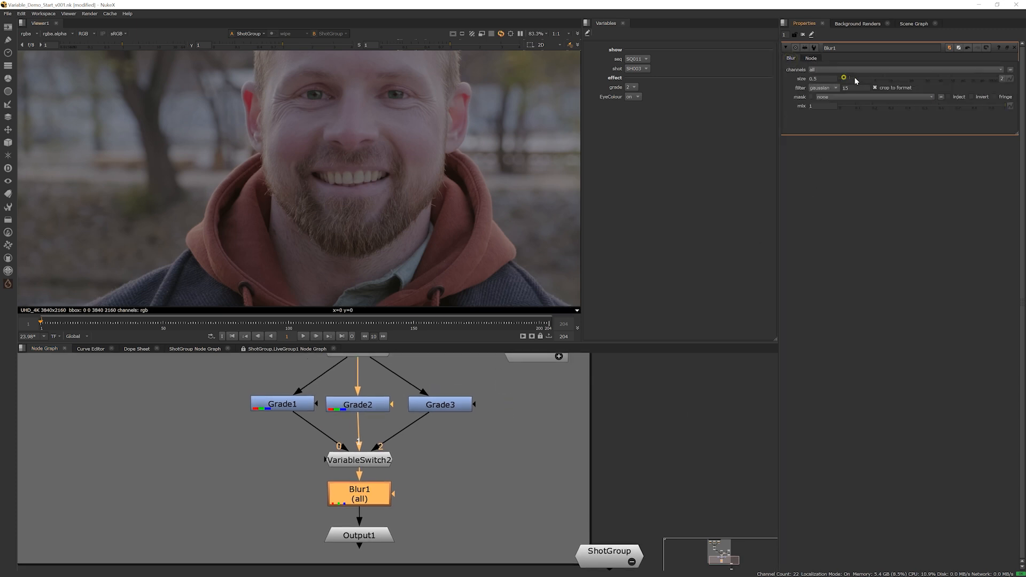
scroll(357, 207, down, 6)
middle_drag(382, 203, 350, 199)
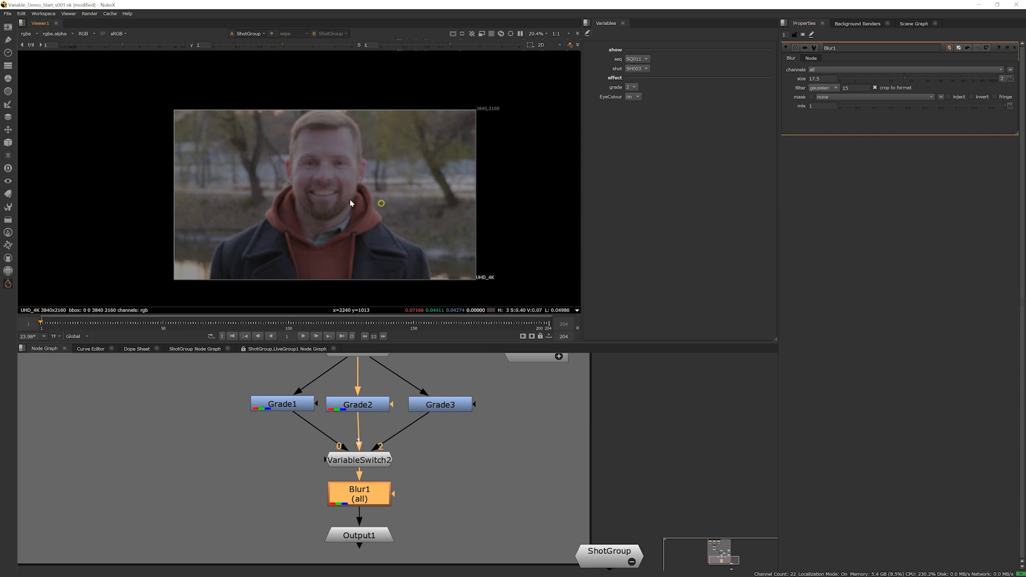
scroll(350, 198, up, 3)
drag(911, 81, 920, 81)
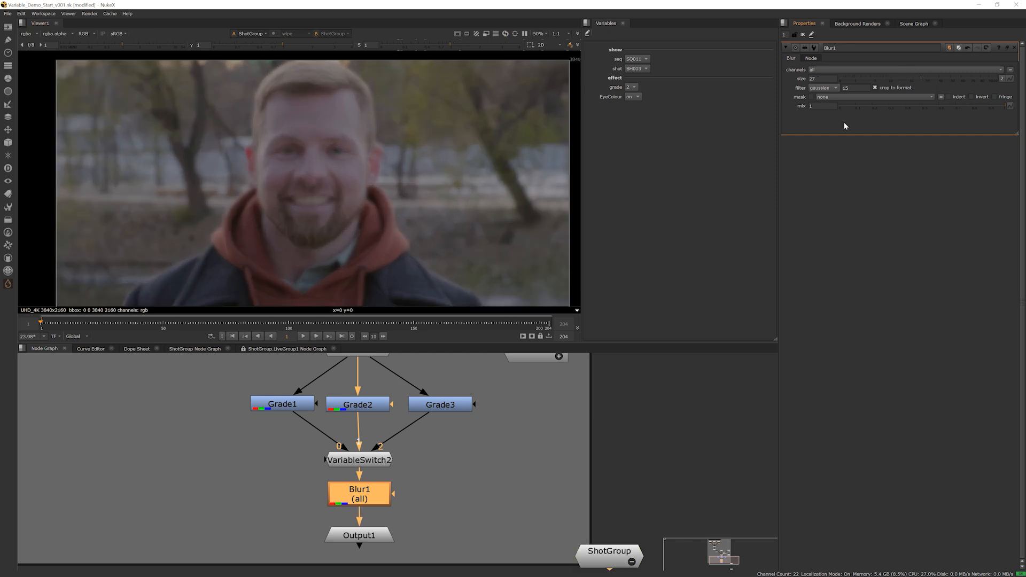
middle_drag(393, 448, 407, 447)
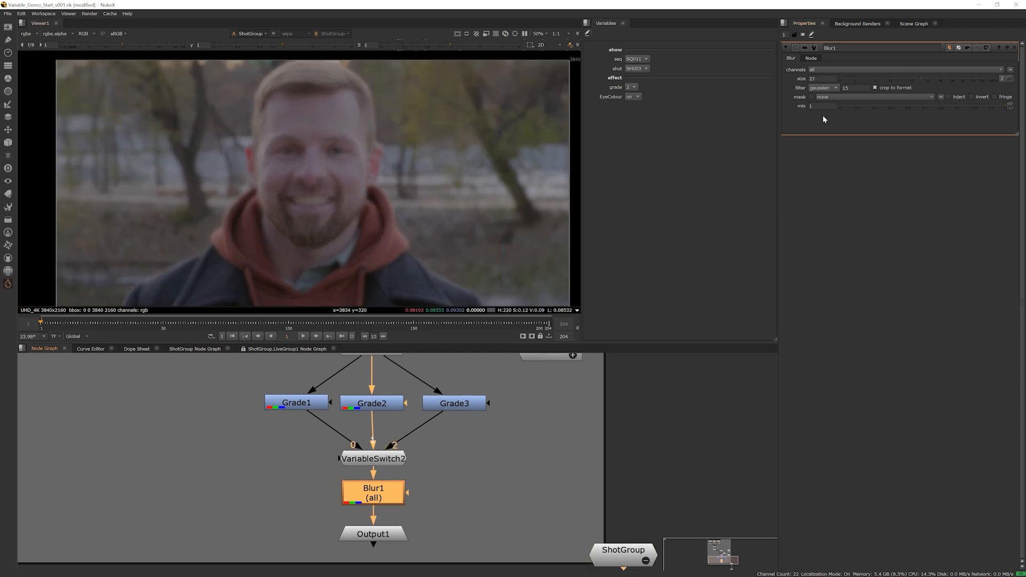
Compare the image with Blur1 disabled and enabled using its Disable option, and leave the node enabled
click(811, 58)
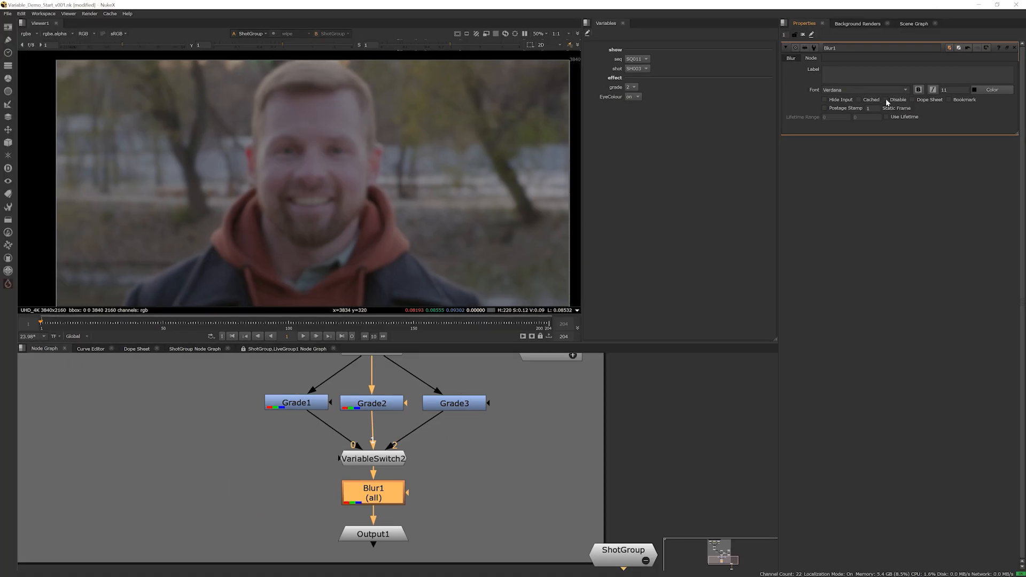
click(887, 101)
click(886, 101)
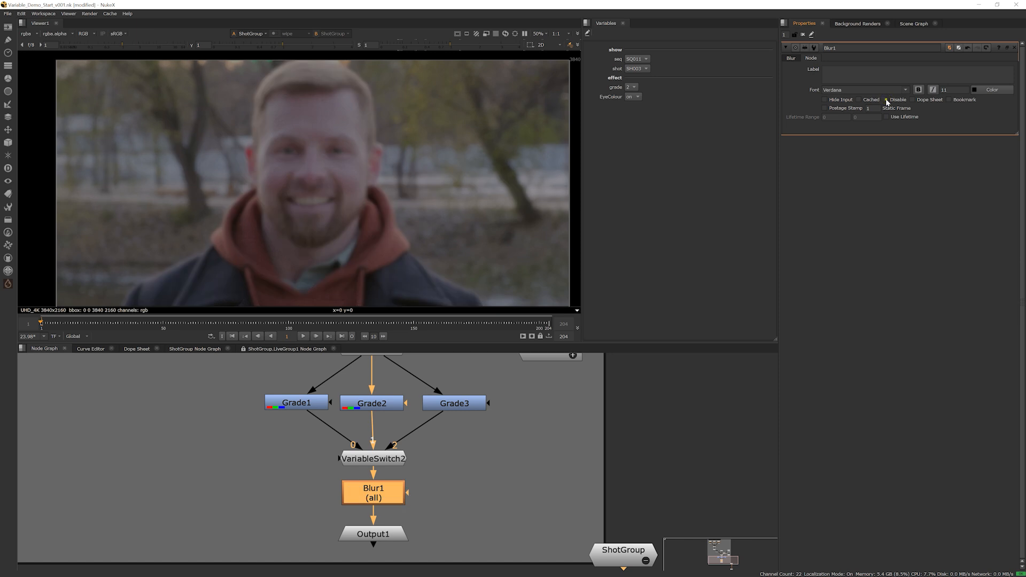
click(887, 100)
click(887, 101)
click(886, 101)
click(887, 101)
click(886, 100)
click(886, 100)
click(887, 100)
click(887, 101)
click(886, 100)
click(887, 100)
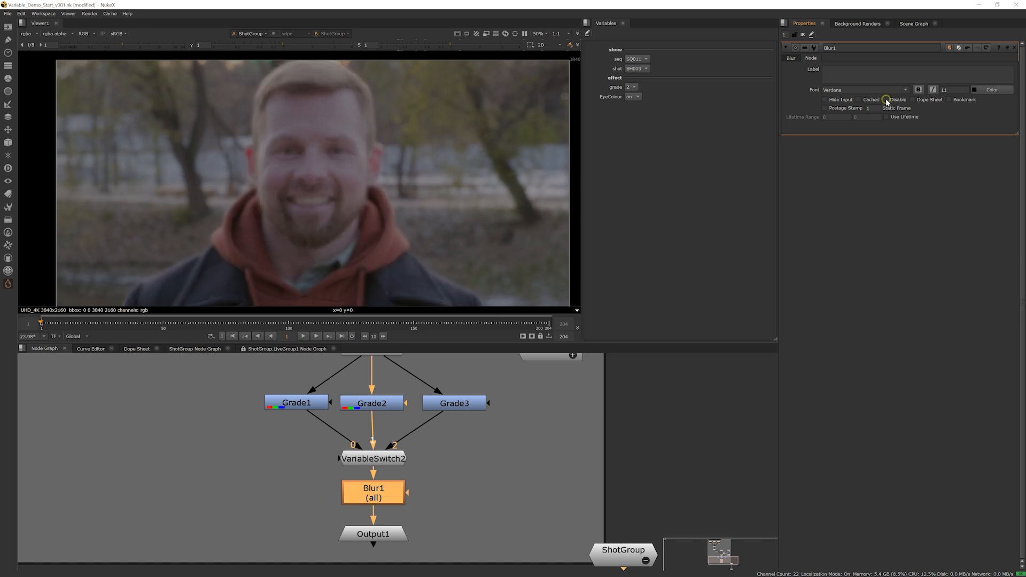
Add a new variable named blur under Root in the project's variables
click(687, 403)
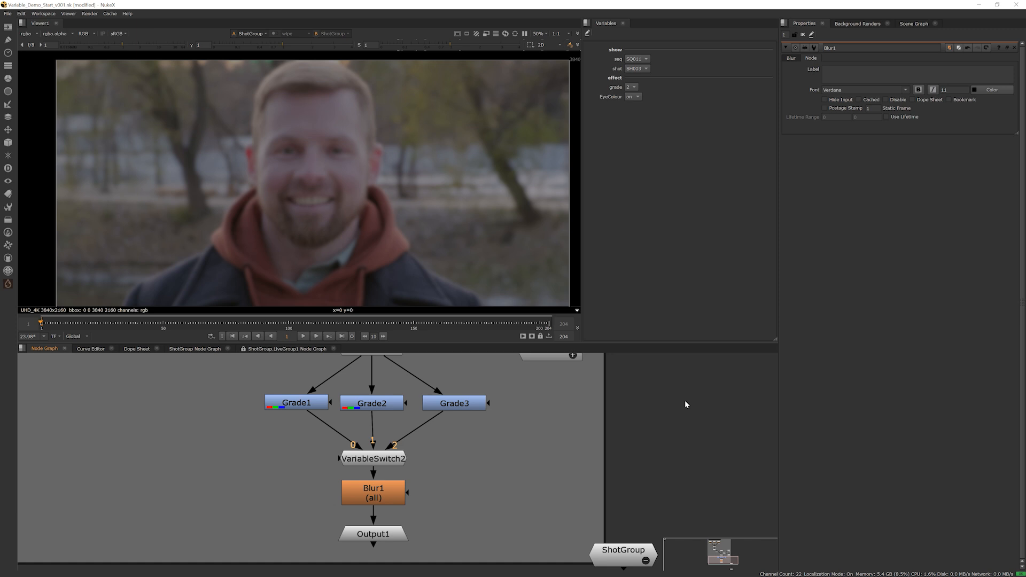
key(s)
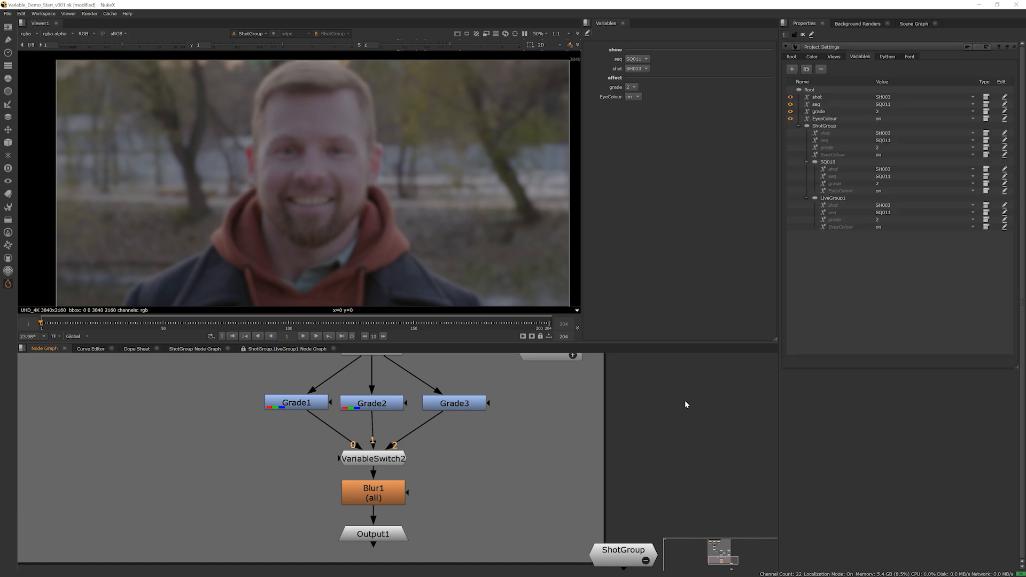
click(809, 89)
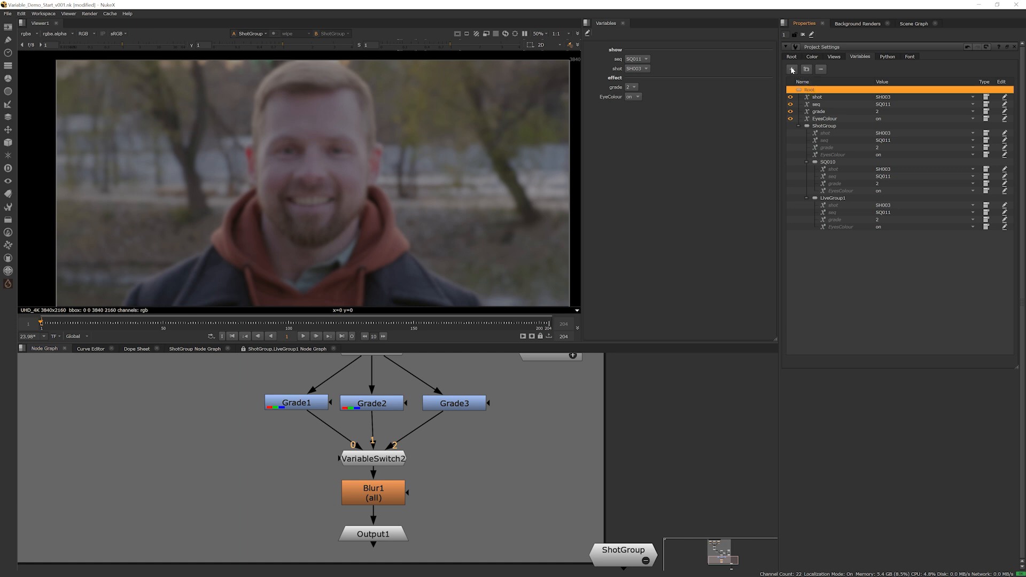
click(792, 69)
double_click(825, 126)
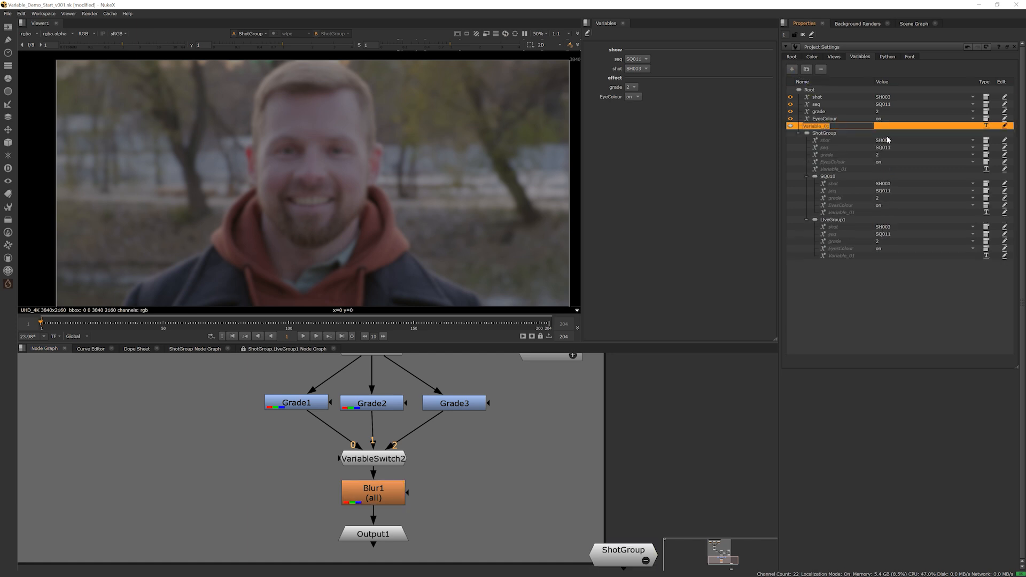
text(blur)
key(Return)
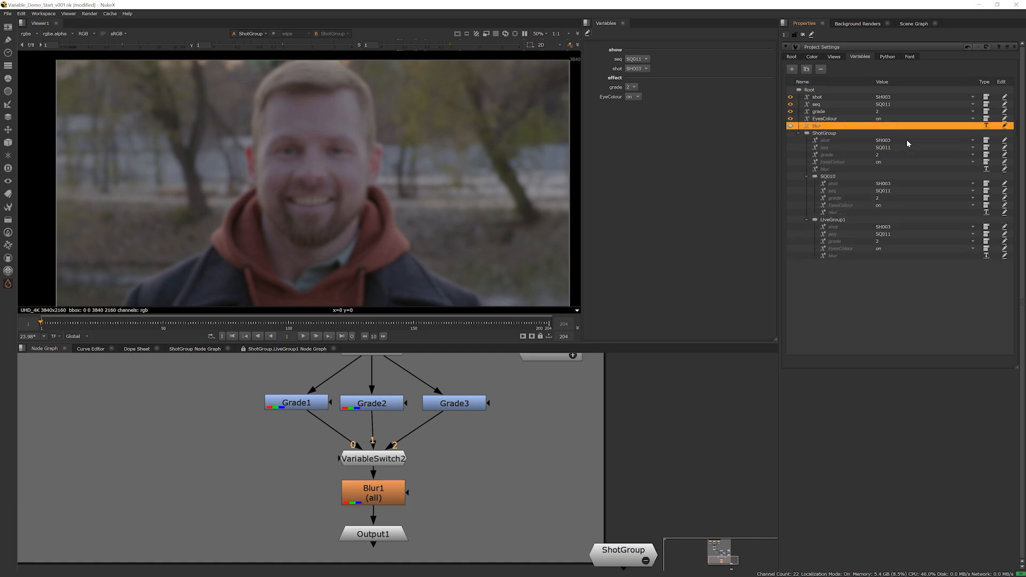
Make the blur variable a List labelled blur, with the options on and off
click(988, 126)
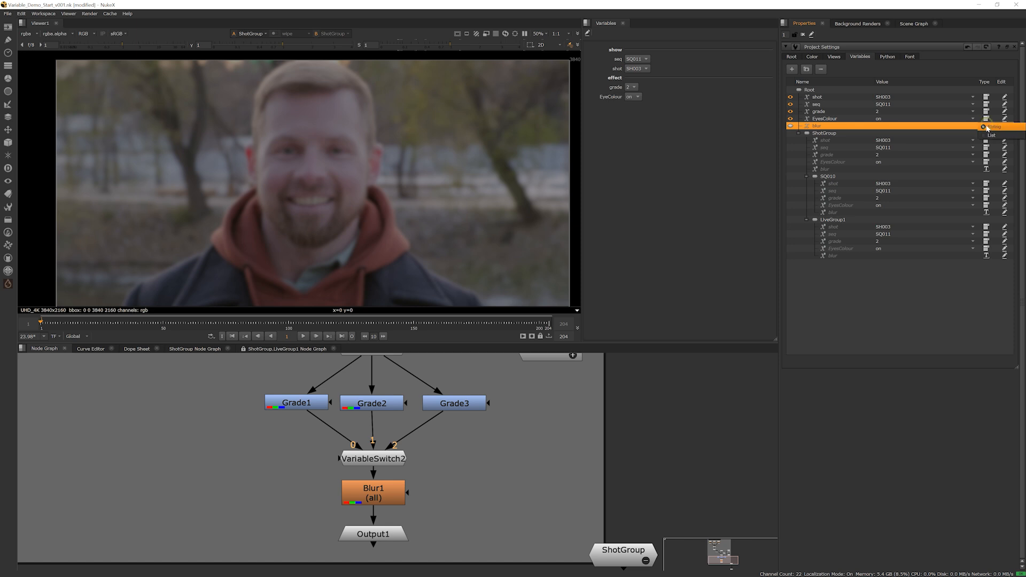
click(986, 135)
click(936, 150)
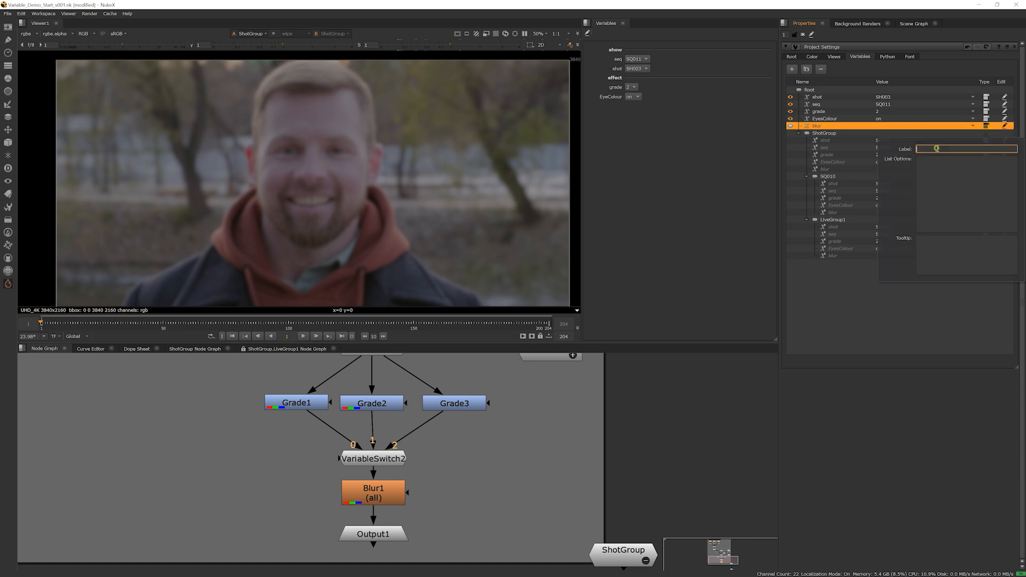
text(blur)
key(Tab)
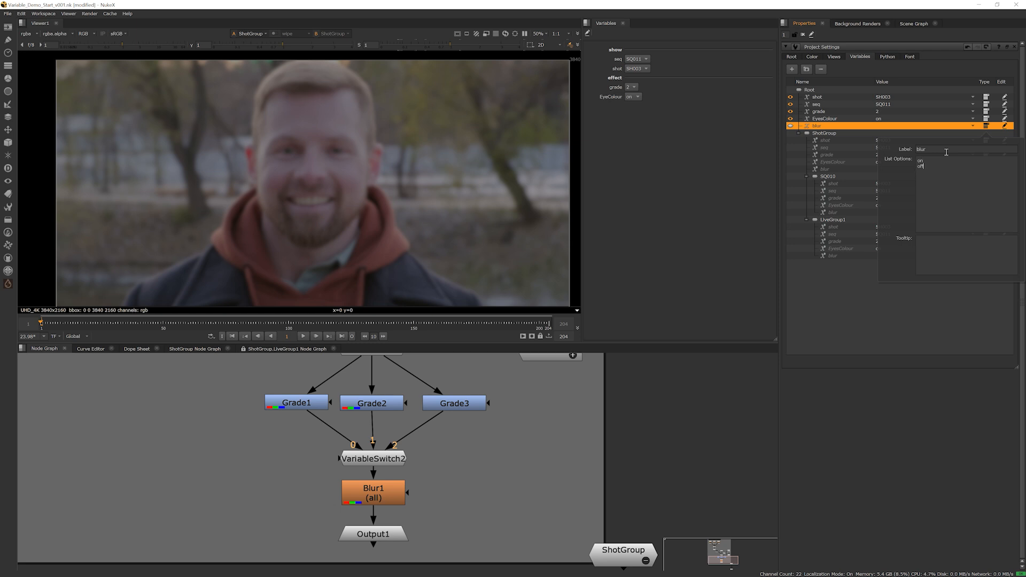
click(704, 239)
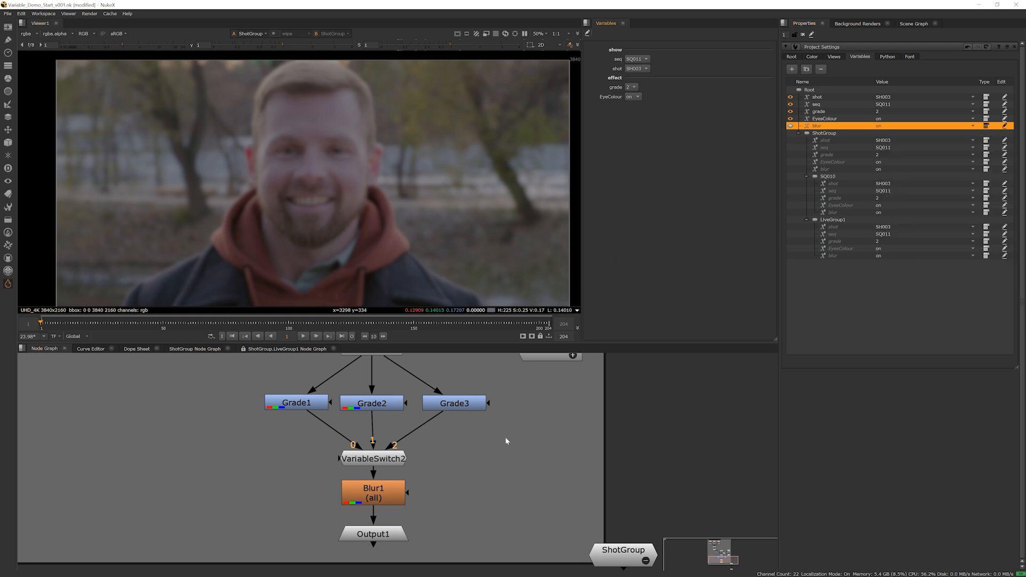
Drive Blur1's Disable option with the expression !%{blur}
double_click(392, 498)
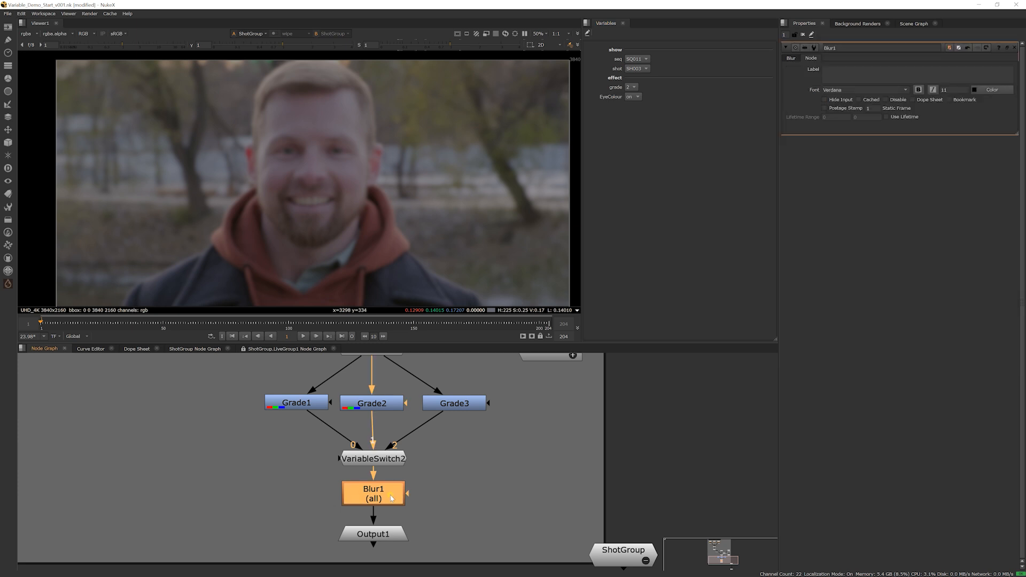
right_click(887, 101)
click(908, 154)
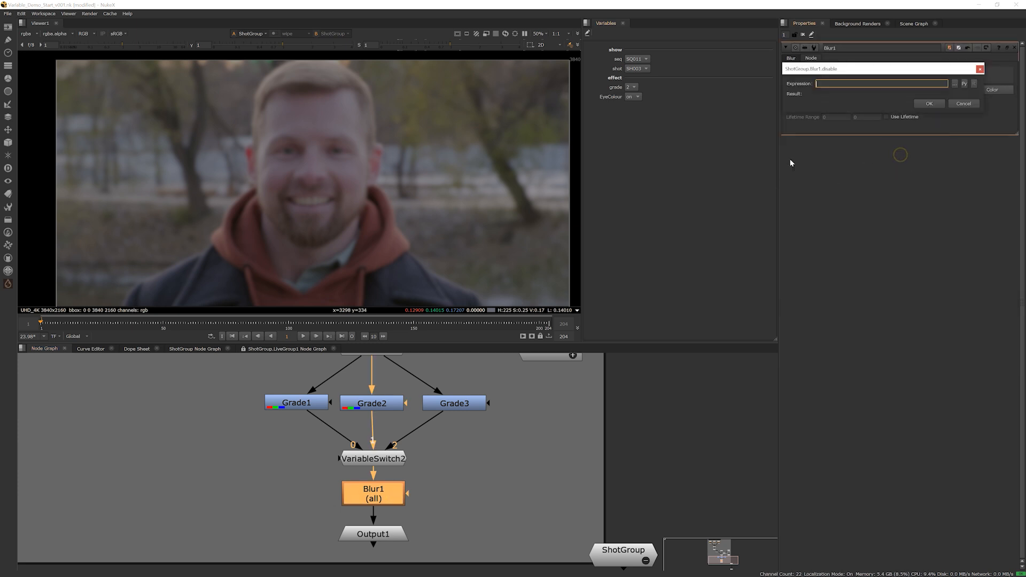
drag(822, 69, 747, 168)
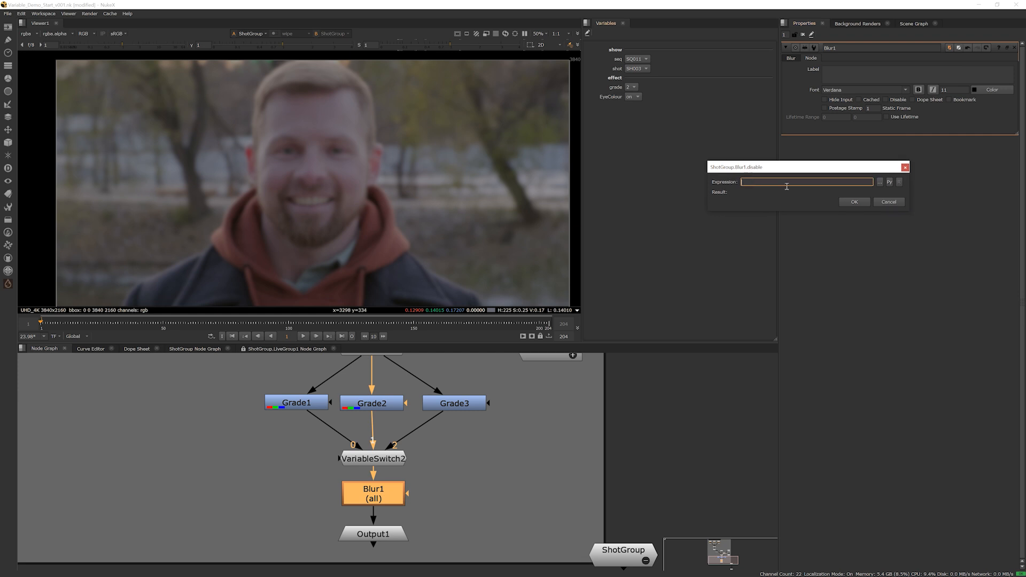
click(766, 182)
text([)
text(%)
text({blur})
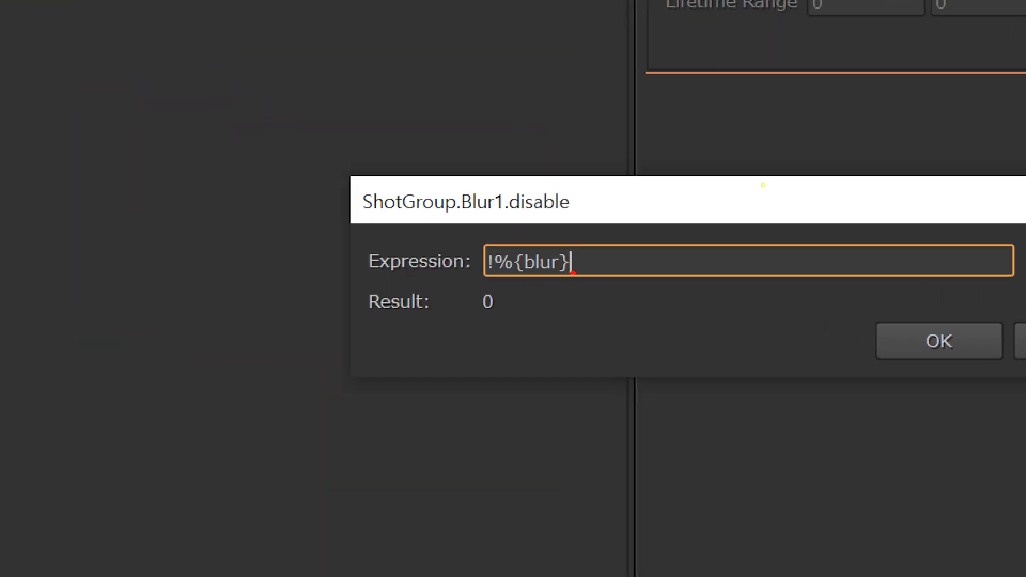
mouse_move(574, 273)
mouse_down()
mouse_move(483, 267)
mouse_move(576, 239)
mouse_up()
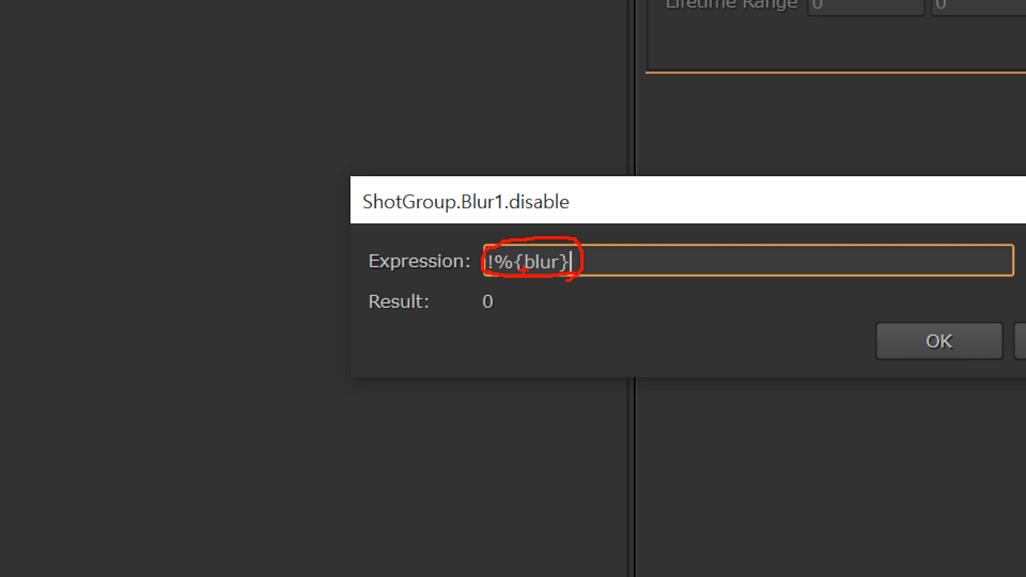
mouse_move(533, 222)
mouse_down()
mouse_move(542, 236)
mouse_move(569, 200)
mouse_up()
key(Escape)
click(849, 203)
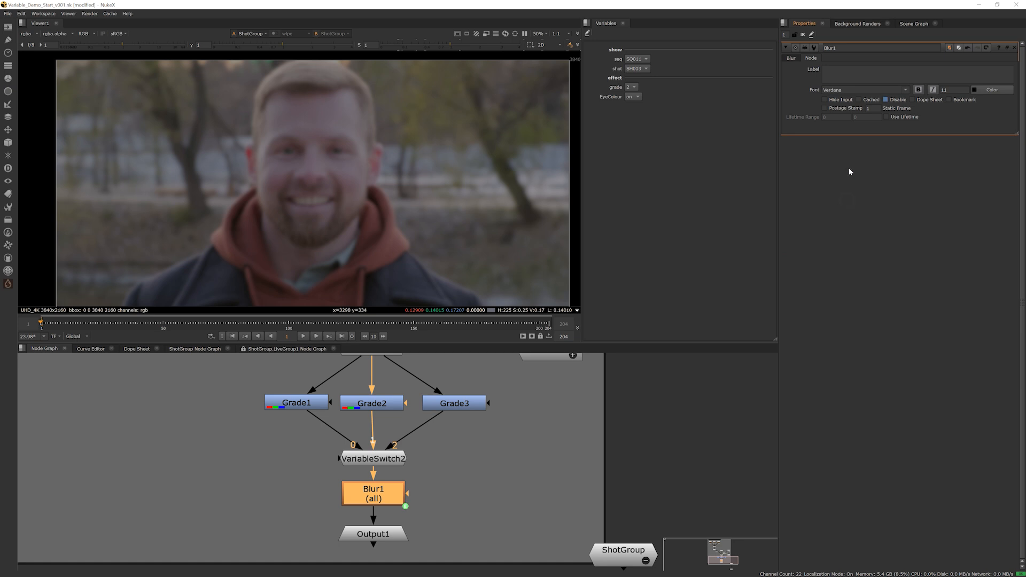
Expose the blur variable and test switching it on and off with grade 2, ending with blur off
click(620, 412)
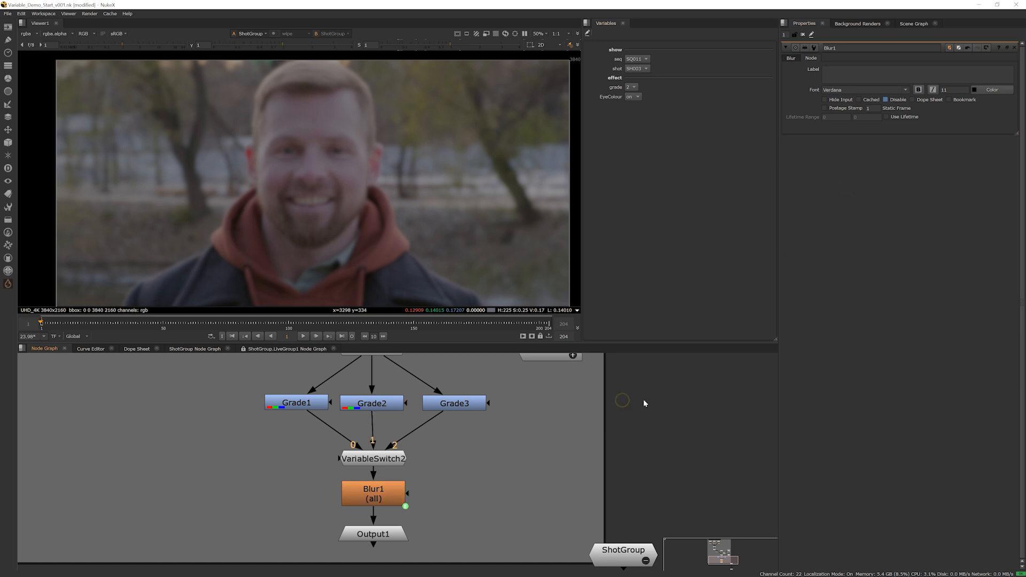
key(s)
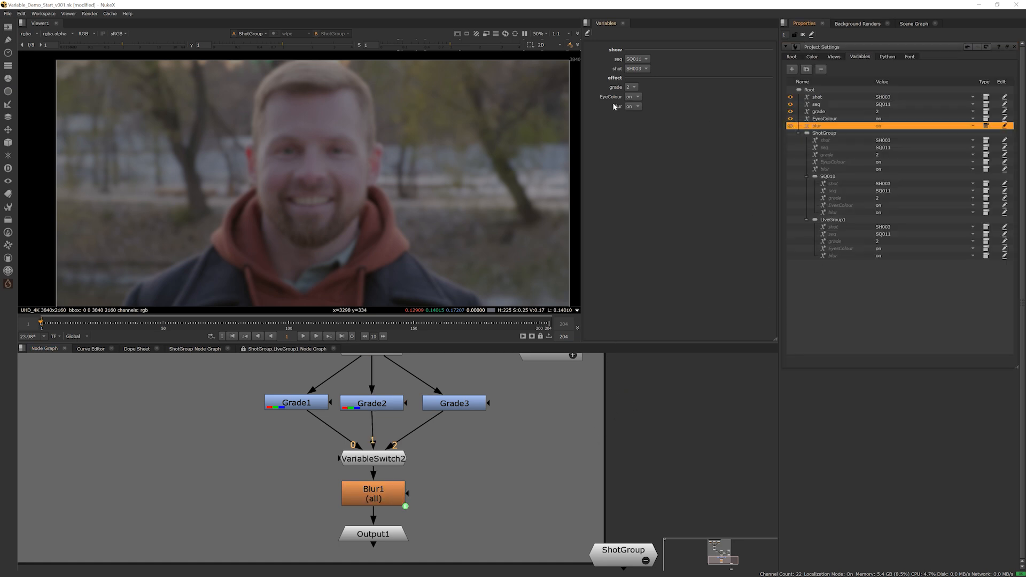
click(635, 108)
click(636, 115)
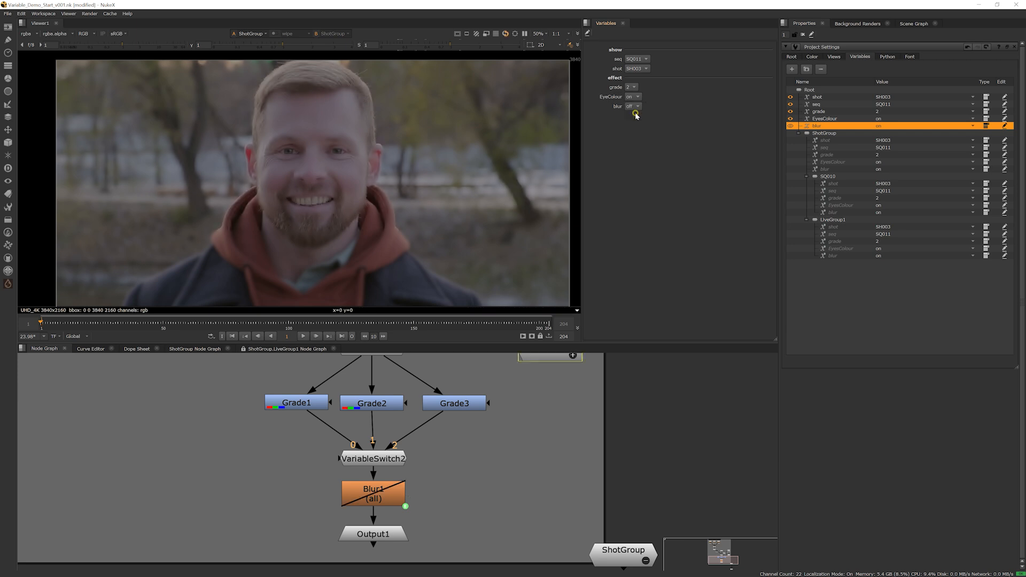
click(634, 98)
click(635, 101)
click(634, 108)
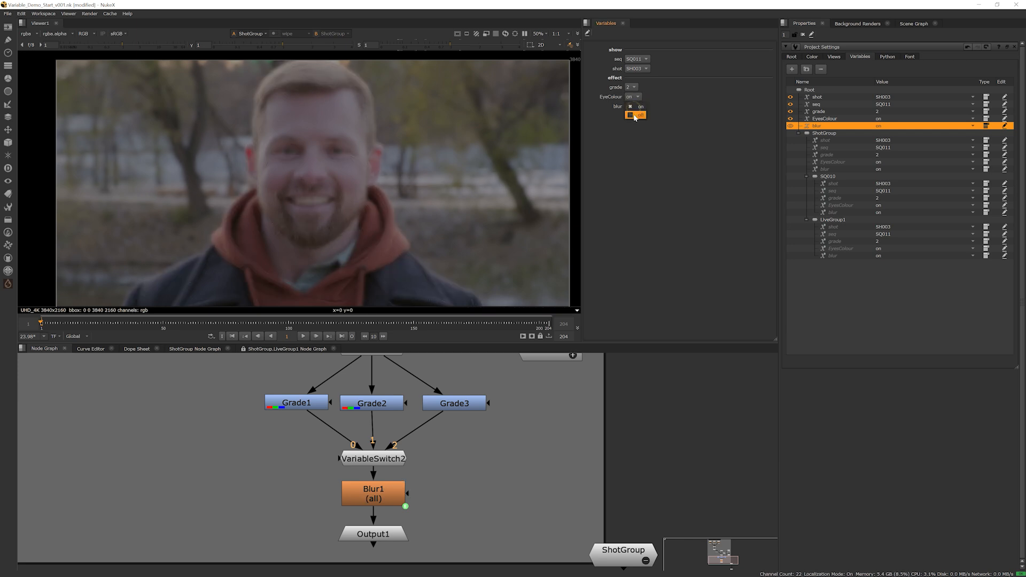
click(635, 114)
click(635, 107)
click(636, 99)
click(635, 107)
click(636, 114)
Set grade to 1 and test blur on and off again, ending with blur off
click(632, 87)
click(636, 79)
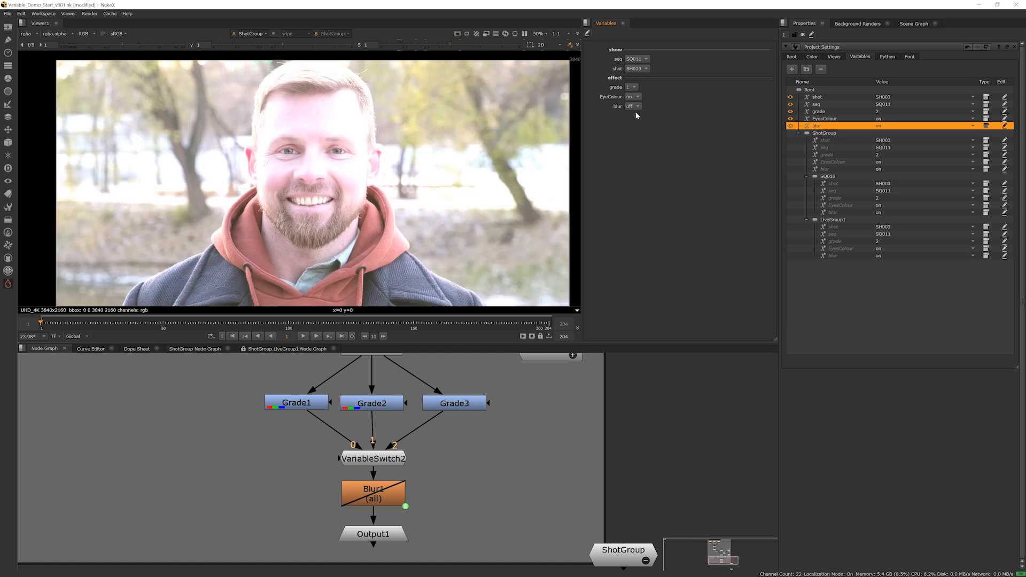
click(635, 97)
click(636, 98)
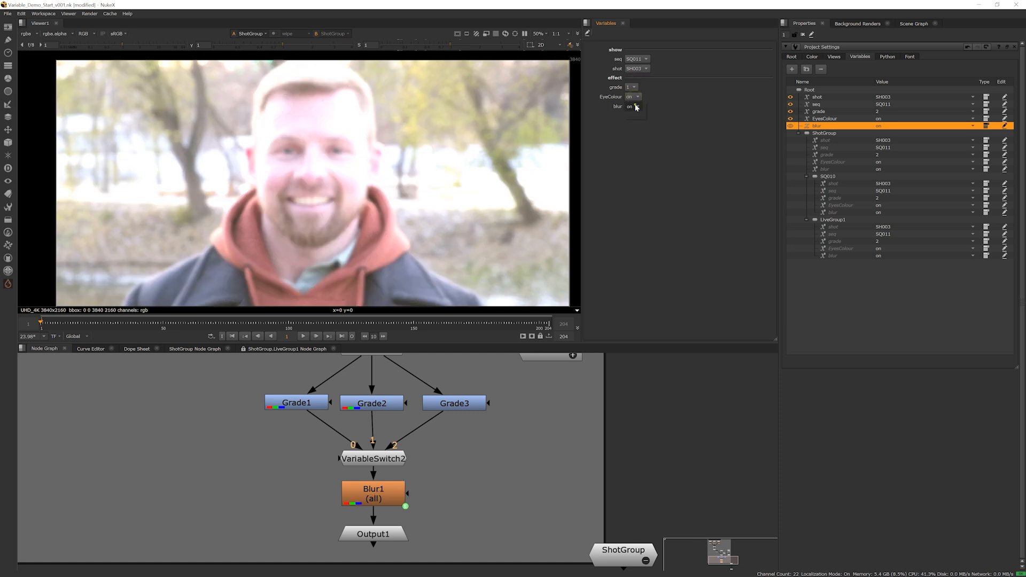
click(635, 107)
click(635, 113)
click(632, 86)
click(643, 125)
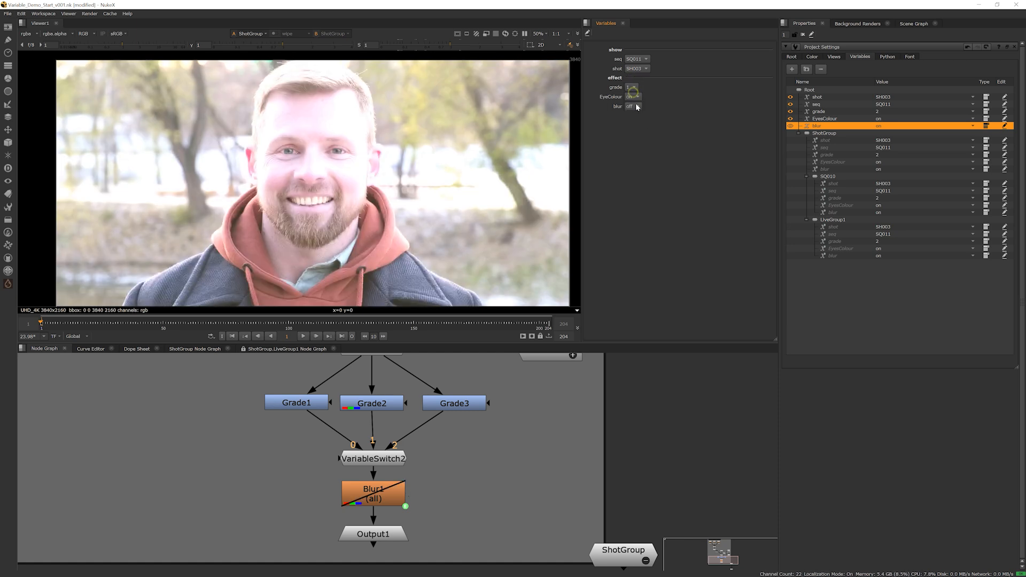
Set the exposed grade variable to 2
click(632, 90)
click(632, 96)
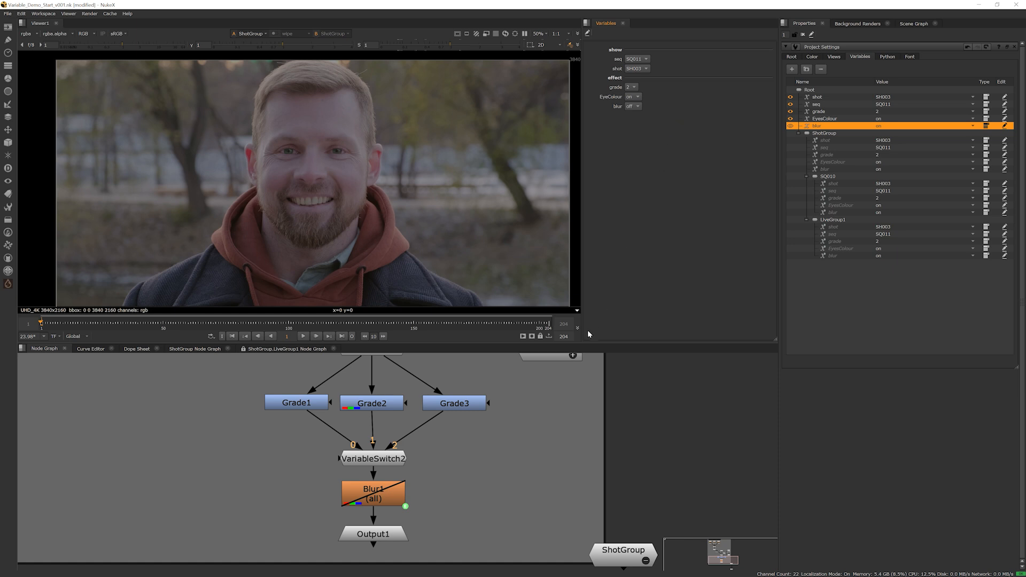
Move Output1 further below Blur1 to make room and add a Text node beside Blur1
scroll(438, 483, down, 3)
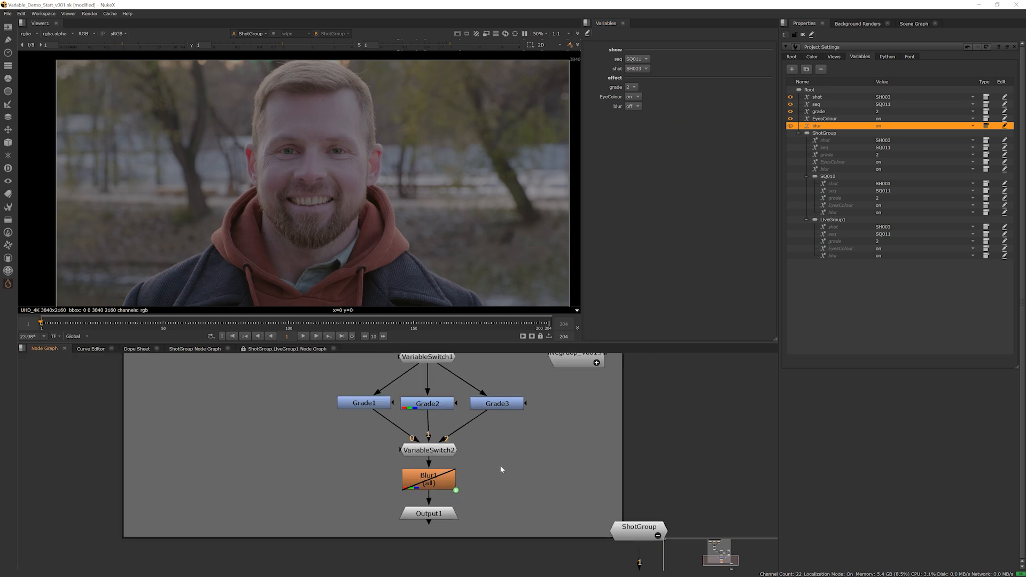
scroll(408, 474, up, 2)
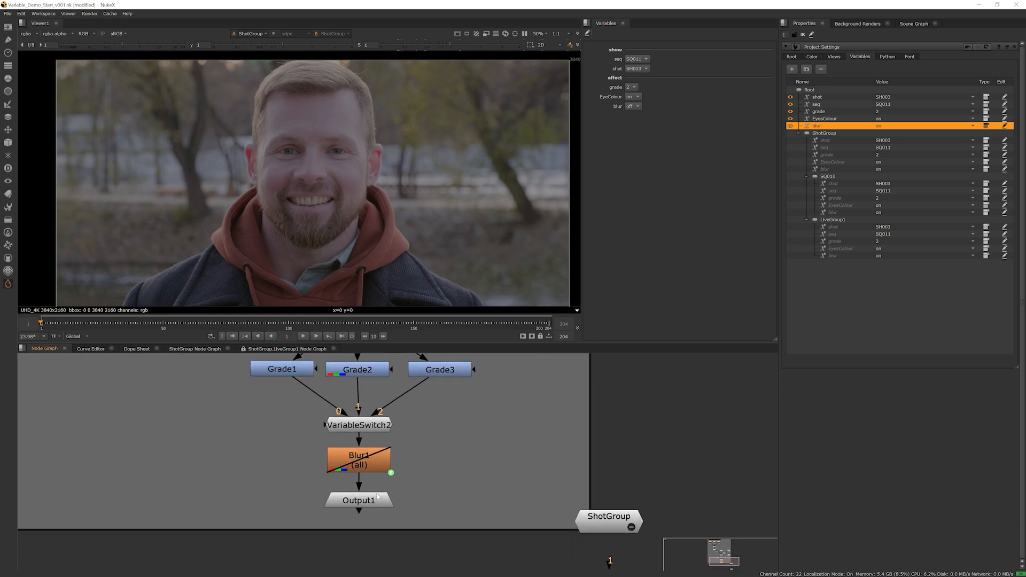
drag(374, 503, 376, 563)
click(389, 436)
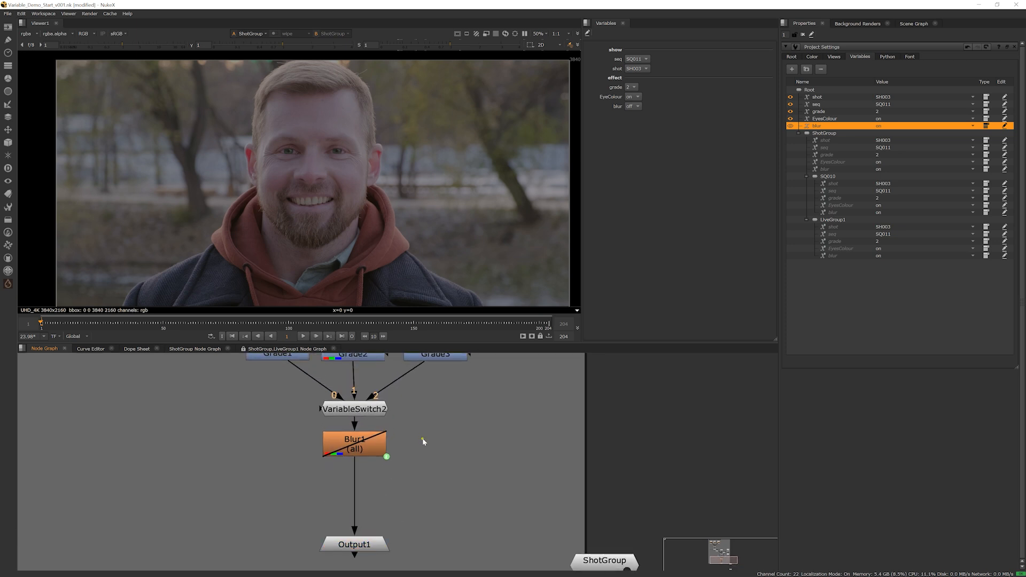
key(Tab)
text(text)
key(Return)
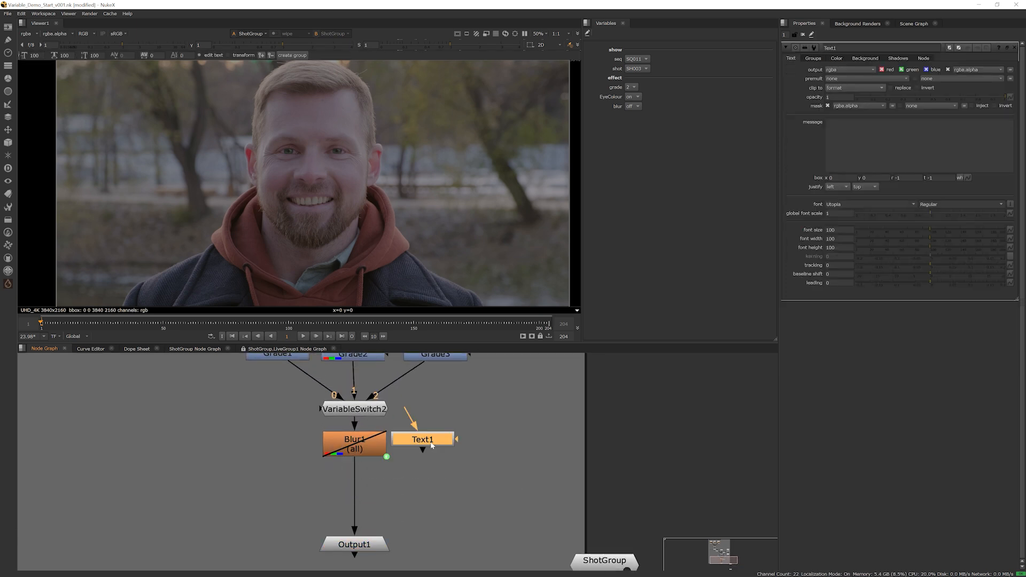
Add a Merge (over) node between Blur1 and Output1, with Blur1 feeding input B and Text1 feeding input A
click(403, 488)
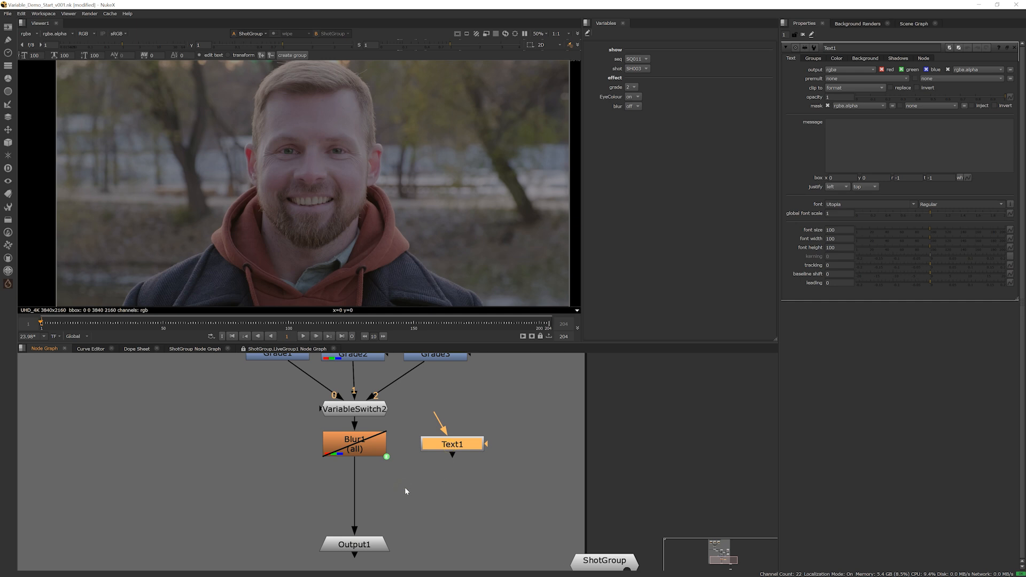
key(m)
drag(404, 489, 406, 506)
drag(421, 472, 377, 463)
drag(438, 504, 444, 446)
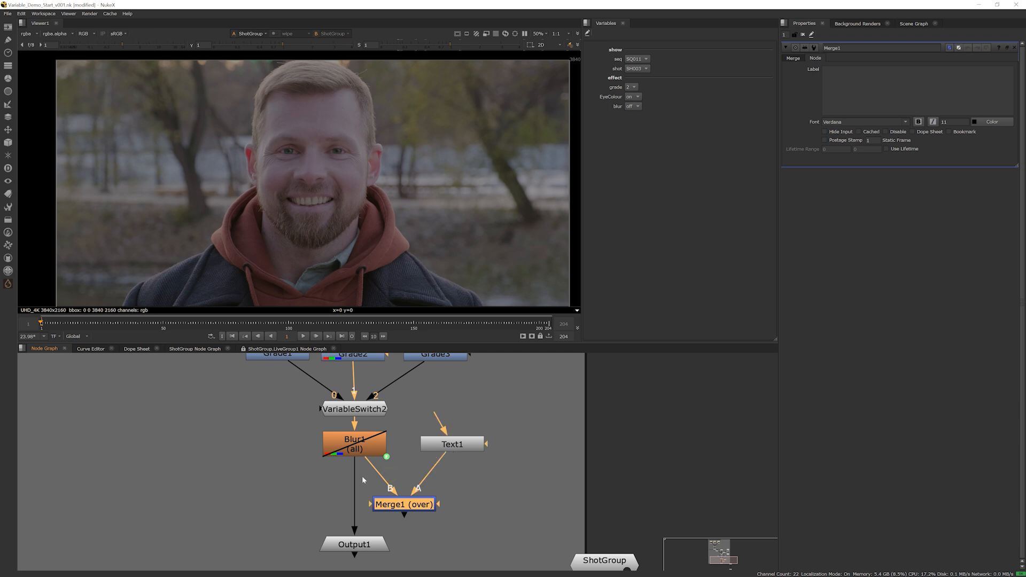
drag(353, 467, 403, 508)
drag(424, 509, 374, 502)
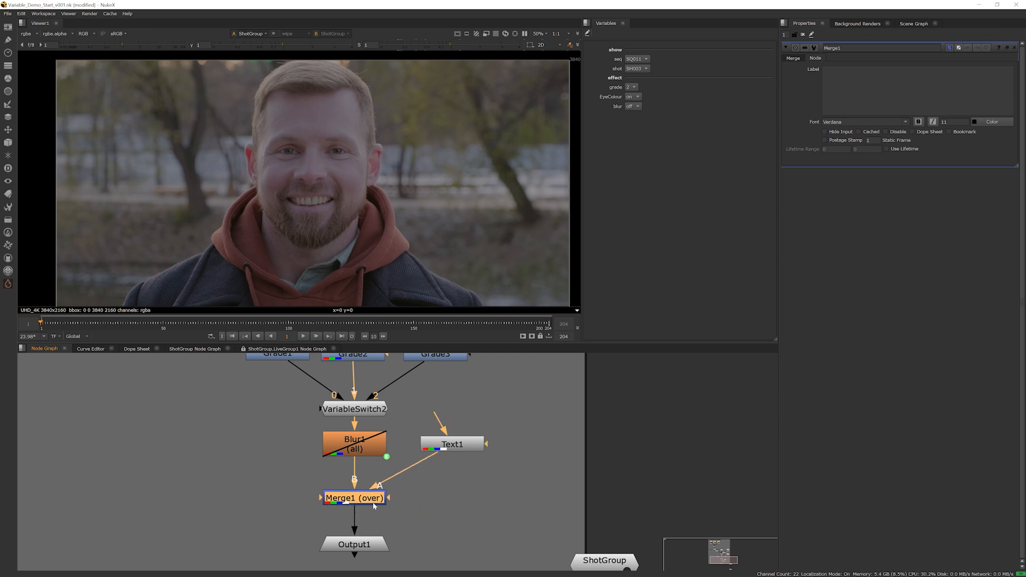
In the project settings, add a Root variable named fps with the value [value root.fps]
middle_drag(402, 470, 425, 468)
scroll(464, 500, down, 1)
middle_drag(471, 509, 459, 475)
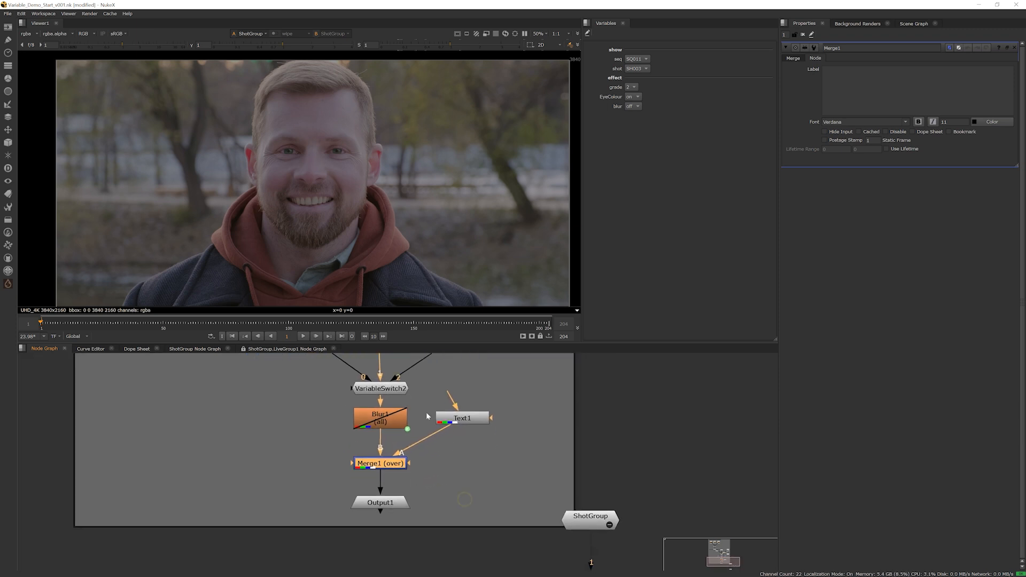
scroll(427, 413, up, 2)
middle_drag(434, 431, 420, 444)
key(s)
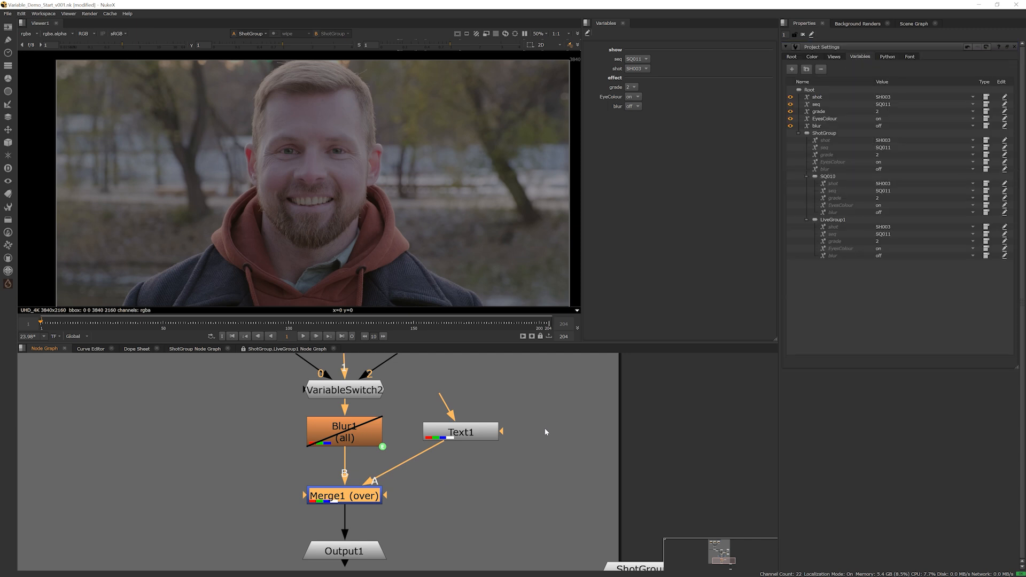
click(811, 91)
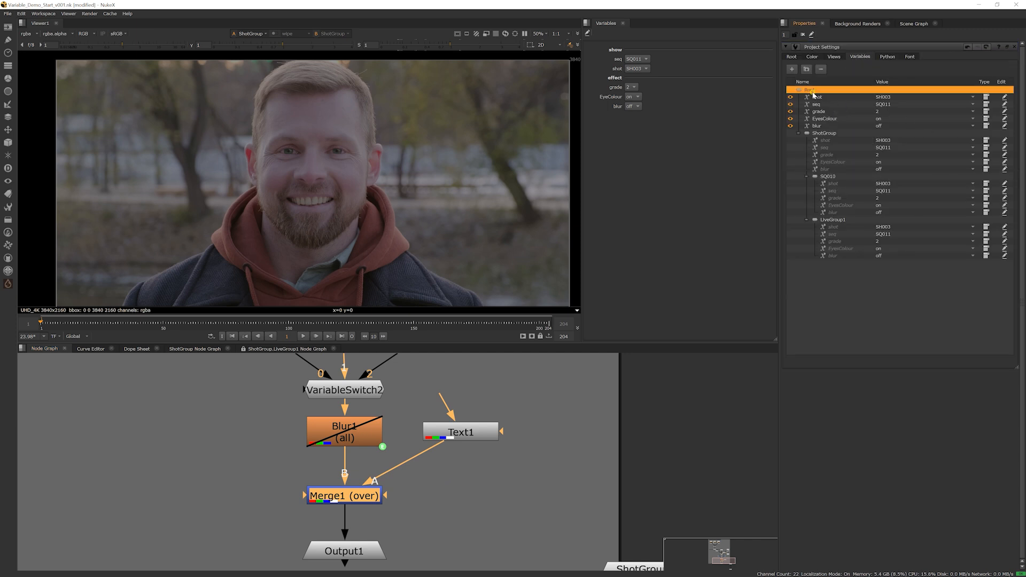
click(792, 70)
double_click(840, 132)
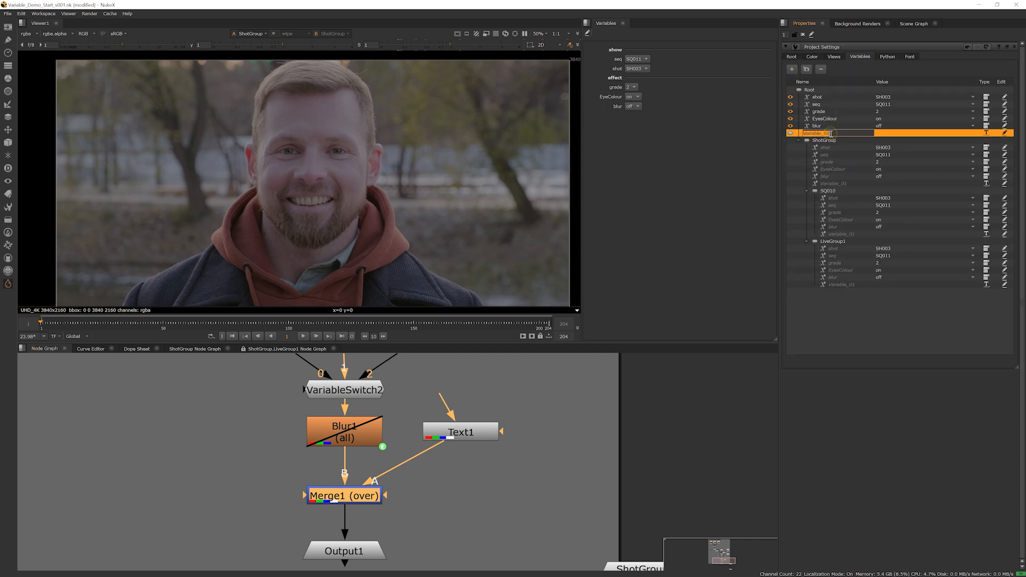
text(fps)
key(Return)
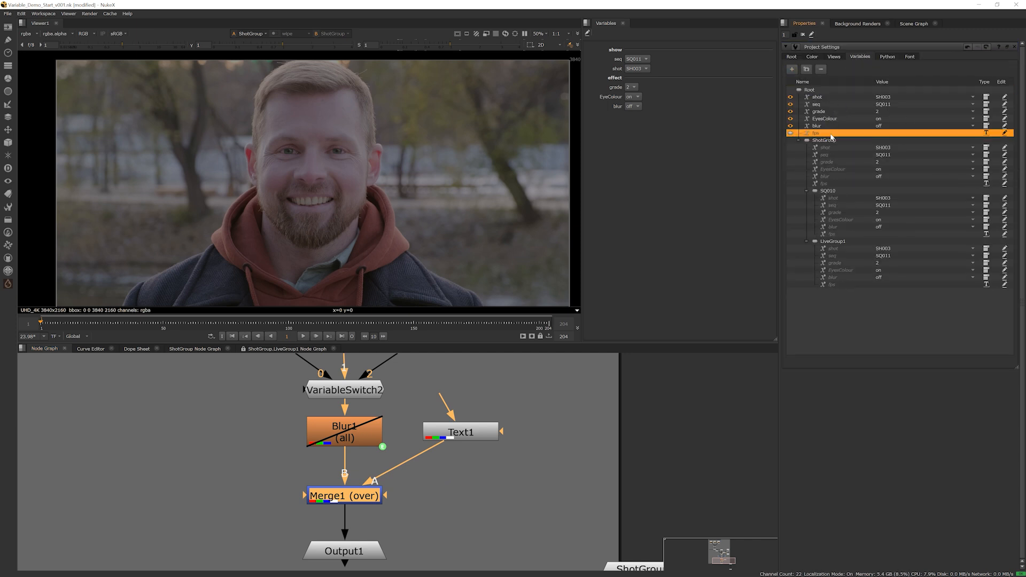
double_click(881, 134)
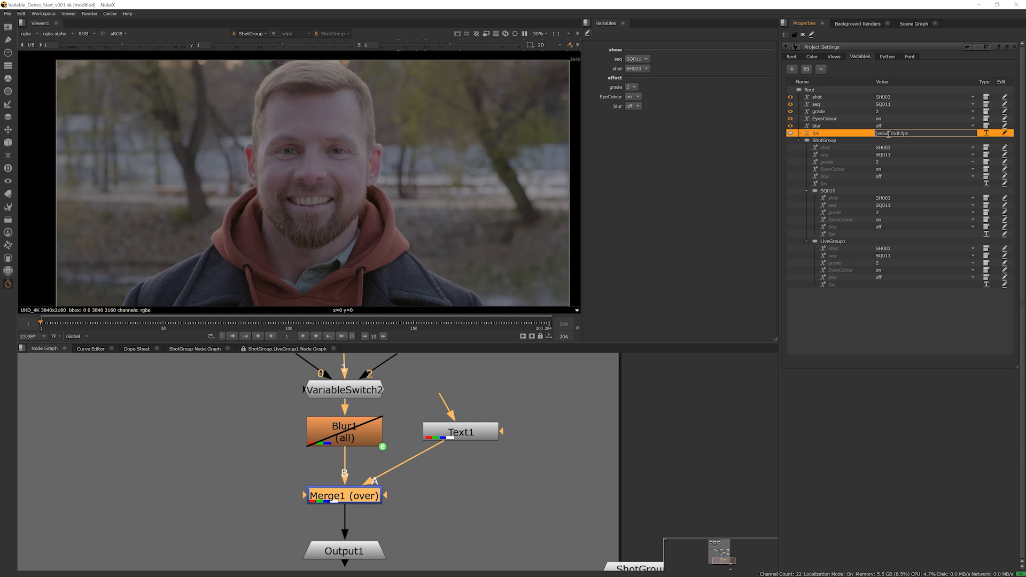
key(Return)
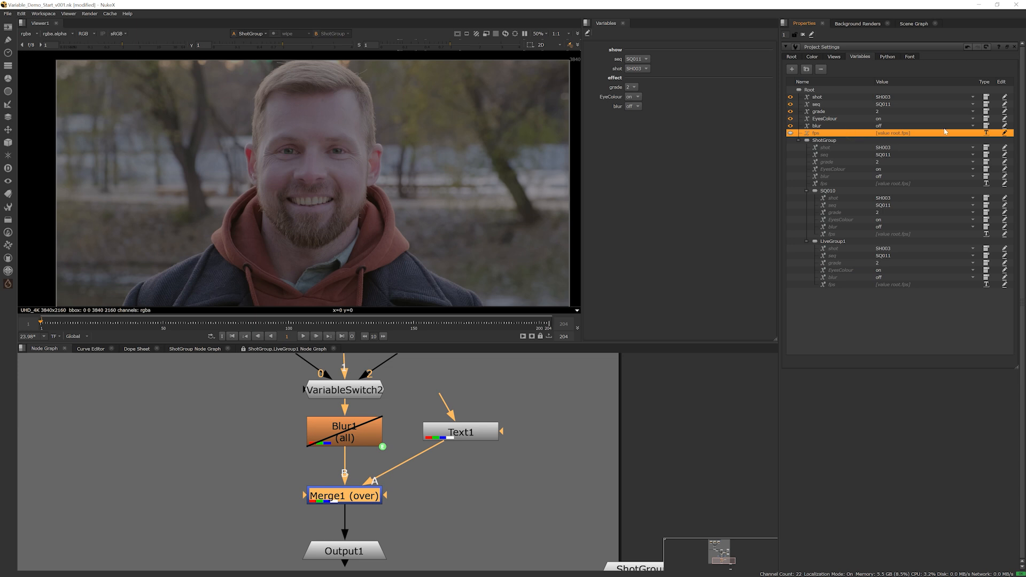
Add another Root variable named frame with the value [value root.frame]
click(823, 119)
click(820, 126)
click(821, 132)
click(792, 69)
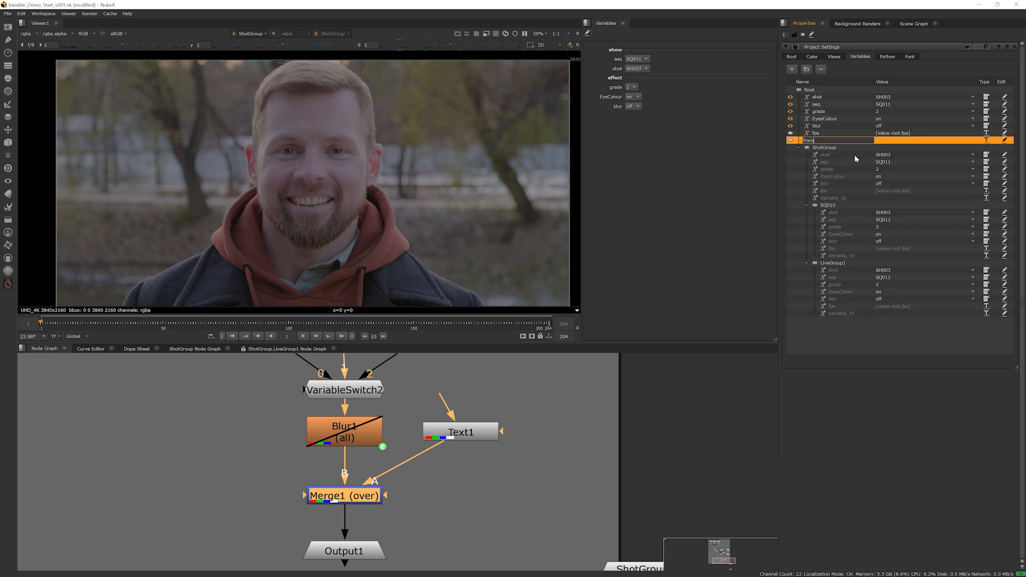
click(897, 140)
double_click(893, 140)
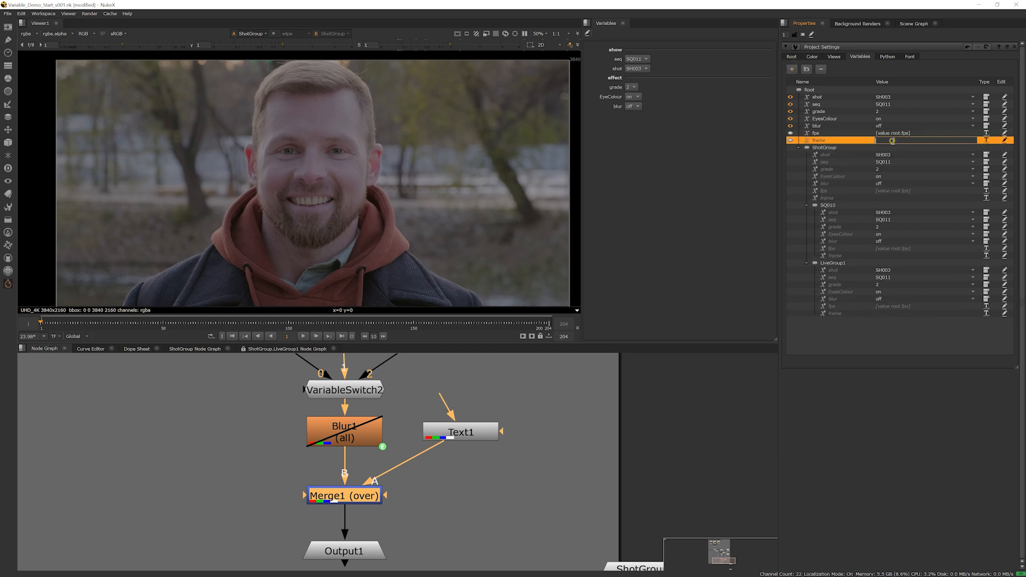
text([value root.frame)
key(Return)
click(841, 133)
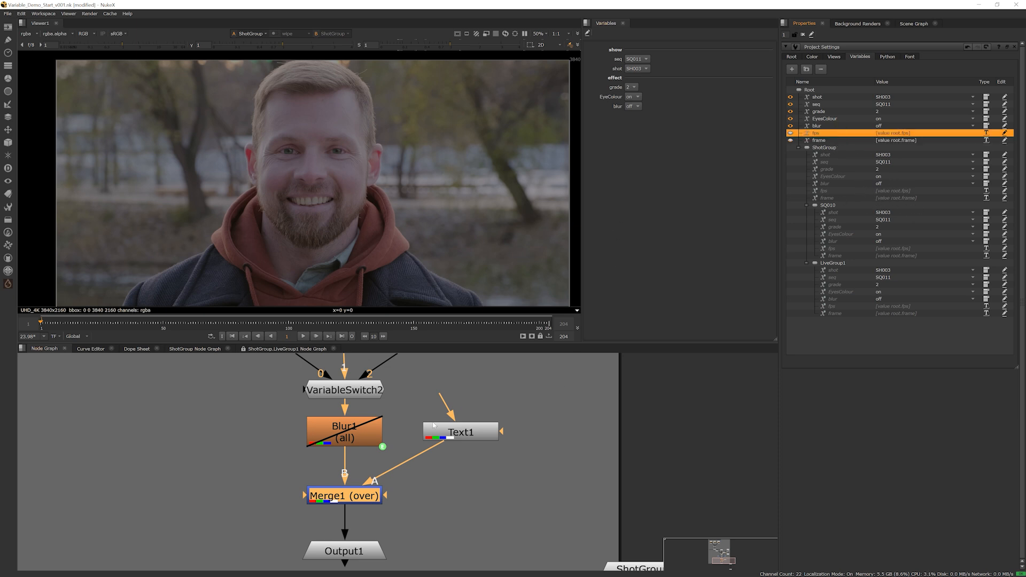
Start Text1's message with the sequence and shot variables, %{seq}, %{shot}
double_click(461, 432)
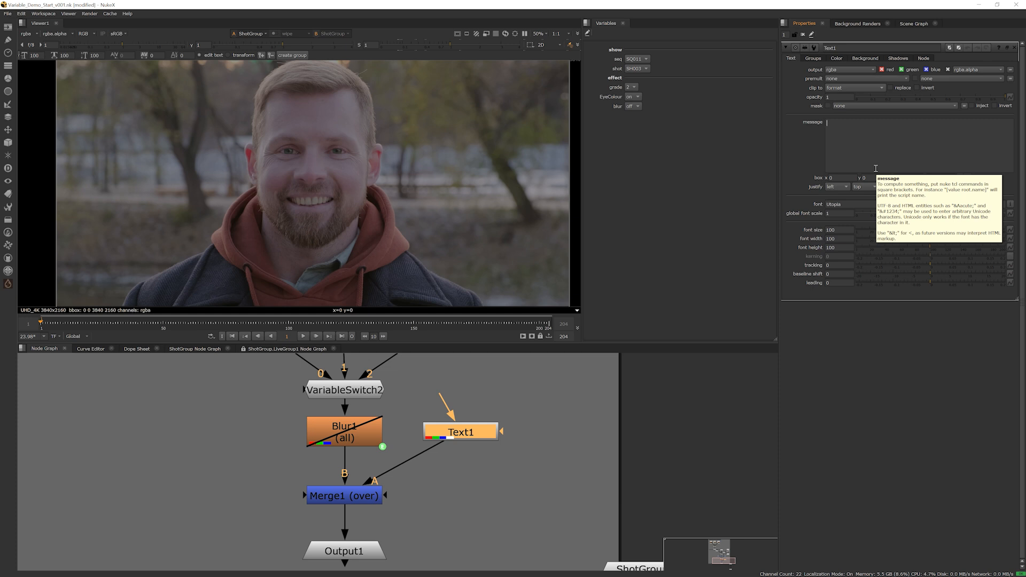
text(%{seq},)
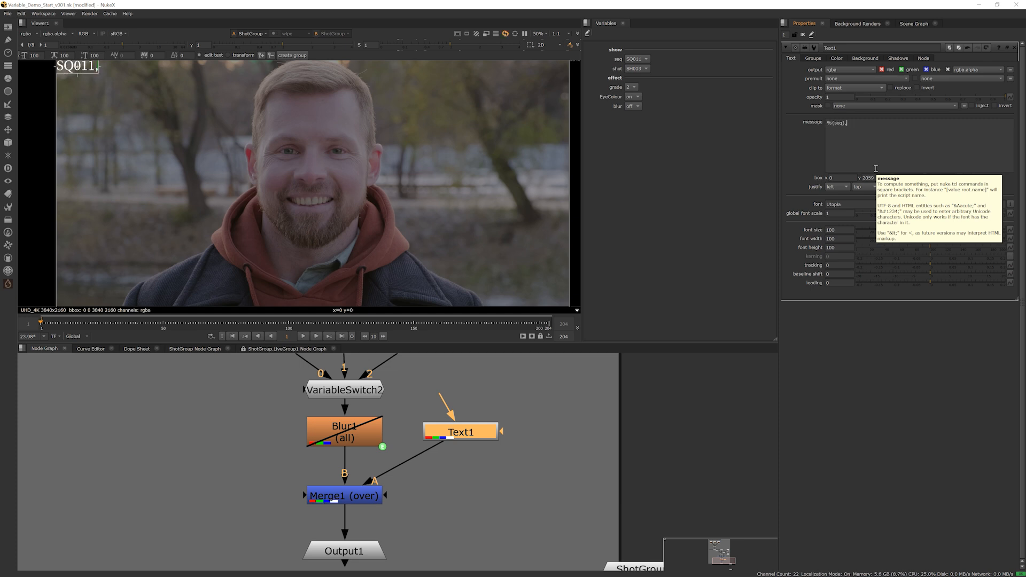
text( %{shot}, %)
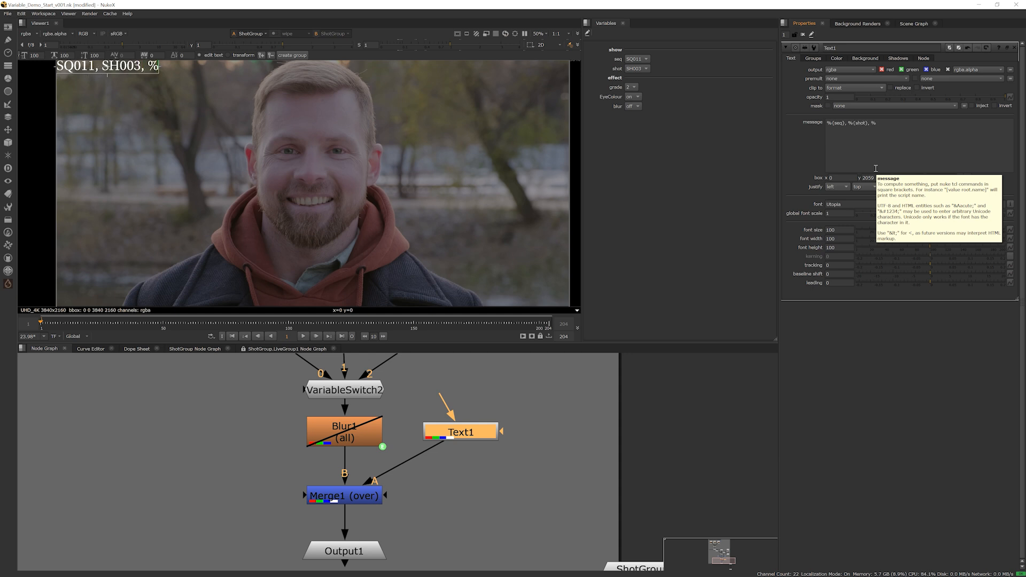
text(})
Append the frame-rate and frame variables, %{fps}, %{frame}, to Text1's message, separated by commas
key(BackSpace)
text(f)
key(BackSpace)
text({fps}, %{fr)
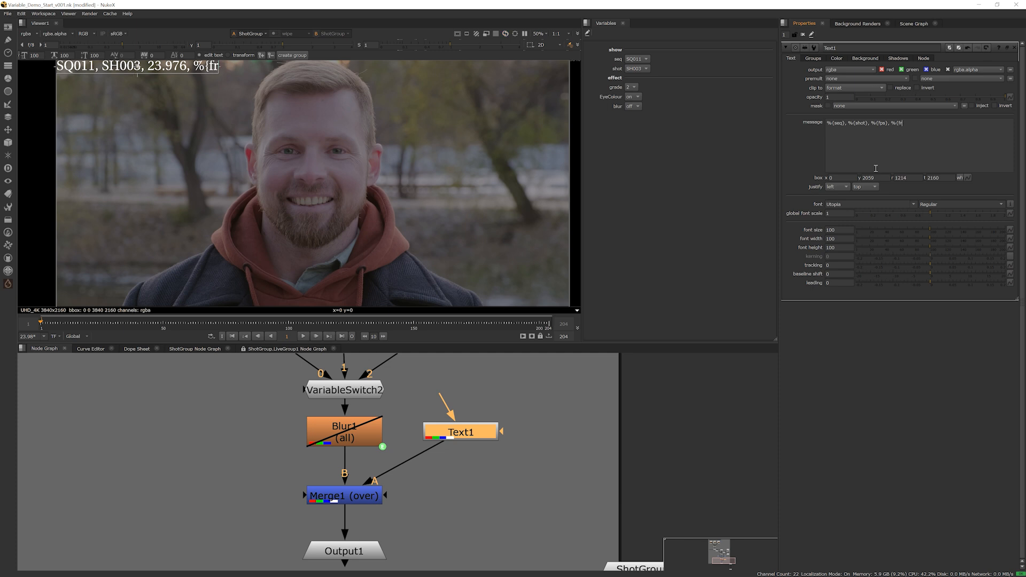
text(mae)
key(BackSpace)
key(BackSpace)
key(BackSpace)
key(BackSpace)
text(rame})
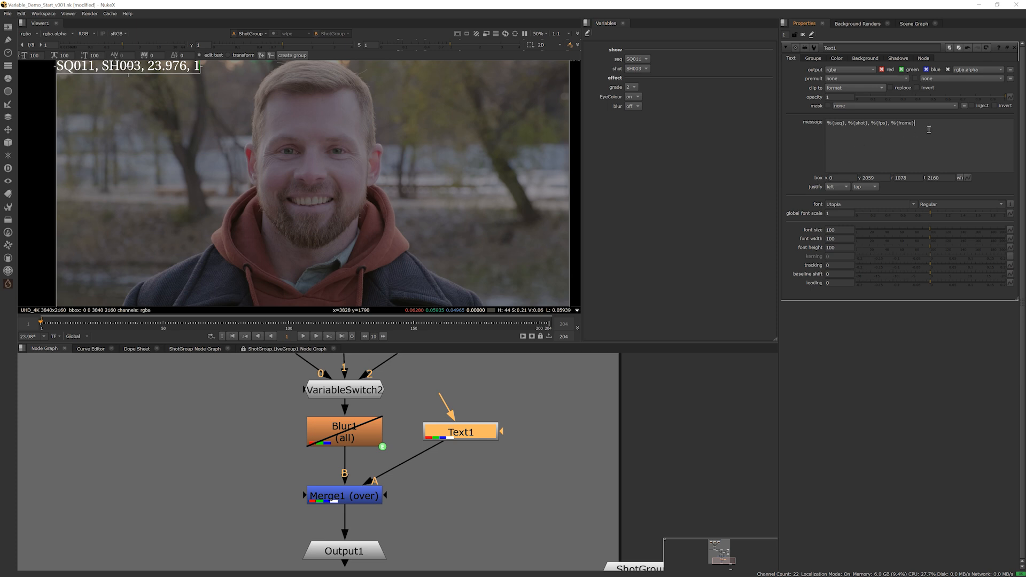
text(,)
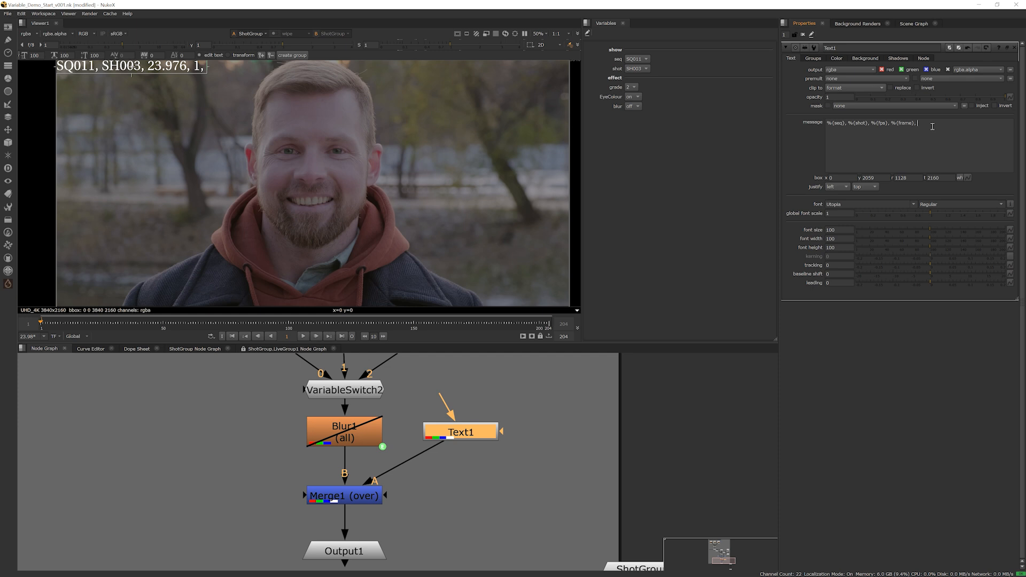
text( %{blur})
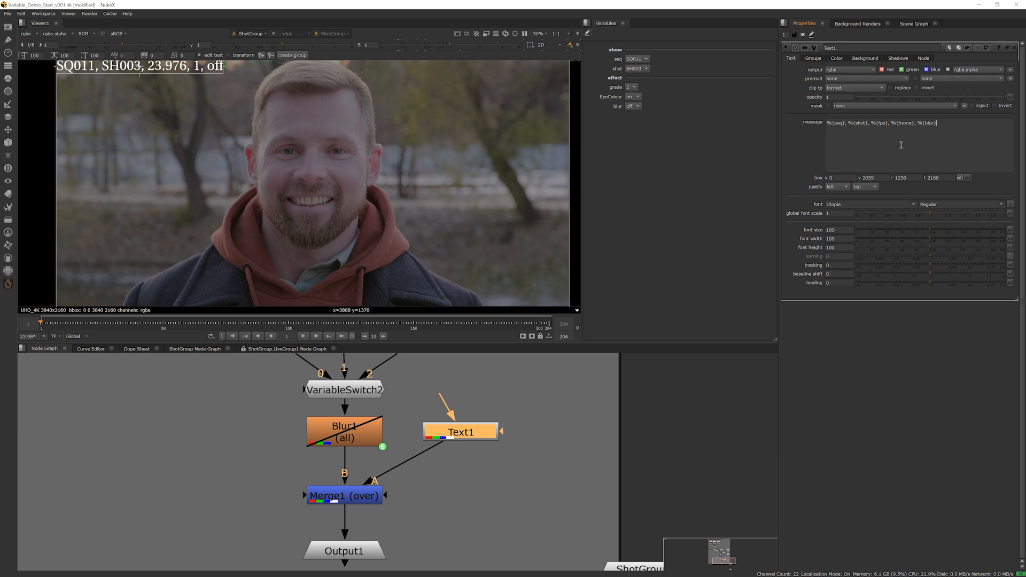
Append the labelled entry blur : %{blur} to Text1's message and add an f suffix directly after %{frame}
click(919, 123)
text(bl)
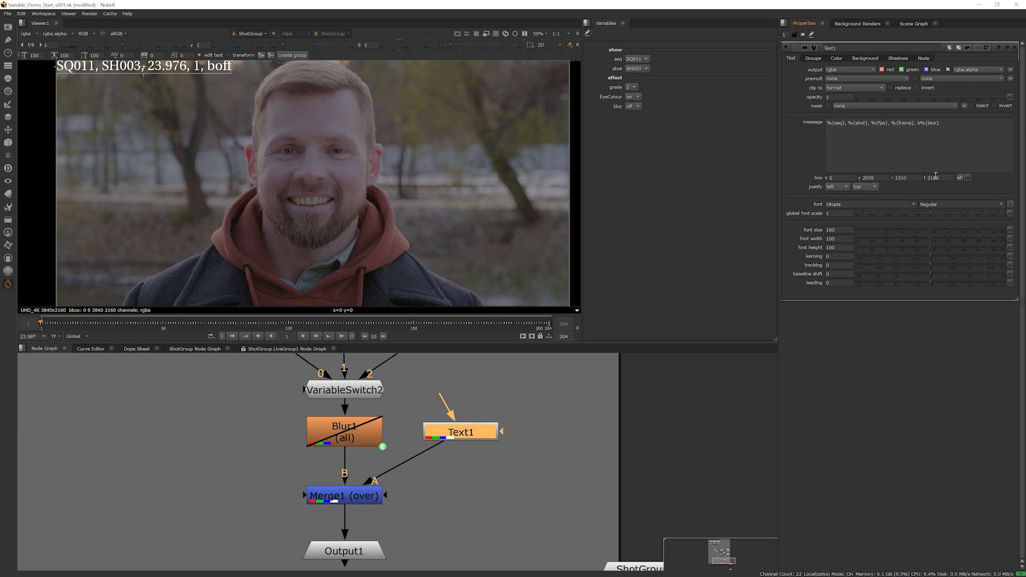
text(ur :)
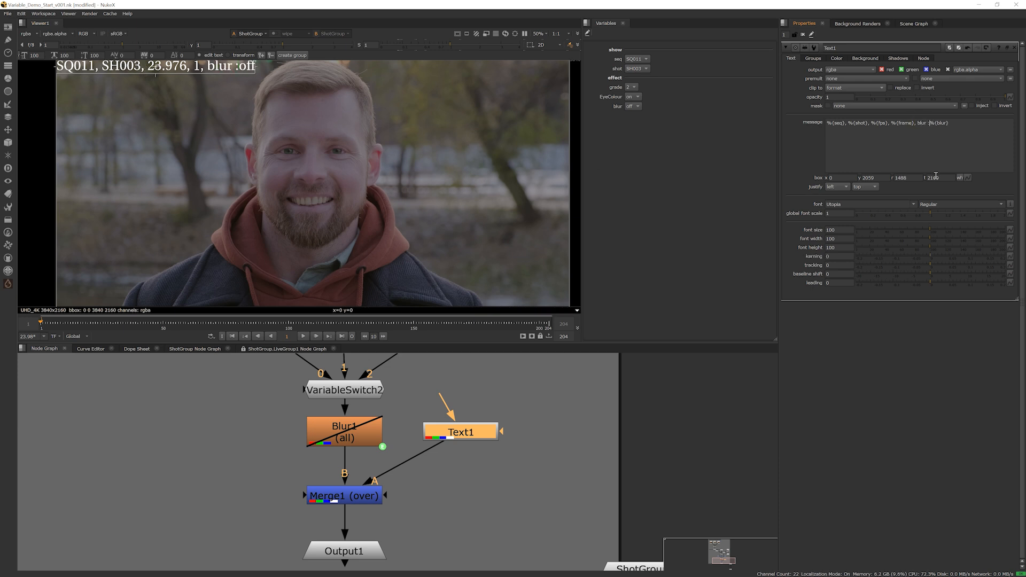
click(916, 123)
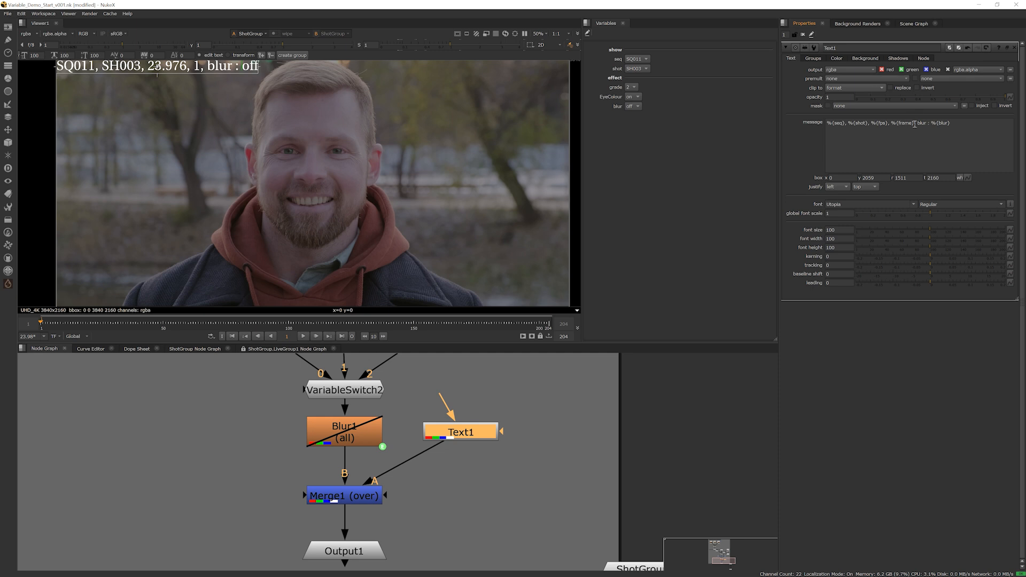
text(f)
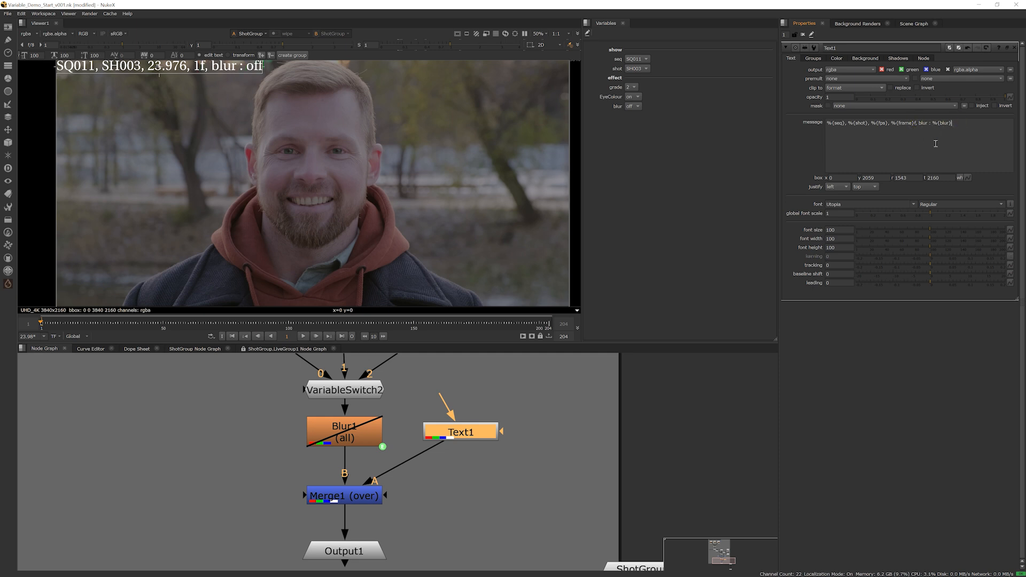
Extend Text1's box to the full frame by setting y to 0 and r to 3840
click(887, 177)
text(0)
click(909, 178)
text(384)
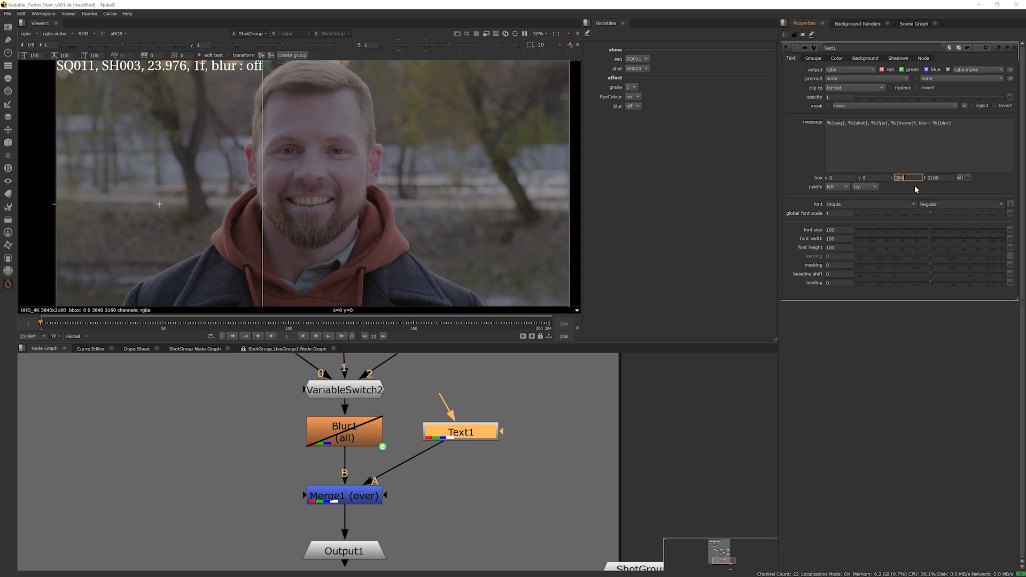
text(0)
Justify Text1's message to center horizontally and bottom vertically
click(837, 186)
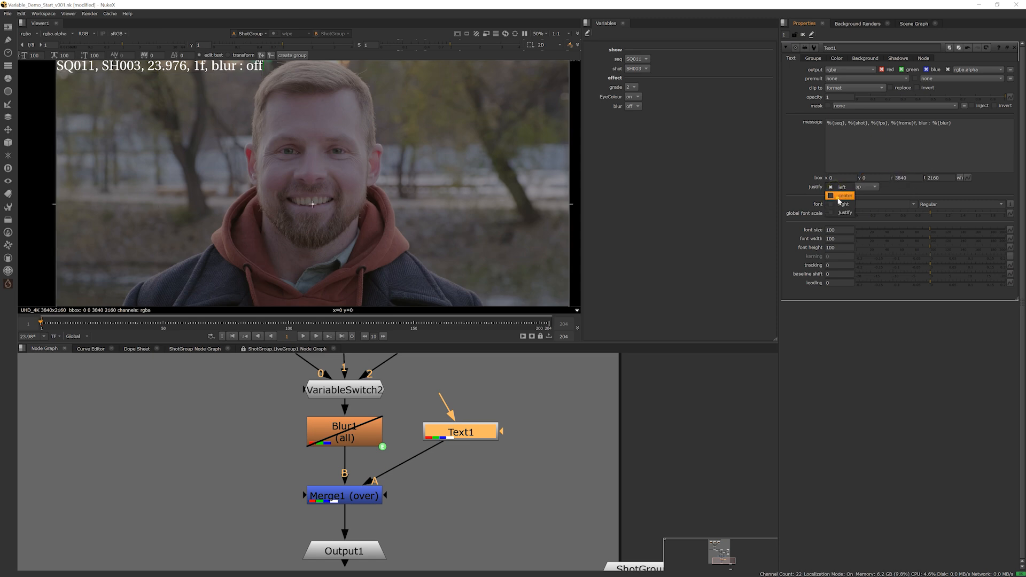
click(840, 196)
click(867, 186)
click(867, 204)
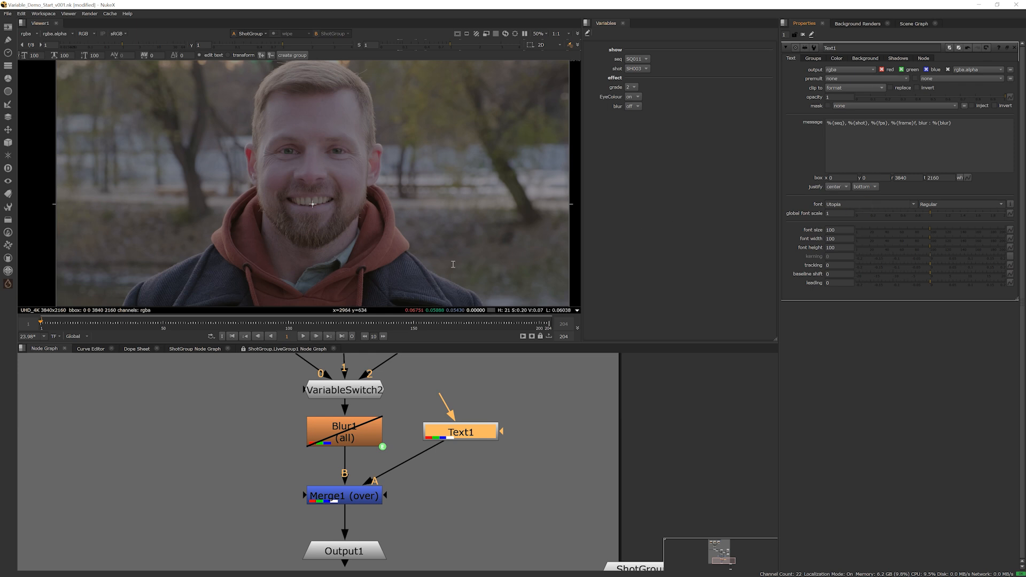
Play the sequence to check the text overlay and turn the blur variable on during playback
scroll(439, 242, down, 3)
middle_drag(400, 246, 370, 238)
scroll(358, 242, up, 1)
scroll(358, 242, up, 1)
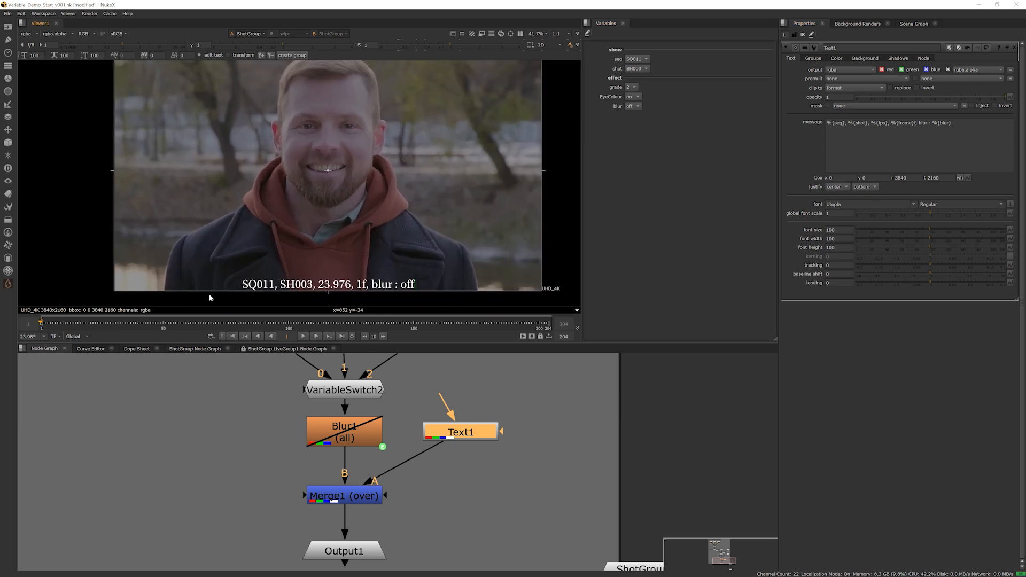
click(307, 336)
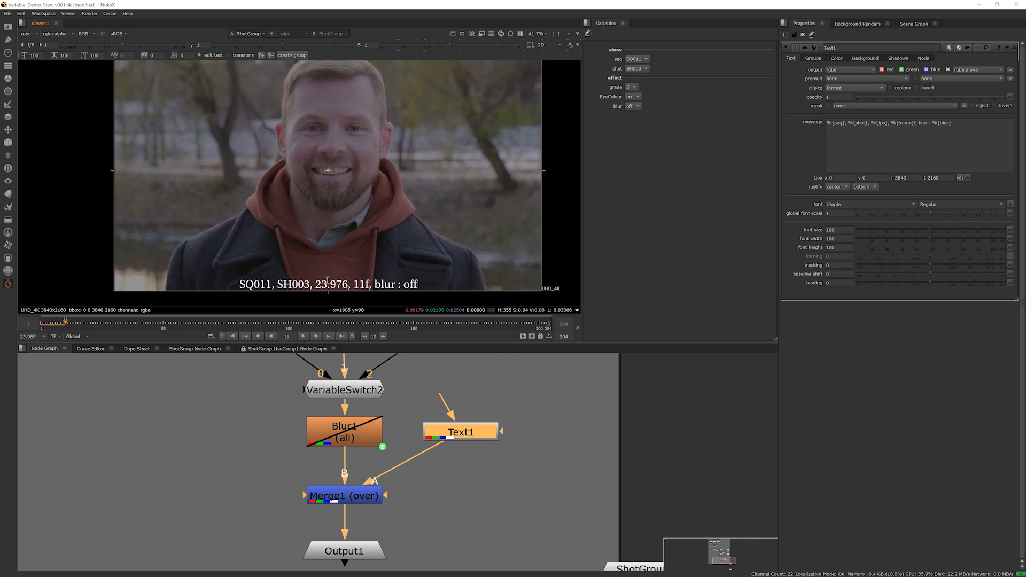
click(633, 106)
click(635, 102)
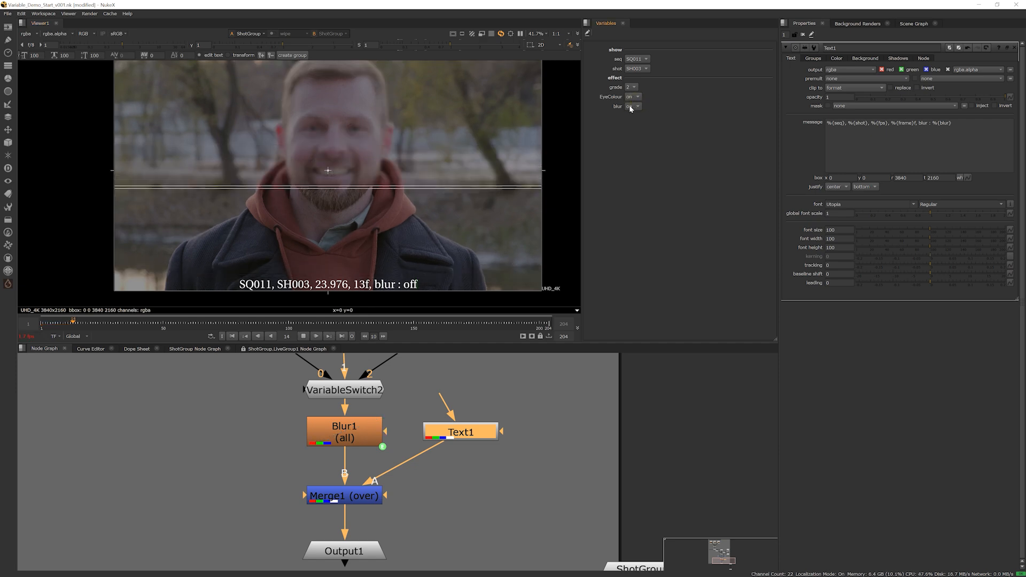
Stop the playback and set the blur variable to off
click(303, 336)
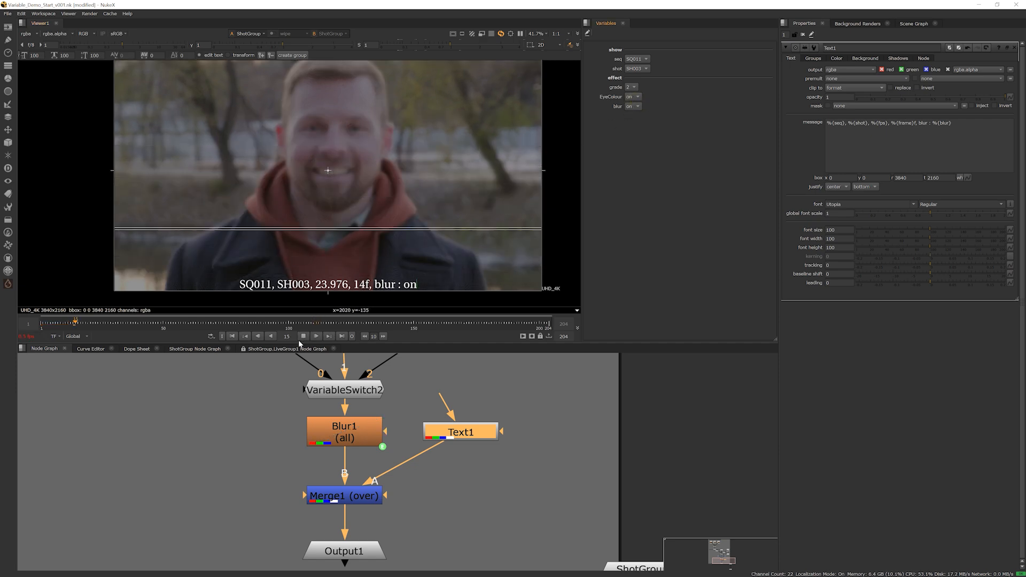
click(633, 106)
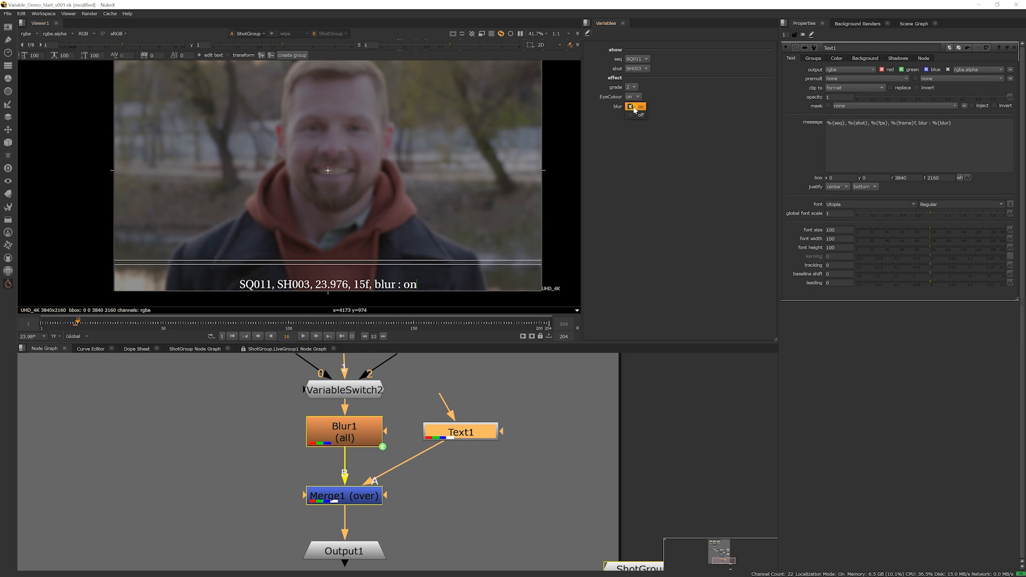
click(632, 100)
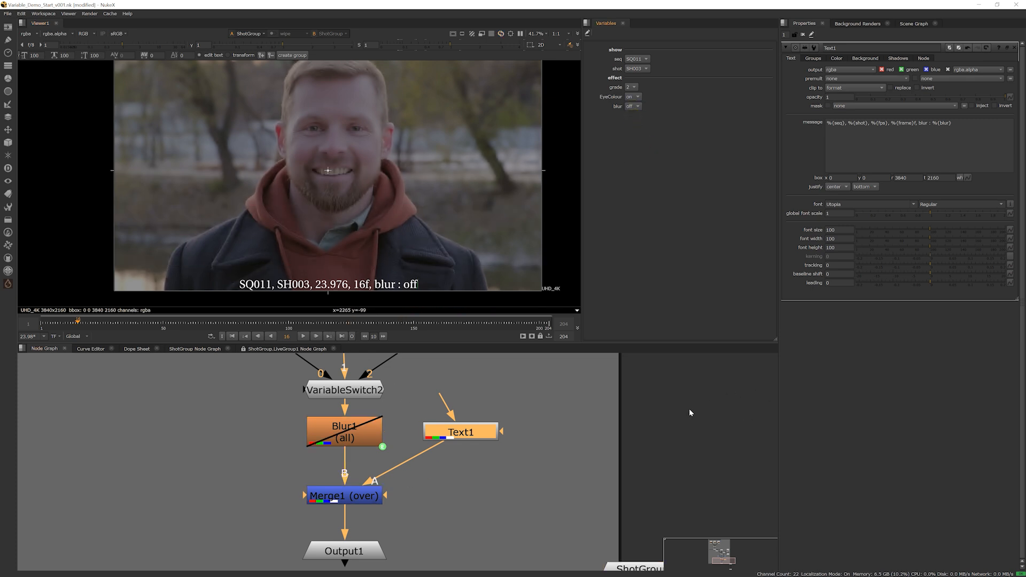
Add a new variable named burnin at the Root level of the project variables
click(641, 424)
key(s)
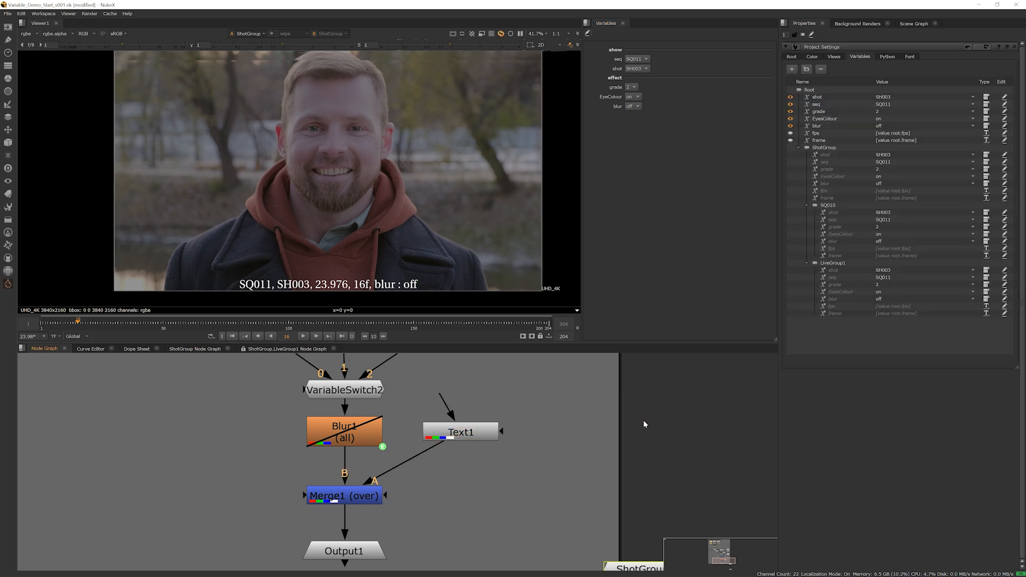
click(813, 91)
click(792, 69)
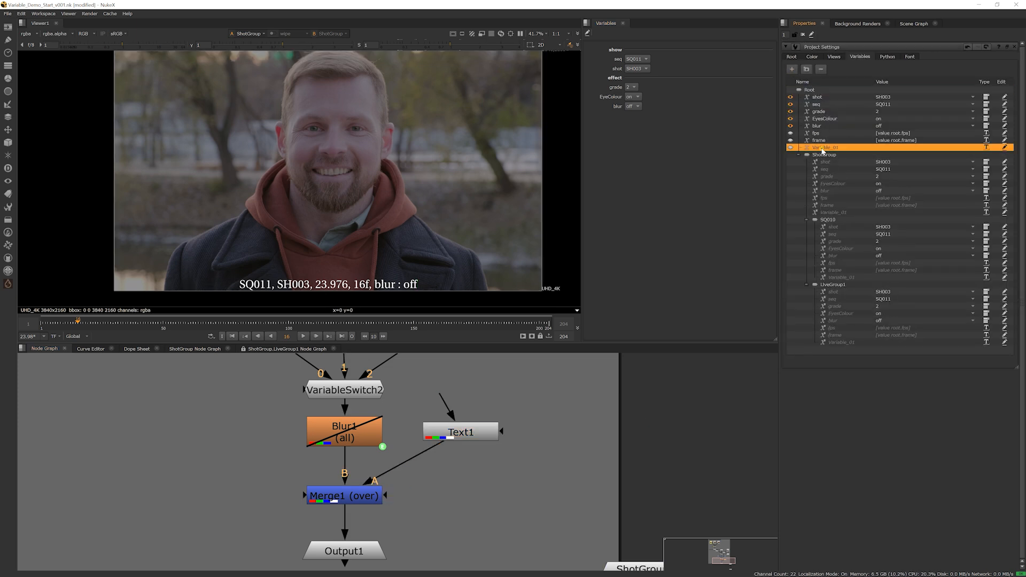
double_click(823, 148)
key(BackSpace)
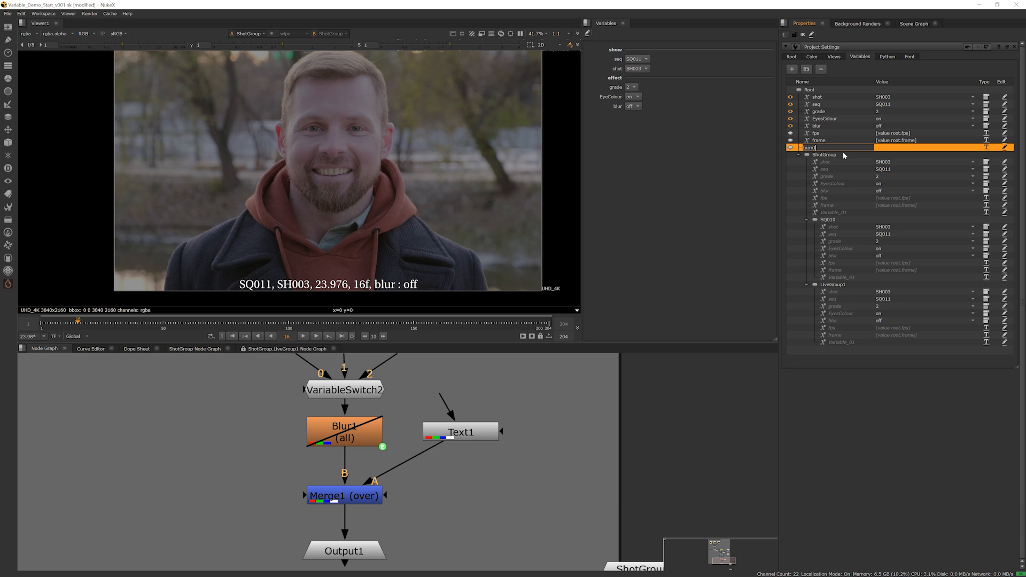
key(Return)
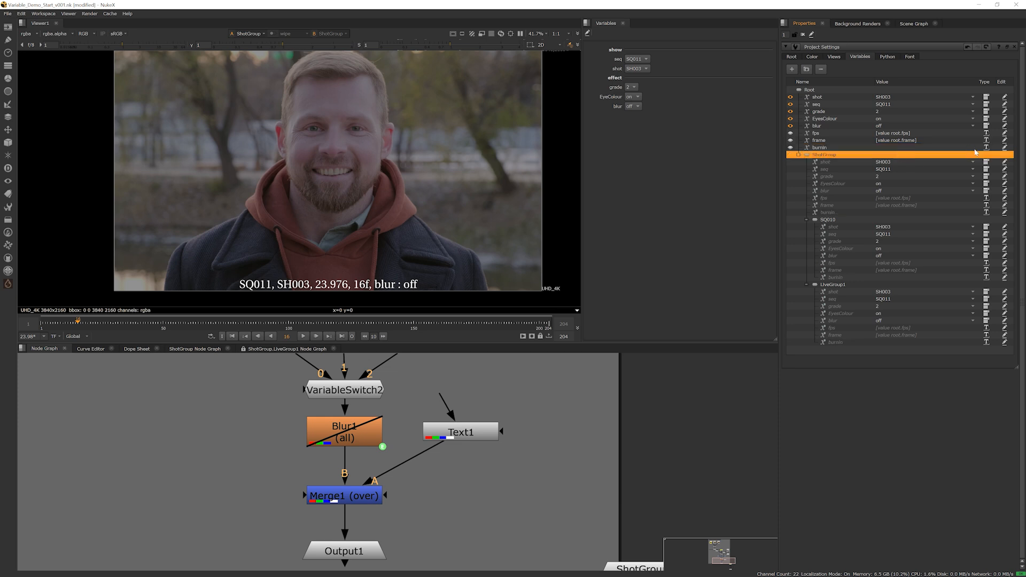
Make burnin a list variable labelled burnin with on and off options, and expose it alongside the other variables
click(987, 155)
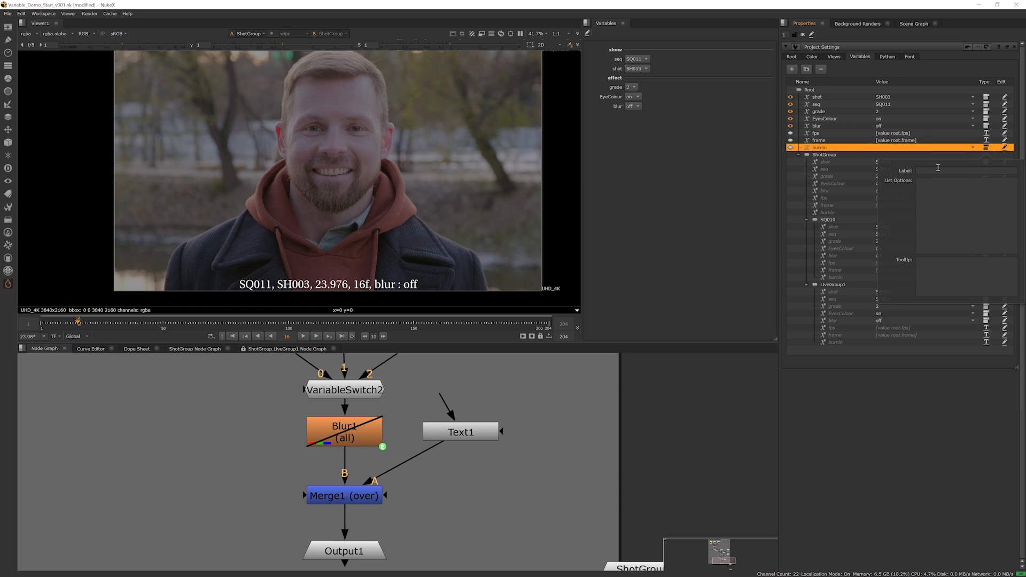
click(938, 170)
text(bur)
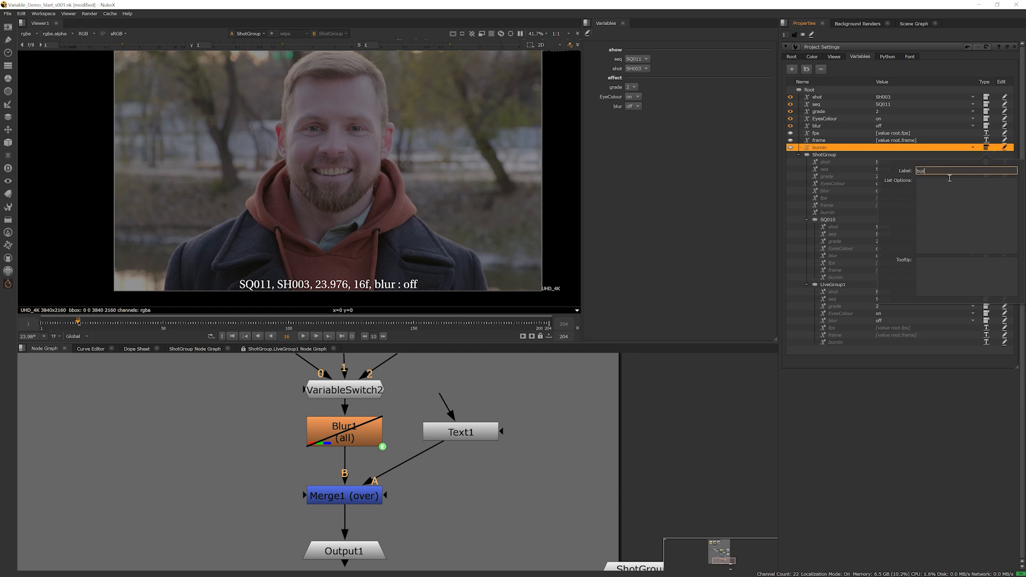
text(nin)
key(Tab)
click(668, 170)
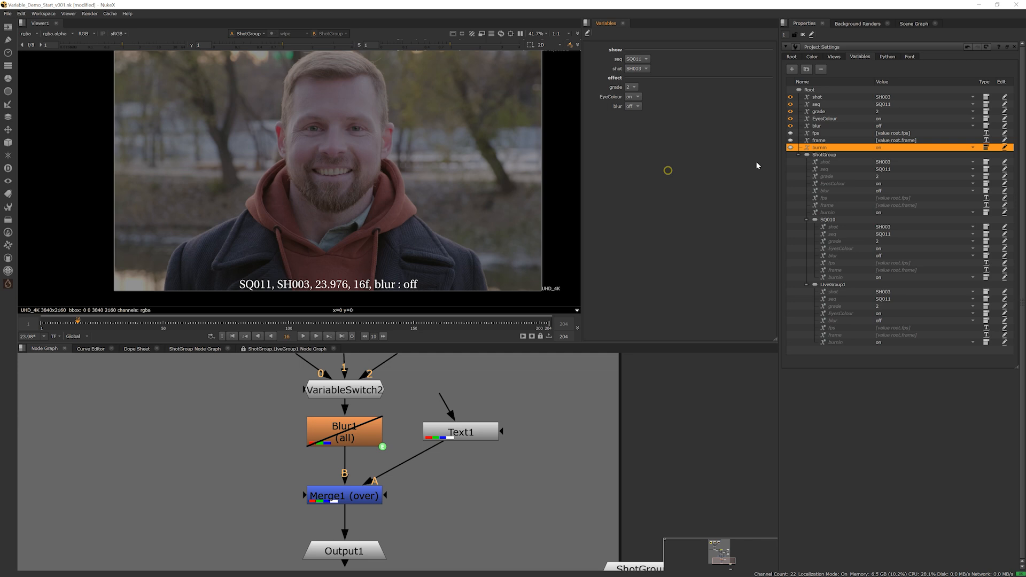
click(791, 148)
Add the expression !%{burnin} to Merge1's Disable setting
double_click(353, 496)
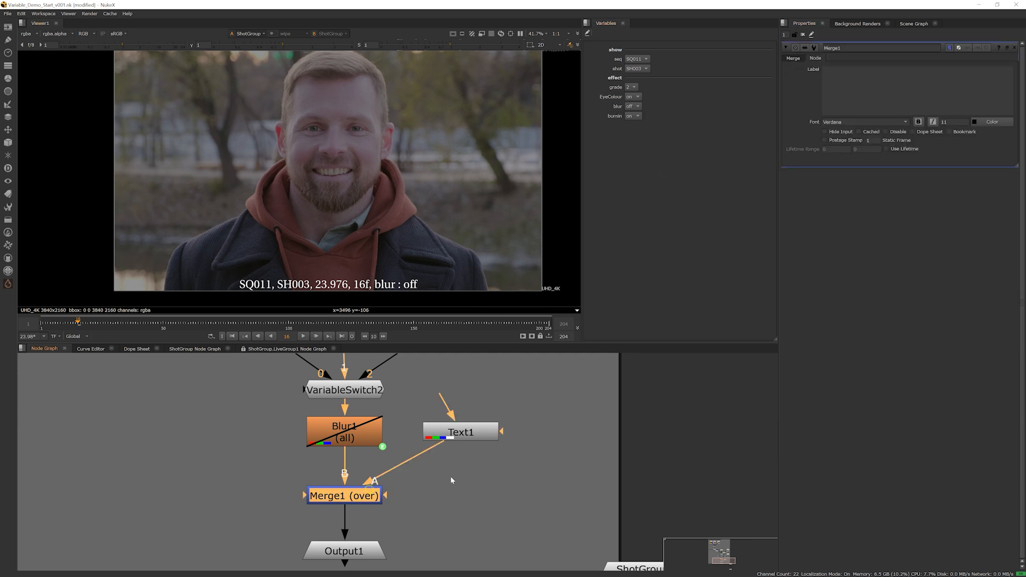
right_click(887, 131)
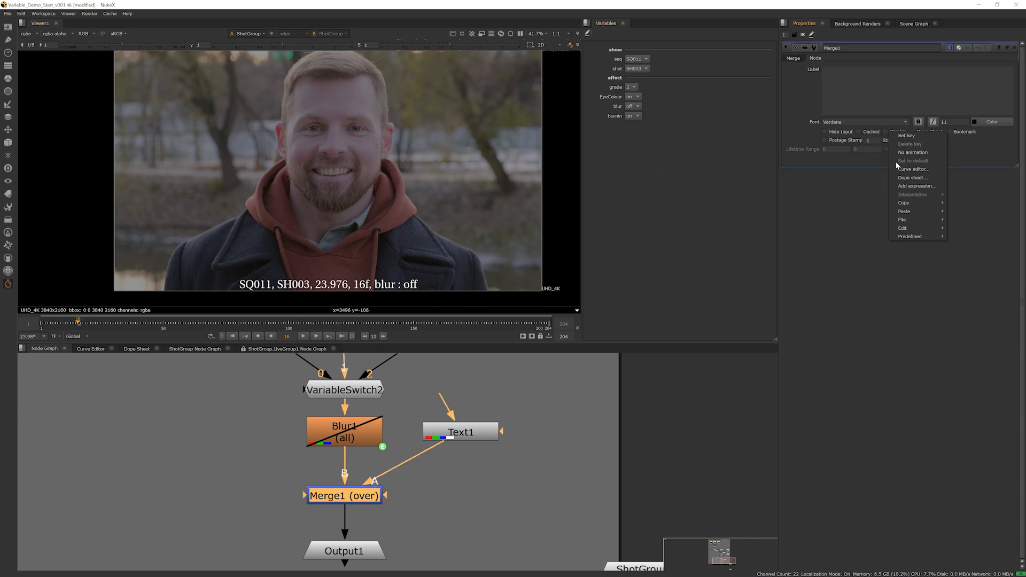
click(898, 180)
text(!)
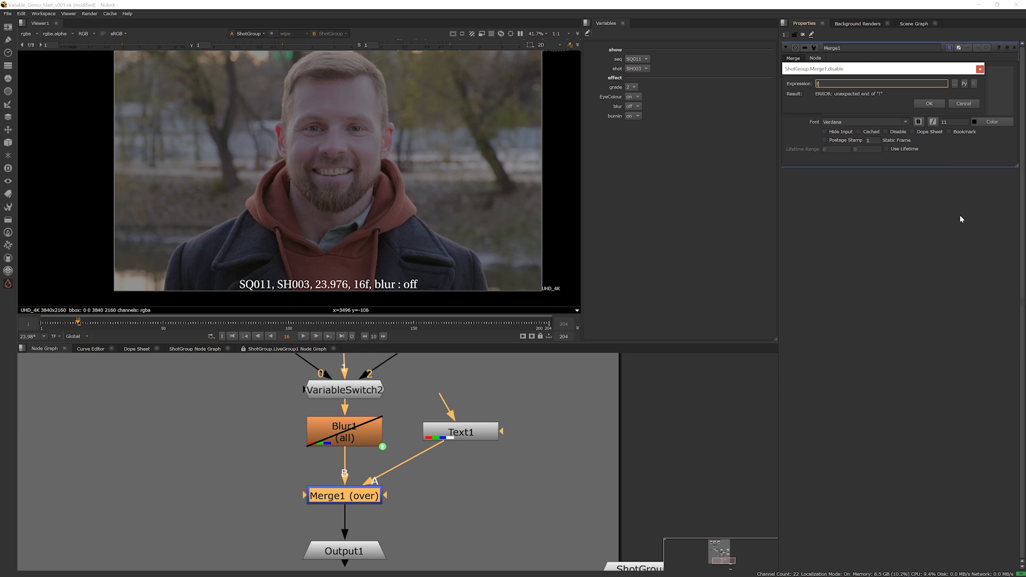
text({b)
key(BackSpace)
key(BackSpace)
text(%{burnin})
key(Return)
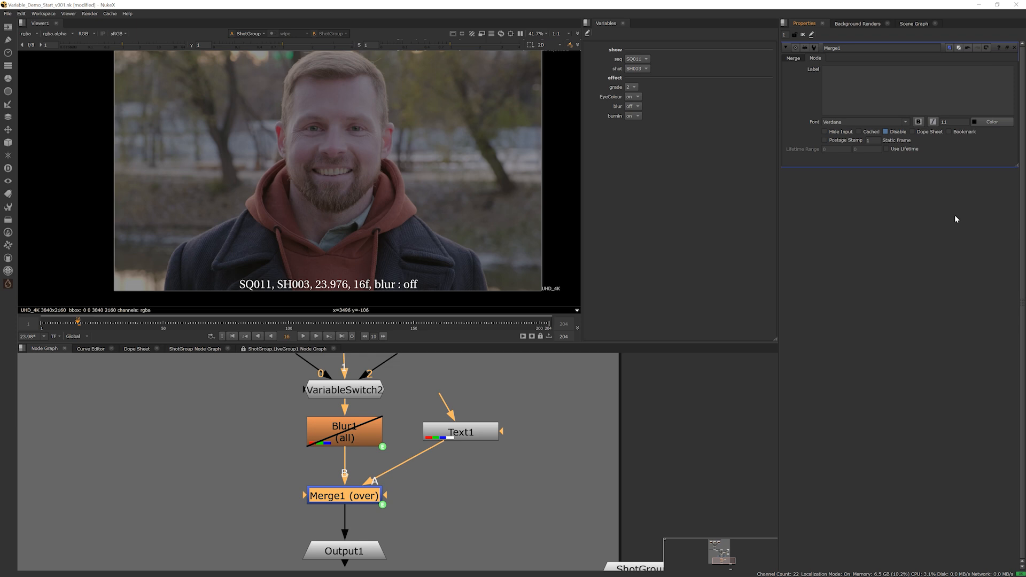
Switch the burnin variable off and back on to test the text overlay toggle
click(638, 117)
click(636, 126)
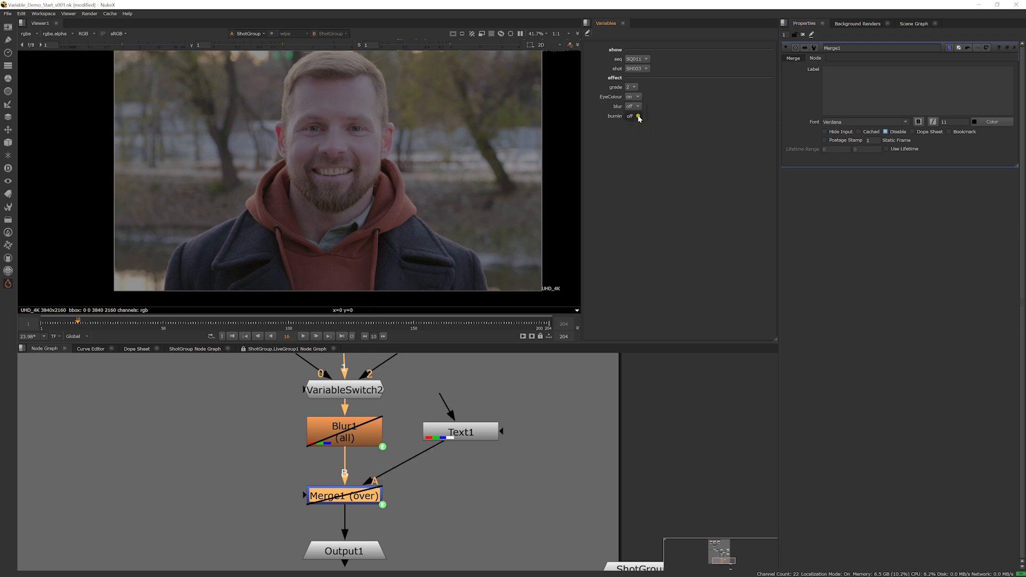
click(639, 107)
click(638, 116)
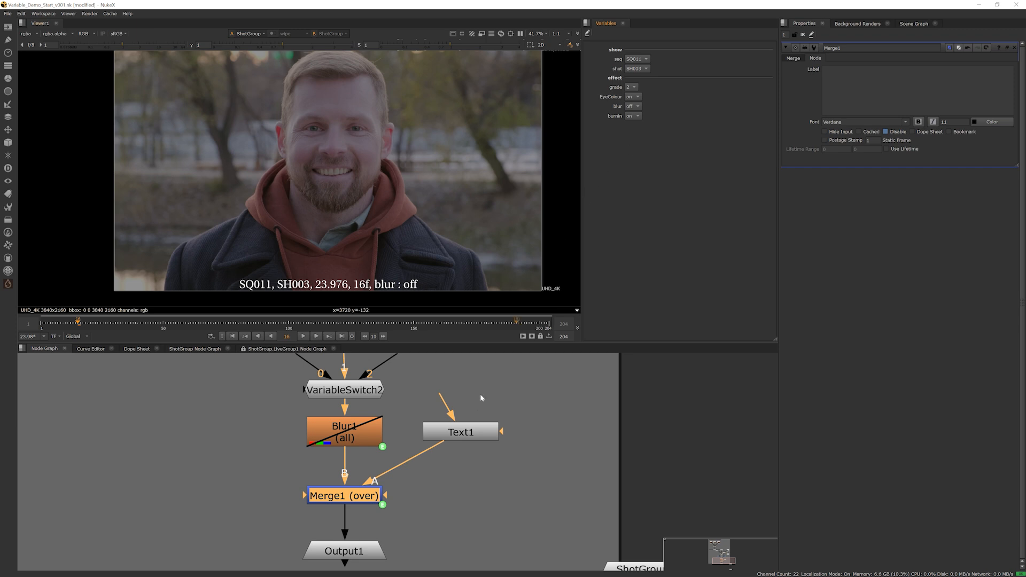
Copy the Read2 plate from the SQ010 group and paste it outside ShotGroup
middle_drag(415, 418, 380, 485)
scroll(407, 473, down, 6)
middle_drag(436, 460, 343, 505)
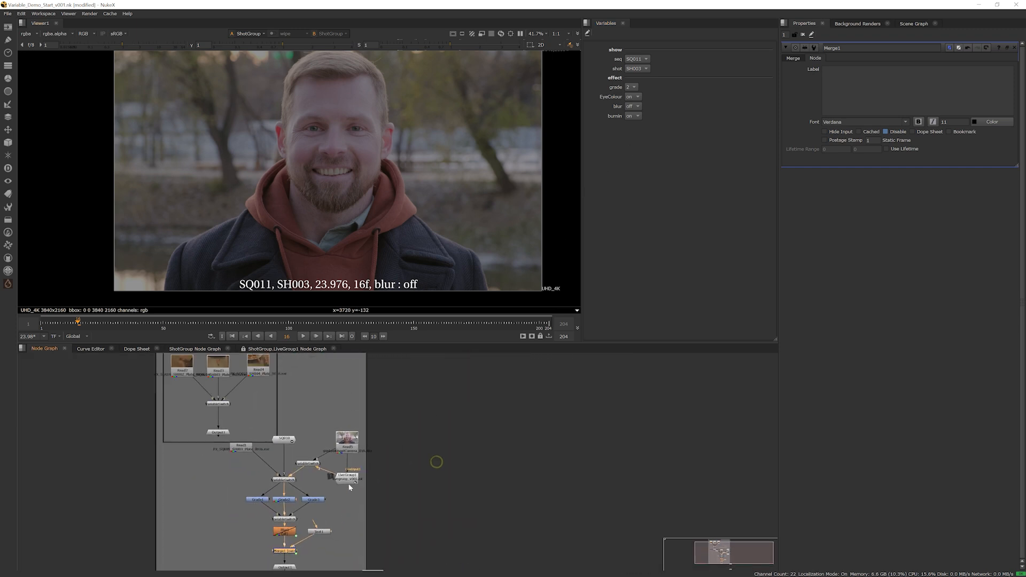
scroll(343, 502, down, 1)
middle_drag(278, 406, 301, 445)
scroll(301, 445, up, 2)
scroll(302, 447, up, 3)
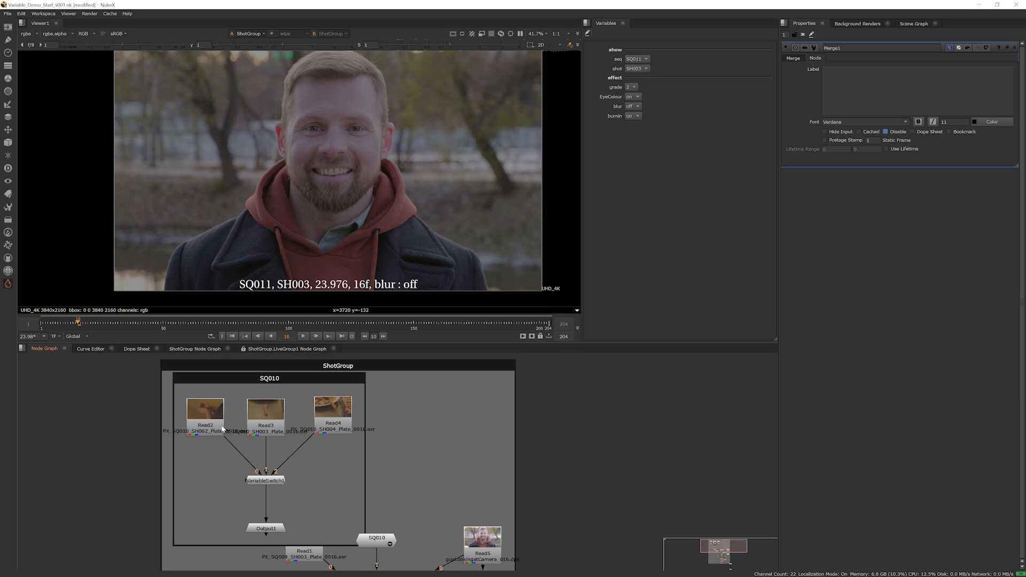
click(214, 423)
key(ctrl)
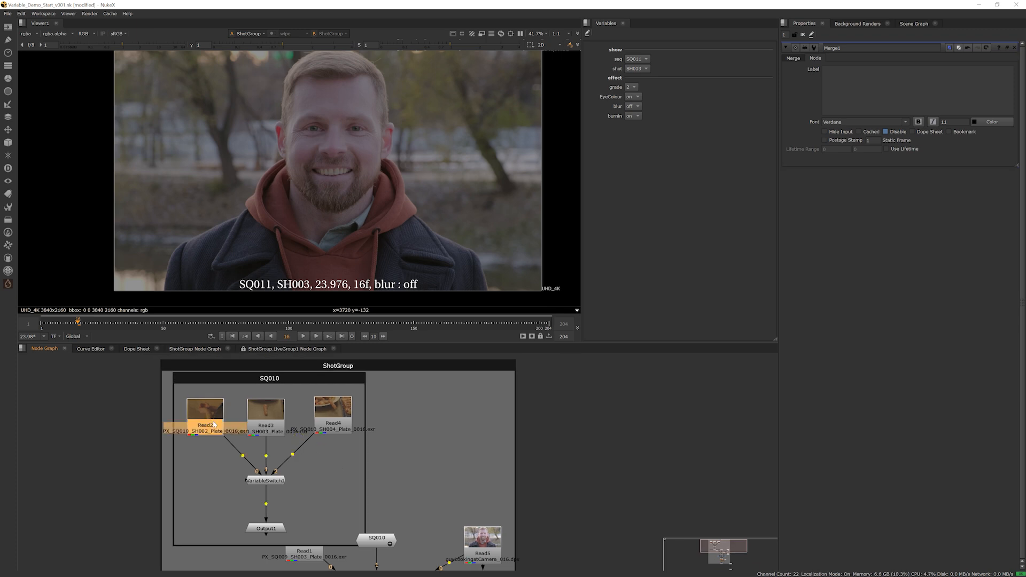
click(632, 427)
middle_drag(767, 470, 526, 403)
key(ctrl+v)
Position the pasted Read2 in the empty area beside ShotGroup and show it in the viewer
middle_drag(402, 410, 507, 405)
scroll(567, 489, down, 5)
drag(479, 360, 492, 481)
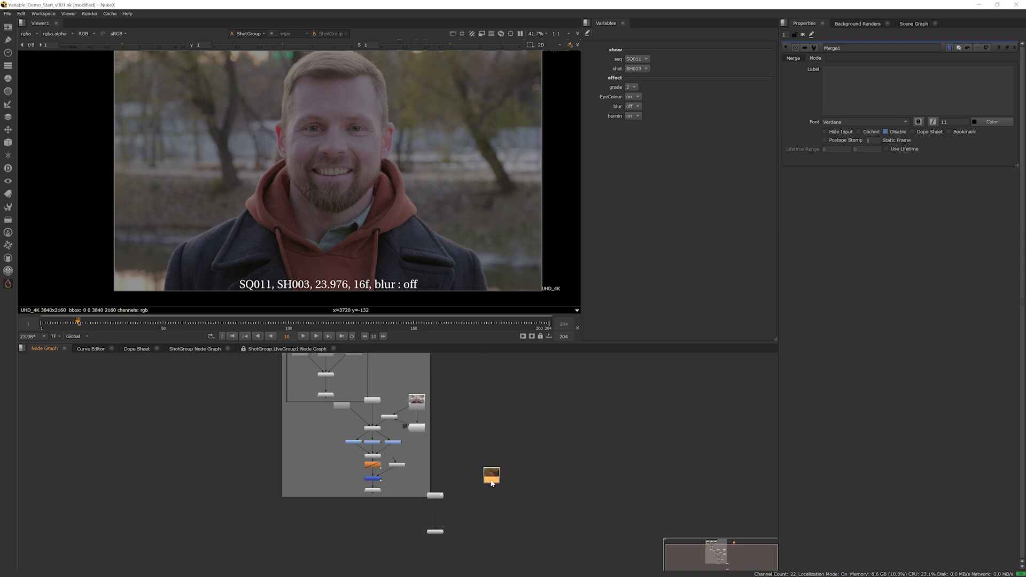
key(1)
scroll(492, 485, up, 5)
middle_drag(499, 486, 487, 405)
drag(354, 523, 484, 524)
scroll(480, 393, up, 2)
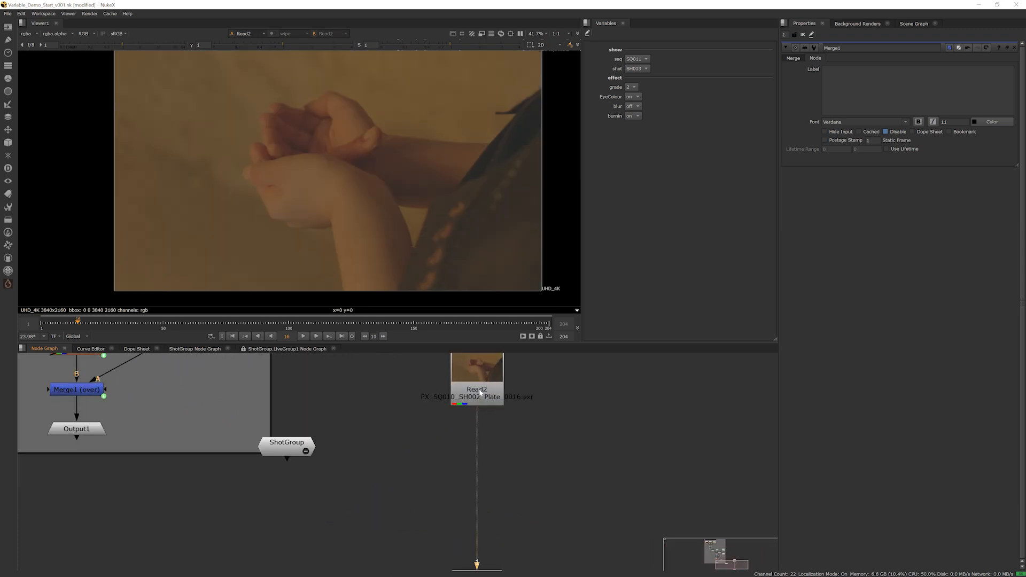
Add a Grade node below Read2 with whitepoint 1.12, lift -0.02, gain 1.34, multiply 0.68, offset 0.018 and gamma 0.8
click(482, 394)
key(g)
drag(484, 413, 485, 467)
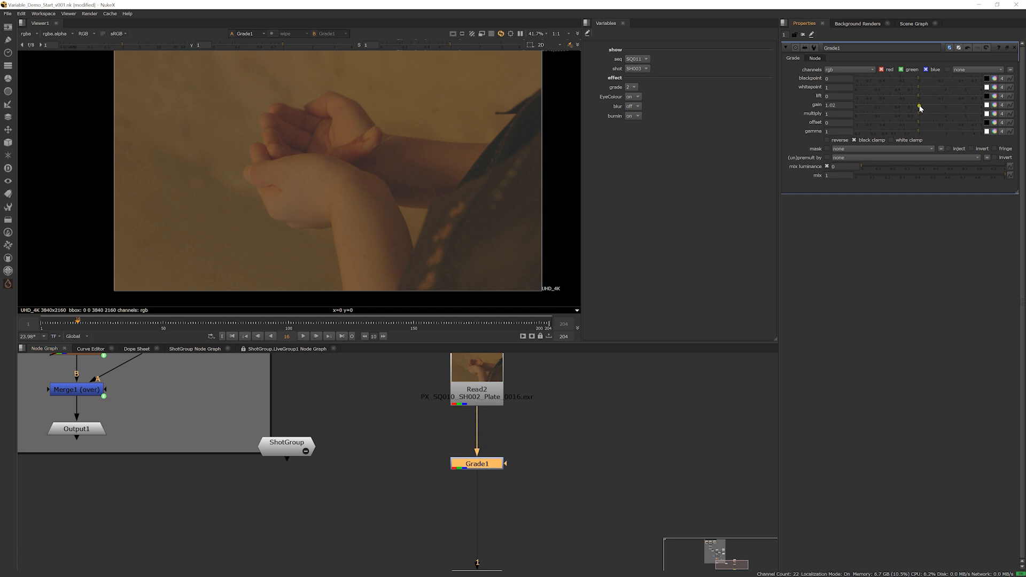
mouse_move(919, 105)
mouse_down()
mouse_move(929, 106)
mouse_move(908, 115)
mouse_up()
drag(918, 122, 923, 123)
drag(919, 131, 910, 96)
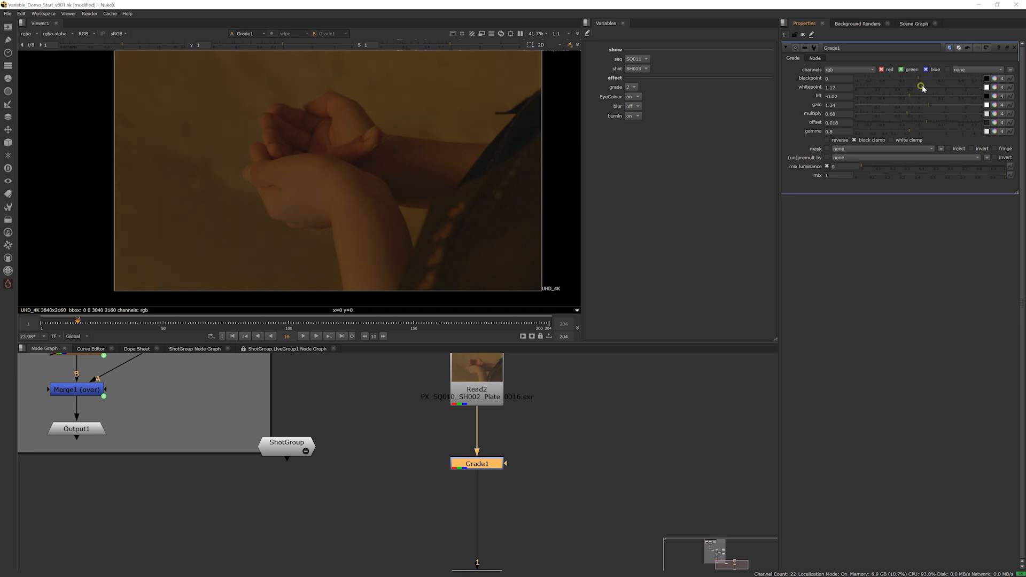
scroll(340, 236, down, 2)
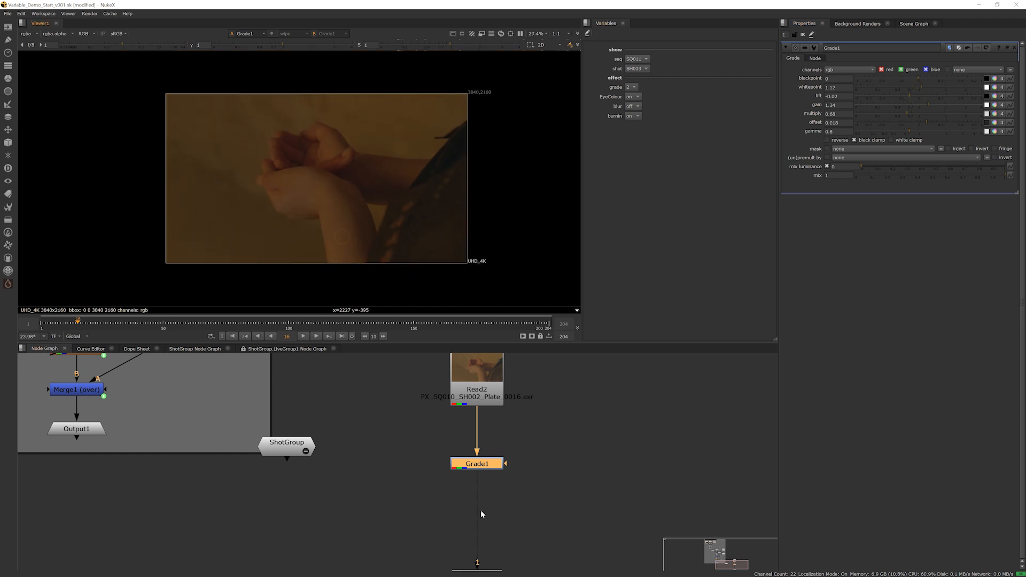
Clone Grade1, align the clone beside the original and feed both from Read2
drag(481, 470, 432, 474)
middle_drag(454, 494, 487, 454)
drag(502, 540, 454, 526)
click(462, 428)
middle_drag(494, 449, 451, 492)
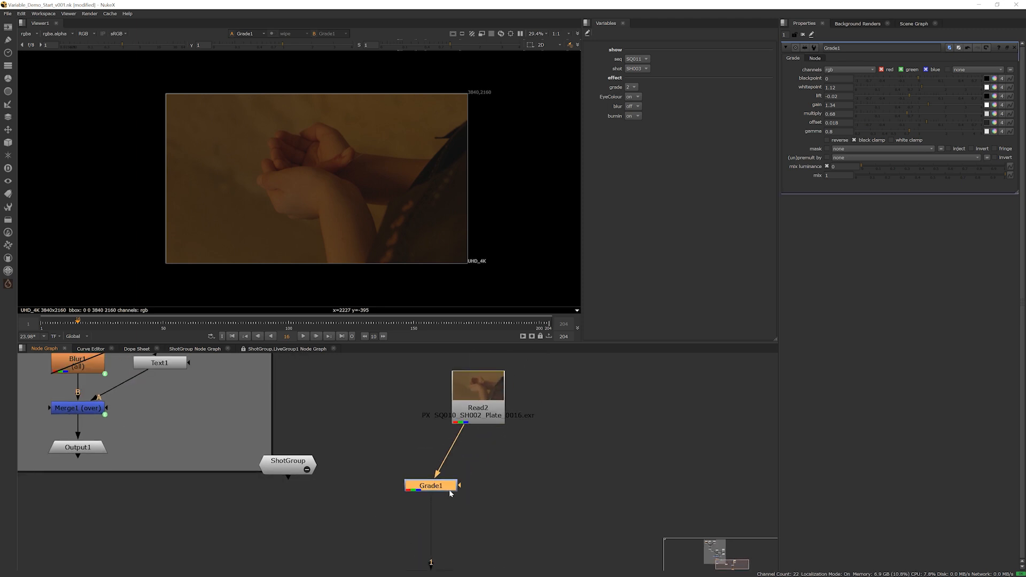
scroll(450, 493, up, 2)
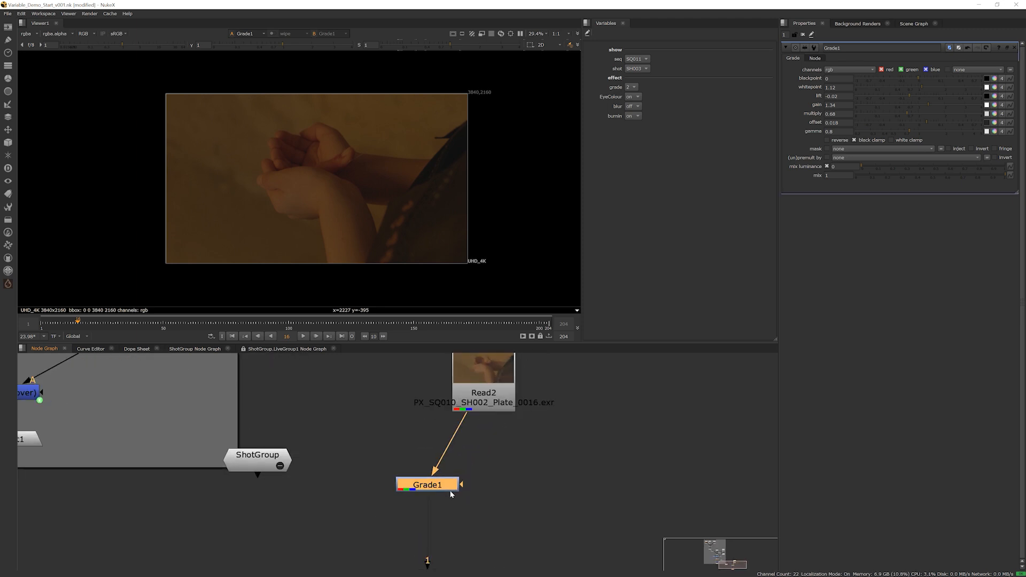
key(alt+k)
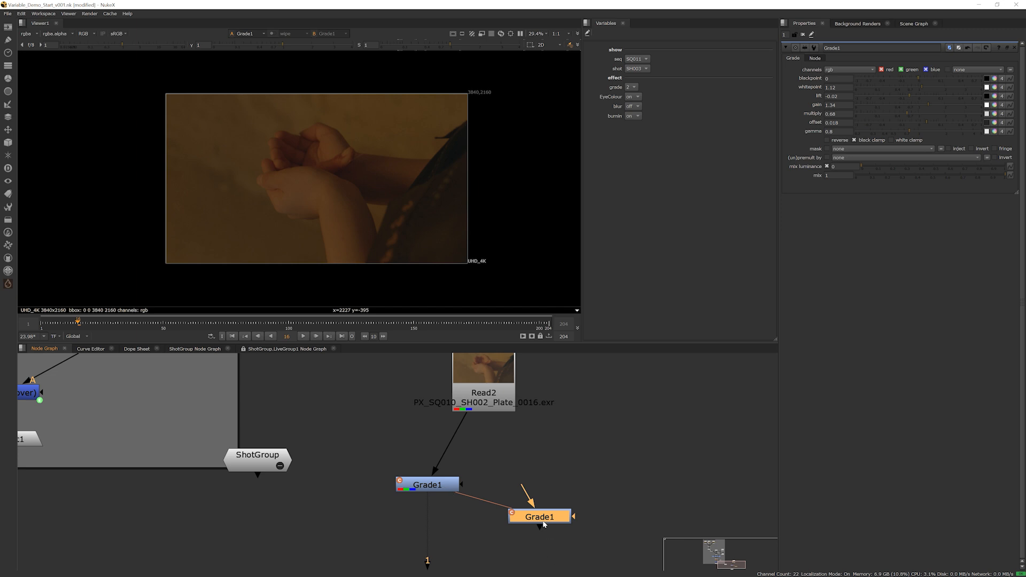
drag(544, 525, 535, 485)
Open floating properties for both the original Grade1 and its clone, placed side by side
click(418, 488)
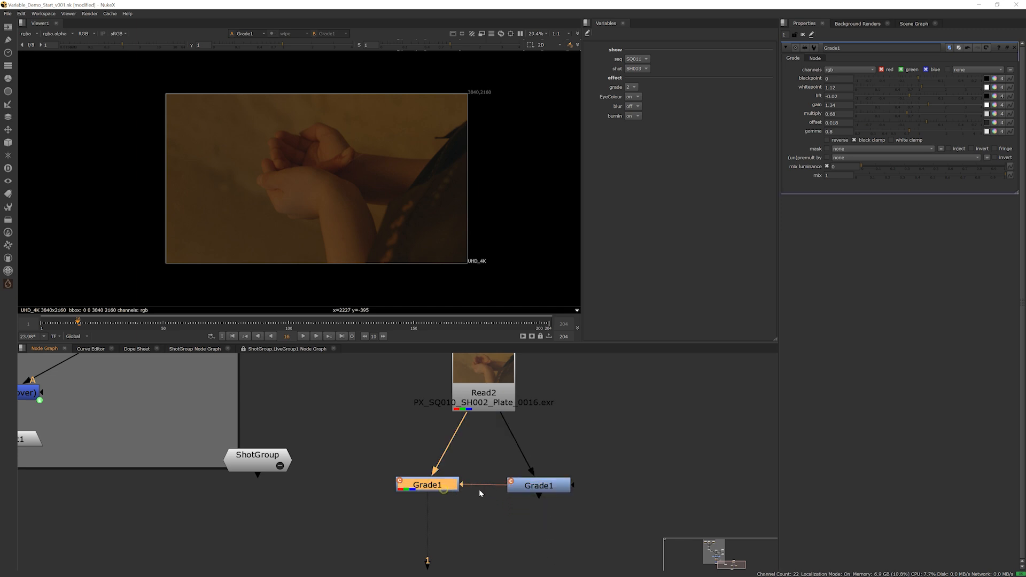
ctrl+double_click(418, 488)
click(540, 487)
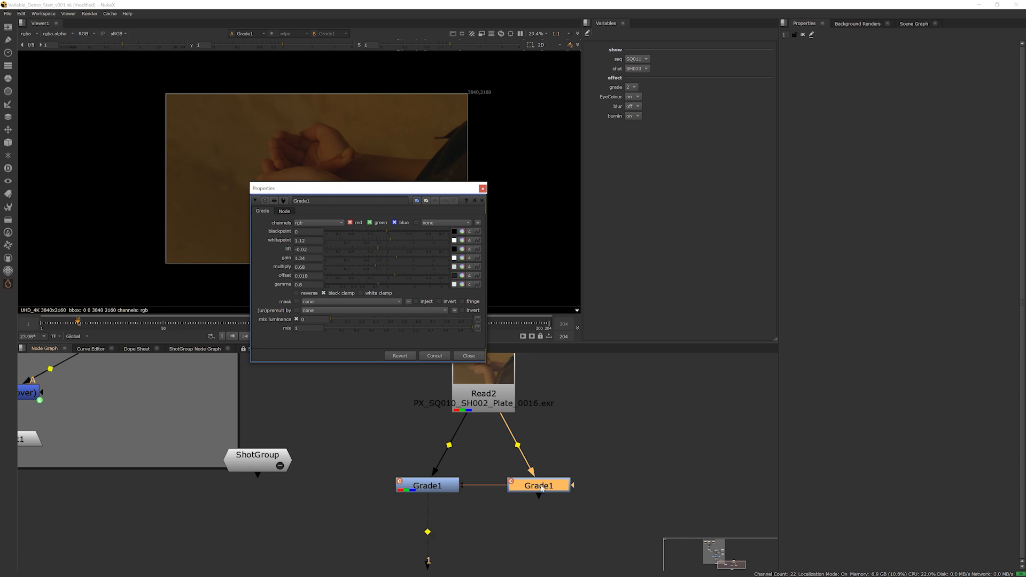
click(427, 487)
drag(372, 187, 640, 190)
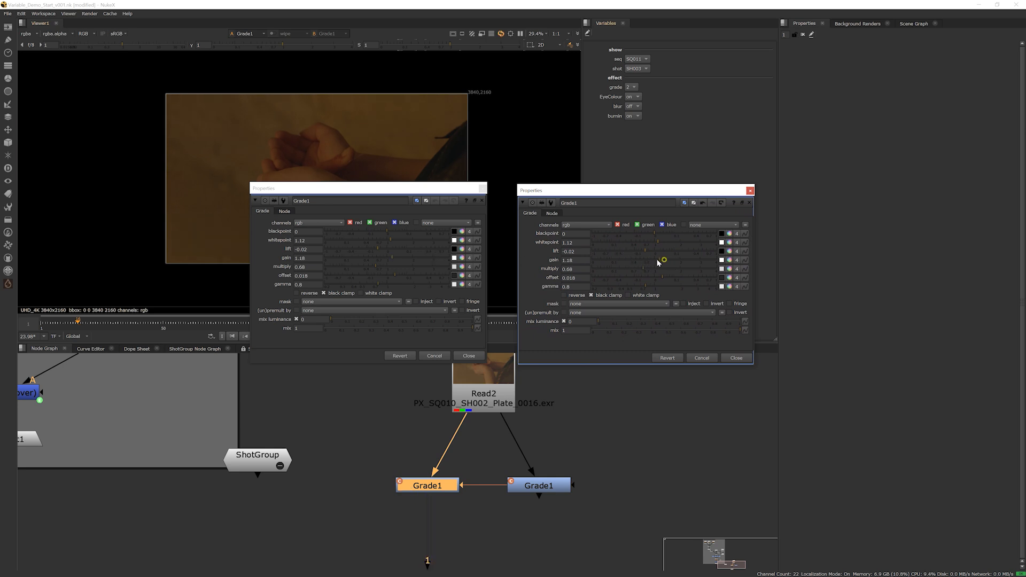
Adjust the gain to 1.1 in one Grade1's properties to test the clone link, and close both property windows
drag(662, 259, 646, 261)
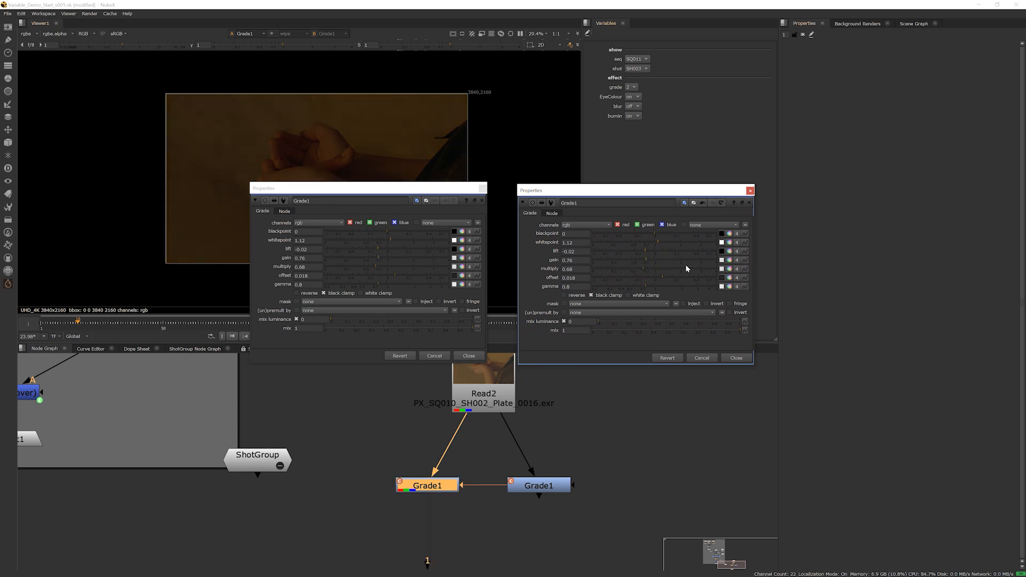
click(656, 260)
click(750, 190)
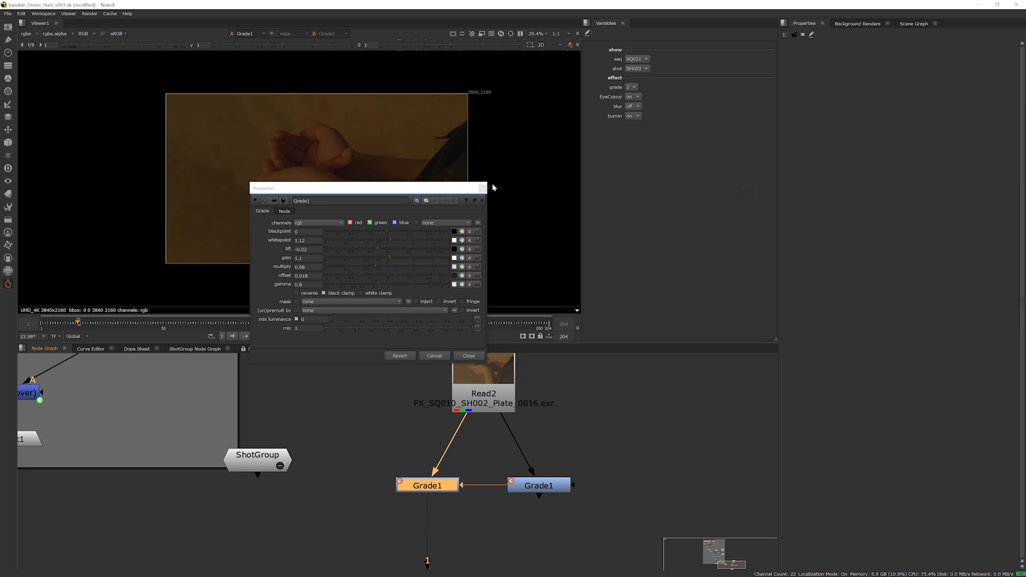
click(482, 188)
Add a second Grade node below the cloned Grade1
drag(603, 461, 506, 518)
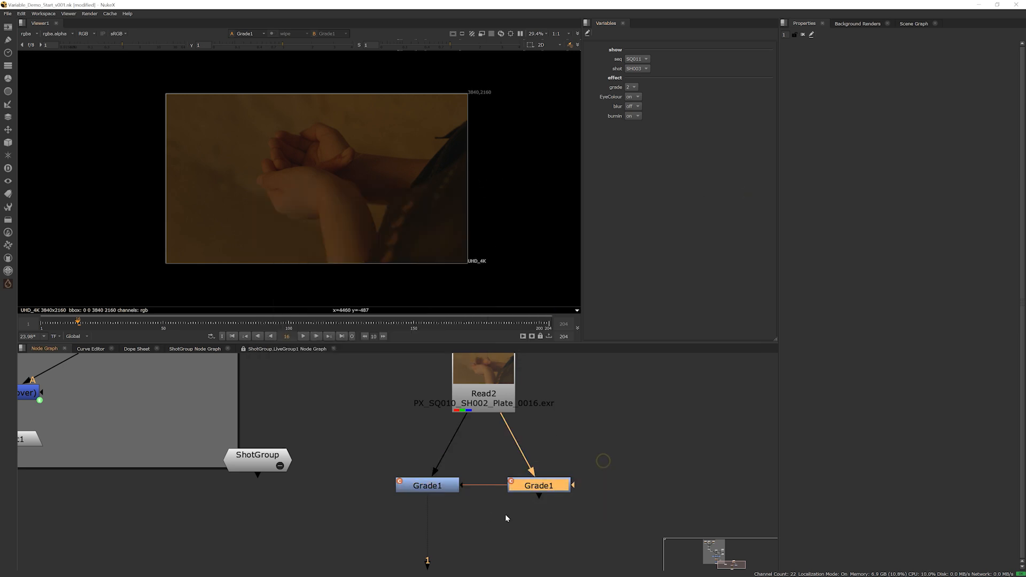
middle_drag(557, 524, 567, 478)
scroll(555, 452, up, 2)
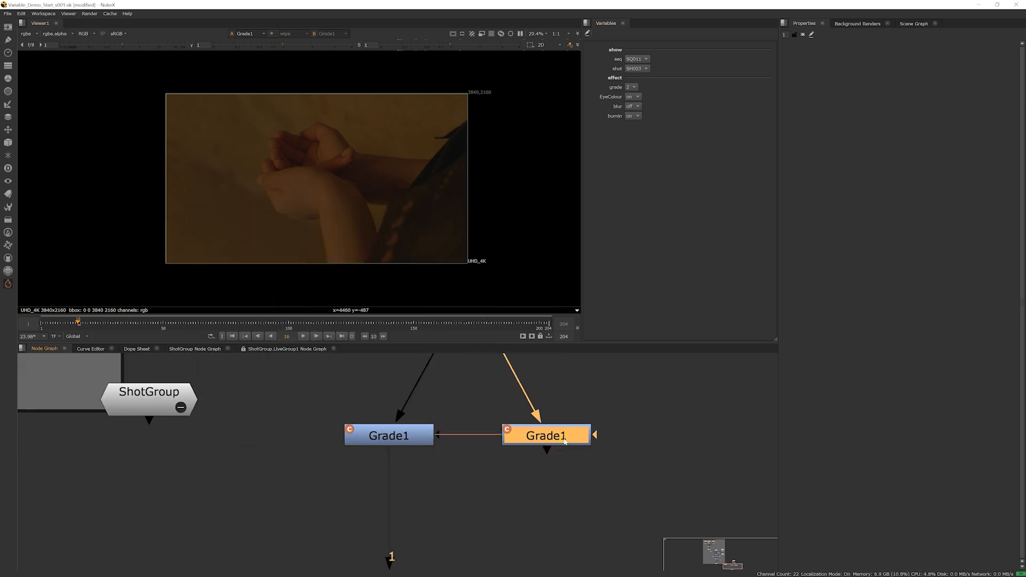
key(g)
drag(565, 464, 563, 490)
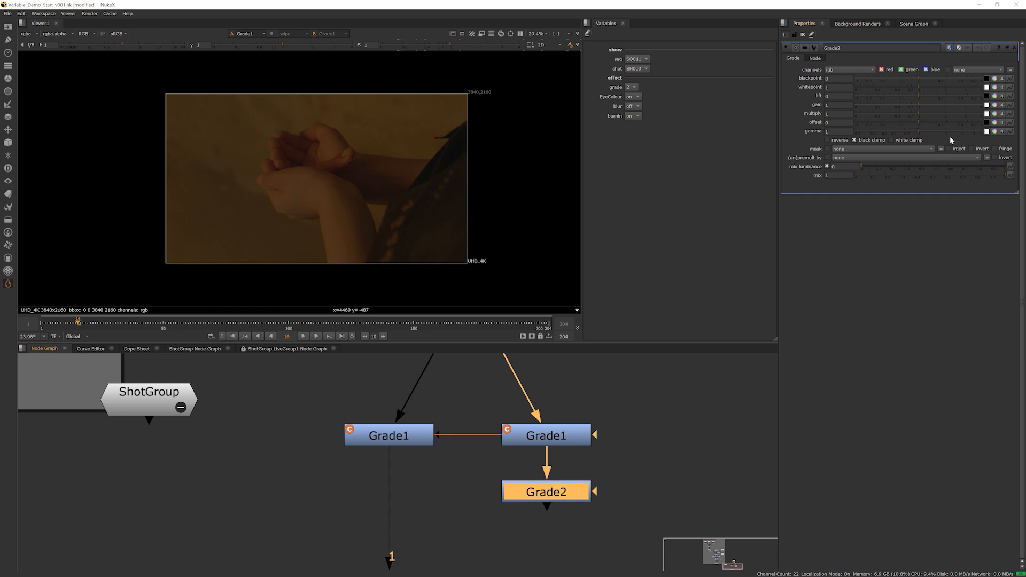
Raise Grade2's gain to 1.68, comparing the result against the cloned Grade1 in the viewer
drag(920, 109, 930, 105)
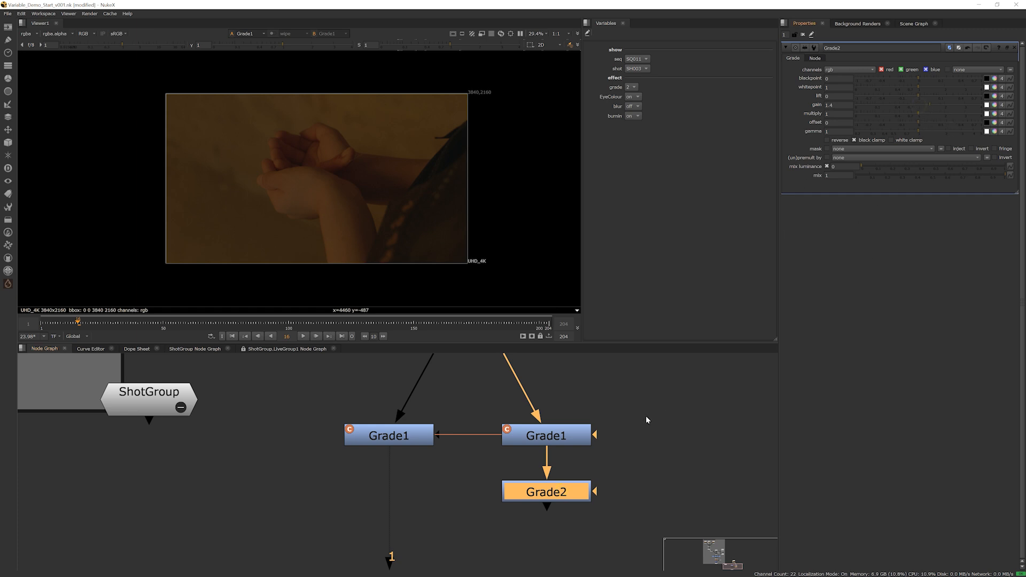
ctrl+shift+click(547, 495)
ctrl+shift+click(549, 438)
ctrl+shift+click(572, 490)
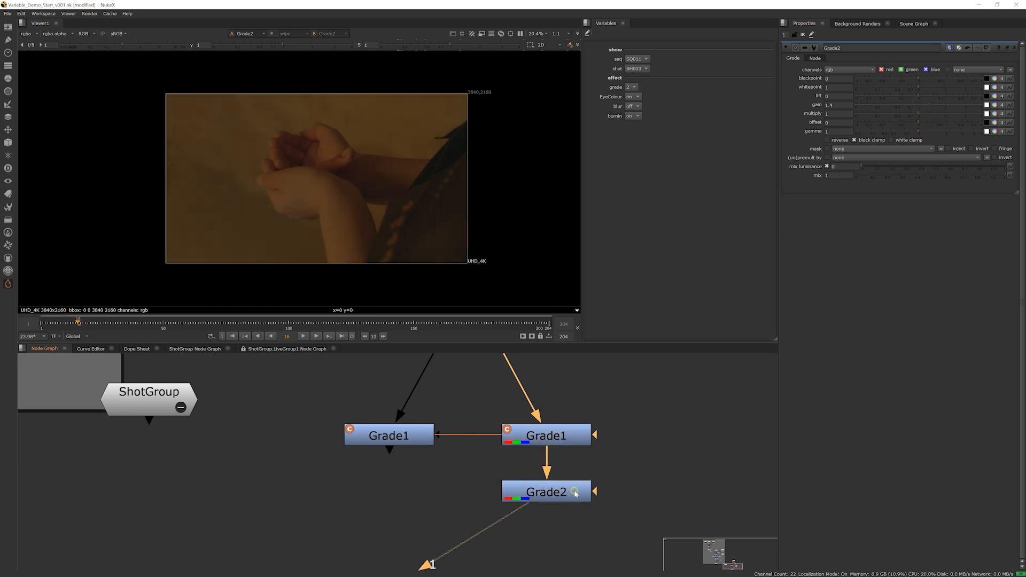
drag(933, 105, 938, 105)
Move Viewer1 so it lines up directly beneath Grade2 in the node graph
middle_drag(504, 556, 560, 503)
scroll(560, 503, down, 1)
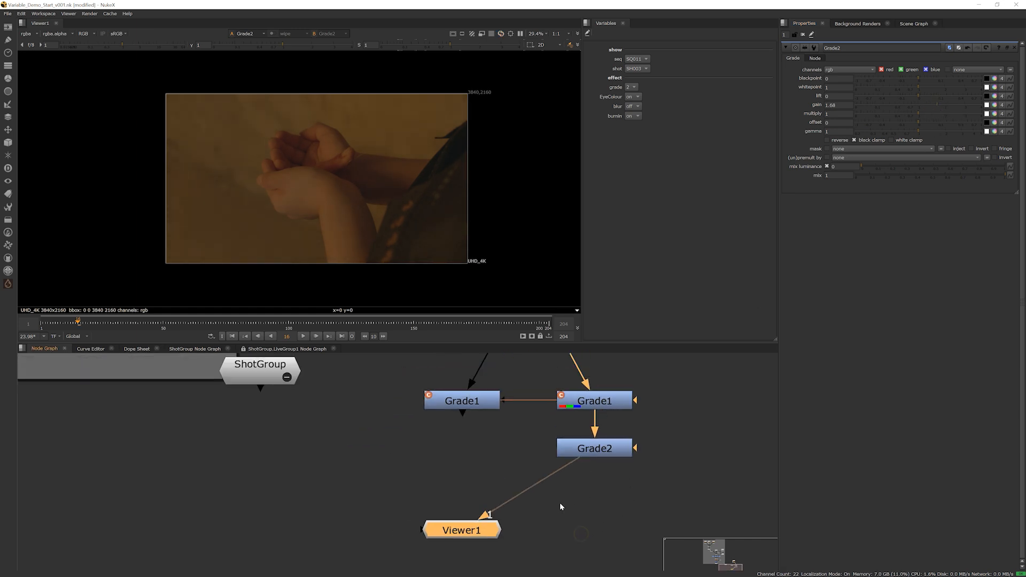
middle_drag(474, 455, 433, 470)
drag(409, 553, 540, 532)
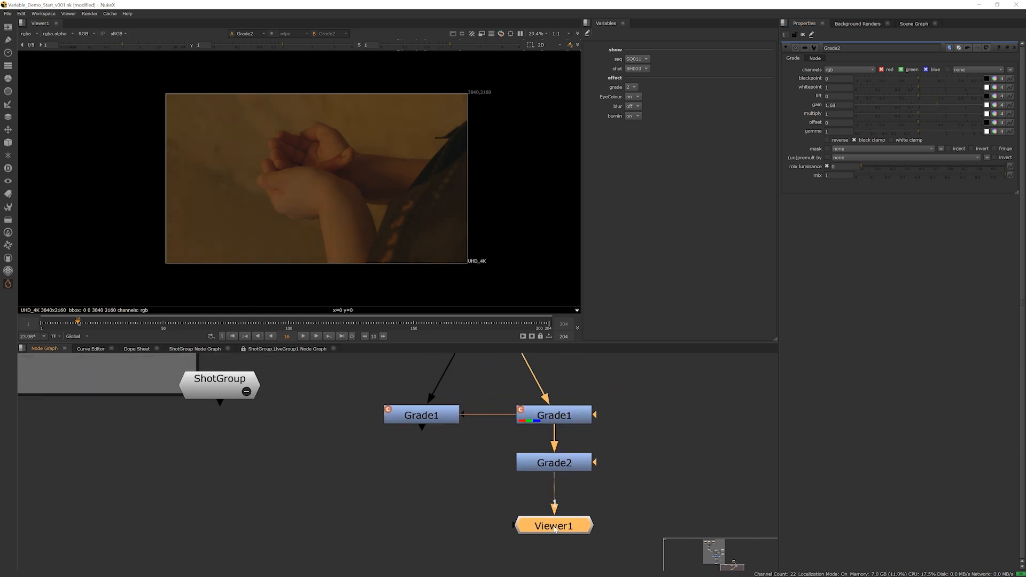
Duplicate the Read2 plate and place the copy beside the cloned grade setup
middle_drag(579, 394, 497, 521)
scroll(452, 426, down, 3)
middle_drag(451, 425, 370, 400)
click(370, 400)
key(ctrl+c)
key(ctrl+v)
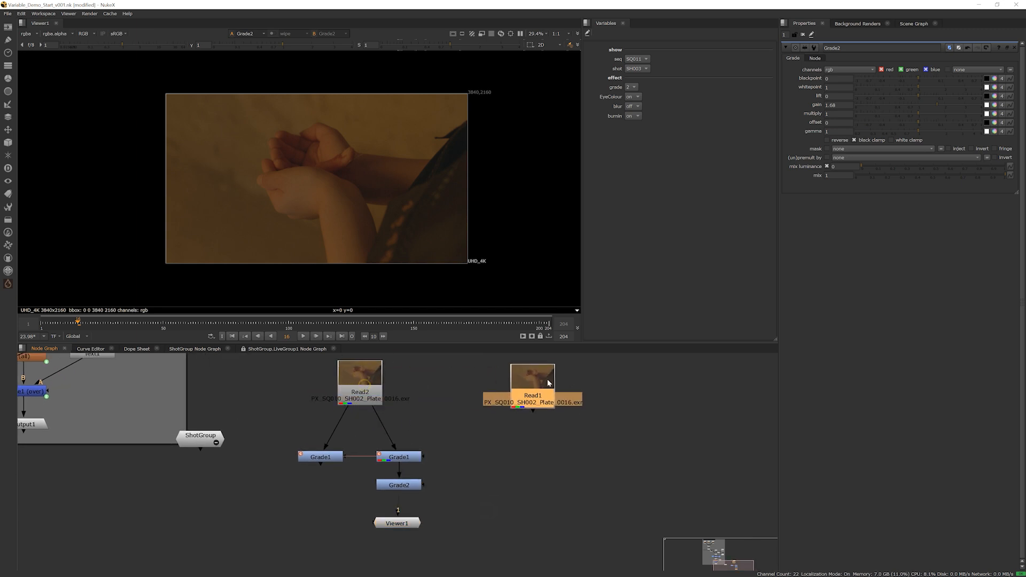
key(1)
drag(543, 393, 537, 393)
Add a Grade below the duplicated plate with whitepoint 0.92, lift 0.03, gain 1.46, multiply 0.59, offset 0.045 and gamma 0.66
key(g)
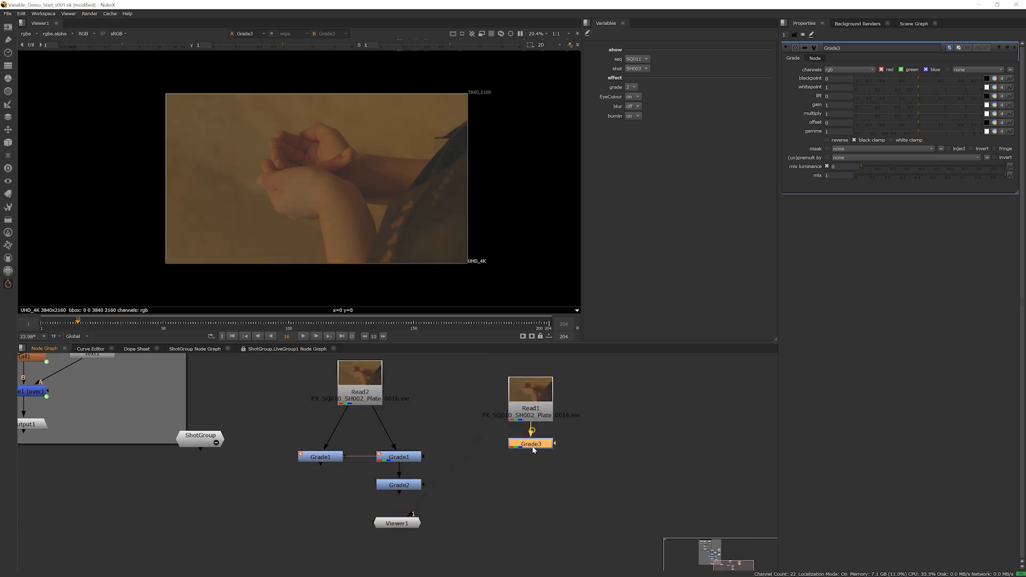
drag(536, 453, 531, 446)
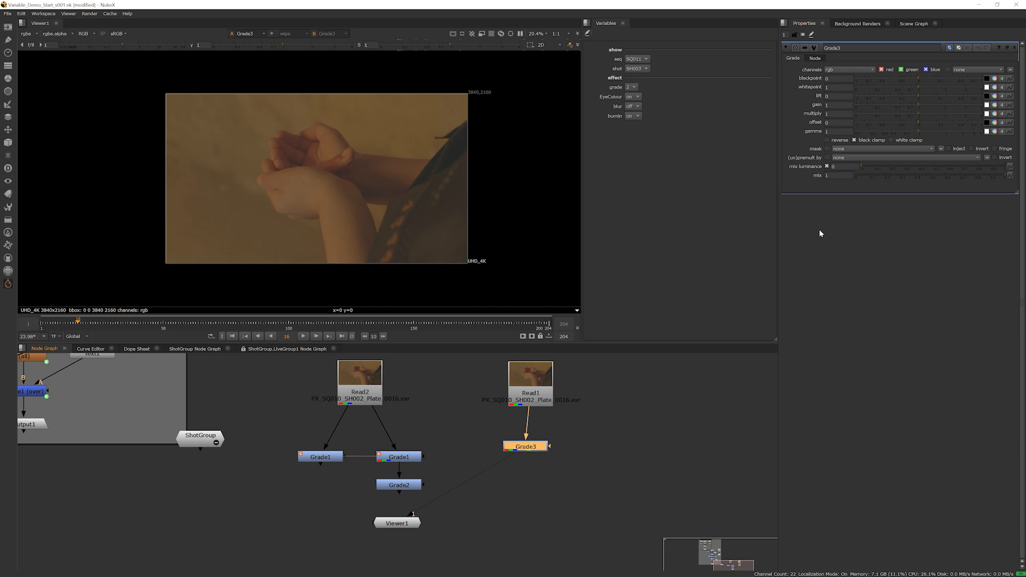
drag(917, 104, 901, 131)
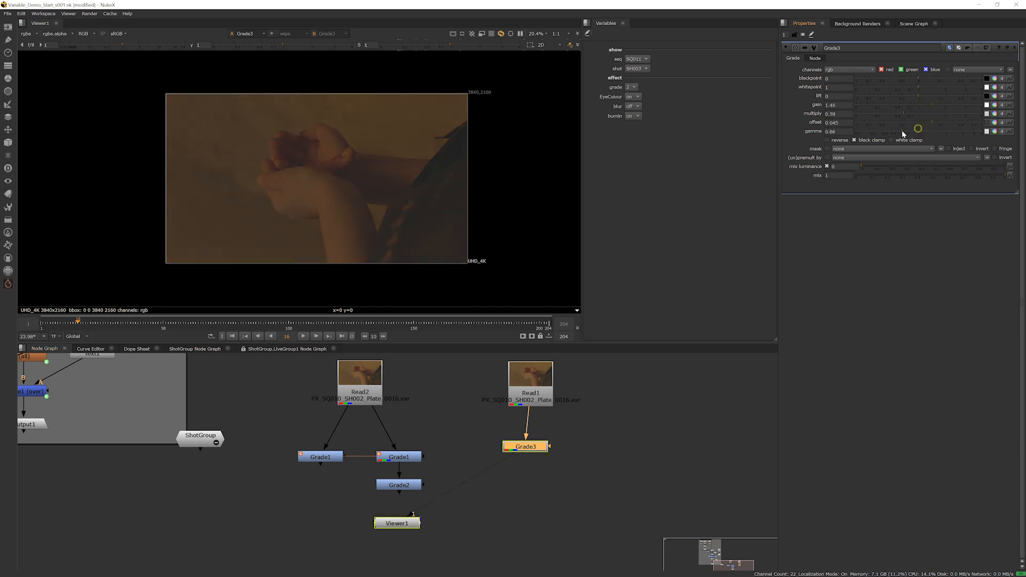
click(920, 95)
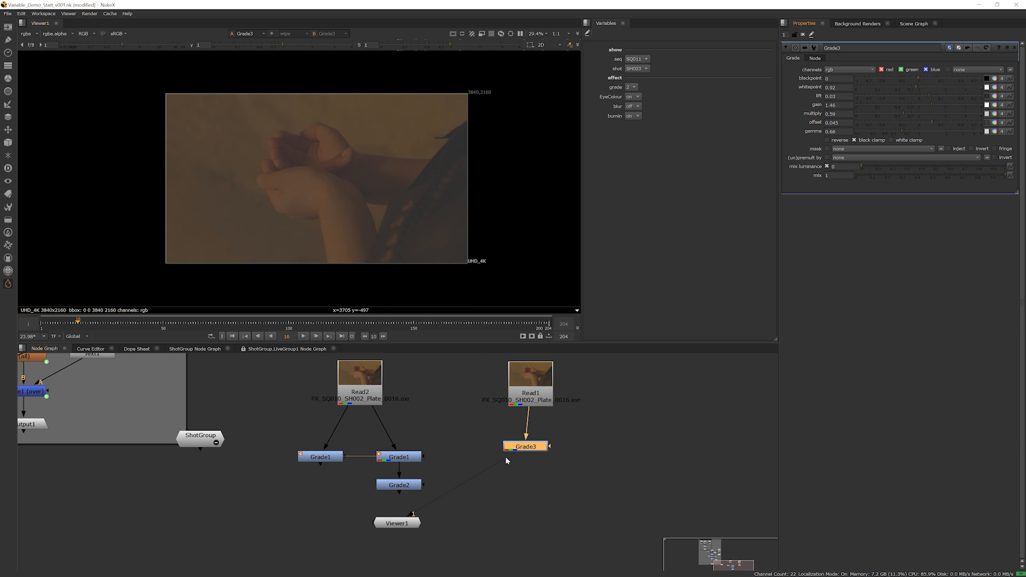
Create a linked copy of Grade3, feed it from Read1 and align it beside the original
drag(518, 448, 492, 456)
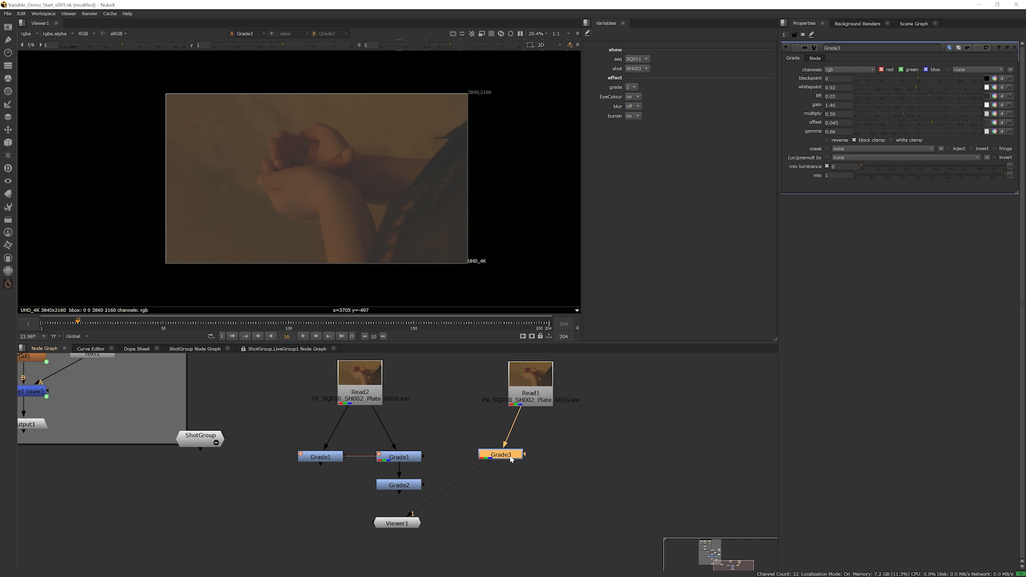
key(g)
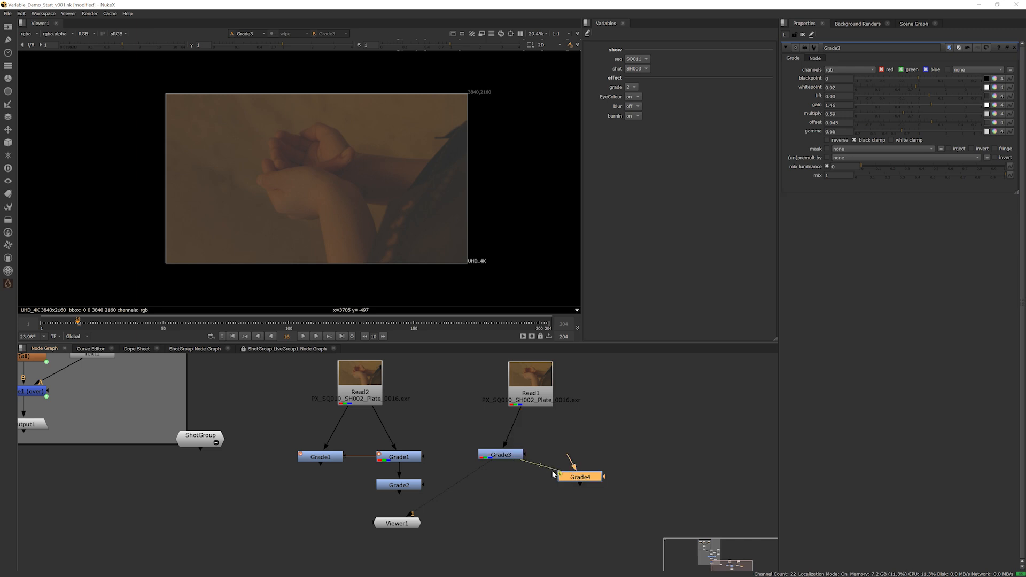
drag(565, 477, 532, 400)
drag(588, 458, 575, 456)
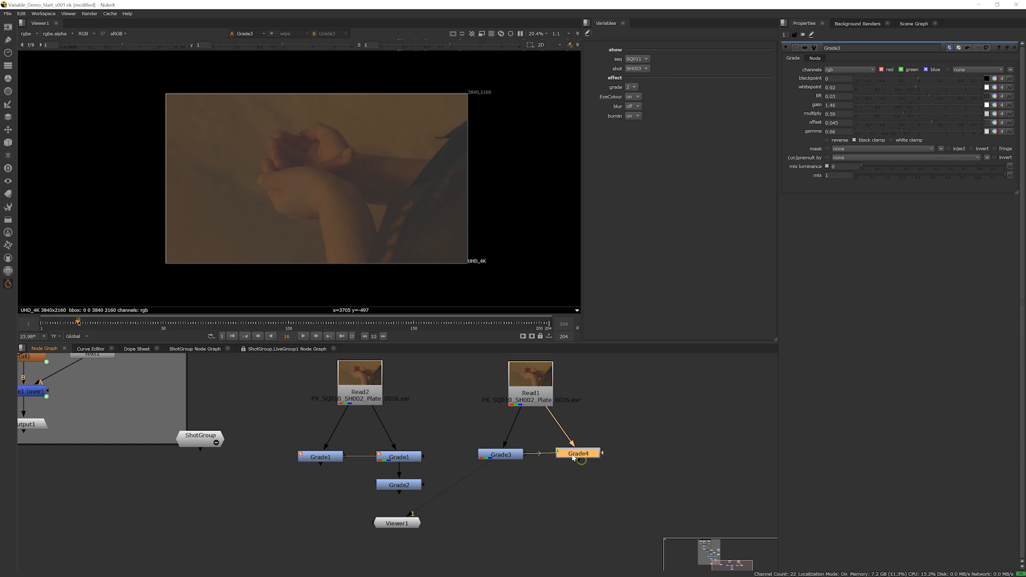
Open floating properties for Grade3 and its linked copy Grade4 side by side to compare their controls
ctrl+double_click(509, 457)
ctrl+double_click(570, 455)
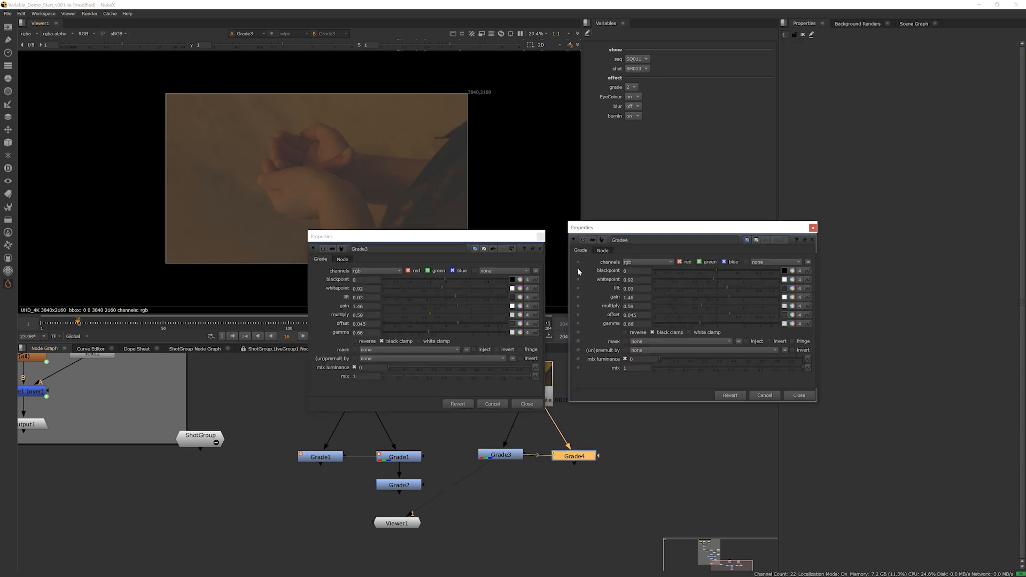
drag(463, 241, 445, 202)
drag(581, 228, 563, 200)
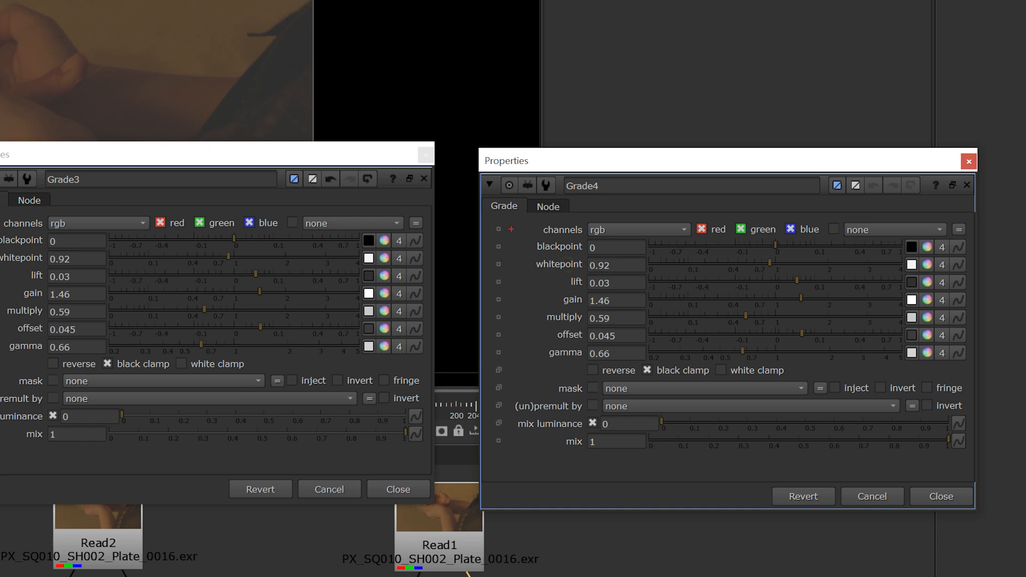
mouse_move(512, 229)
mouse_down()
mouse_move(516, 392)
mouse_move(481, 330)
mouse_move(496, 208)
mouse_up()
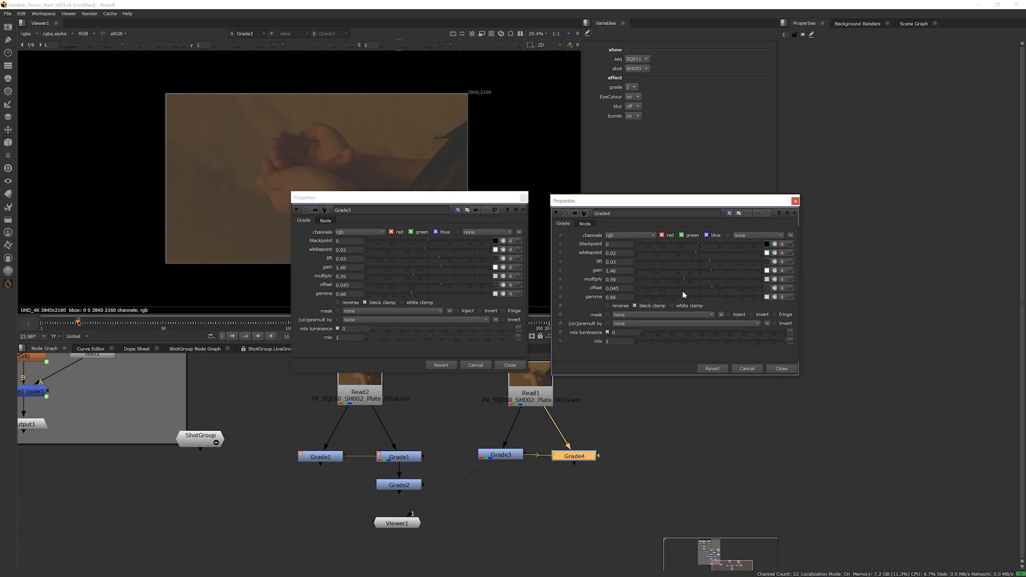
Unlink the gain in Grade4 from Grade3, lower it, and close Grade4's properties to check the link in the graph
click(560, 272)
mouse_move(718, 269)
mouse_down()
mouse_move(682, 270)
mouse_move(698, 271)
mouse_up()
click(795, 201)
drag(434, 435, 290, 500)
drag(463, 433, 640, 493)
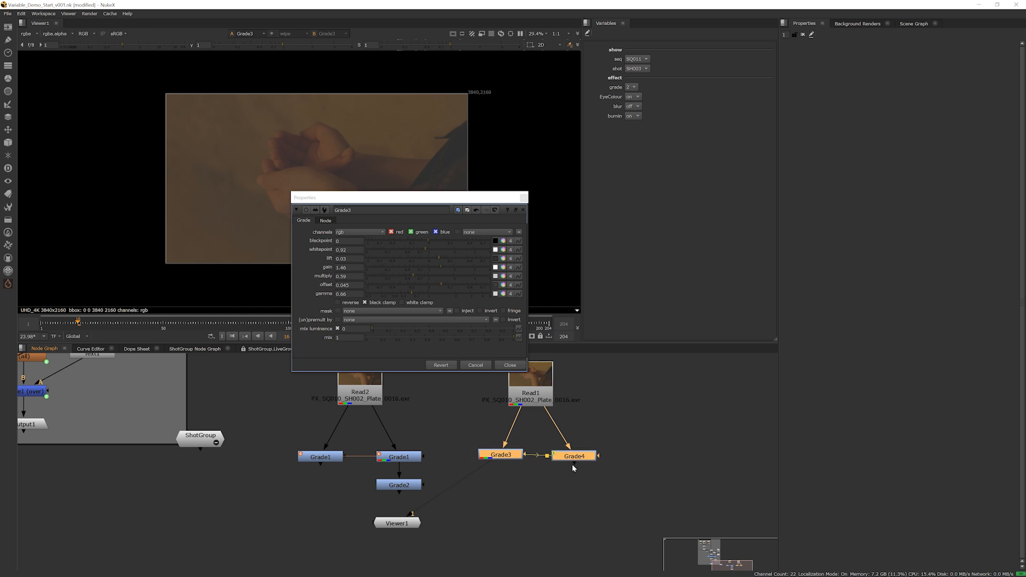
click(590, 468)
click(581, 459)
drag(581, 462, 581, 460)
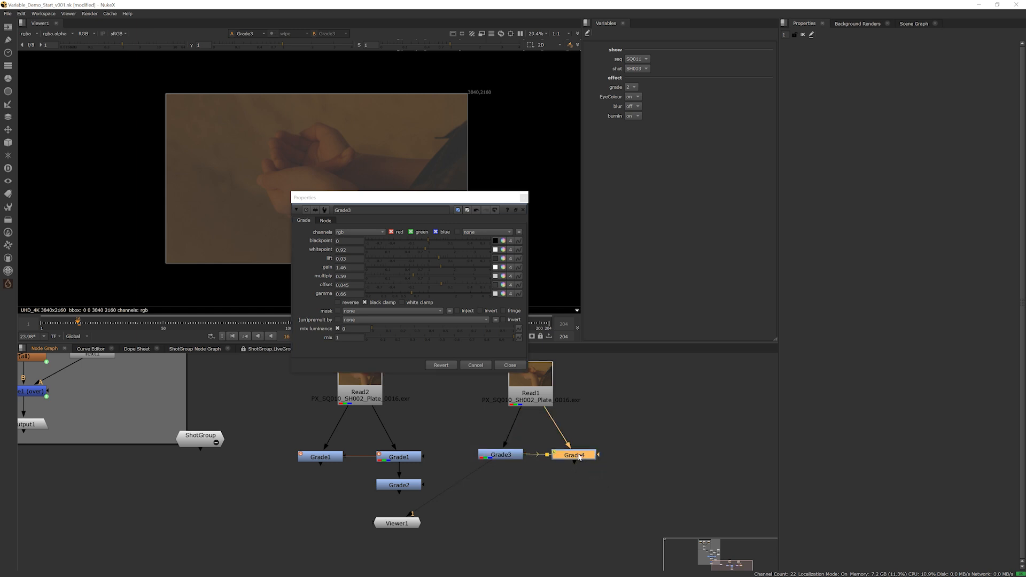
Create a Transform below the grades and a linked copy of it, aligned beside the original
scroll(580, 457, down, 2)
middle_drag(515, 469, 528, 472)
scroll(542, 474, up, 1)
click(543, 493)
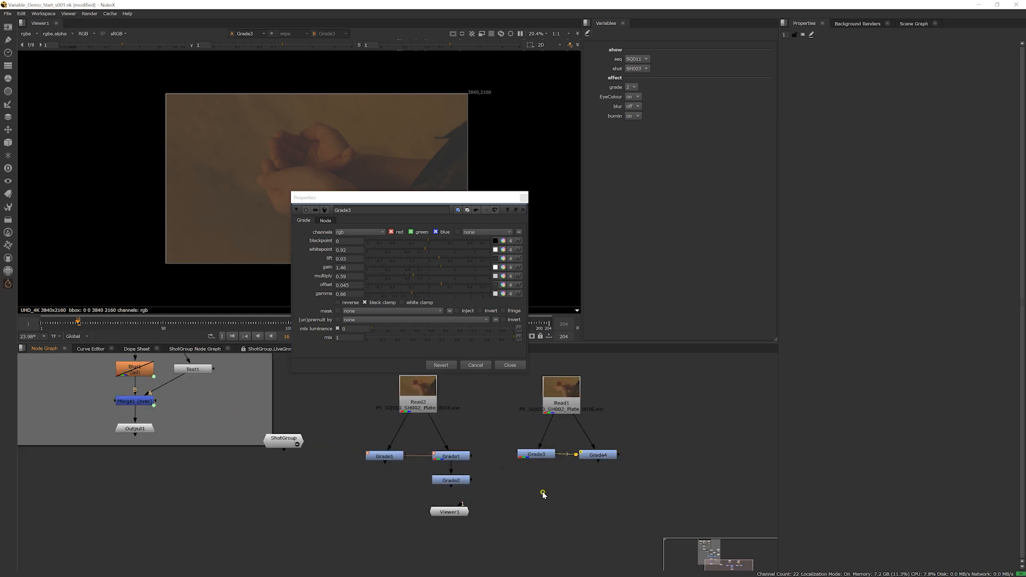
key(t)
drag(542, 493, 539, 506)
key(t)
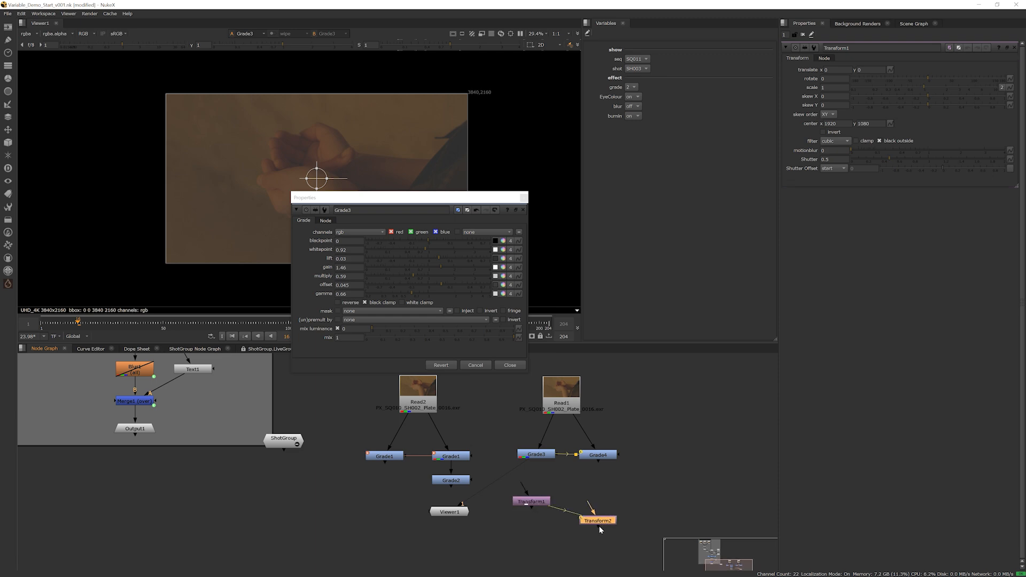
drag(600, 529, 604, 524)
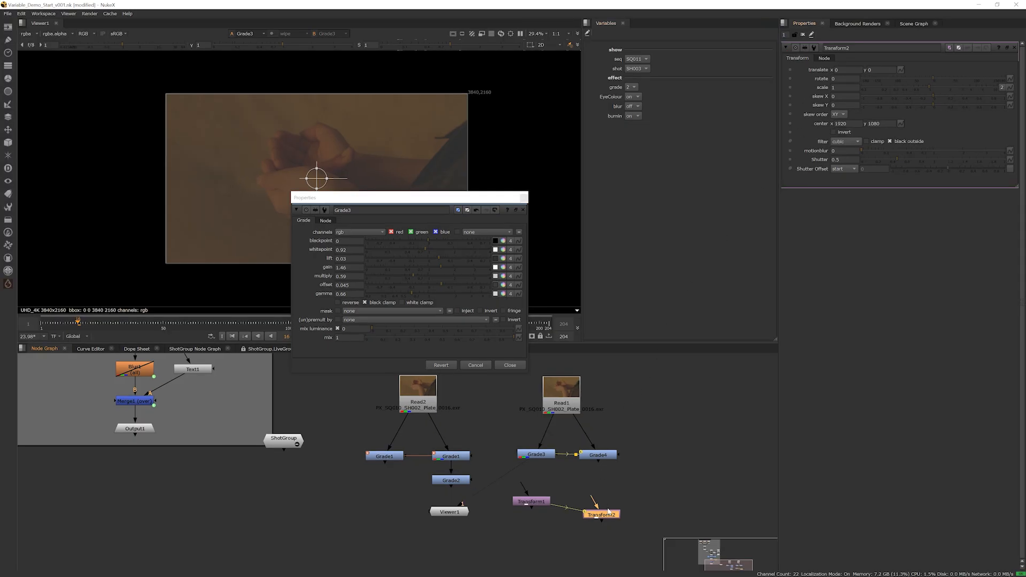
drag(609, 512, 608, 504)
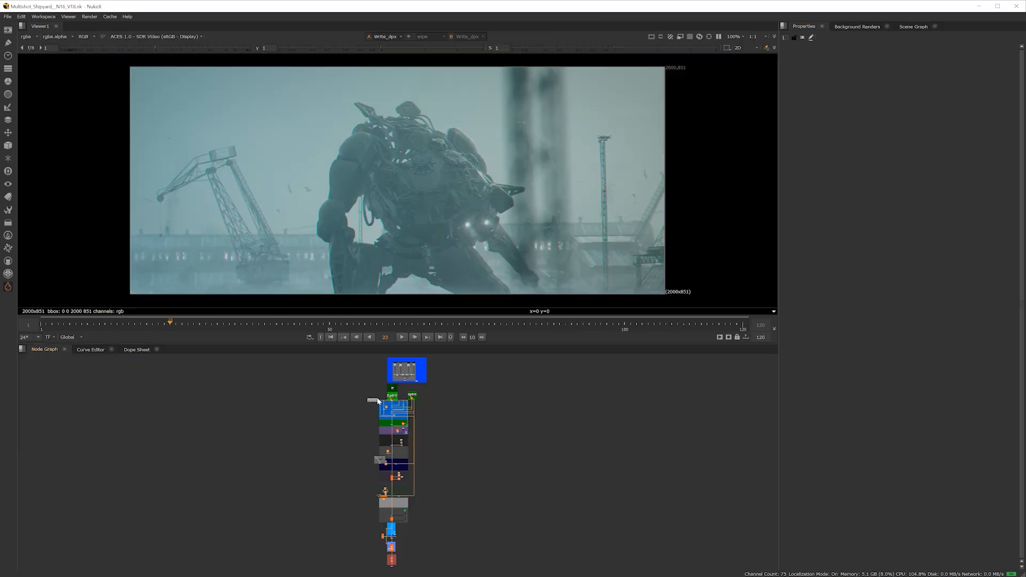
Split the viewer pane horizontally in the Multishot_Shipyard script to make room for another panel
scroll(460, 431, up, 5)
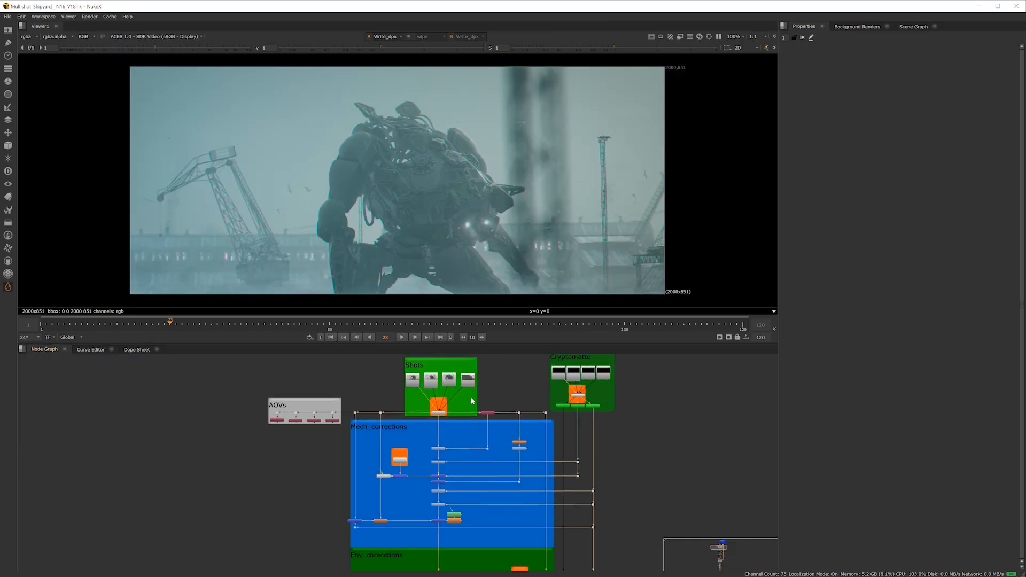
scroll(458, 428, up, 5)
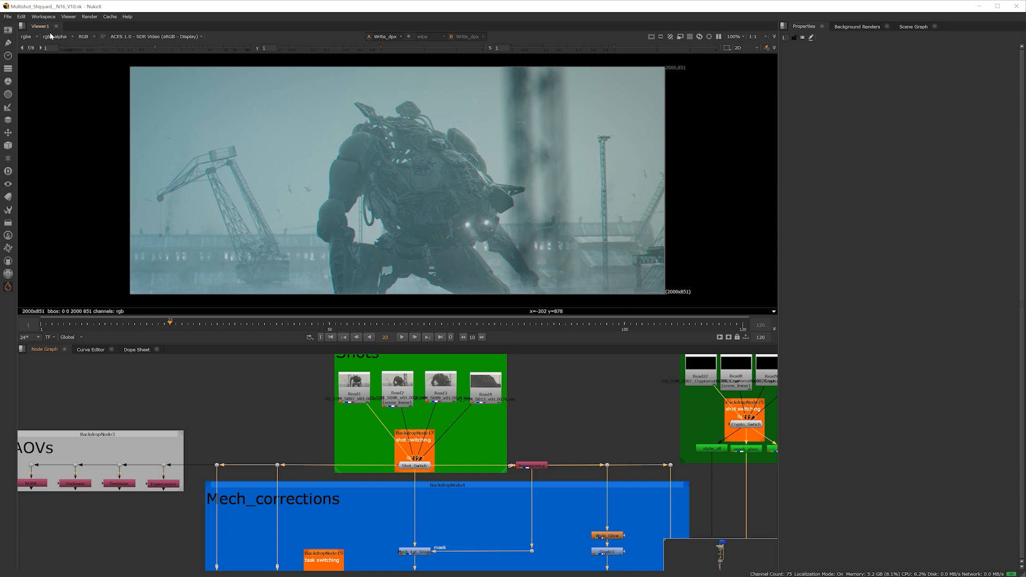
click(8, 17)
click(118, 36)
click(21, 25)
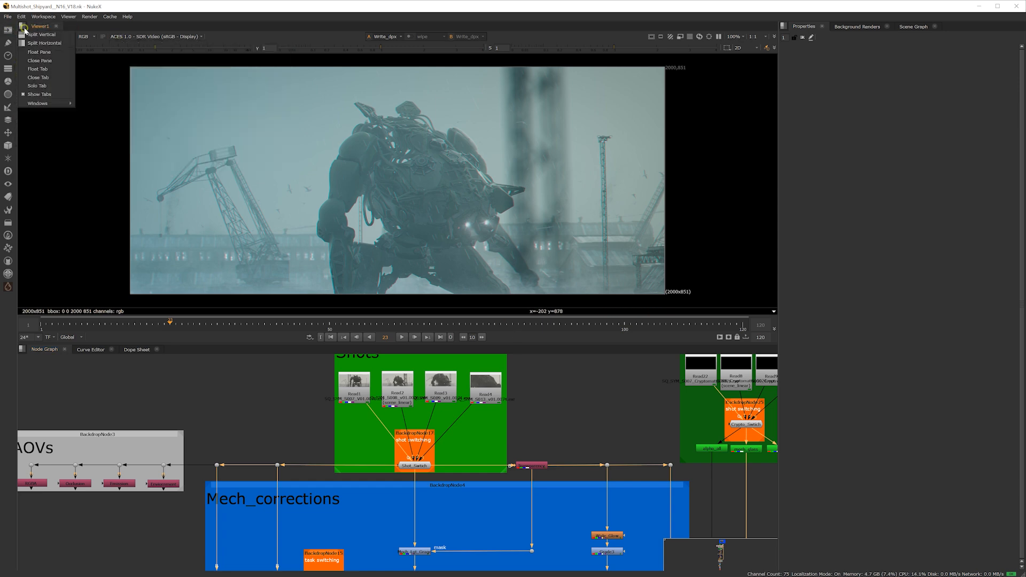
click(51, 44)
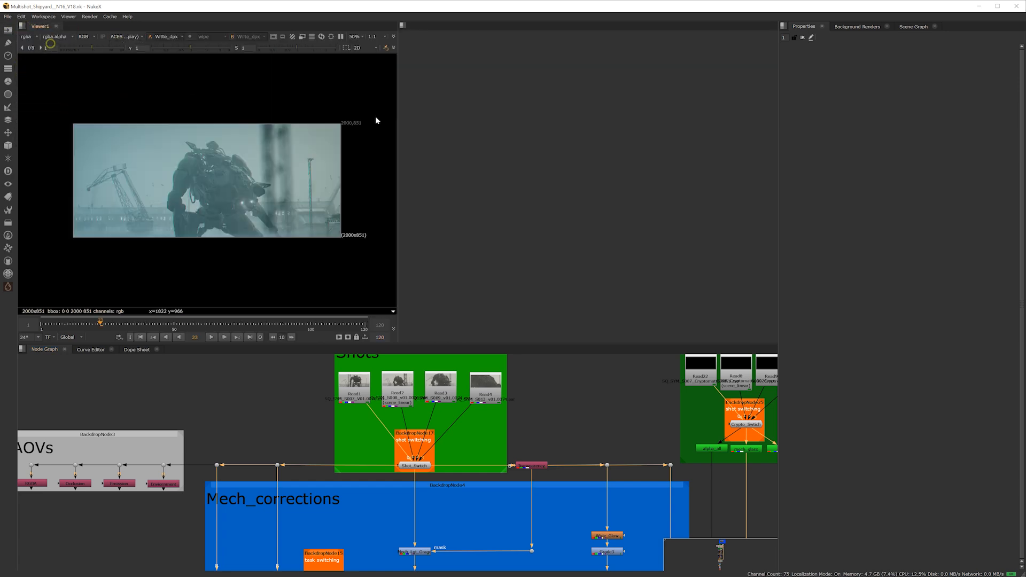
Show the Variables panel in the empty pane and narrow it to enlarge the viewer
click(403, 25)
mouse_move(449, 103)
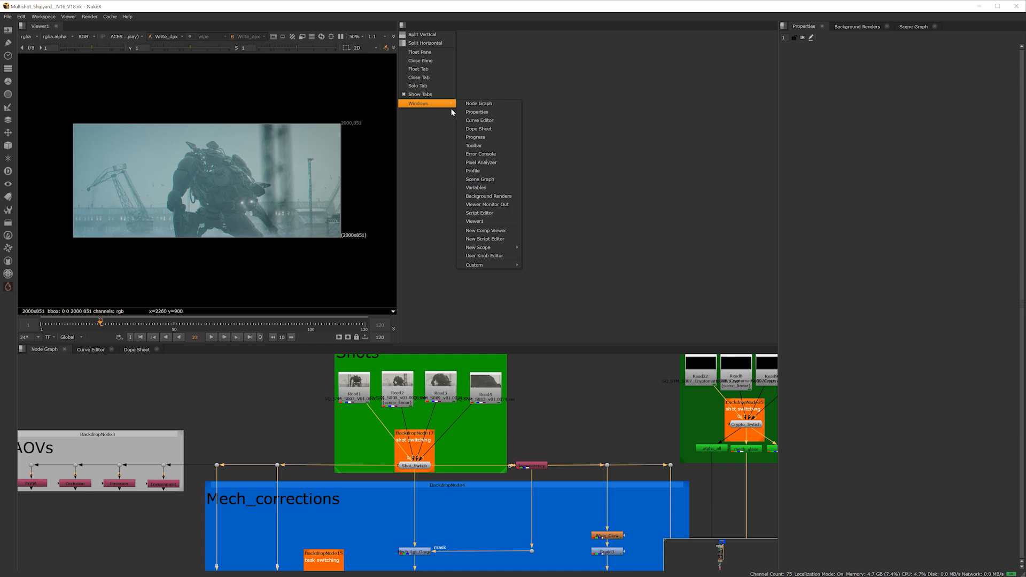
click(481, 188)
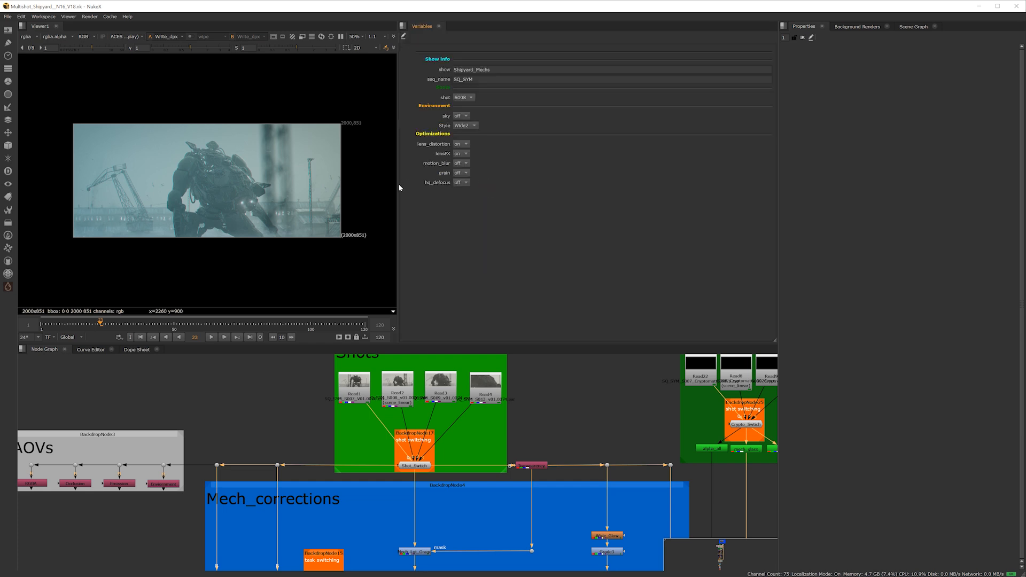
drag(399, 186, 593, 191)
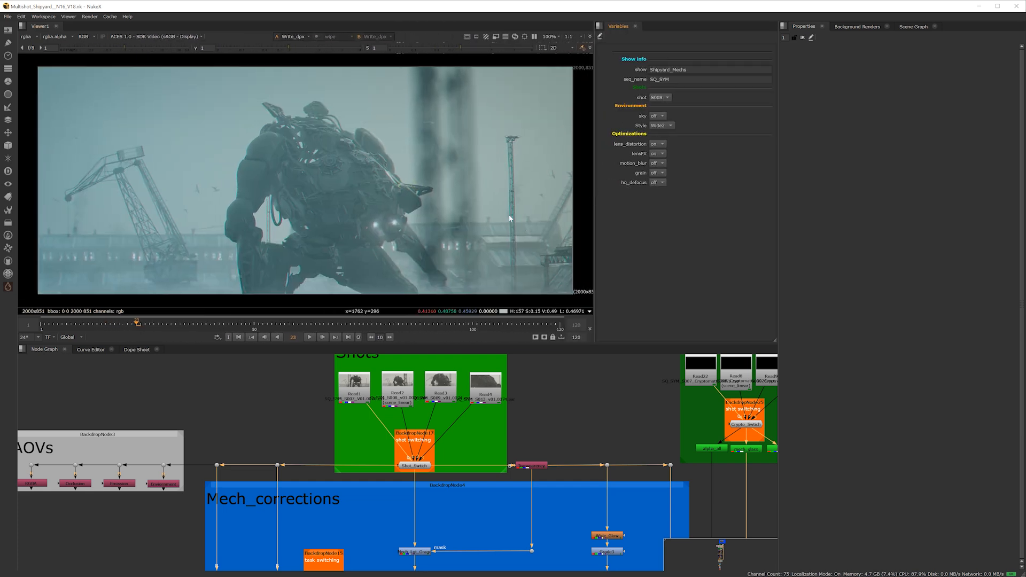
Switch the shot variable to S009 and the environment Style to Wide1
click(661, 97)
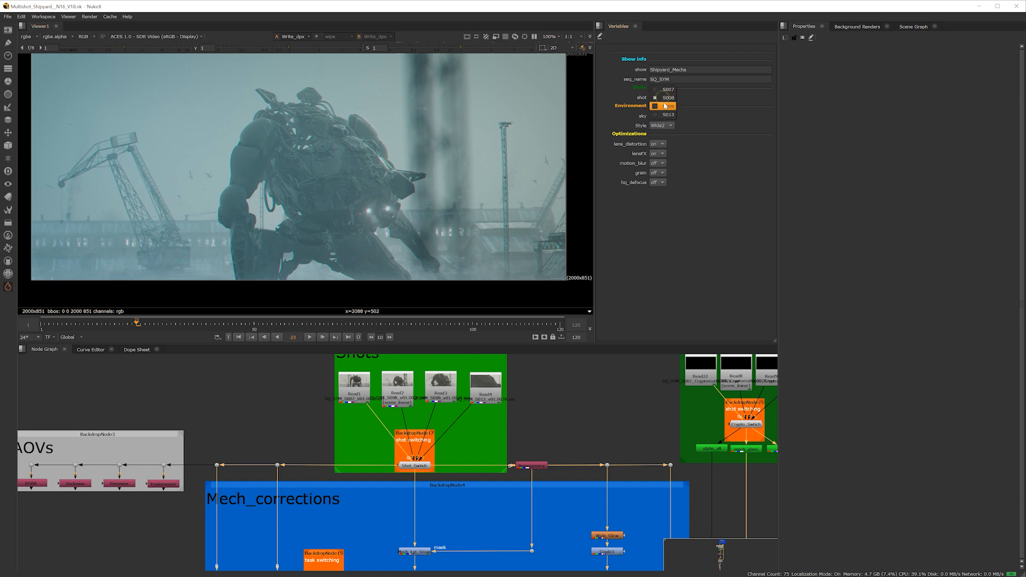
click(665, 106)
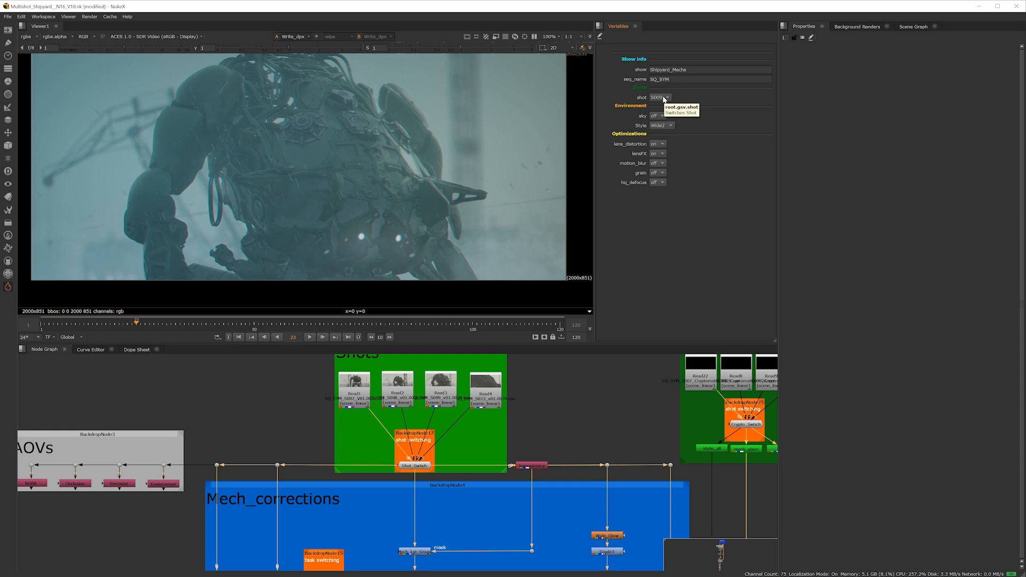
click(657, 127)
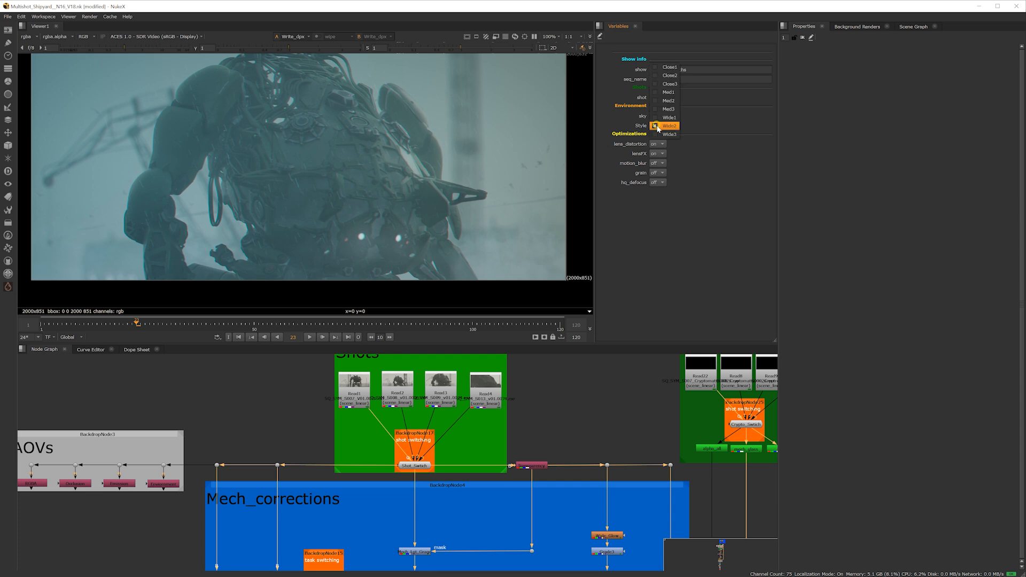
click(658, 117)
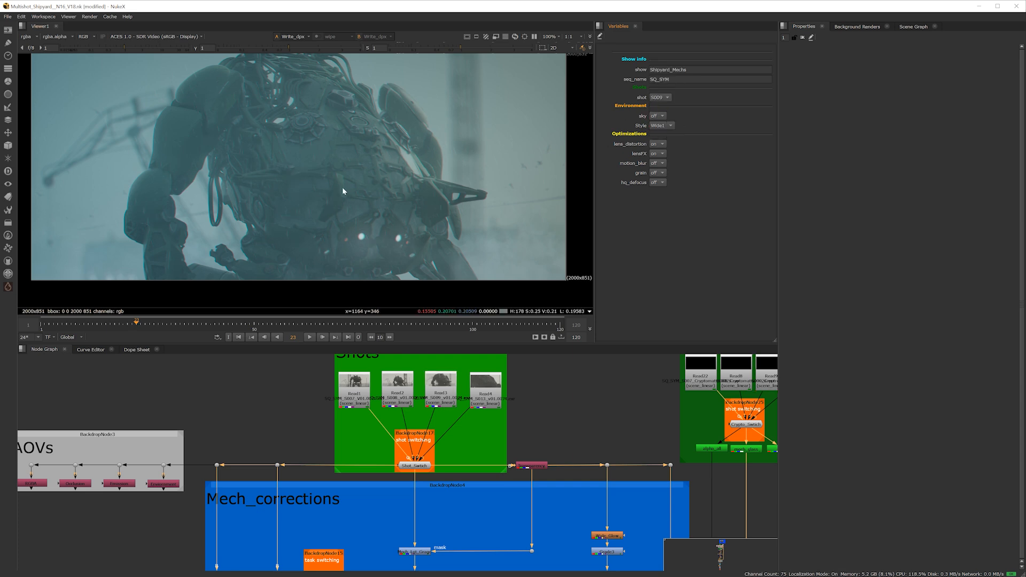
Switch the environment Style to Med2 and inspect the background change around the mech
scroll(342, 187, up, 3)
click(660, 126)
click(668, 109)
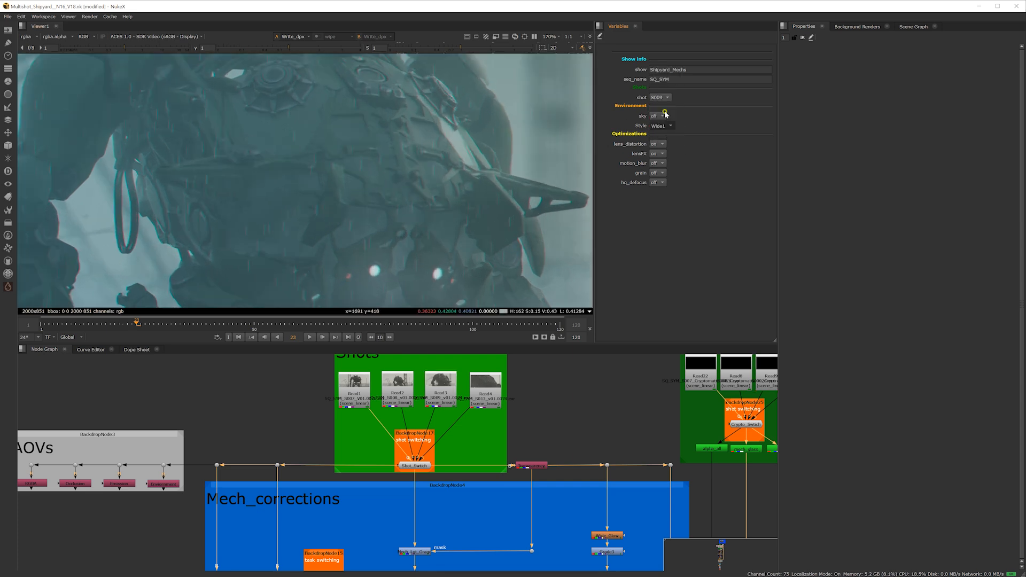
scroll(481, 171, down, 4)
scroll(459, 177, up, 2)
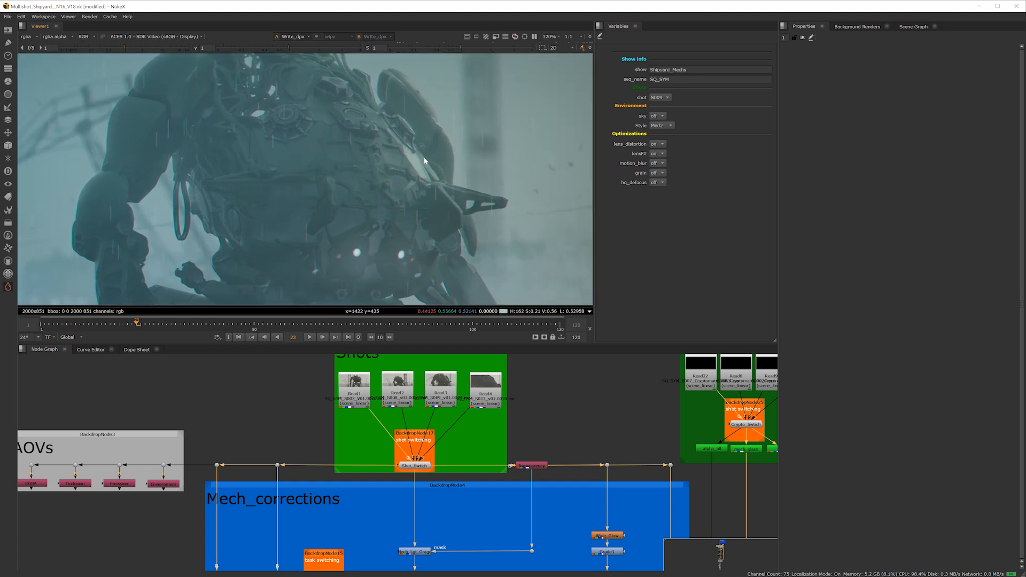
scroll(442, 176, down, 1)
Examine the script's backdrop sections from the shots down to the Sky_Replace task switching setup
scroll(435, 488, down, 6)
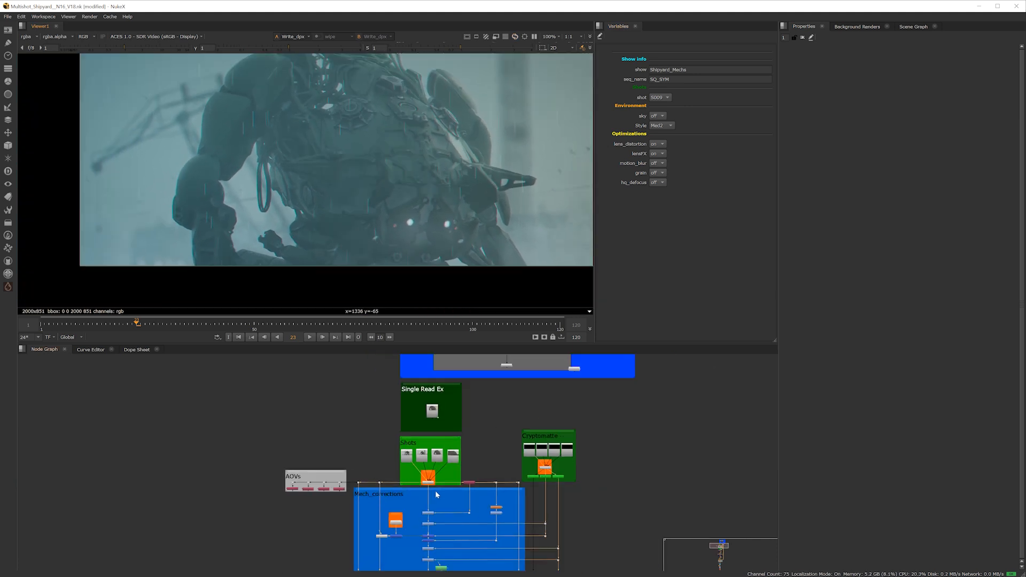
middle_drag(454, 528, 461, 403)
scroll(453, 481, up, 3)
middle_drag(446, 508, 450, 405)
scroll(447, 486, up, 1)
middle_drag(447, 470, 473, 472)
scroll(452, 418, up, 2)
middle_drag(482, 432, 475, 393)
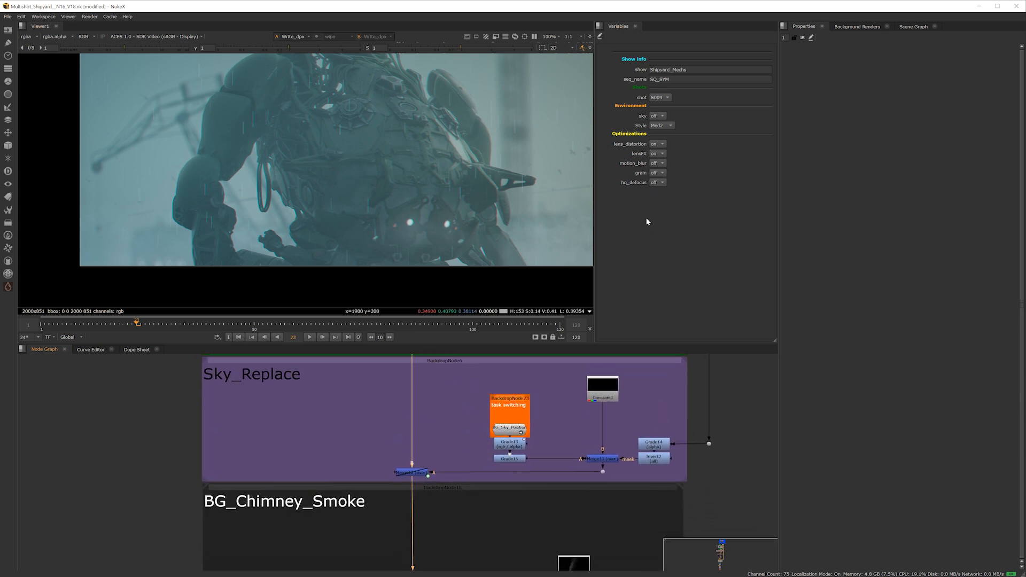
Set the grain optimization variable to on and inspect the grain across the mech shot in the viewer
click(659, 165)
click(661, 173)
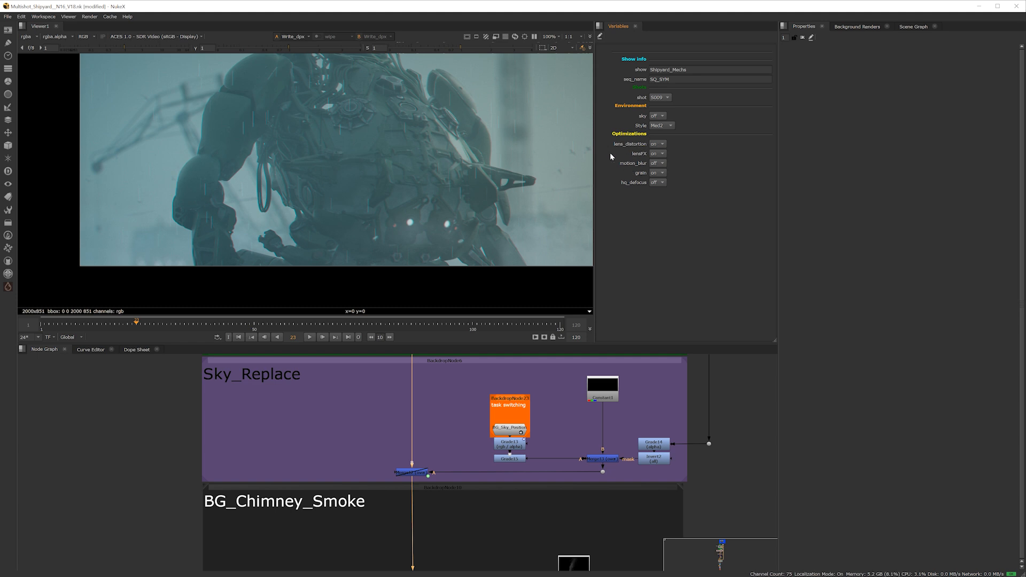
middle_drag(386, 158, 308, 207)
scroll(362, 182, down, 1)
middle_drag(364, 185, 398, 160)
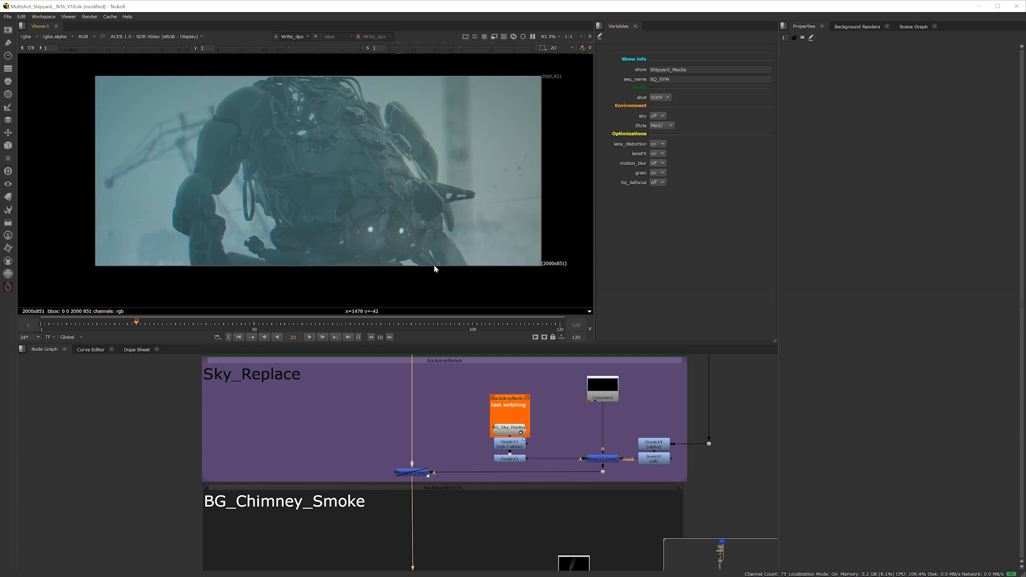
middle_drag(430, 217, 423, 230)
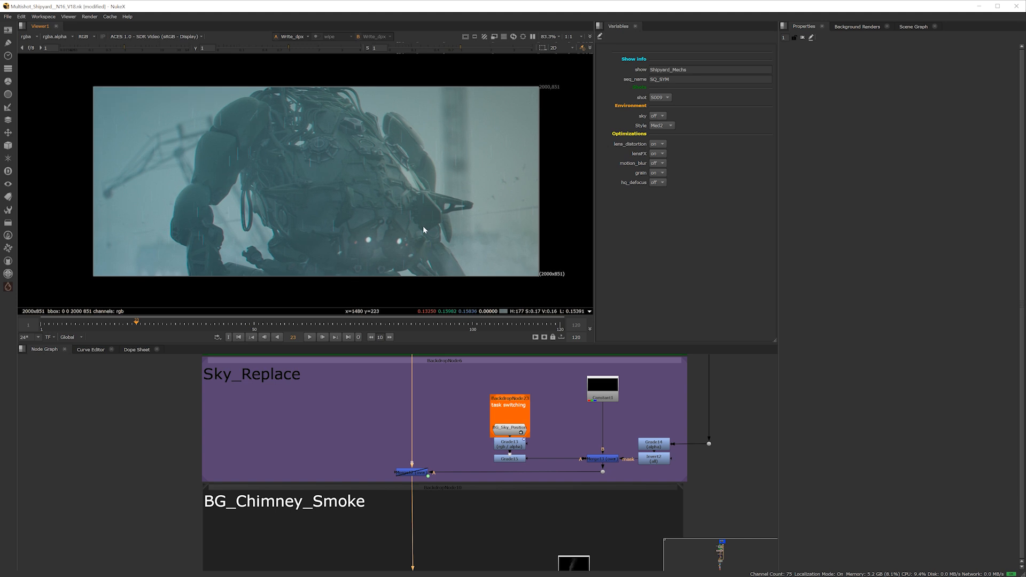
scroll(422, 228, up, 1)
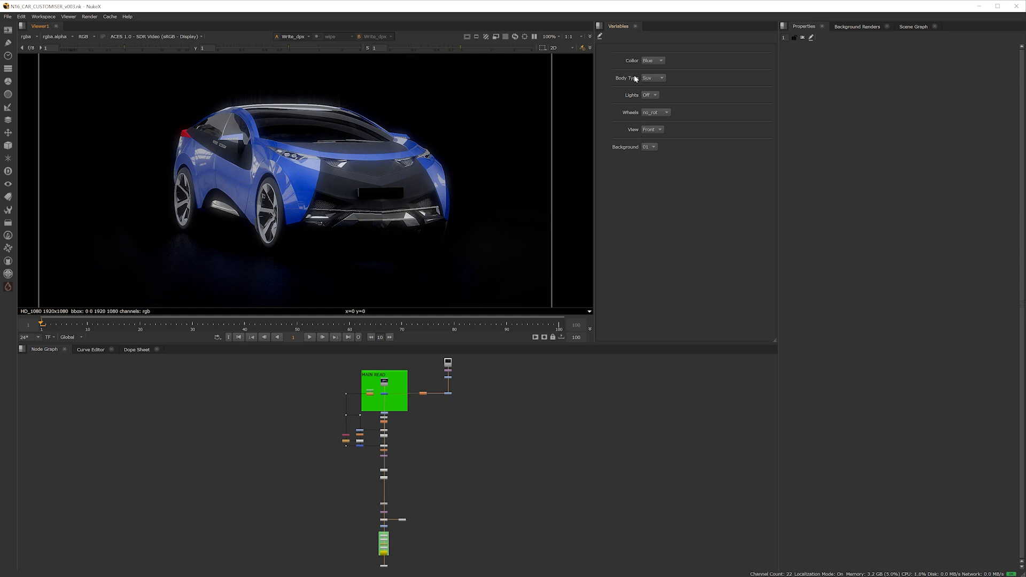
Try Red for the car's Color variable in the car customiser script, and settle on Gray
click(649, 62)
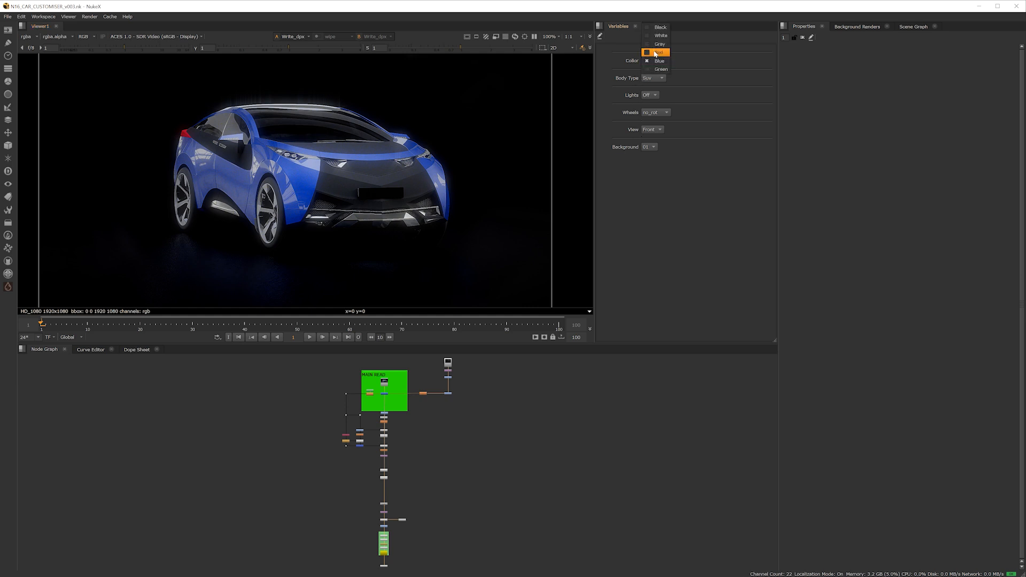
click(656, 52)
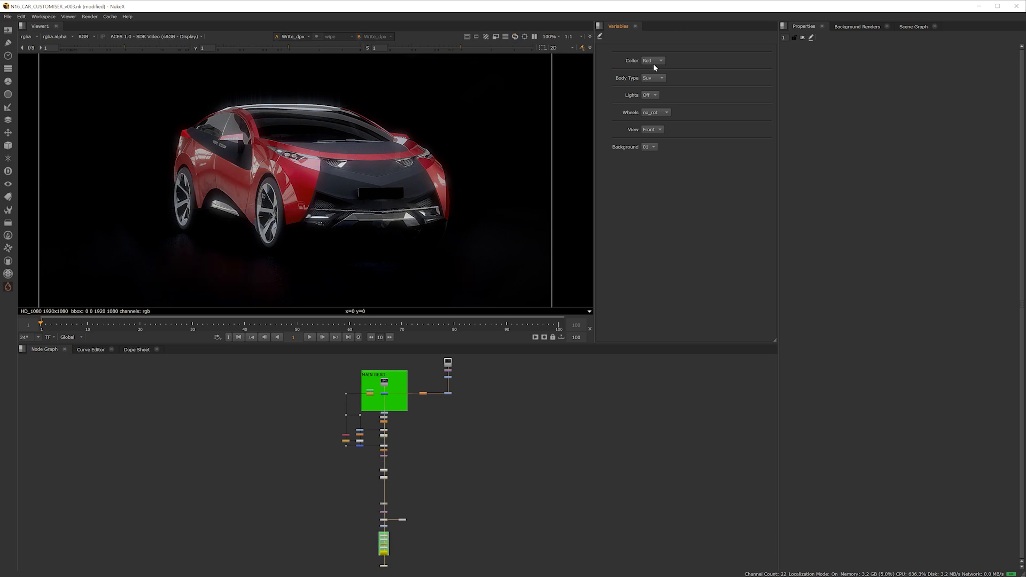
click(654, 62)
click(658, 51)
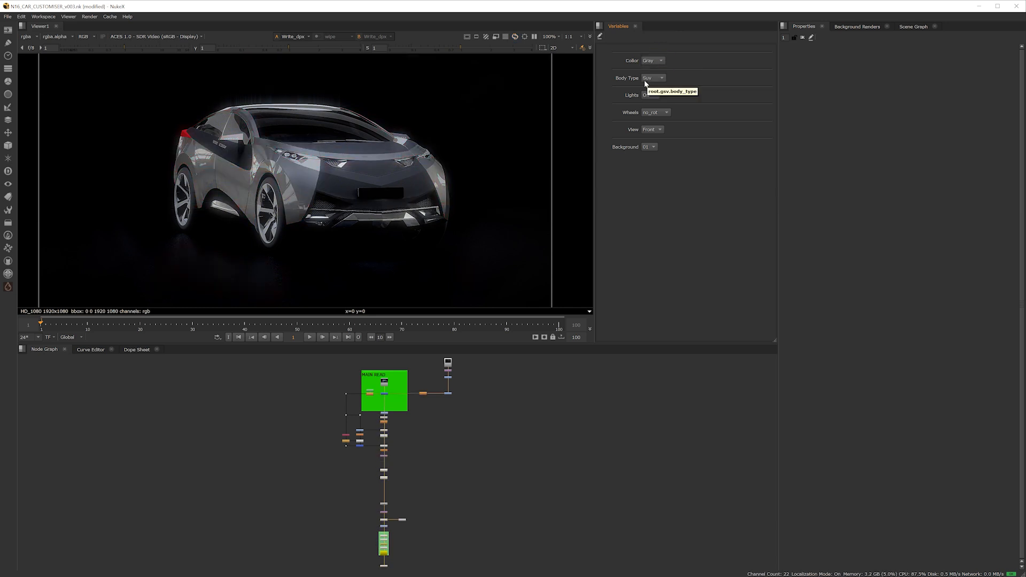
Cycle the car's Body Type variable through Mini and Sedan, ending on Sport
click(654, 78)
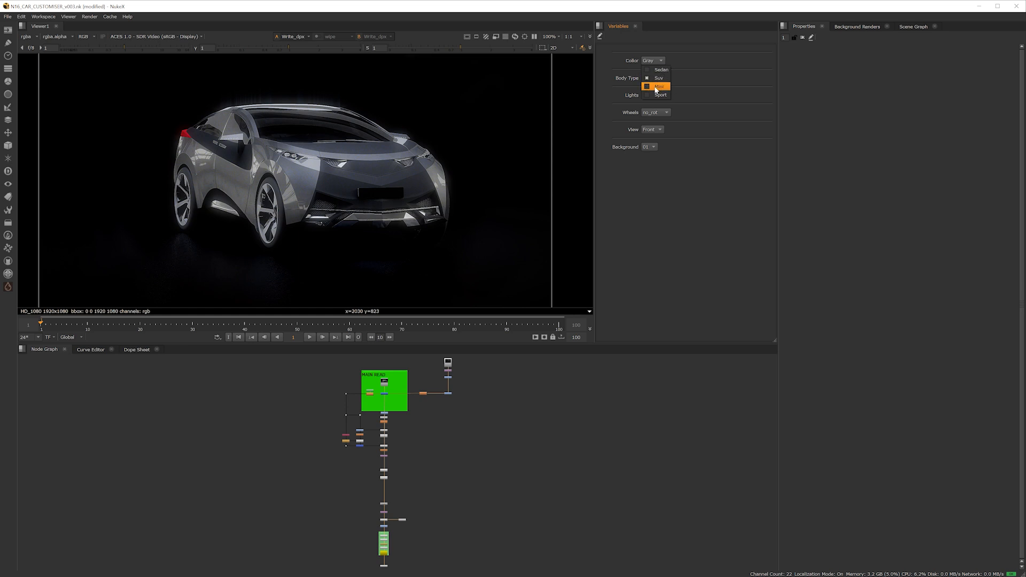
click(657, 86)
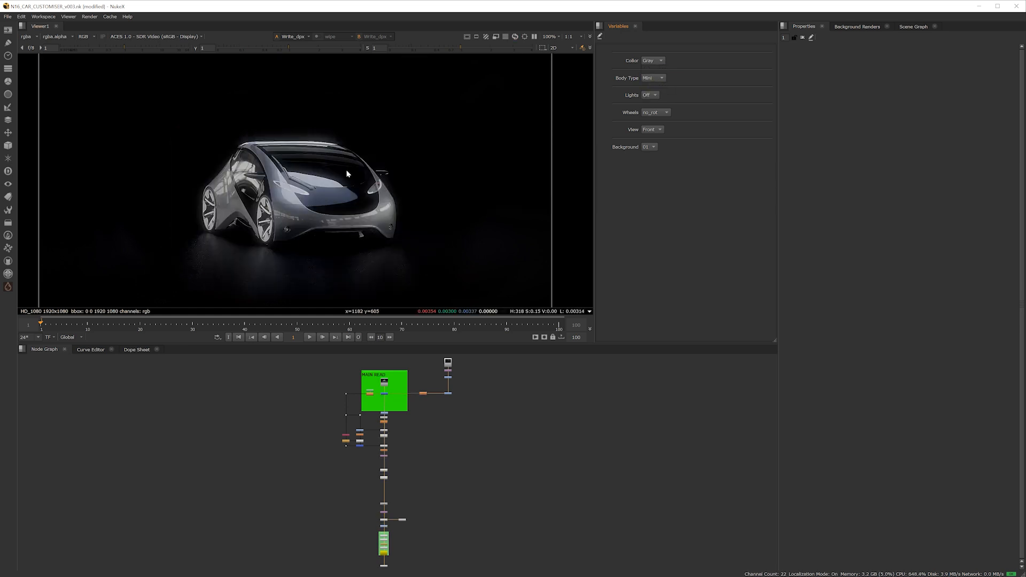
scroll(304, 192, up, 2)
click(656, 79)
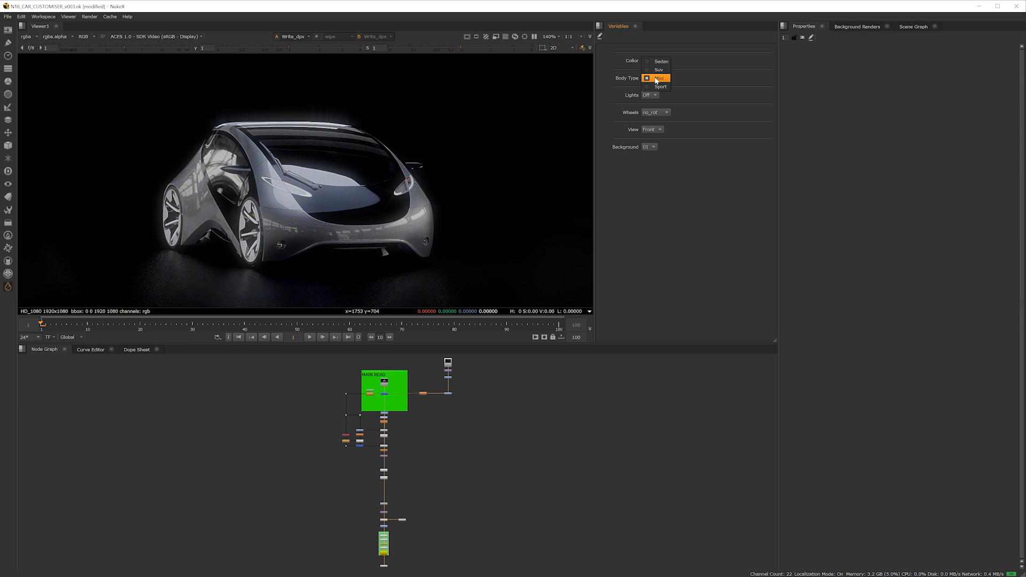
click(661, 62)
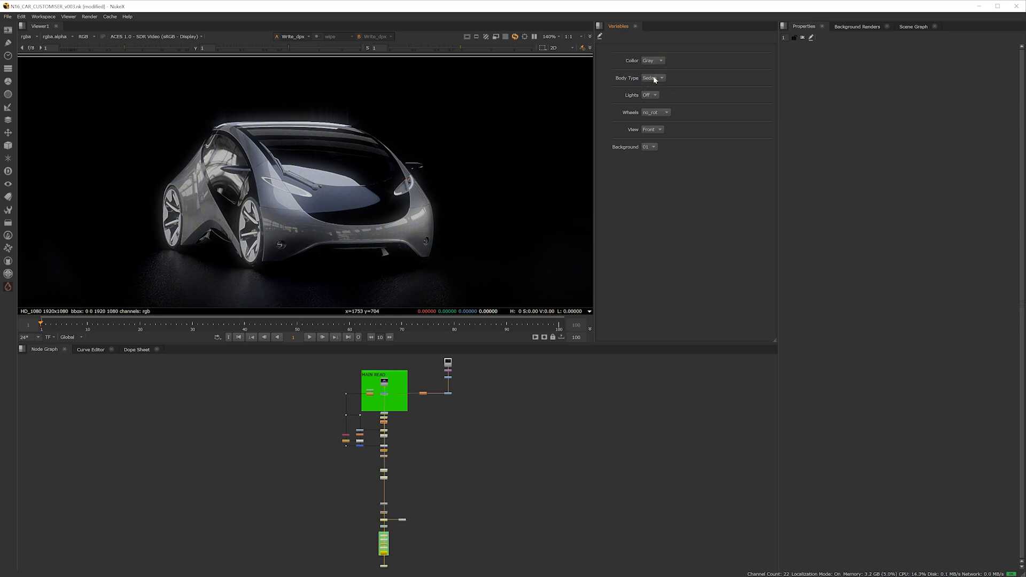
click(654, 79)
click(655, 104)
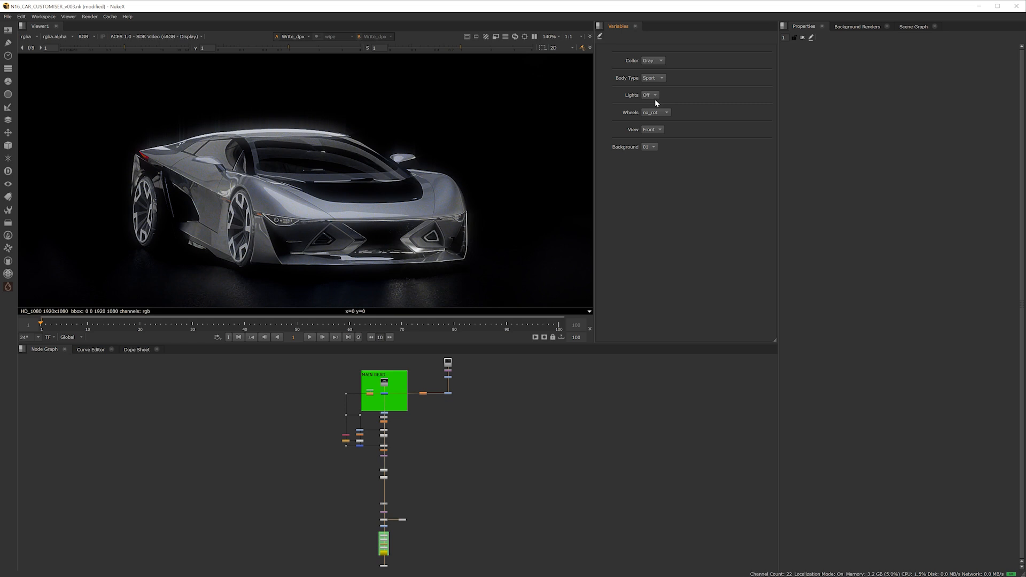
Toggle the car's Lights variable on and back off, and set Wheels to with_rot
click(656, 97)
click(655, 97)
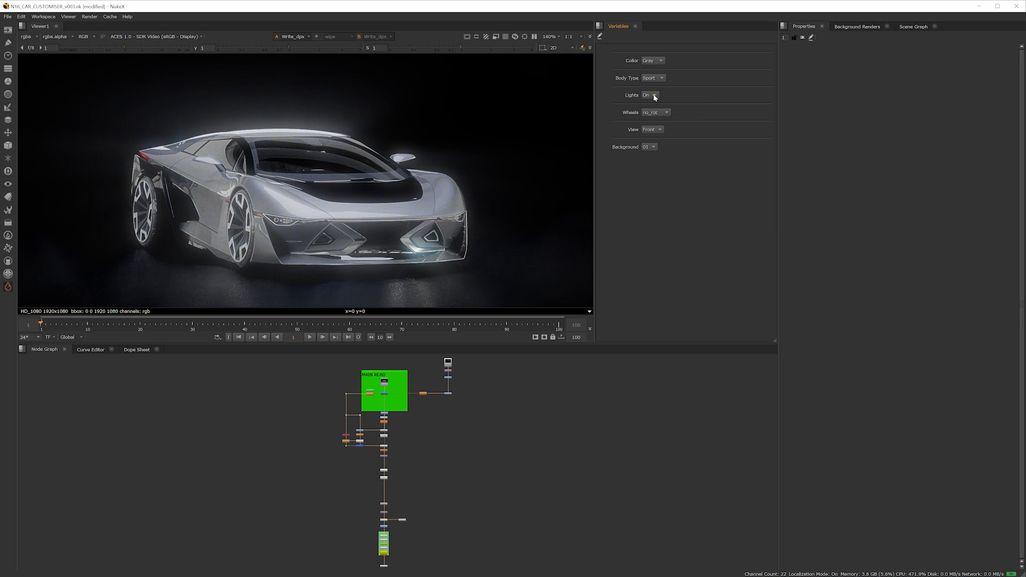
click(655, 98)
click(654, 104)
click(660, 114)
click(657, 123)
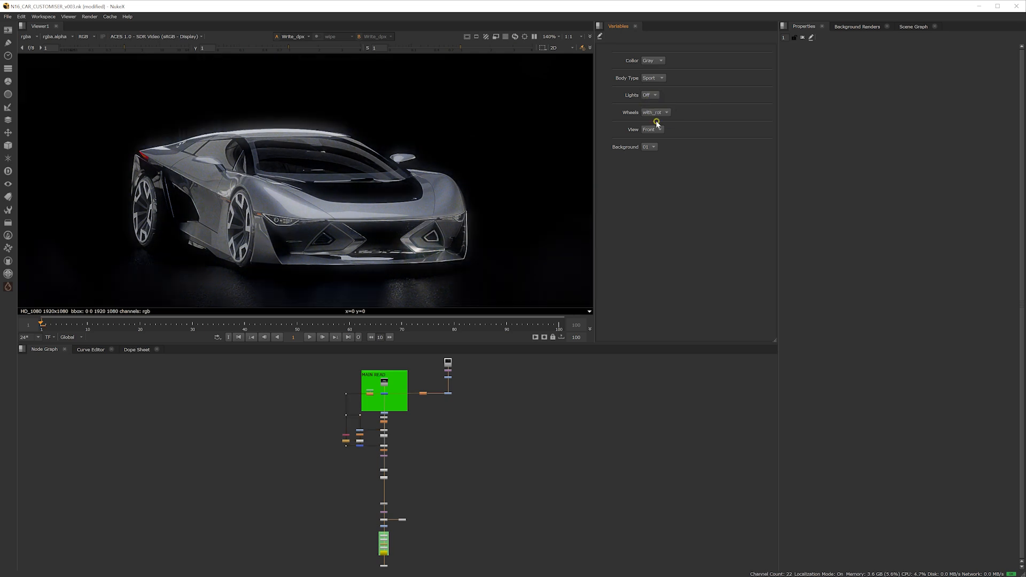